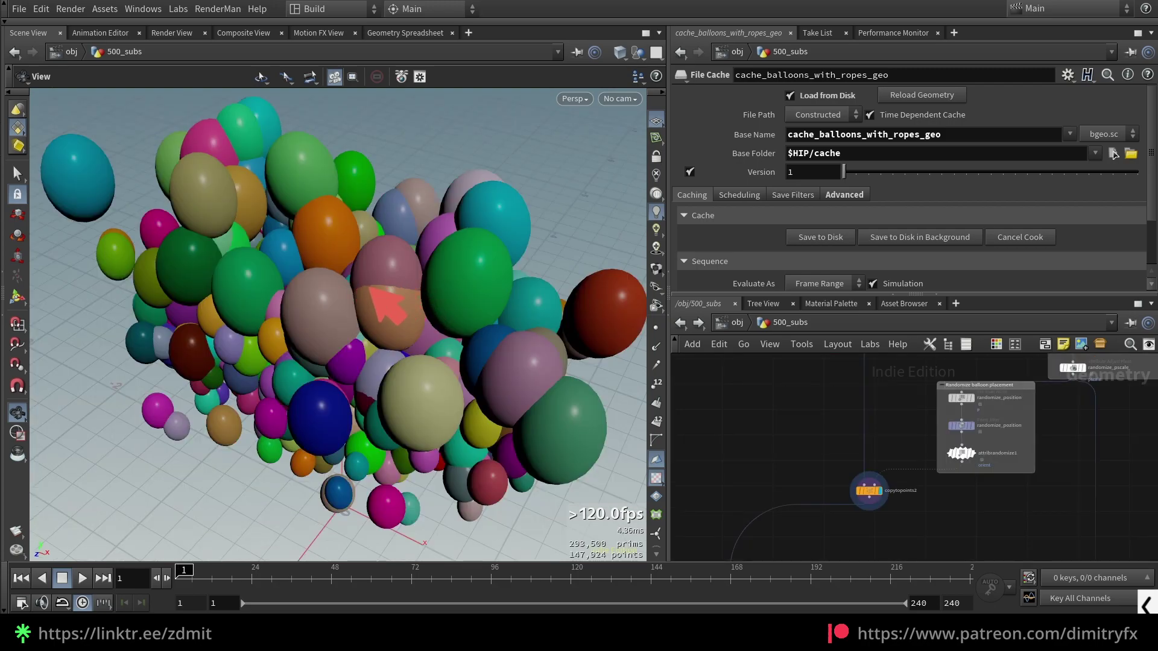
pyautogui.moveTo(408, 204)
pyautogui.mouseDown()
pyautogui.moveTo(420, 232)
pyautogui.moveTo(412, 209)
pyautogui.mouseUp()
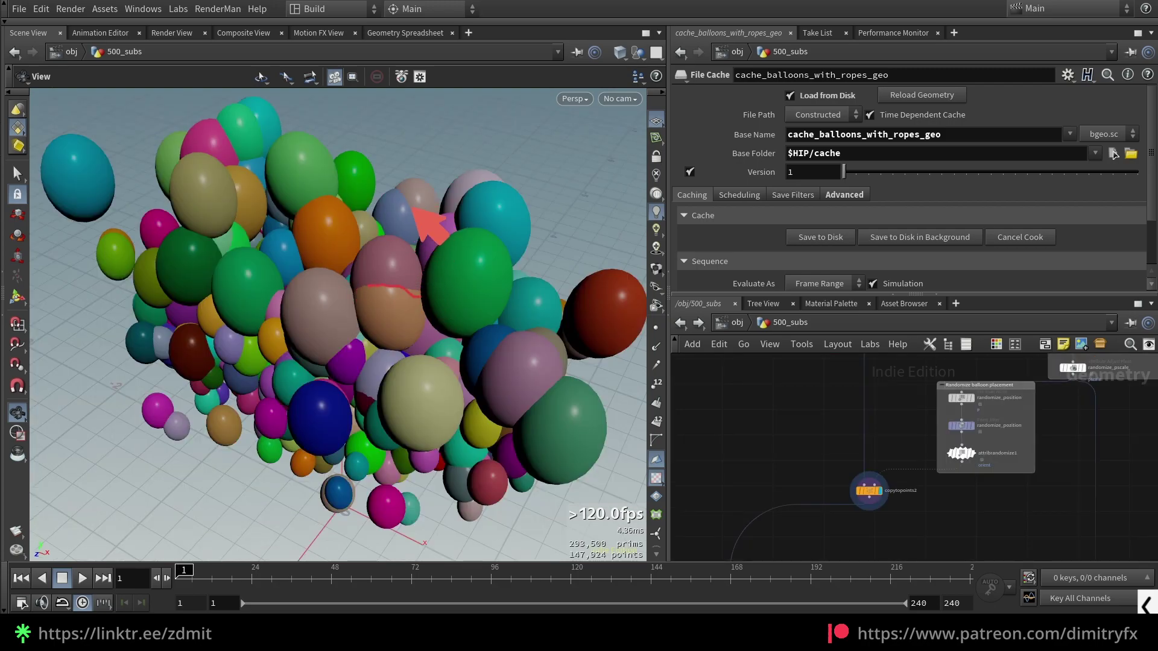
pyautogui.press('Escape')
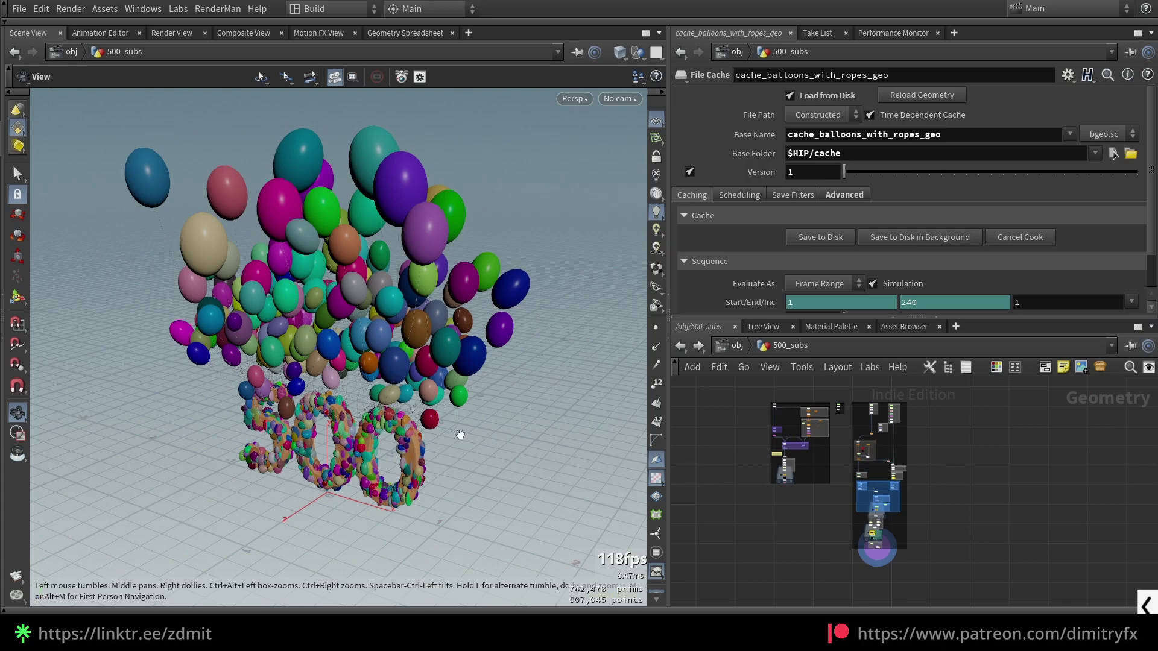
# Step: Try replacing the text in the 500_text Font node with placeholder characters
pyautogui.scroll(8, 786, 394)
pyautogui.scroll(2, 703, 463)
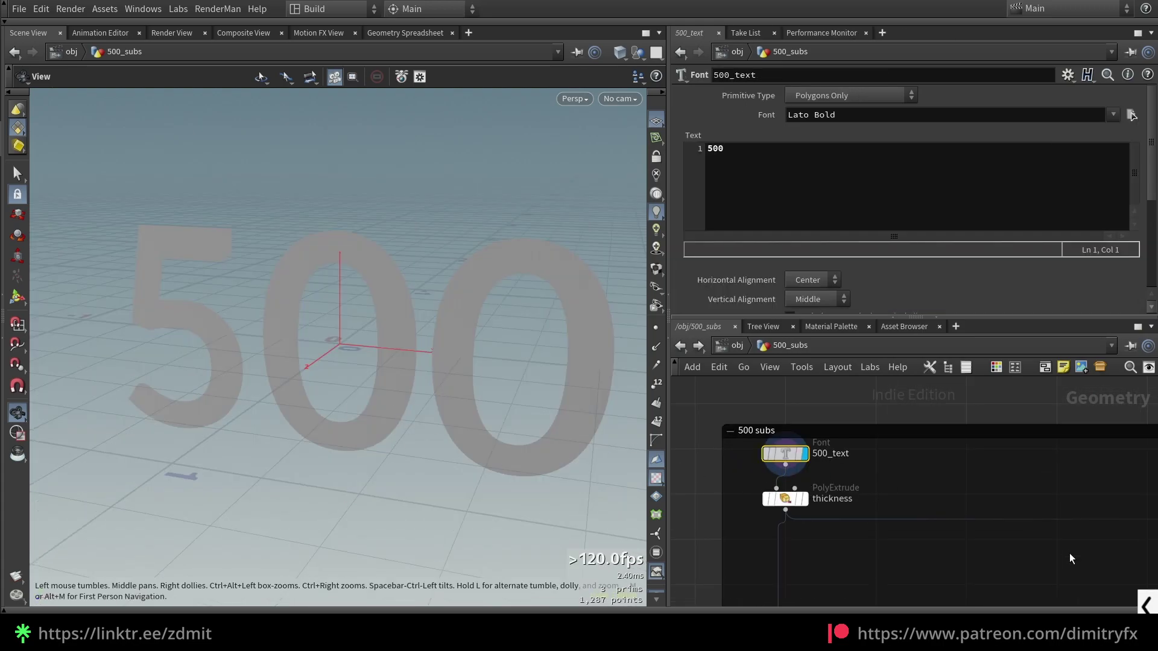
pyautogui.moveTo(796, 157); pyautogui.dragTo(602, 153)
pyautogui.write('asdasdasdasda')
pyautogui.hotkey('ctrl', 'a')
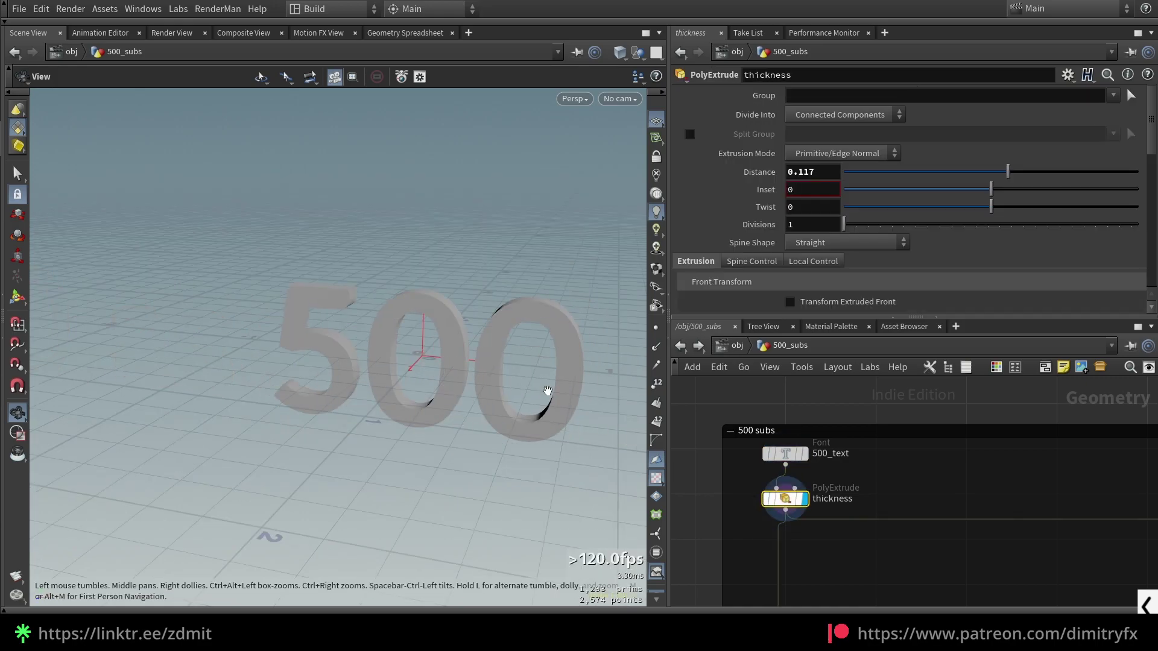
# Step: Examine the extruded 500 produced by the thickness PolyExtrude node from several angles
pyautogui.moveTo(362, 381); pyautogui.dragTo(553, 377)
pyautogui.scroll(-3, 941, 483)
pyautogui.moveTo(1025, 488); pyautogui.dragTo(747, 449, button='middle')
pyautogui.scroll(-3, 748, 449)
pyautogui.moveTo(512, 403); pyautogui.dragTo(491, 427)
pyautogui.scroll(4, 491, 427)
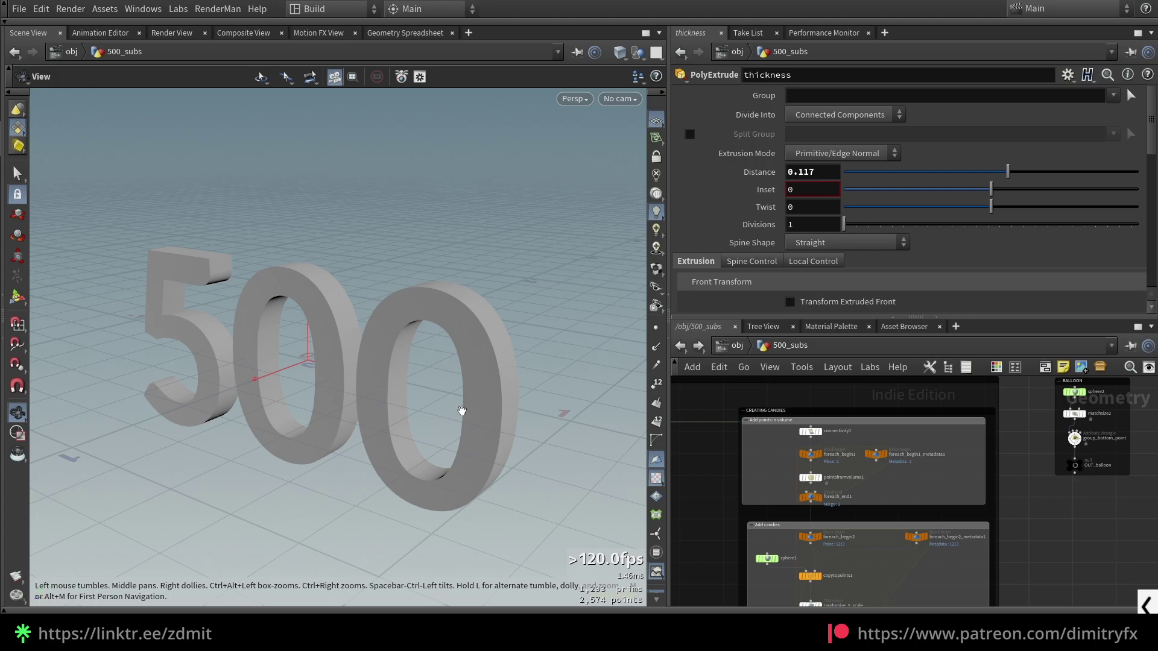
pyautogui.scroll(3, 786, 501)
# Step: Add a For-Each Connected Piece block beside the Add points in volume section, and delete it again
pyautogui.press('Tab')
pyautogui.write('foea')
pyautogui.press('Down')
pyautogui.press('Down')
pyautogui.press('Down')
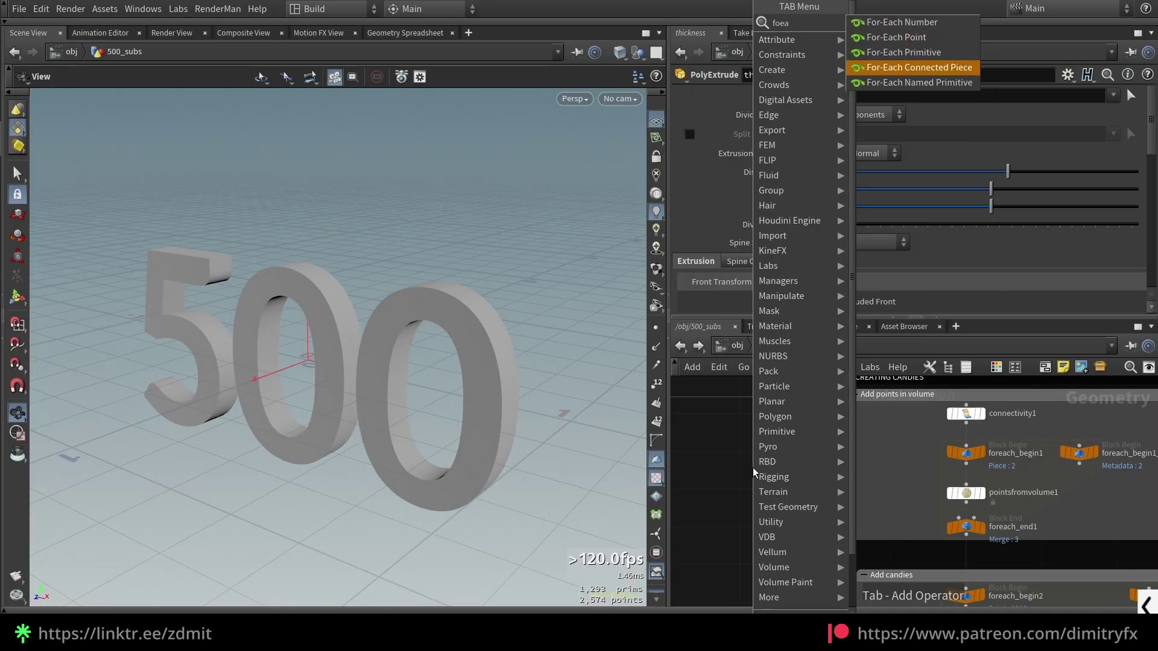
pyautogui.press('Return')
pyautogui.click(772, 488)
pyautogui.moveTo(709, 426); pyautogui.dragTo(773, 578)
pyautogui.press('Delete')
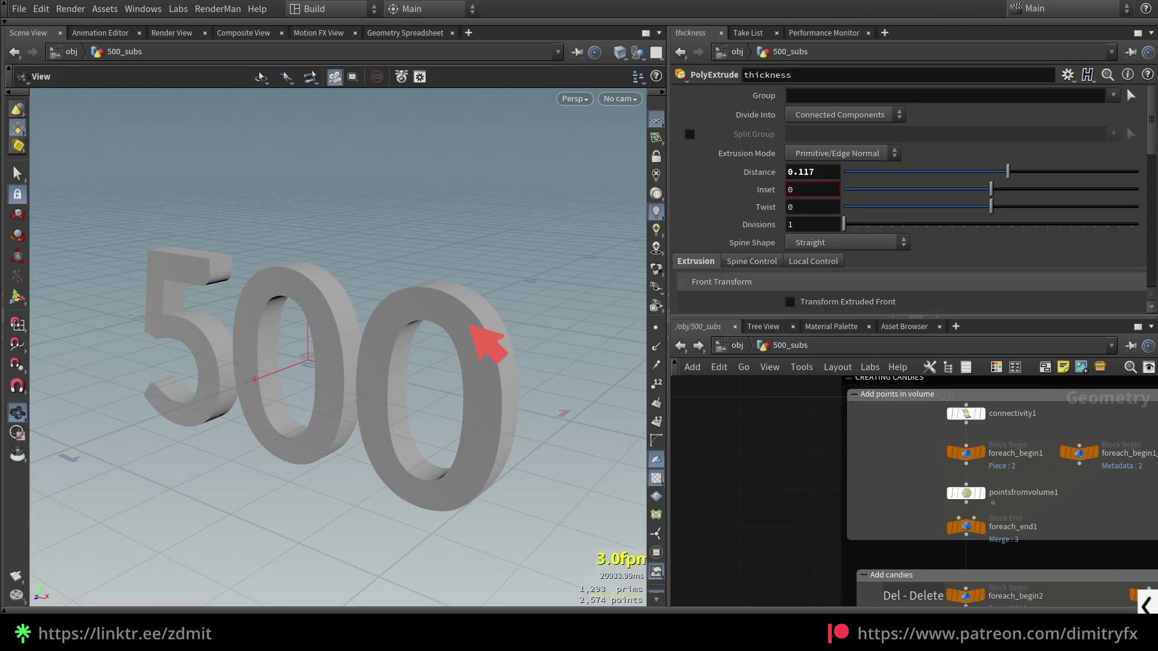
pyautogui.moveTo(440, 269); pyautogui.dragTo(414, 519)
pyautogui.moveTo(301, 261); pyautogui.dragTo(265, 486)
pyautogui.moveTo(200, 246); pyautogui.dragTo(169, 473)
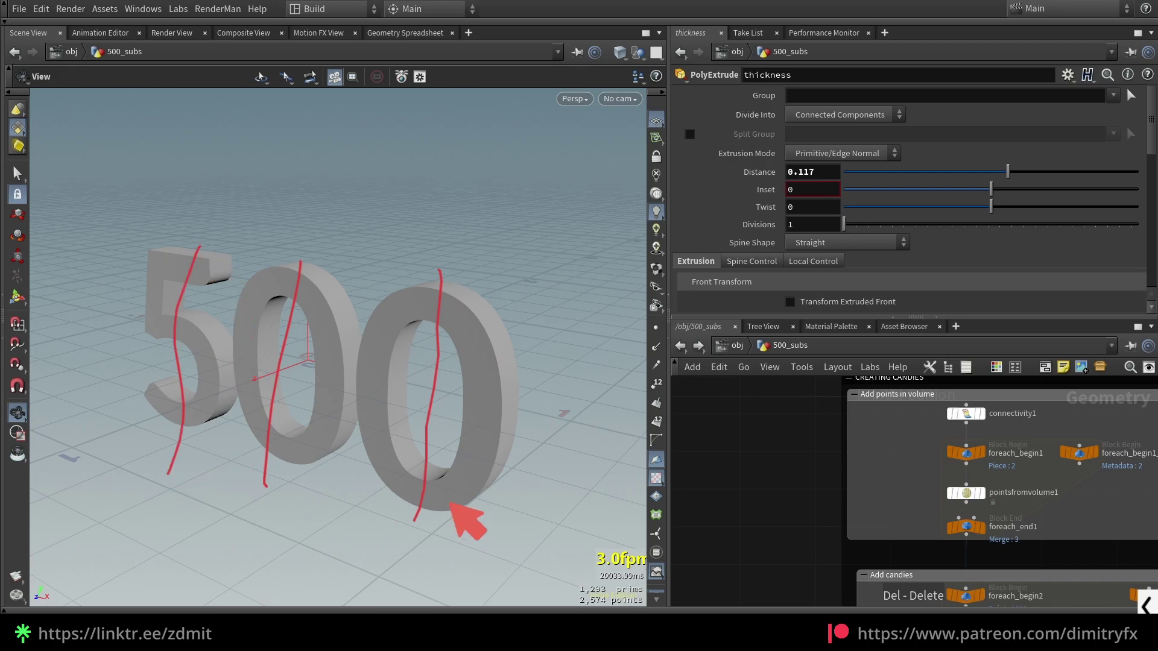
# Step: Display the foreach_end1 result to view the scattered points, and show the parameters of pointsfromvolume1
pyautogui.click(982, 528)
pyautogui.moveTo(269, 326)
pyautogui.mouseDown()
pyautogui.moveTo(310, 356)
pyautogui.moveTo(360, 314)
pyautogui.mouseUp()
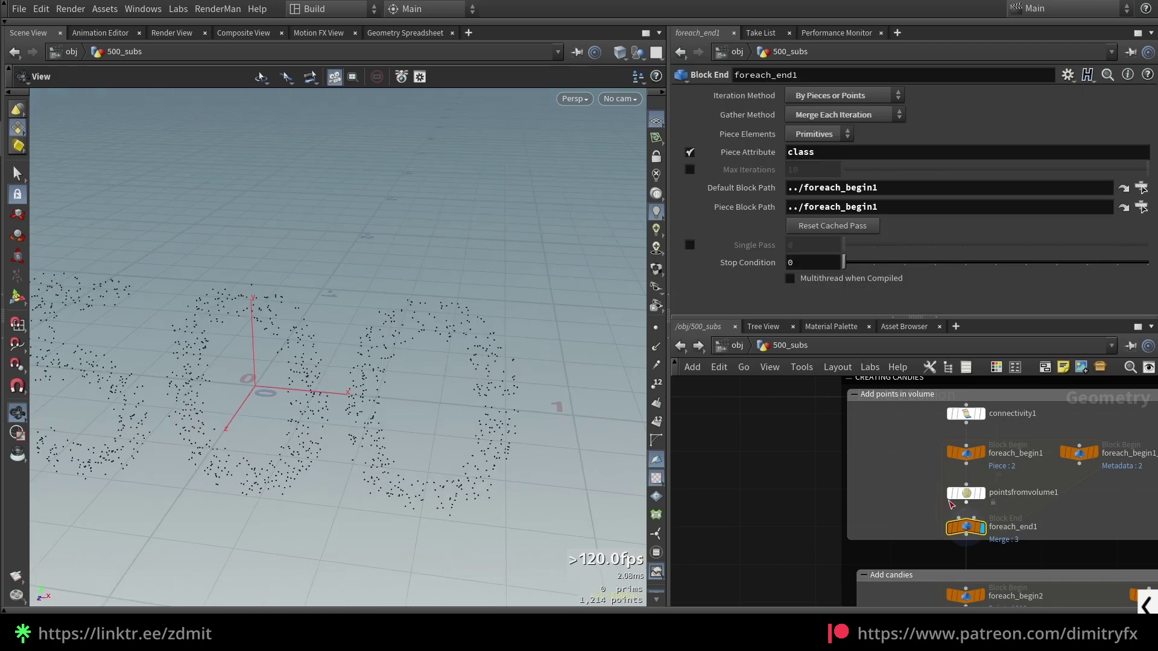
pyautogui.click(959, 493)
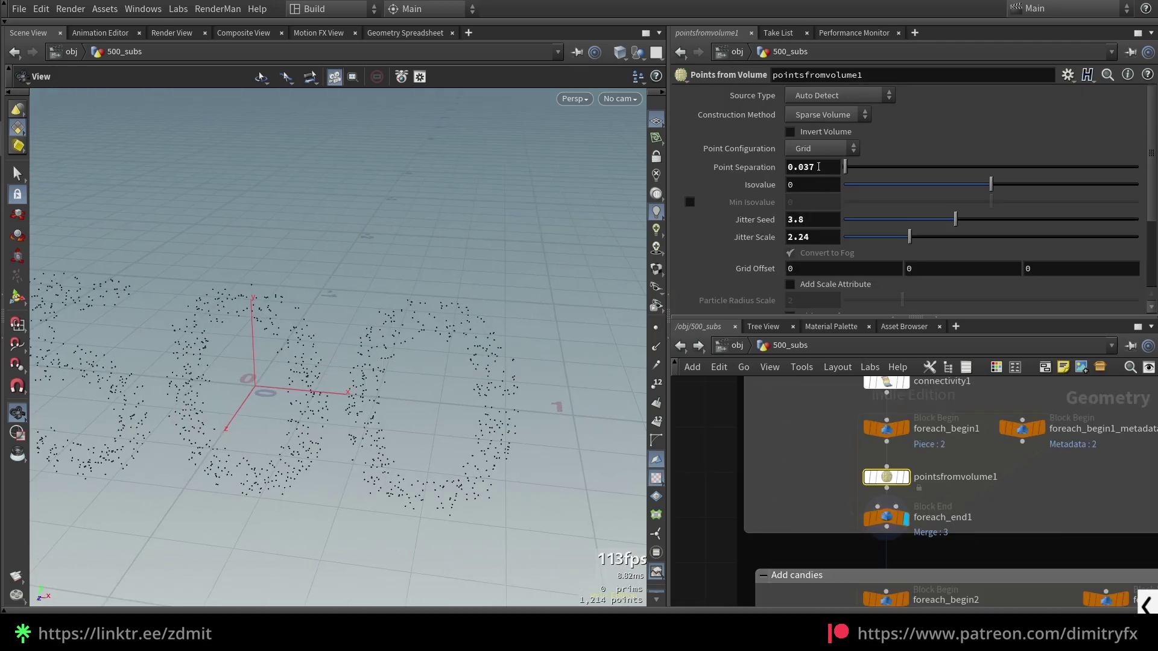
# Step: Try a different Jitter Seed on the pointsfromvolume1 node and undo the change
pyautogui.click(819, 167)
pyautogui.moveTo(933, 220); pyautogui.dragTo(1026, 235)
pyautogui.hotkey('ctrl', 'z')
# Step: Display the sphere1 node in the Add candies section and examine its Uniform Scale and Frequency settings
pyautogui.scroll(-2, 792, 476)
pyautogui.moveTo(792, 536); pyautogui.dragTo(794, 403, button='middle')
pyautogui.moveTo(927, 446); pyautogui.dragTo(922, 451, button='middle')
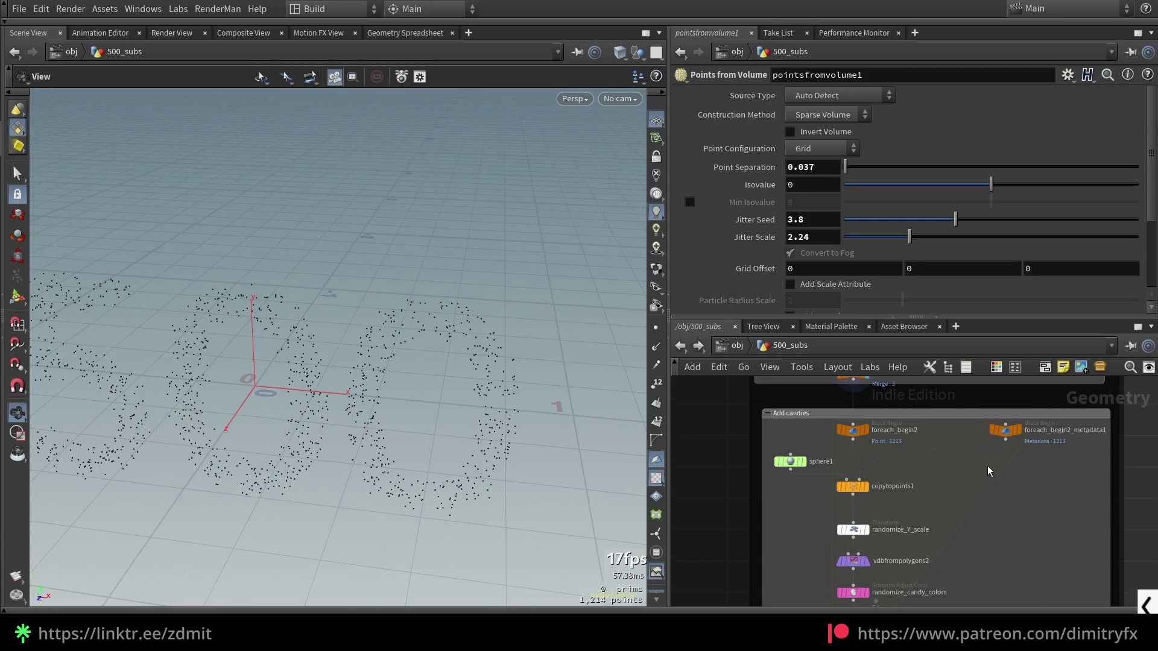
pyautogui.scroll(1, 845, 477)
pyautogui.click(887, 487)
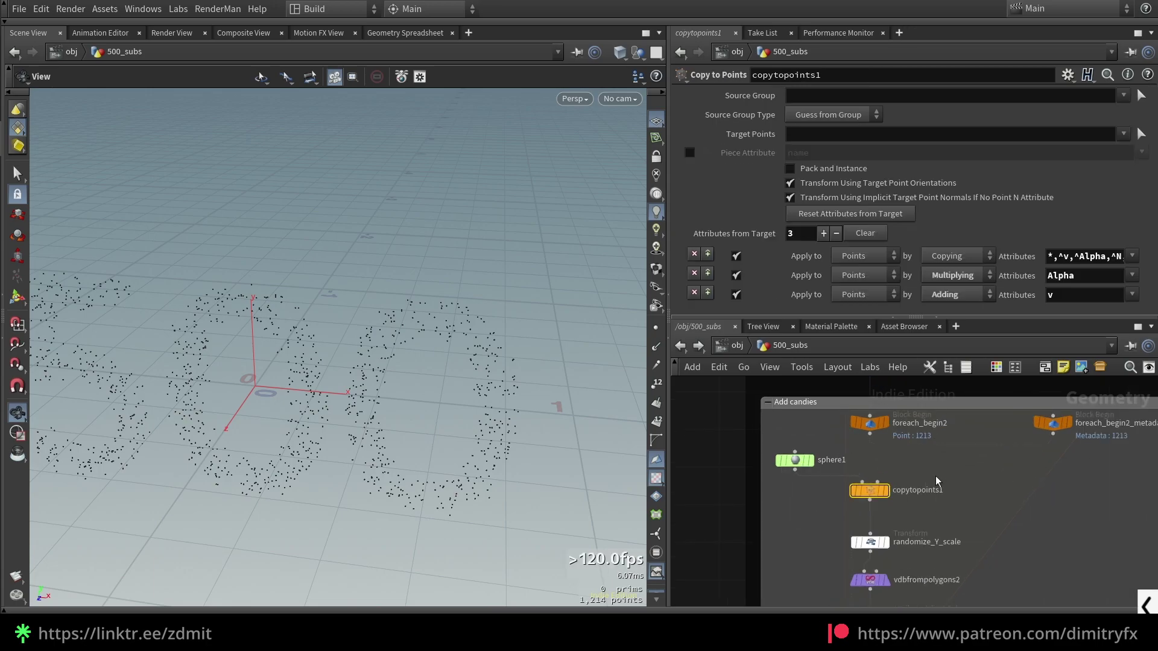
pyautogui.click(794, 460)
pyautogui.click(809, 460)
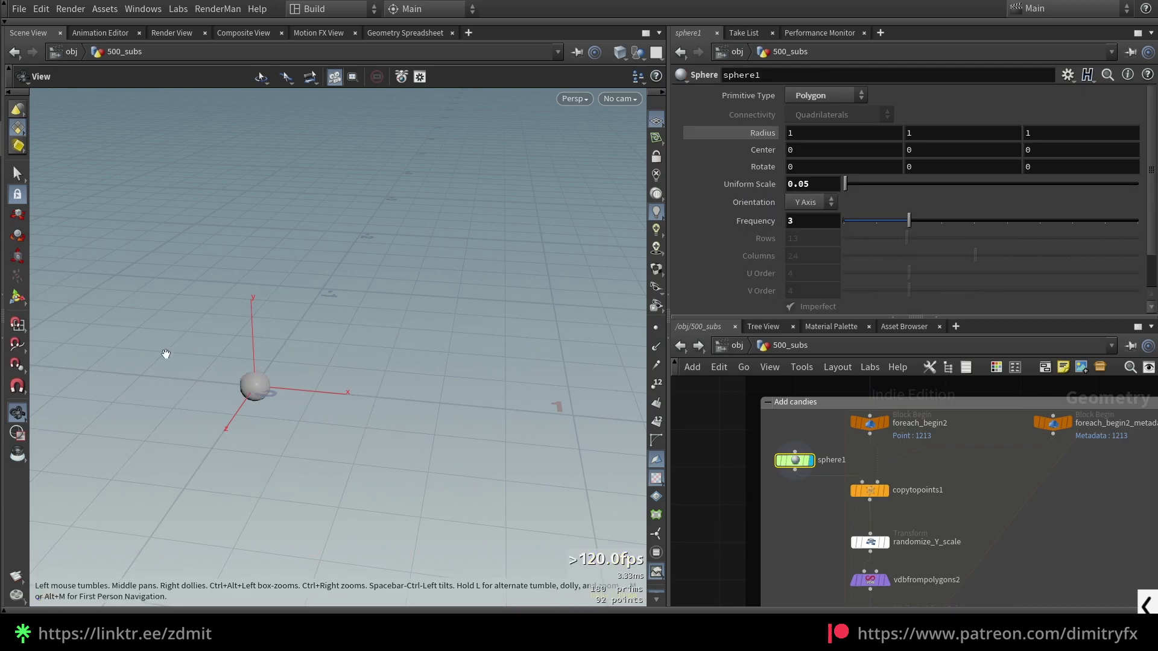
pyautogui.scroll(3, 169, 353)
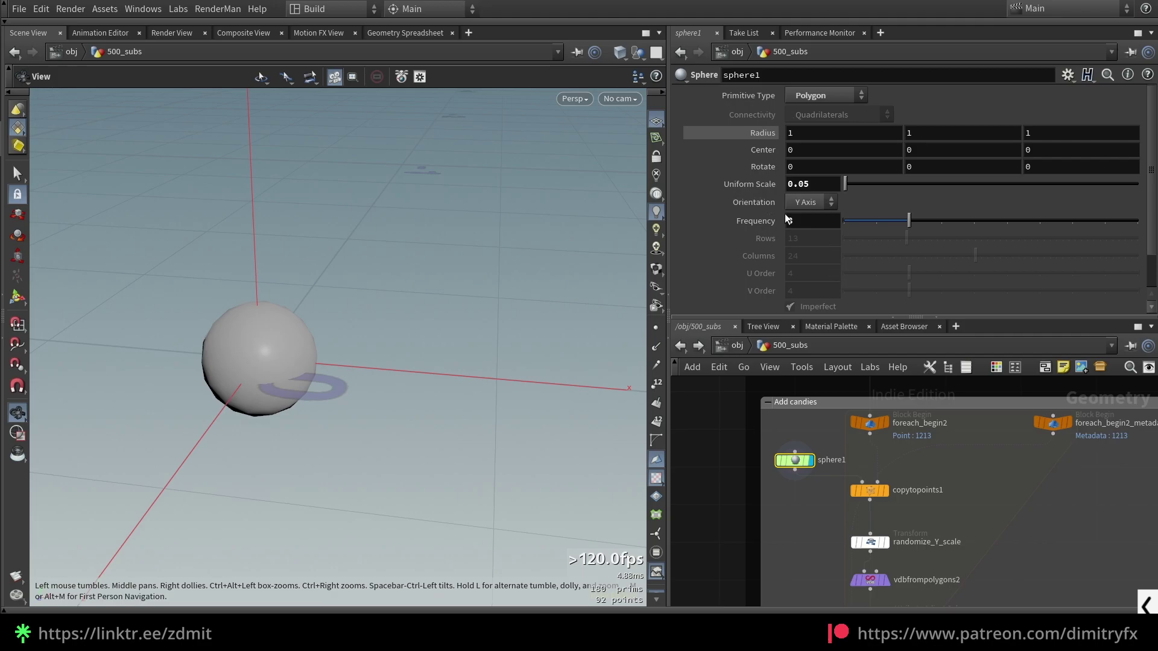
pyautogui.click(787, 220)
# Step: Compare the sphere copied by copytopoints1 with the scattered points of foreach_end1 by displaying each node
pyautogui.click(885, 489)
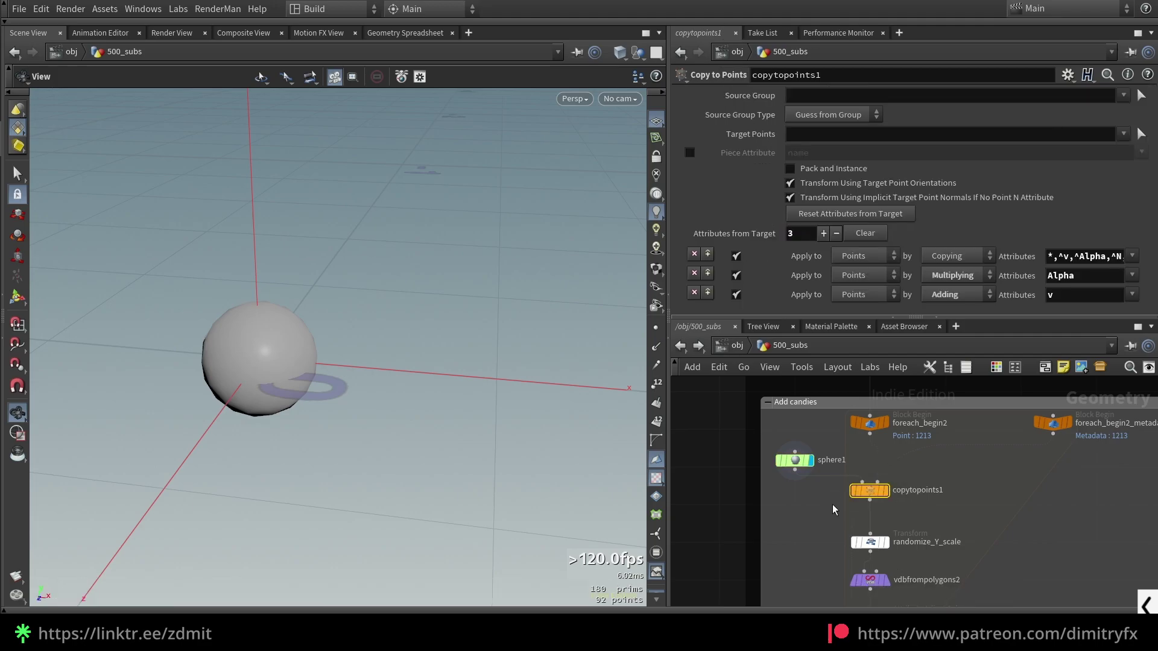
pyautogui.press('f')
pyautogui.moveTo(374, 372); pyautogui.dragTo(421, 371)
pyautogui.scroll(-10, 421, 370)
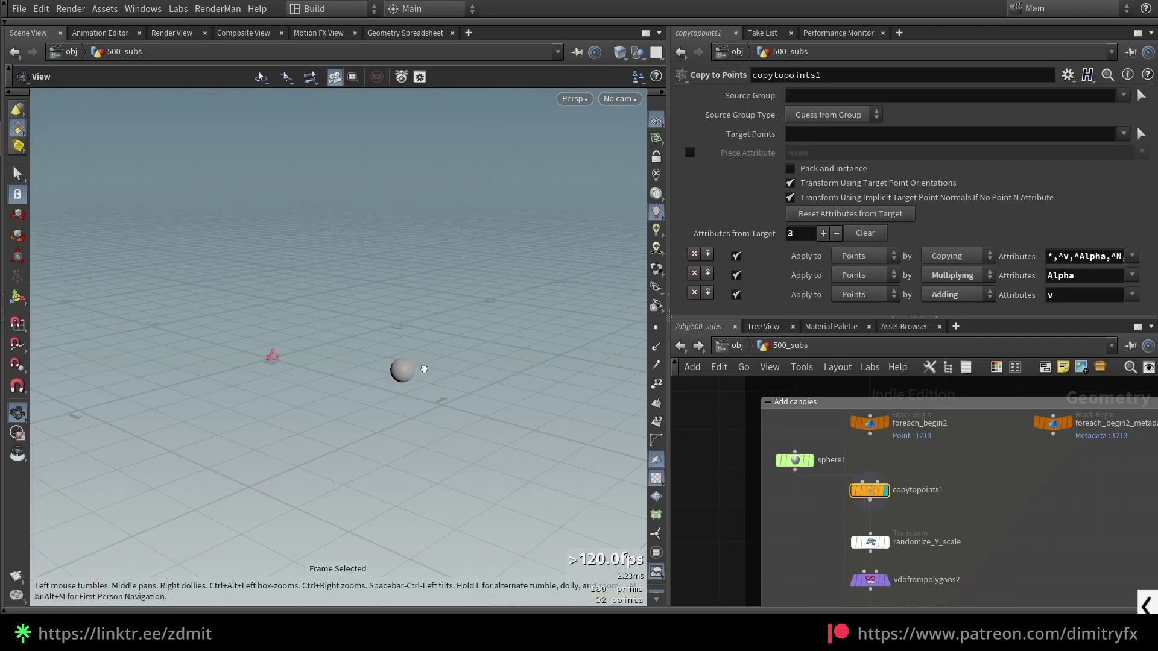
pyautogui.click(884, 423)
pyautogui.moveTo(846, 426); pyautogui.dragTo(809, 532, button='middle')
pyautogui.click(866, 459)
pyautogui.moveTo(158, 247); pyautogui.dragTo(201, 282)
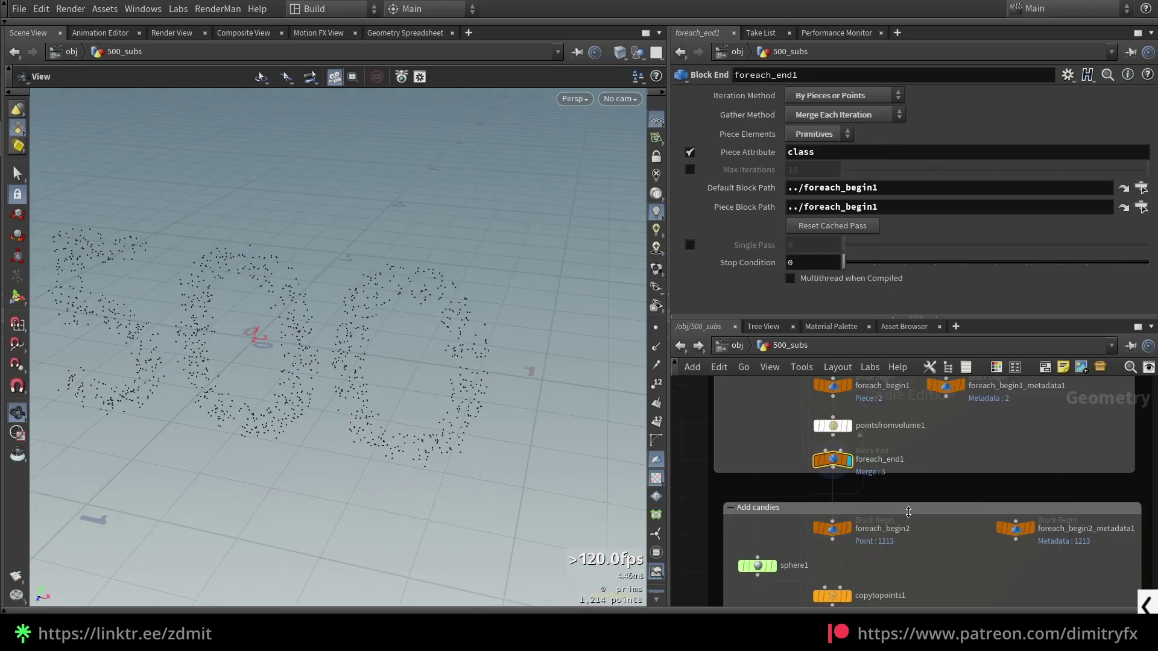
# Step: Display the randomize_Y_scale Transform node, frame the stretched candy and show its seed, min and max parameters
pyautogui.moveTo(907, 549); pyautogui.dragTo(918, 407, button='middle')
pyautogui.click(882, 505)
pyautogui.press('f')
pyautogui.moveTo(318, 367); pyautogui.dragTo(401, 367)
pyautogui.scroll(-8, 401, 367)
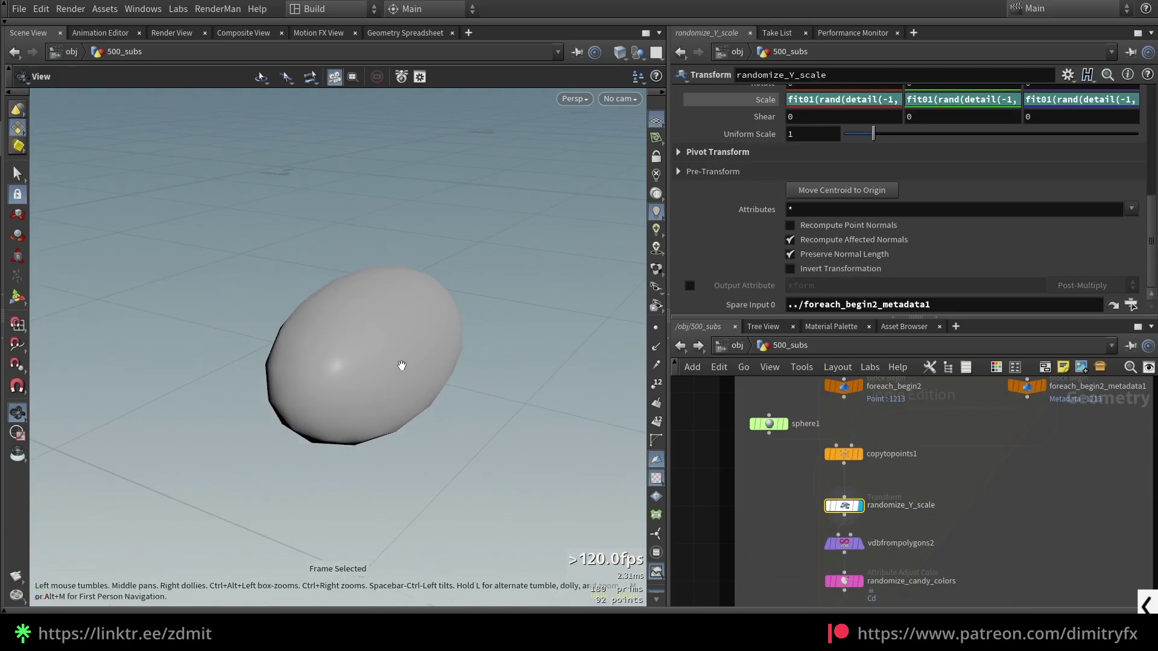
pyautogui.scroll(10, 1016, 123)
# Step: Examine the custom seed, min and max float parameters of randomize_Y_scale in the Edit Parameter Interface window
pyautogui.click(1067, 75)
pyautogui.click(1067, 75)
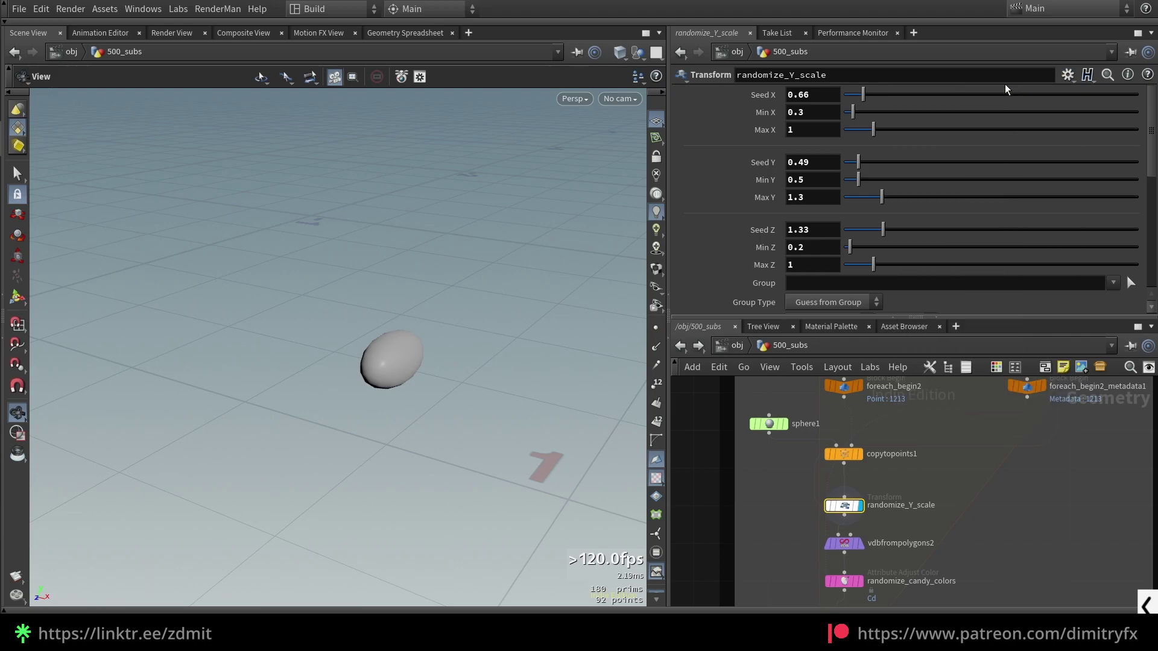
pyautogui.click(1067, 75)
pyautogui.click(989, 92)
pyautogui.moveTo(849, 94); pyautogui.dragTo(212, 163)
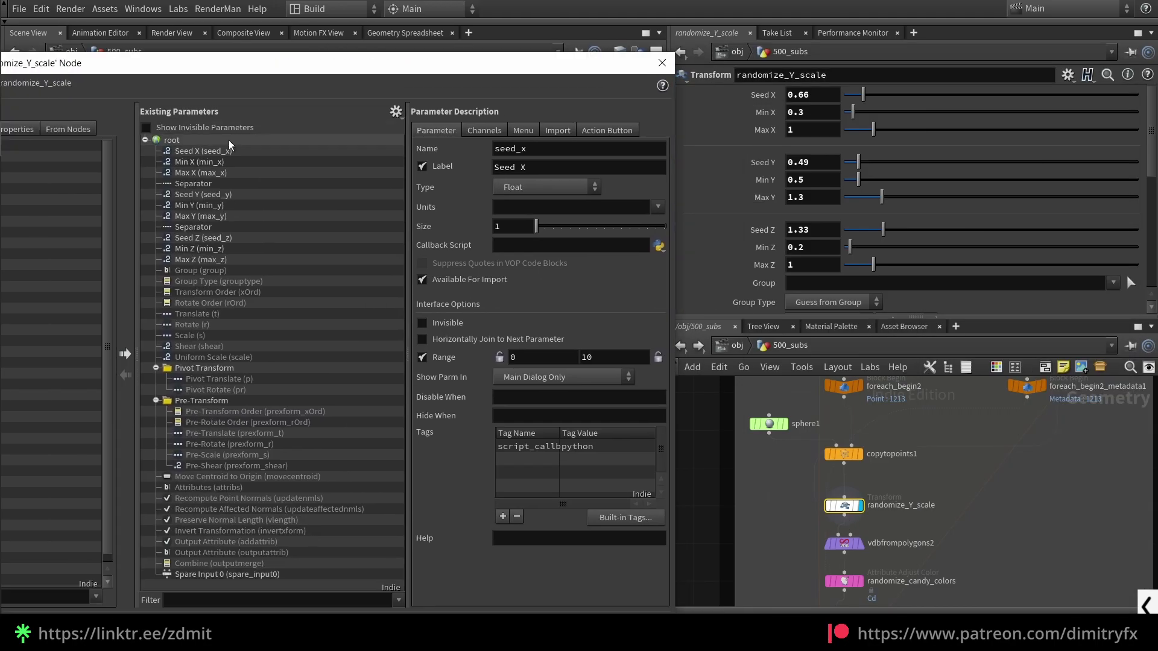
pyautogui.click(184, 260)
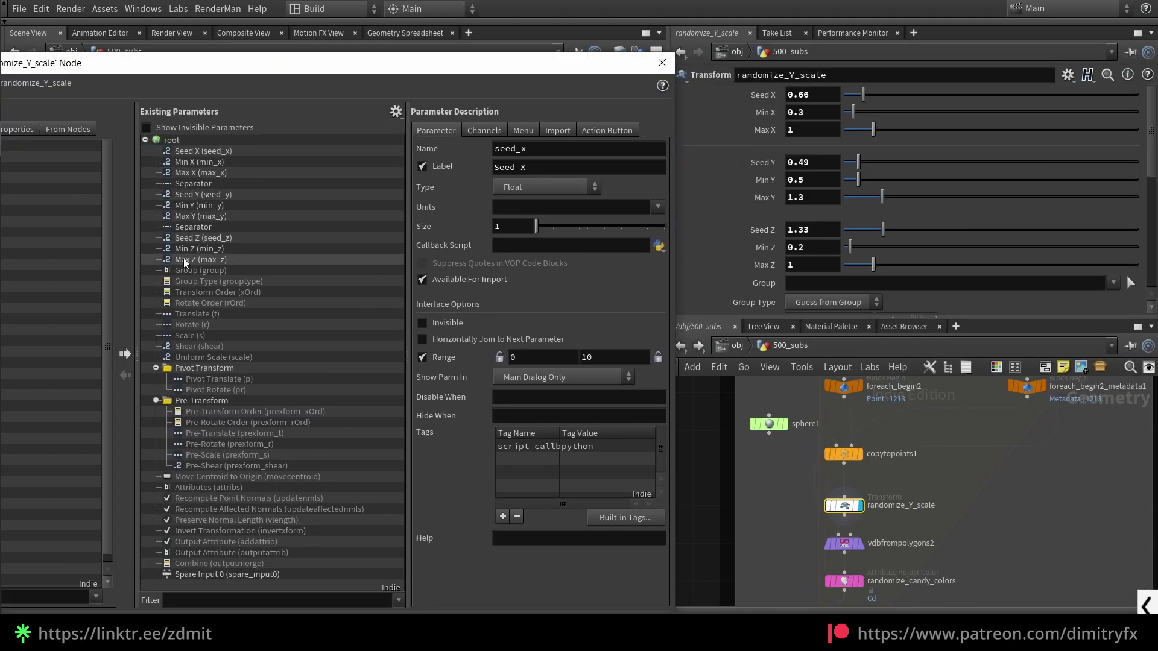
pyautogui.keyDown('shift'); pyautogui.click(205, 151); pyautogui.keyUp('shift')
pyautogui.moveTo(276, 66); pyautogui.dragTo(476, 49)
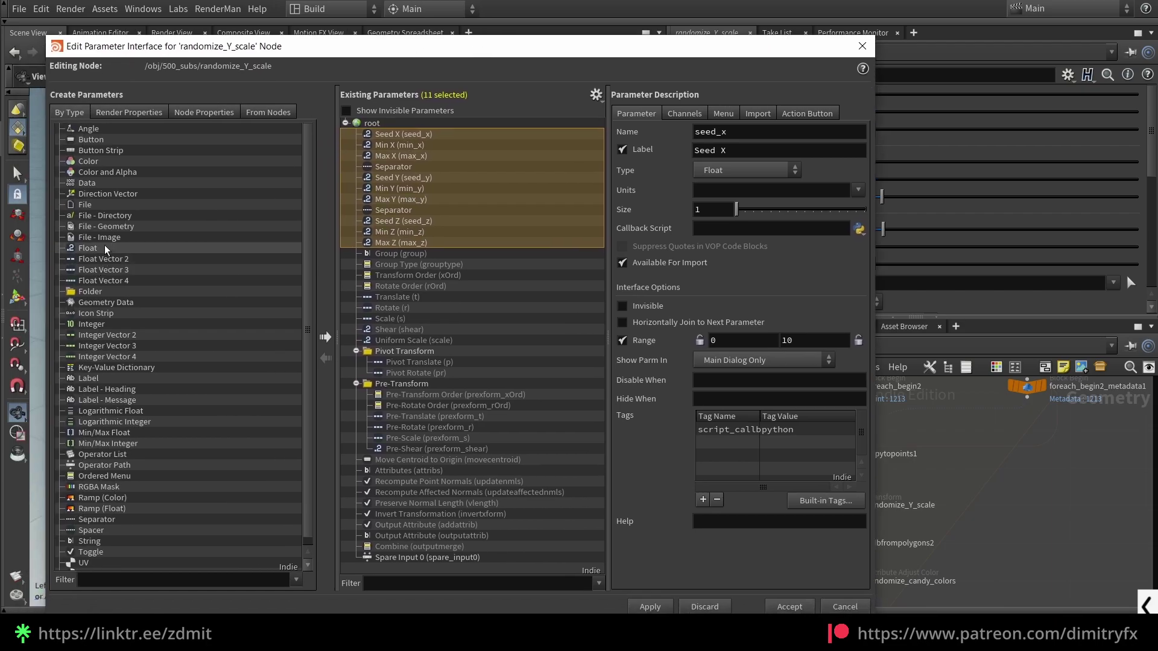
pyautogui.click(111, 247)
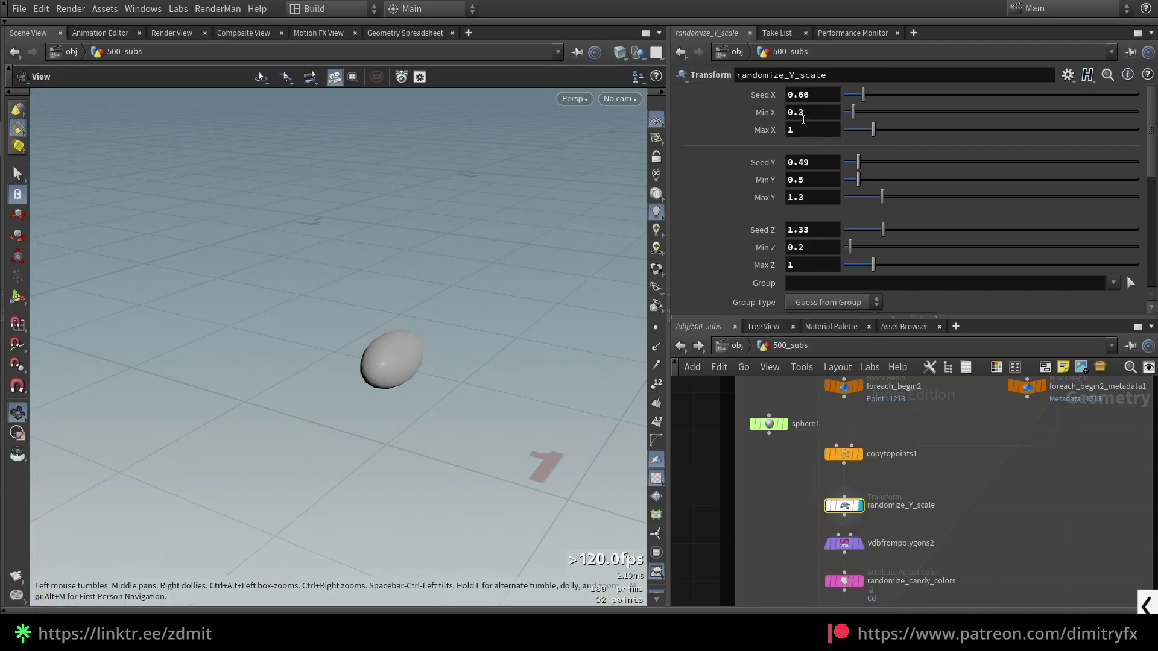
# Step: Review the Min X and Max X values of randomize_Y_scale and open its X Scale expression in the expression editor
pyautogui.doubleClick(801, 113)
pyautogui.moveTo(807, 133); pyautogui.dragTo(684, 151)
pyautogui.scroll(-3, 876, 153)
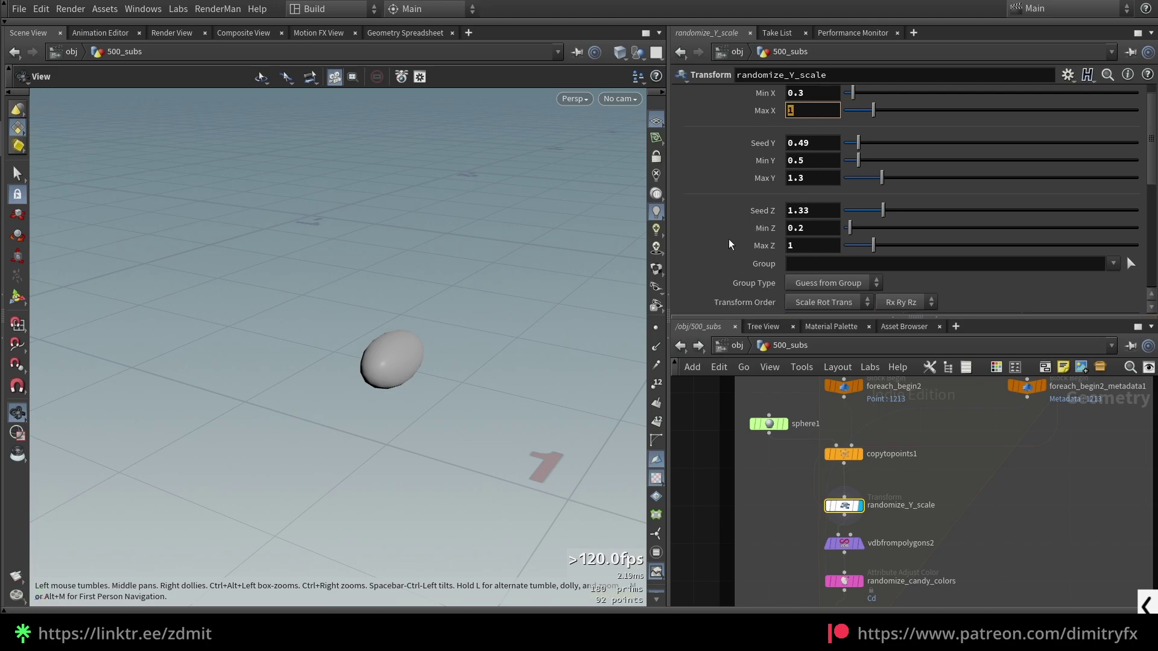
pyautogui.scroll(-3, 733, 234)
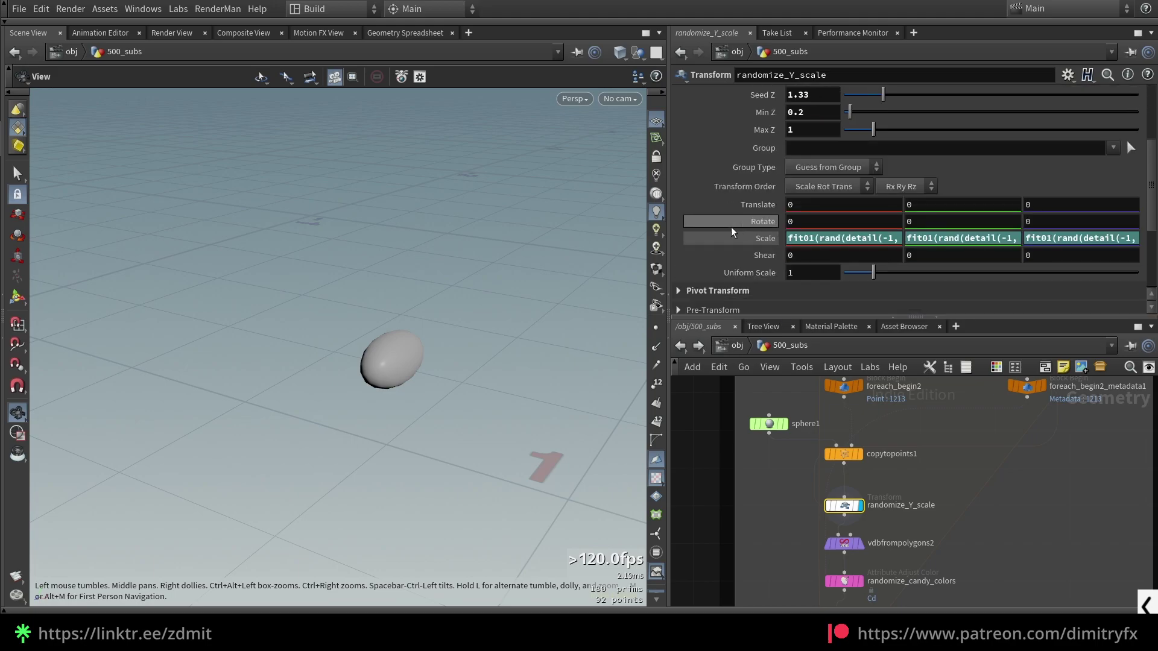
pyautogui.moveTo(668, 241); pyautogui.dragTo(463, 259)
pyautogui.hotkey('alt', 'e')
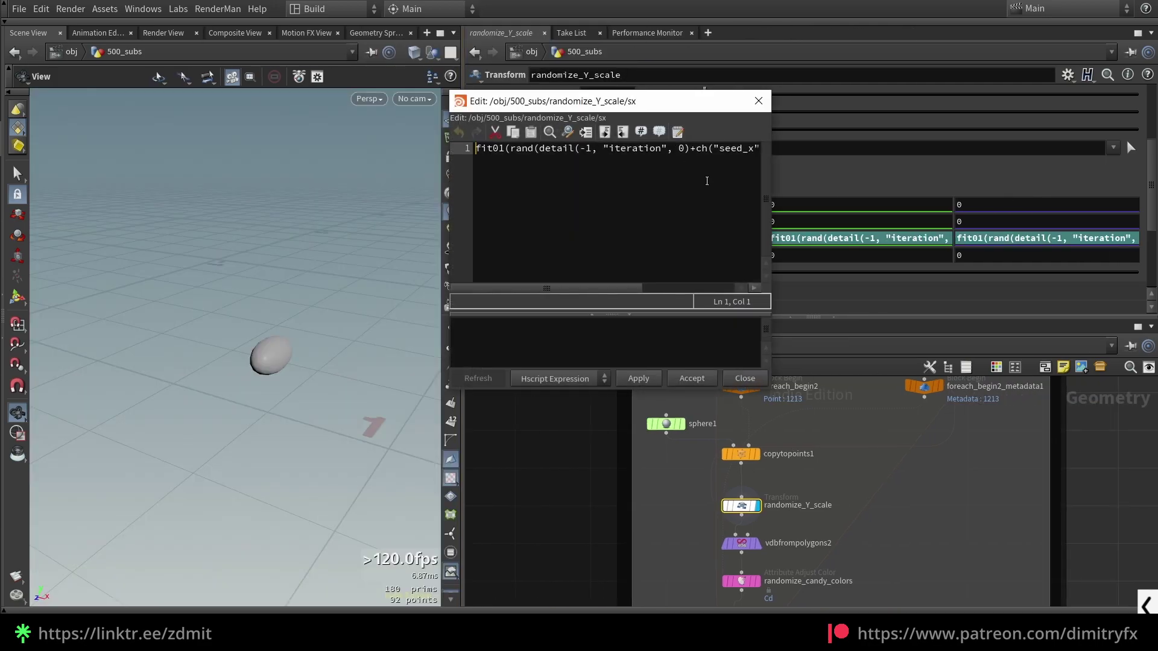
# Step: Enlarge the expression editor to read the whole X Scale expression, and highlight its detail(-1, "iteration", 0) part
pyautogui.moveTo(771, 211); pyautogui.dragTo(1038, 251)
pyautogui.moveTo(882, 101); pyautogui.dragTo(436, 231)
pyautogui.scroll(-7, 603, 229)
pyautogui.moveTo(100, 272); pyautogui.dragTo(244, 282)
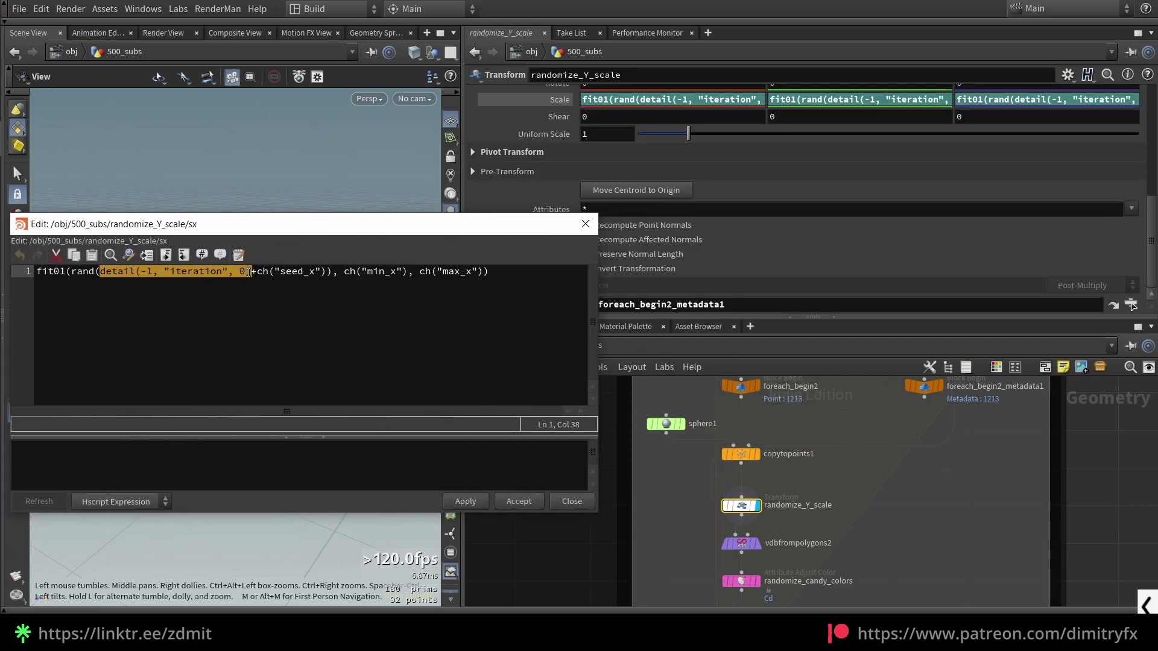
pyautogui.moveTo(546, 223); pyautogui.dragTo(434, 274)
# Step: Locate the Add Spare Input command for the randomize_Y_scale node, leaving the node and its name as they are
pyautogui.click(1068, 74)
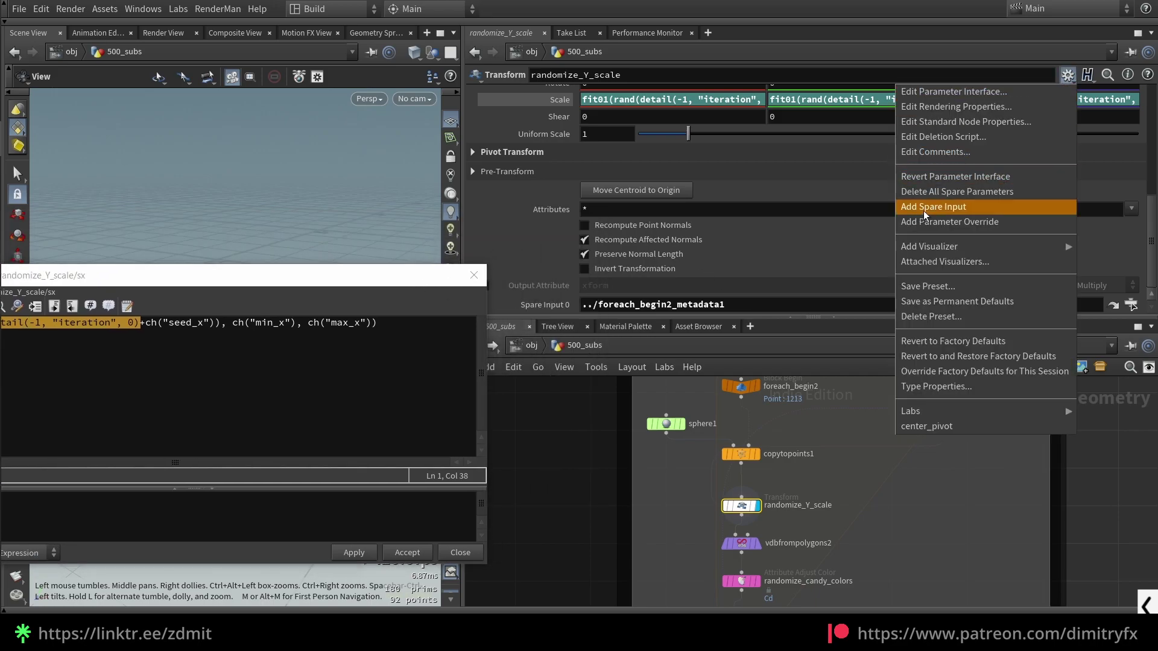
pyautogui.click(843, 221)
pyautogui.click(812, 508)
pyautogui.moveTo(824, 507); pyautogui.dragTo(713, 506)
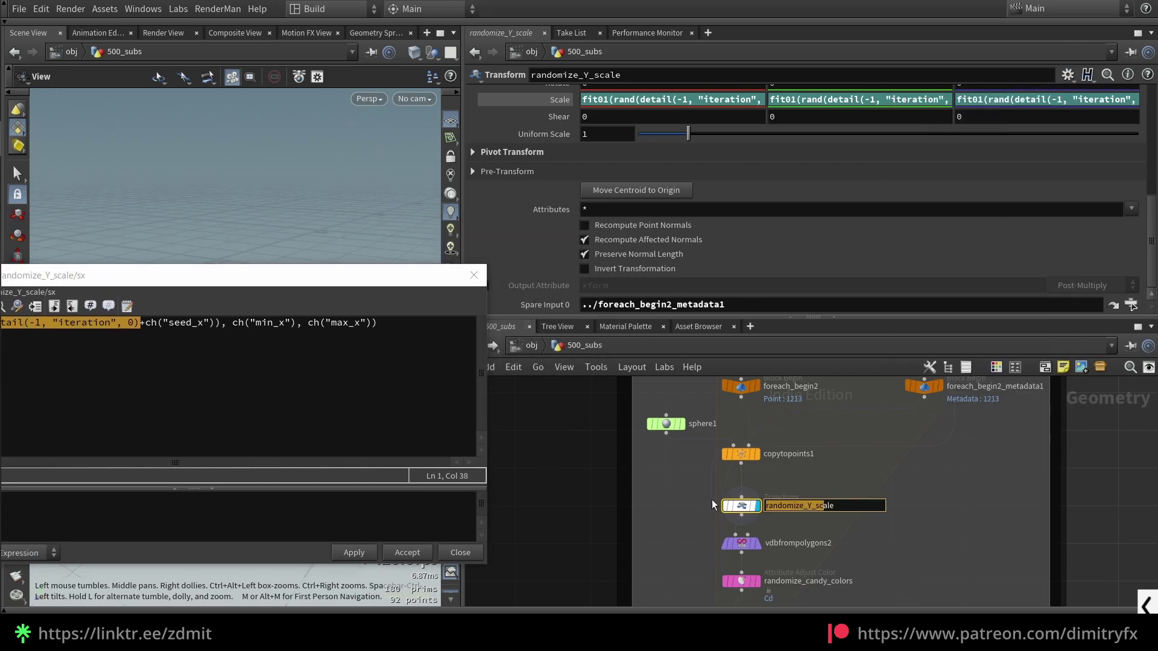
pyautogui.click(837, 506)
# Step: Compare the foreach_begin2_metadata1 node with the Spare Input 0 reference of randomize_Y_scale
pyautogui.moveTo(957, 385); pyautogui.dragTo(859, 439, button='middle')
pyautogui.scroll(2, 859, 439)
pyautogui.click(857, 439)
pyautogui.moveTo(758, 479); pyautogui.dragTo(889, 368, button='middle')
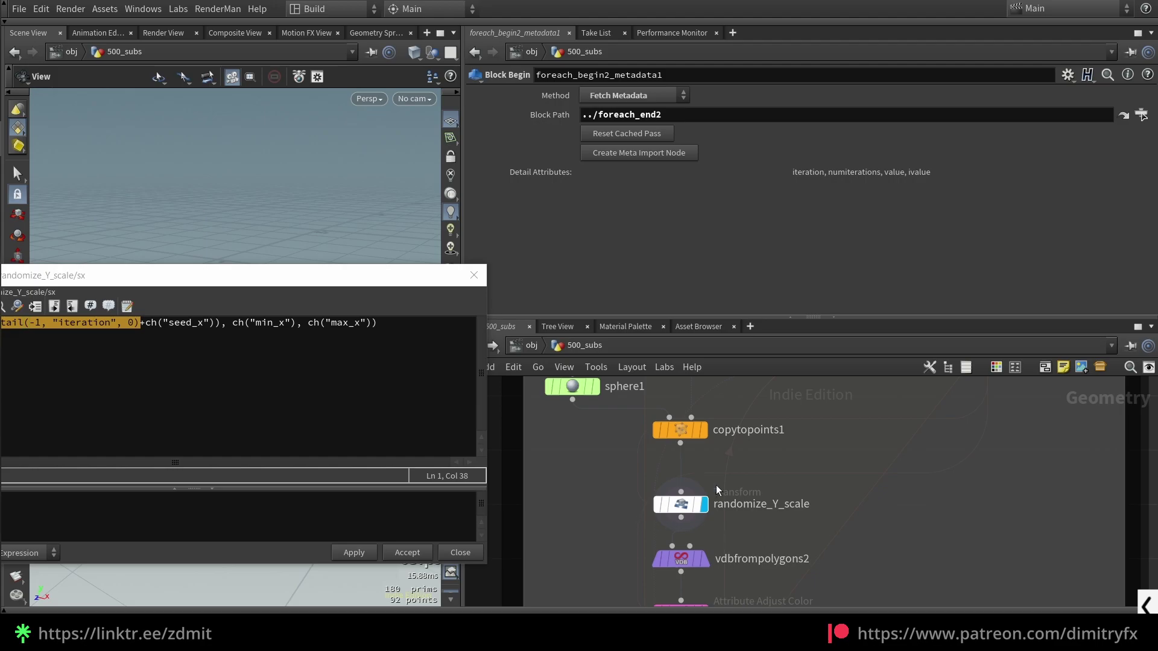
pyautogui.moveTo(644, 519); pyautogui.dragTo(699, 498)
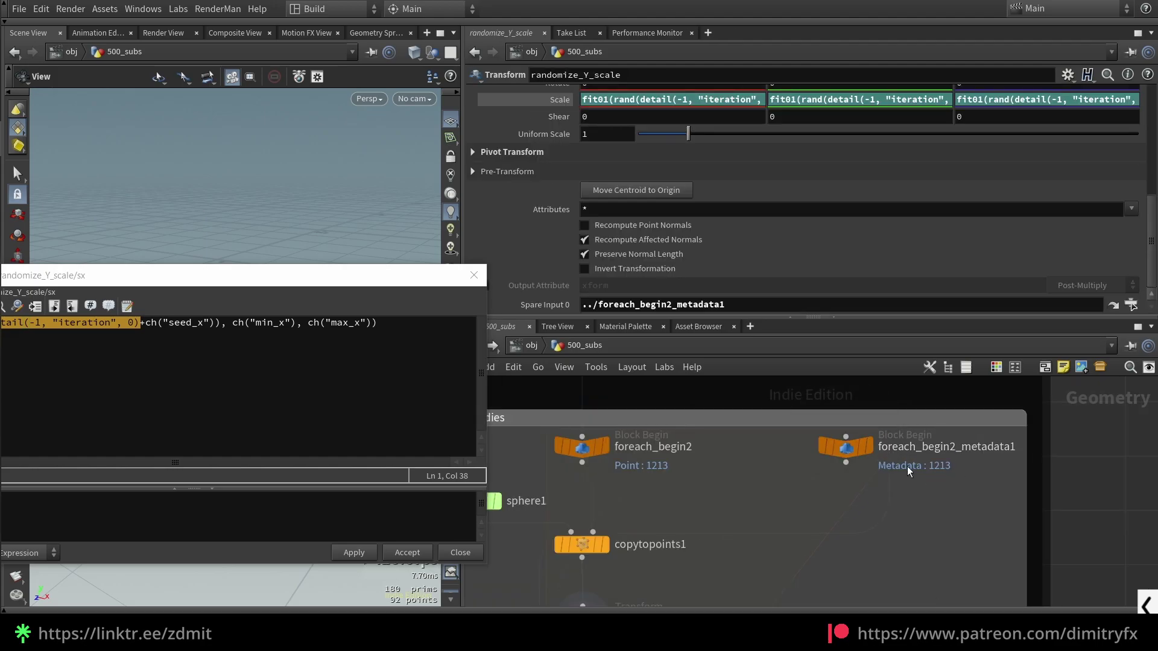
# Step: Compare the methods of foreach_begin2 and foreach_begin2_metadata1, and examine the metadata node's detail attributes
pyautogui.moveTo(852, 452)
pyautogui.mouseDown()
pyautogui.moveTo(750, 311)
pyautogui.moveTo(871, 480)
pyautogui.moveTo(844, 451)
pyautogui.mouseUp()
pyautogui.scroll(1, 546, 446)
pyautogui.click(576, 446)
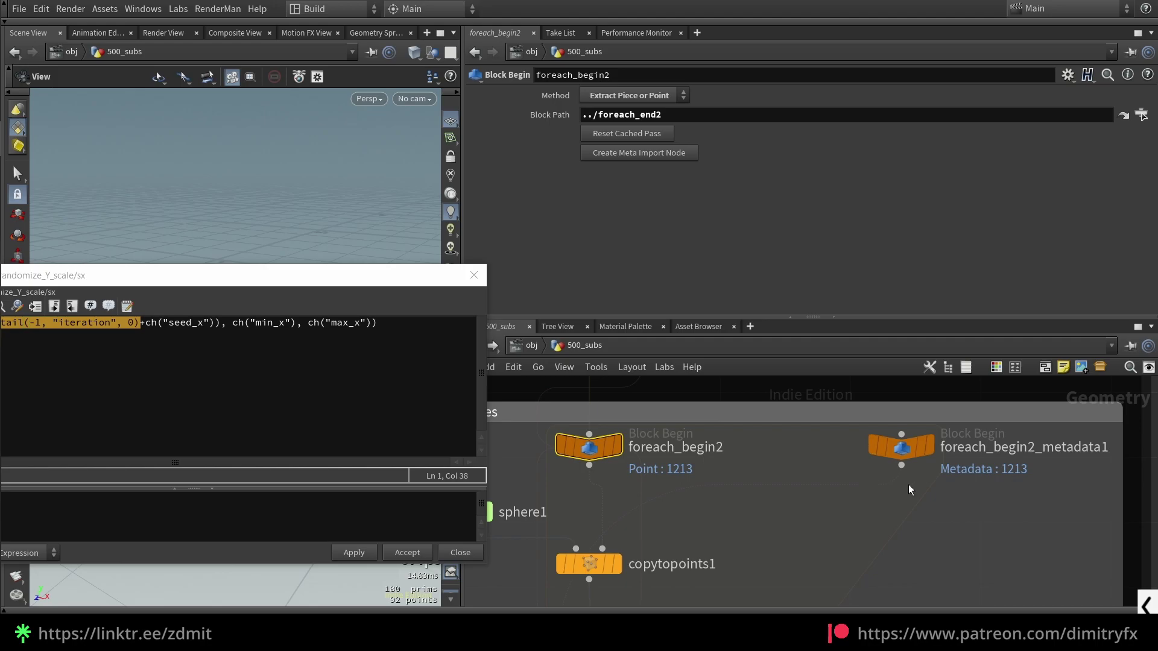
pyautogui.click(901, 448)
pyautogui.scroll(-3, 977, 500)
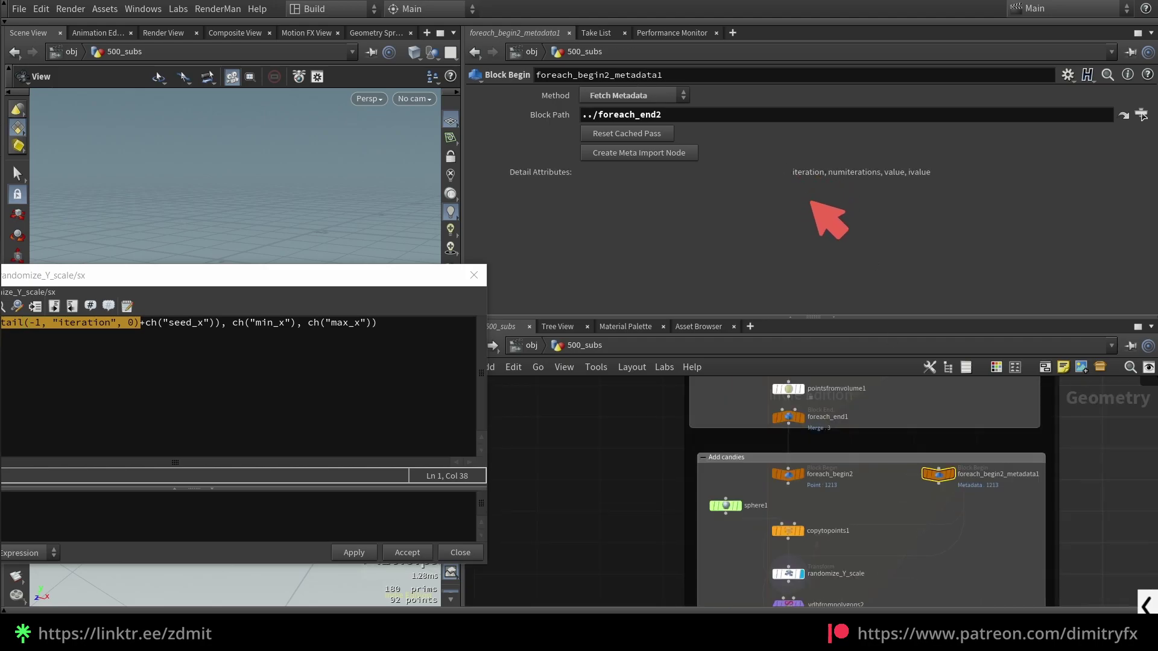
# Step: Return to the X Scale expression of randomize_Y_scale and highlight the detail call that reads the iteration attribute
pyautogui.moveTo(889, 548); pyautogui.dragTo(892, 532, button='middle')
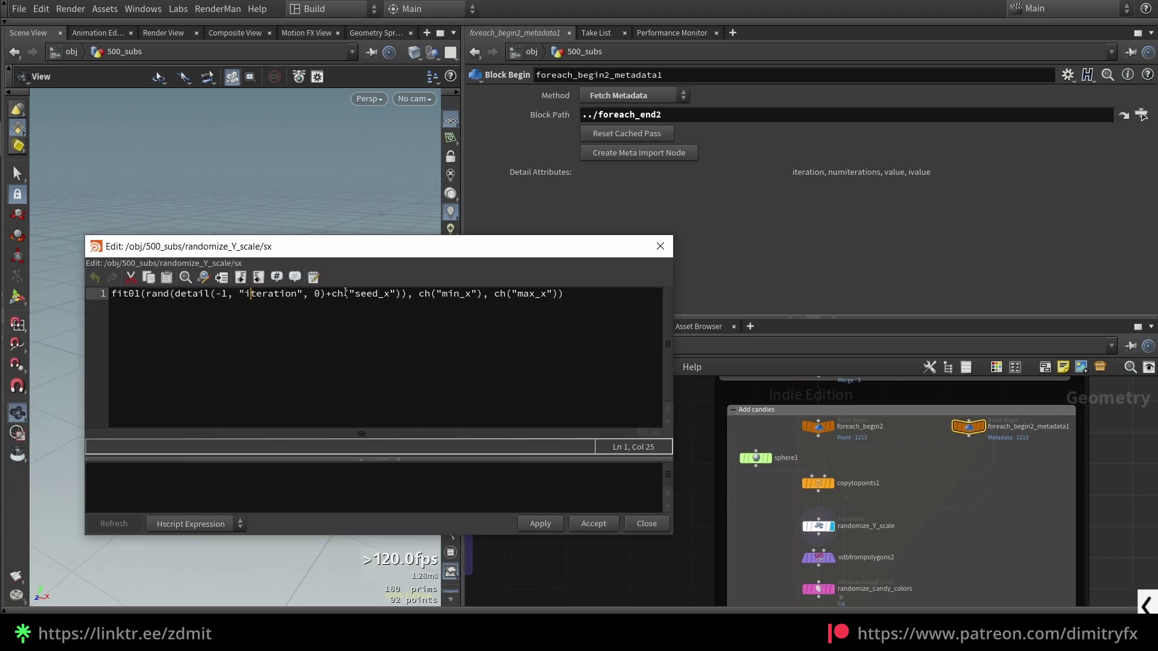
pyautogui.moveTo(326, 295); pyautogui.dragTo(174, 294)
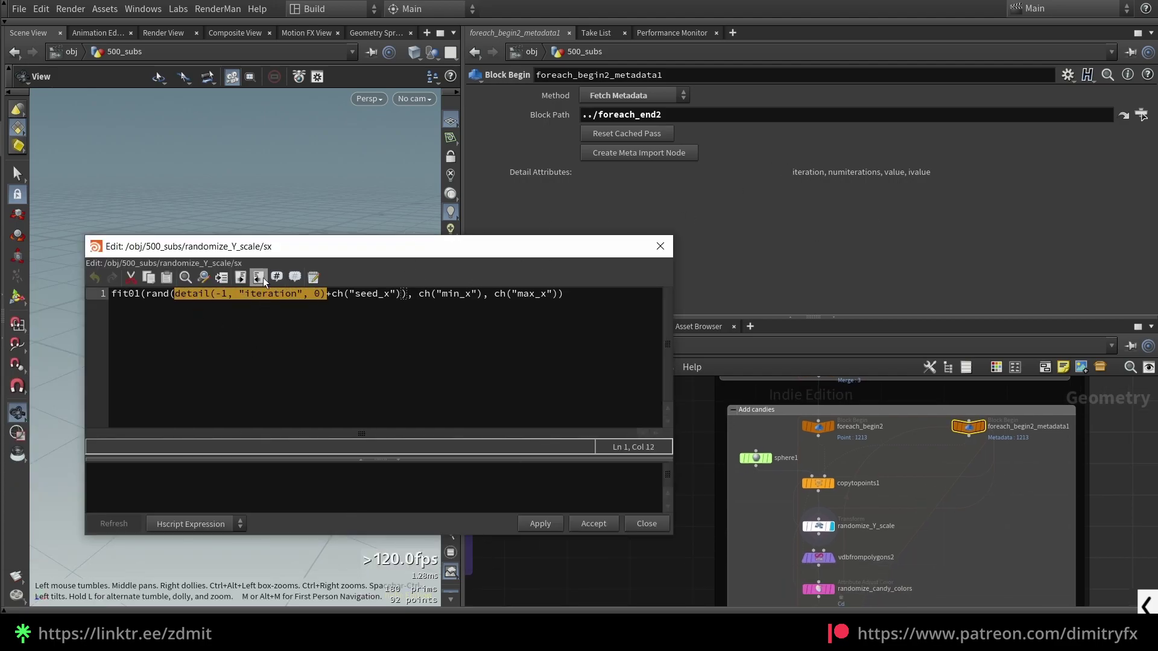
# Step: Examine the X Scale expression of randomize_Y_scale: the seed_x offset, the rand call, and fit01 with min_x and max_x
pyautogui.doubleClick(195, 296)
pyautogui.click(275, 294)
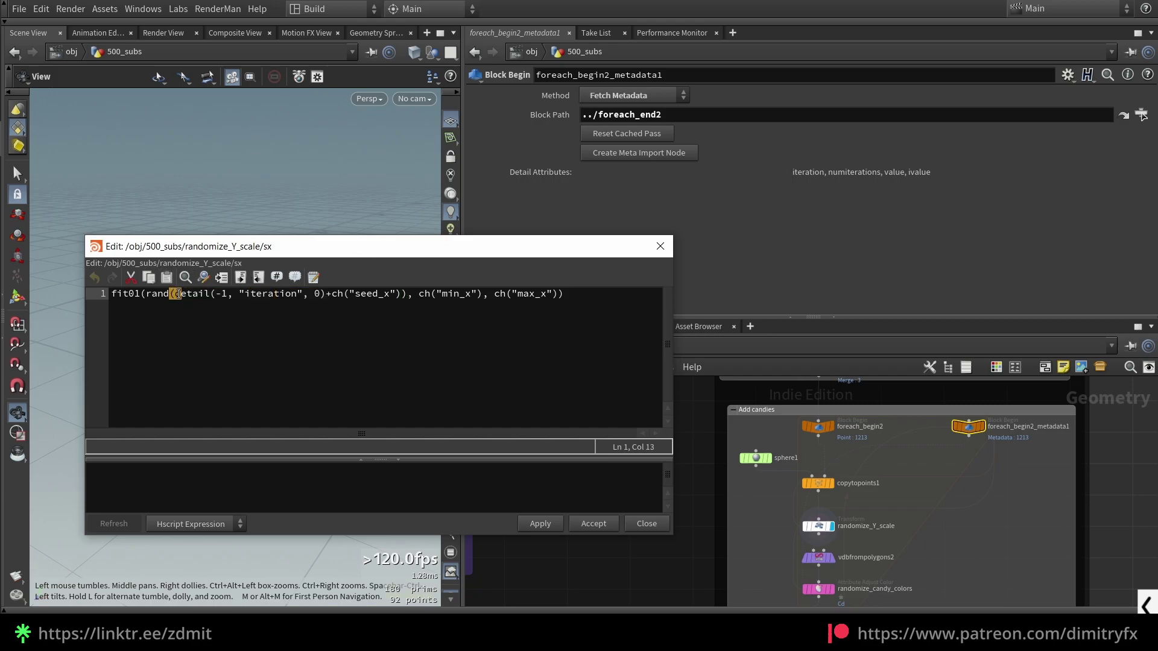
pyautogui.moveTo(196, 295); pyautogui.dragTo(398, 299)
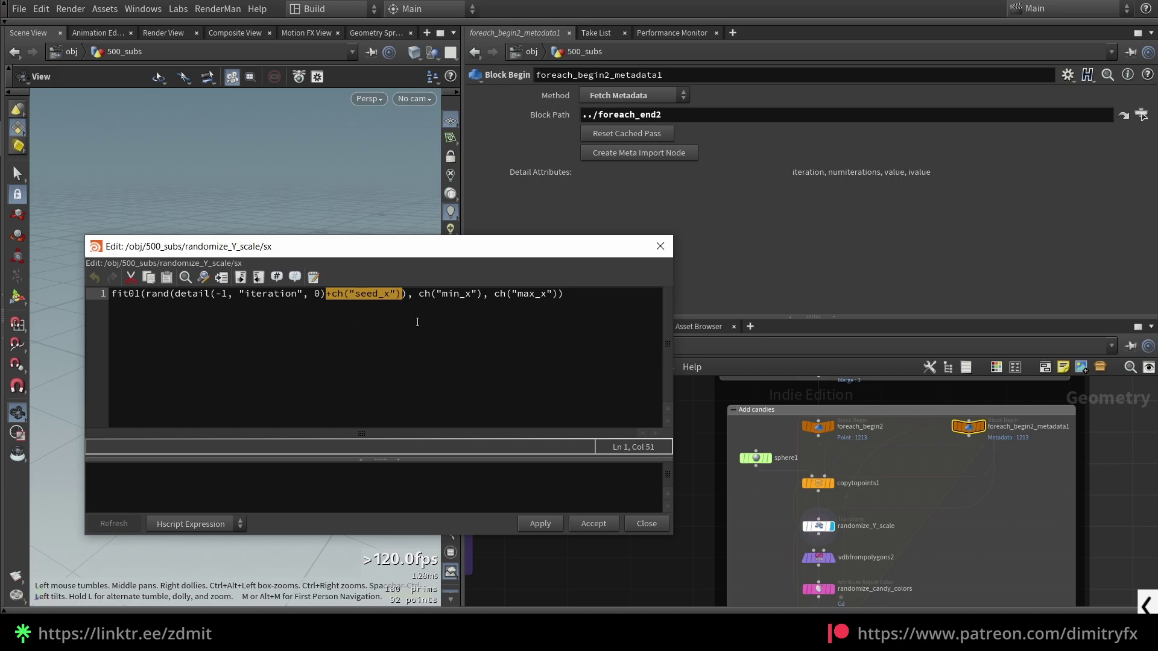
pyautogui.click(819, 525)
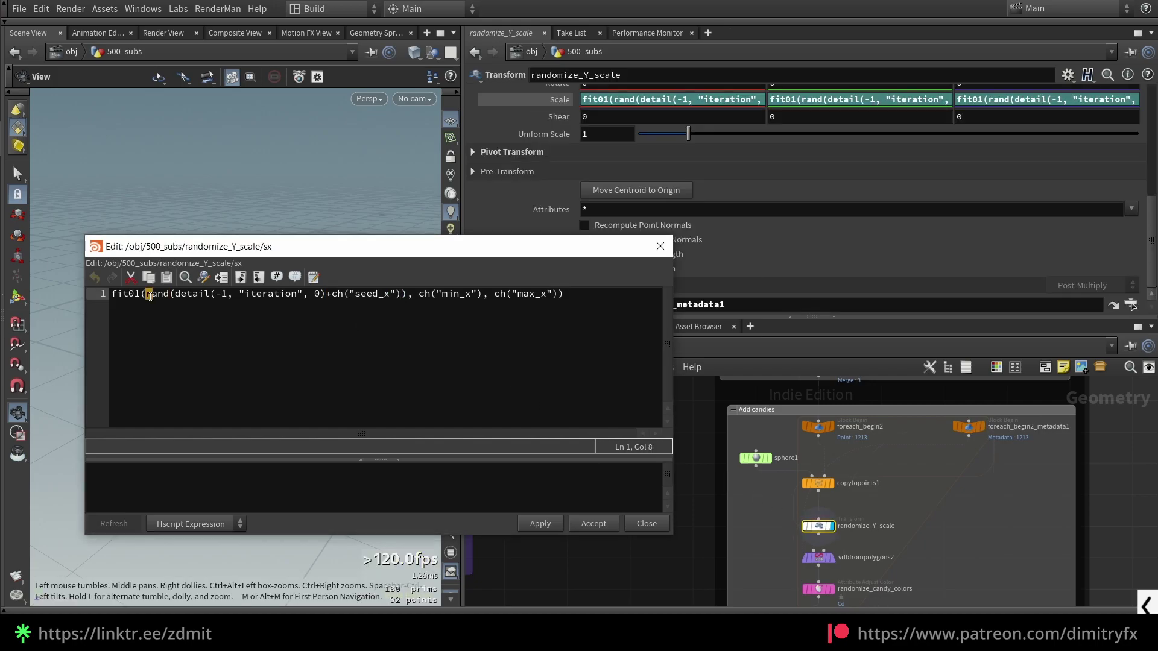
pyautogui.moveTo(147, 294); pyautogui.dragTo(407, 293)
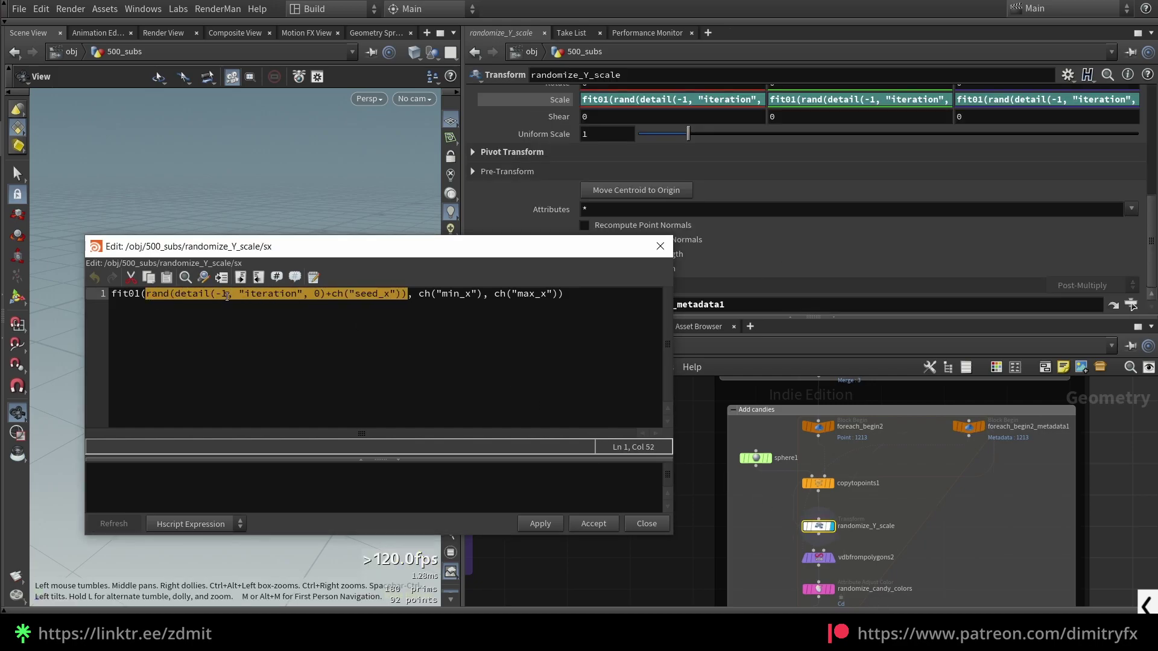
pyautogui.doubleClick(135, 295)
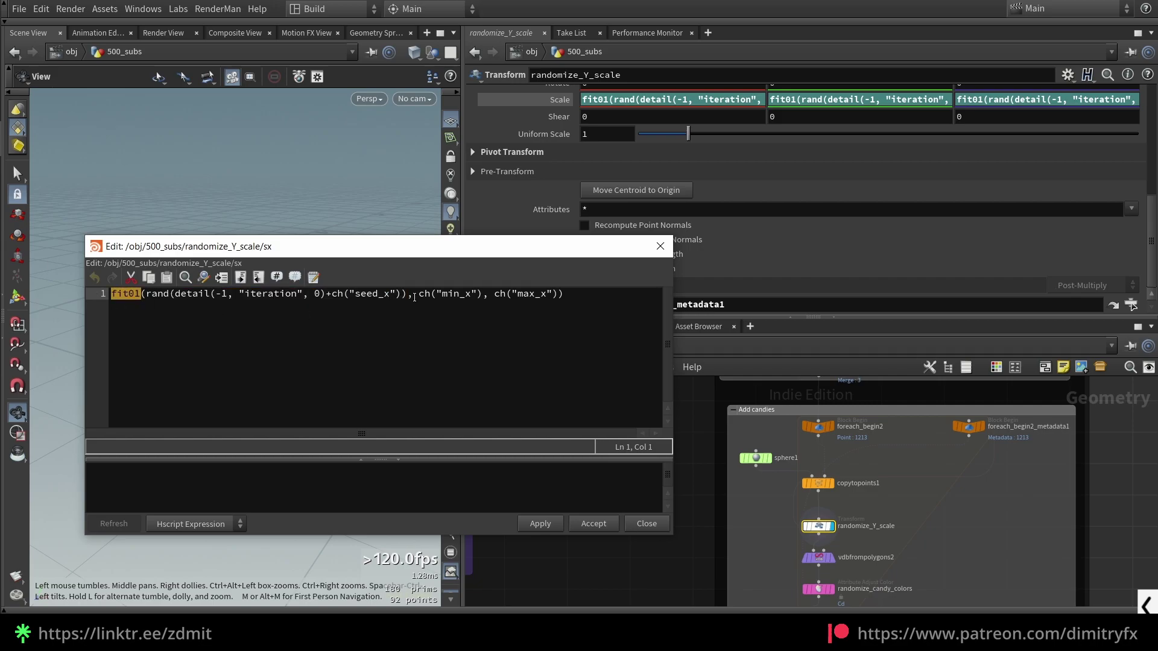
pyautogui.moveTo(418, 295); pyautogui.dragTo(561, 293)
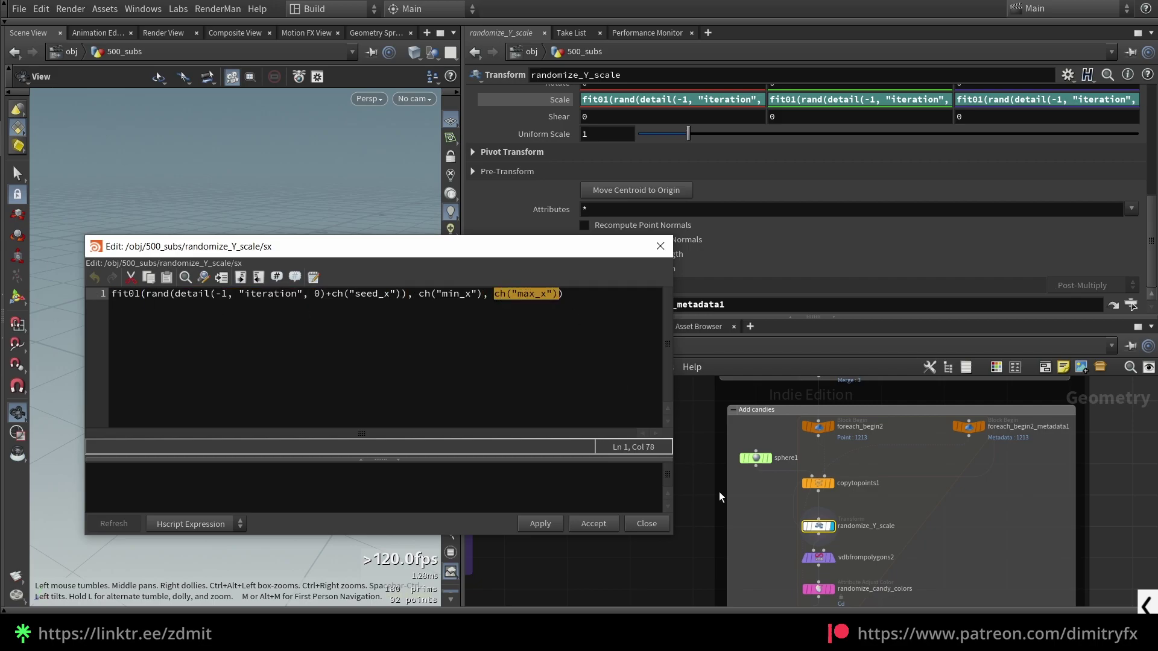
# Step: Review the Seed, Min and Max parameters of randomize_Y_scale, close the expression editor, and inspect the Y Scale expression
pyautogui.scroll(-5, 624, 117)
pyautogui.moveTo(624, 116); pyautogui.dragTo(522, 141)
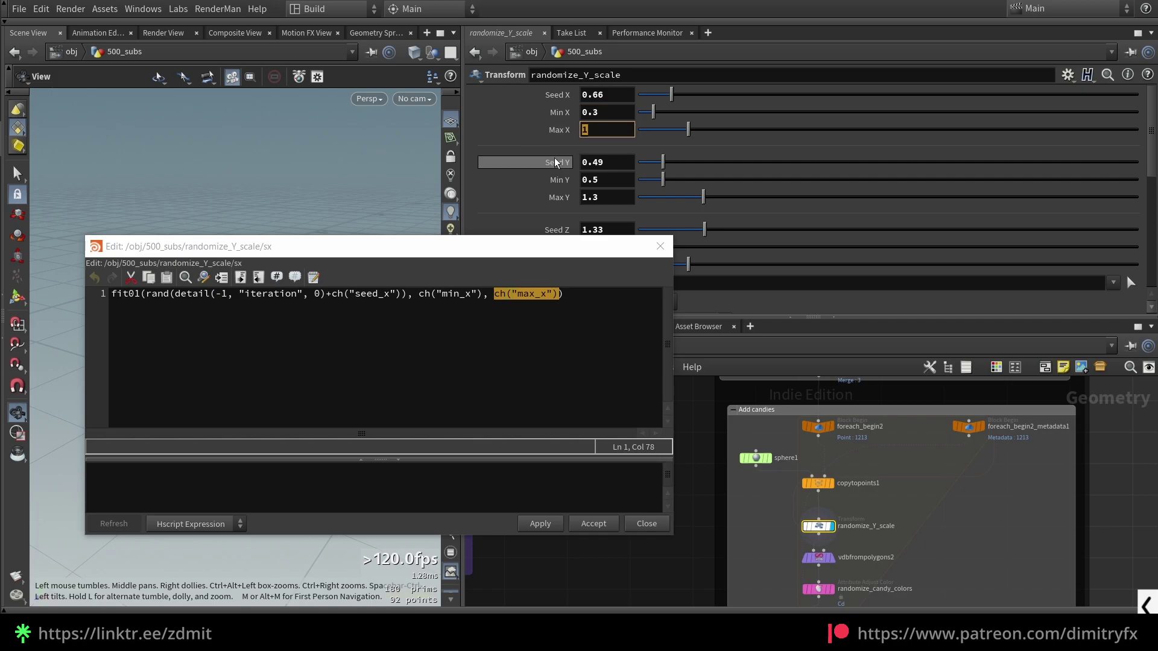
pyautogui.click(661, 246)
pyautogui.scroll(-3, 562, 279)
pyautogui.scroll(-3, 562, 278)
pyautogui.click(939, 183)
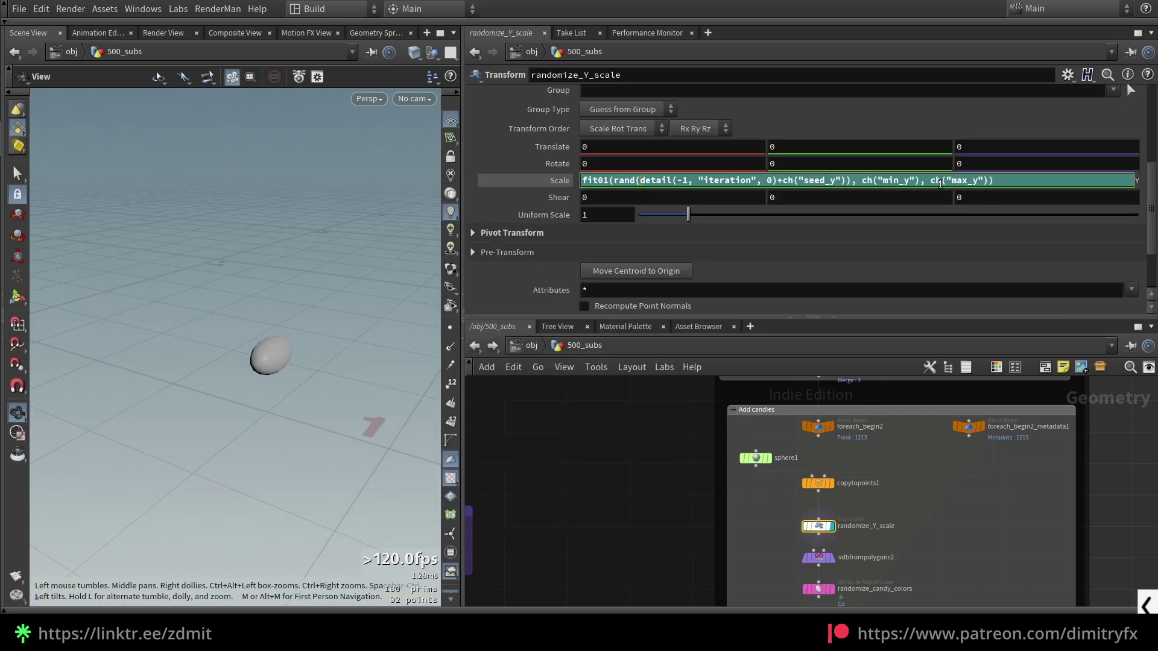
# Step: Expand the Pivot Transform settings of randomize_Y_scale and inspect the Pivot Translate expressions
pyautogui.click(519, 232)
pyautogui.click(1032, 180)
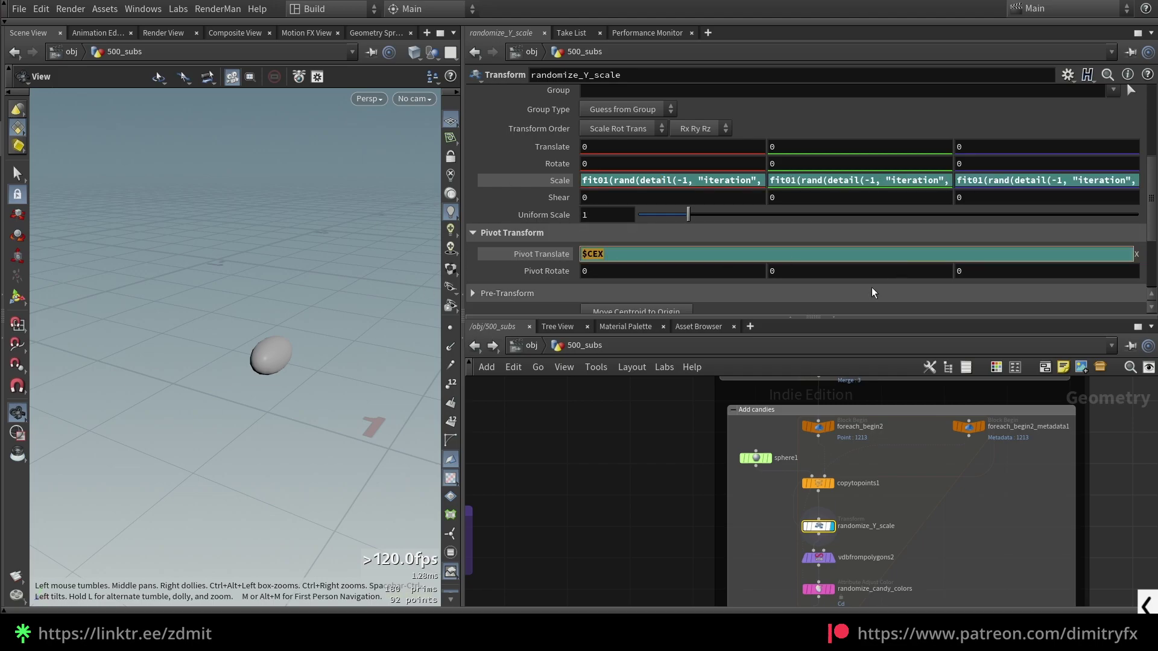
pyautogui.click(808, 271)
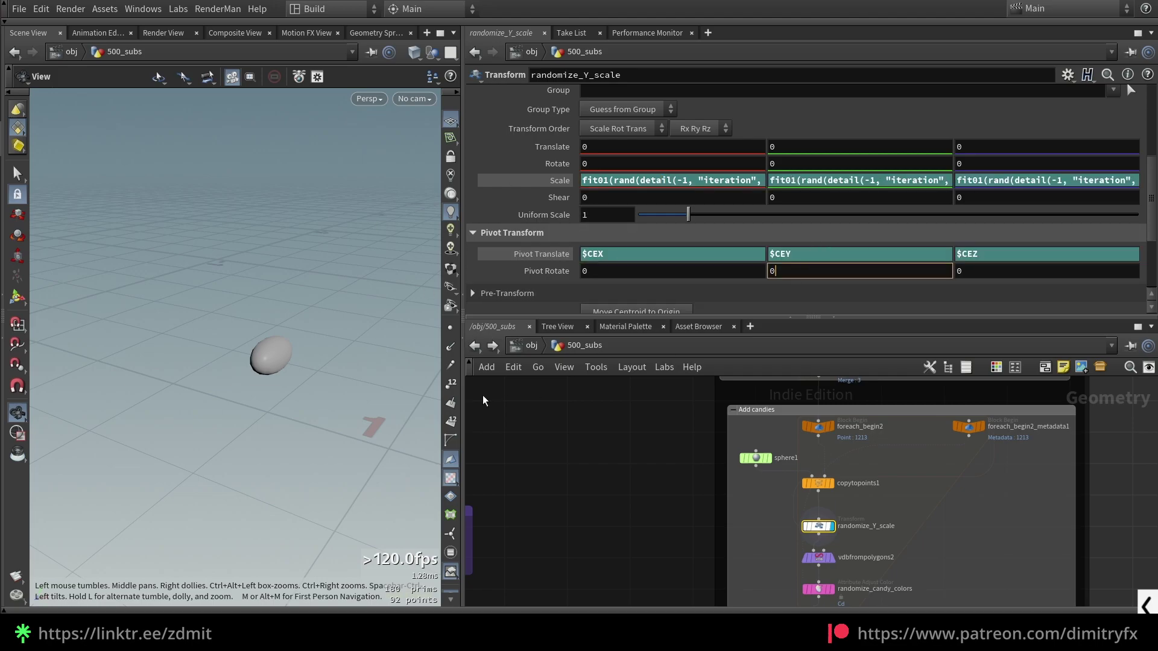
pyautogui.click(647, 256)
pyautogui.click(804, 256)
pyautogui.click(936, 288)
# Step: Display the output of vdbfrompolygons2 and check its Voxel Size
pyautogui.moveTo(863, 560); pyautogui.dragTo(895, 505, button='middle')
pyautogui.scroll(1, 896, 506)
pyautogui.click(896, 505)
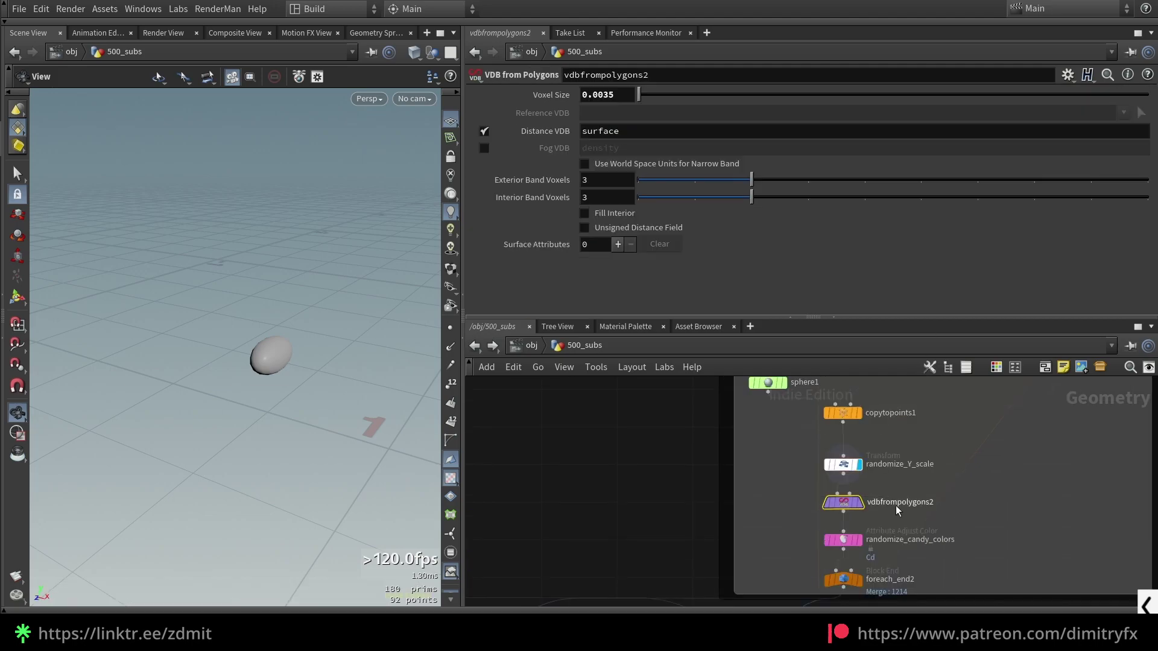
pyautogui.click(860, 502)
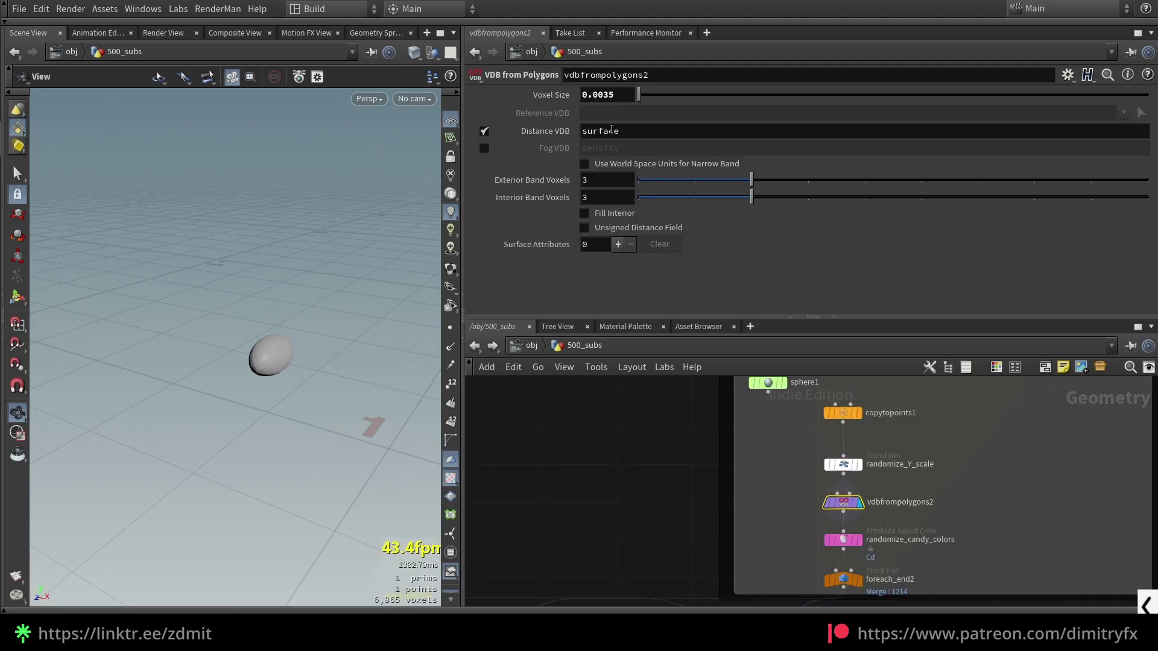
pyautogui.doubleClick(607, 95)
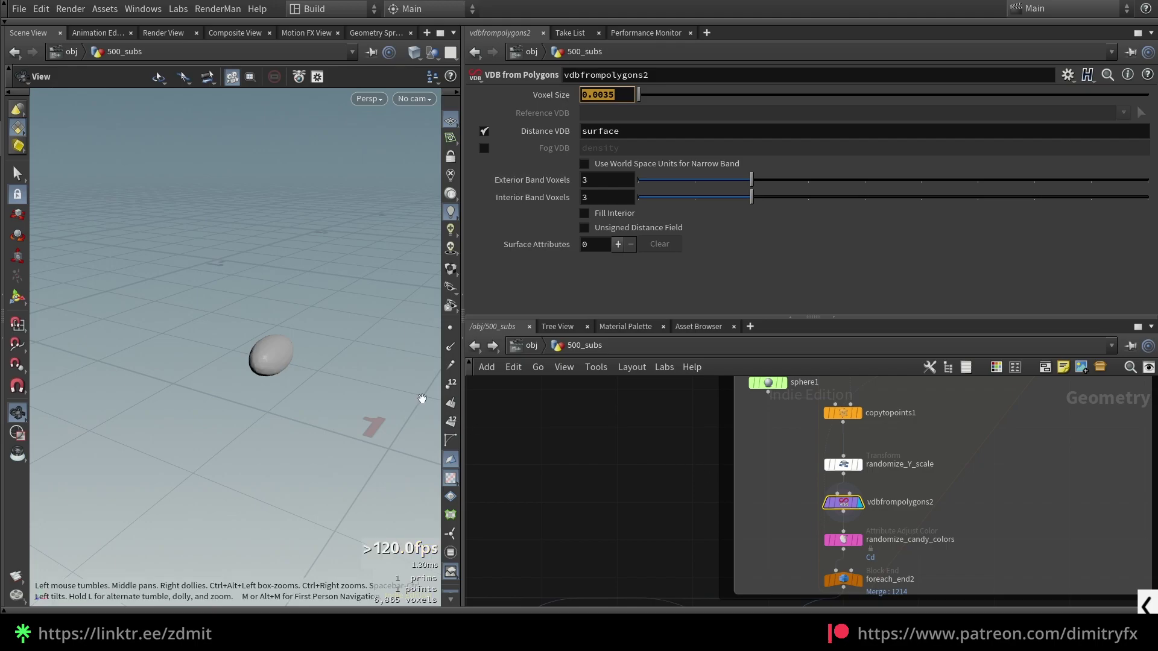
# Step: Display randomize_candy_colors, and review its Seed R, Seed G and Seed B parameters in the Edit Parameter Interface dialog without changes
pyautogui.click(843, 540)
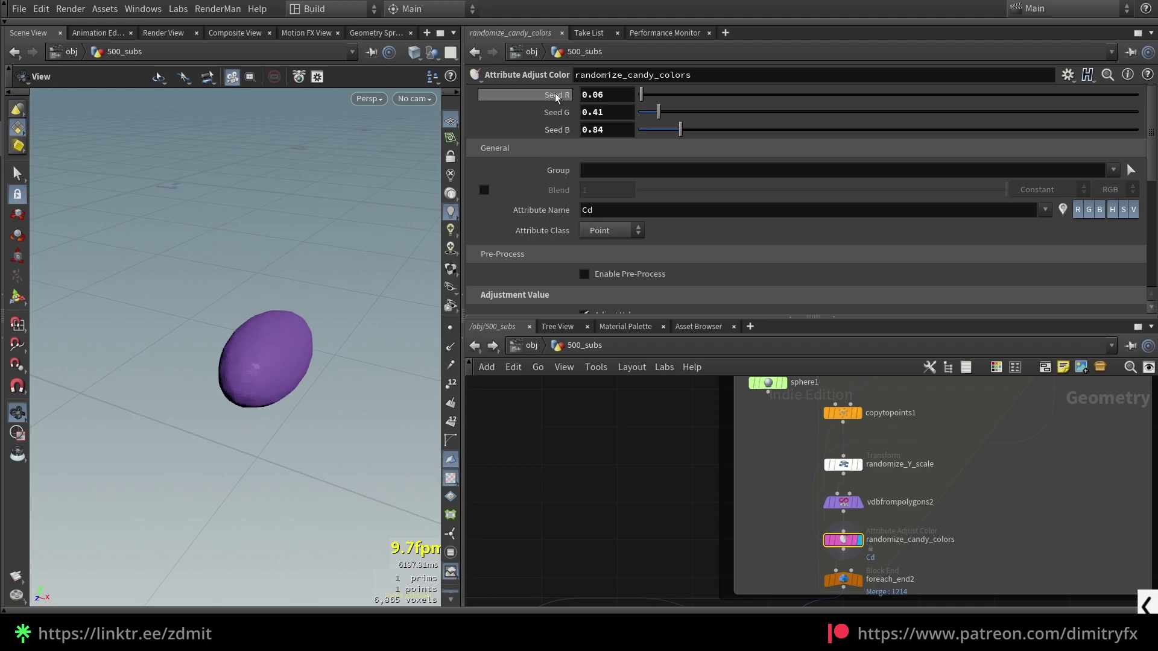
pyautogui.click(1067, 74)
pyautogui.click(920, 192)
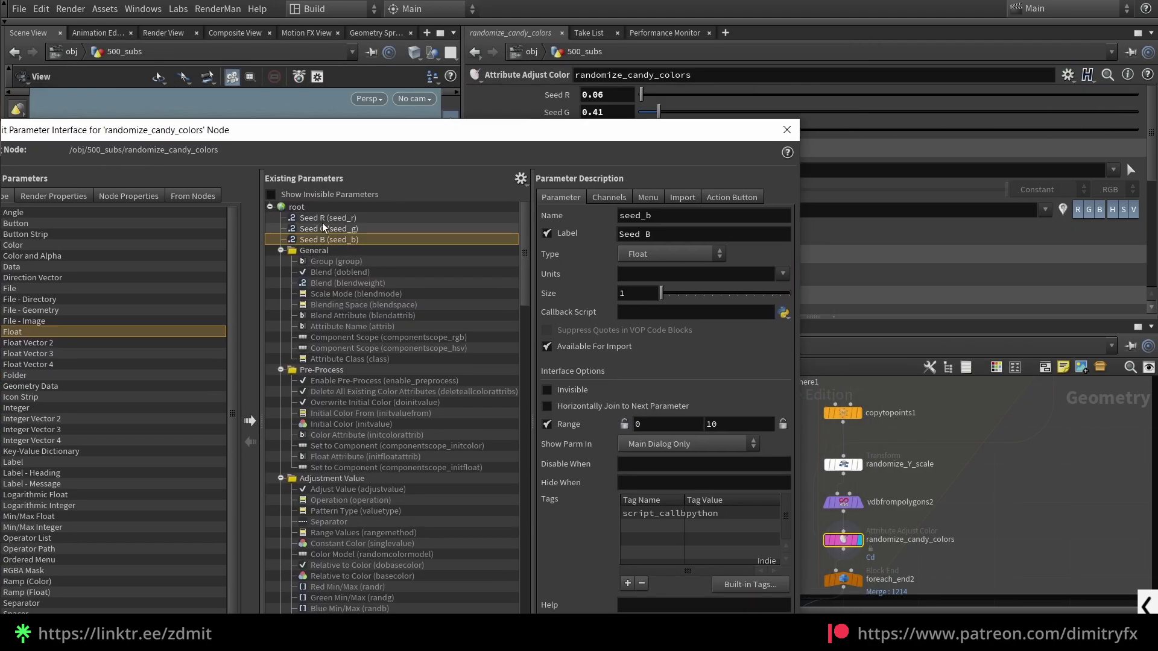
pyautogui.moveTo(322, 219); pyautogui.dragTo(342, 238)
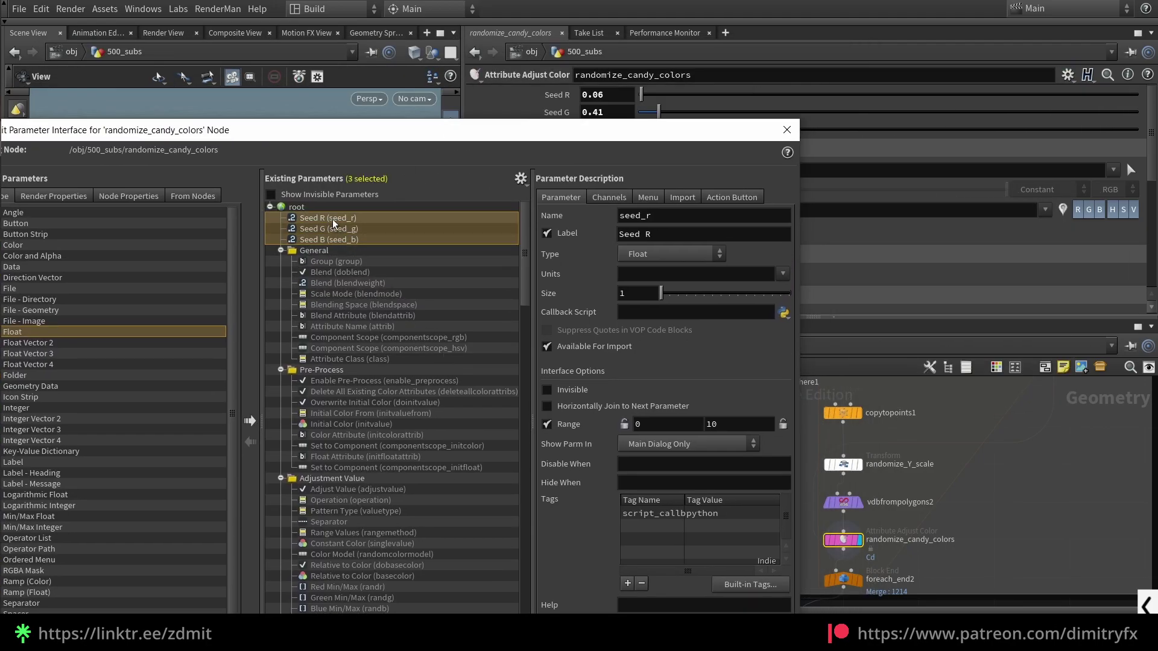
pyautogui.click(786, 130)
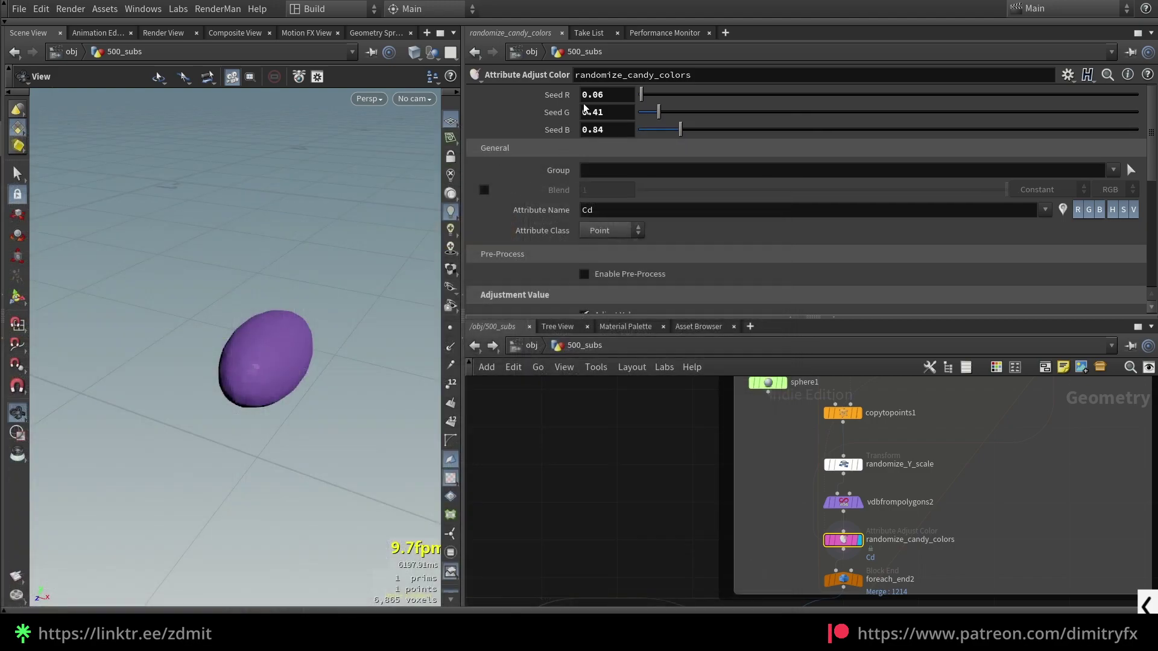
# Step: Widen the parameter area and open the red Constant Color expression of randomize_candy_colors in the expression editor
pyautogui.scroll(-3, 549, 138)
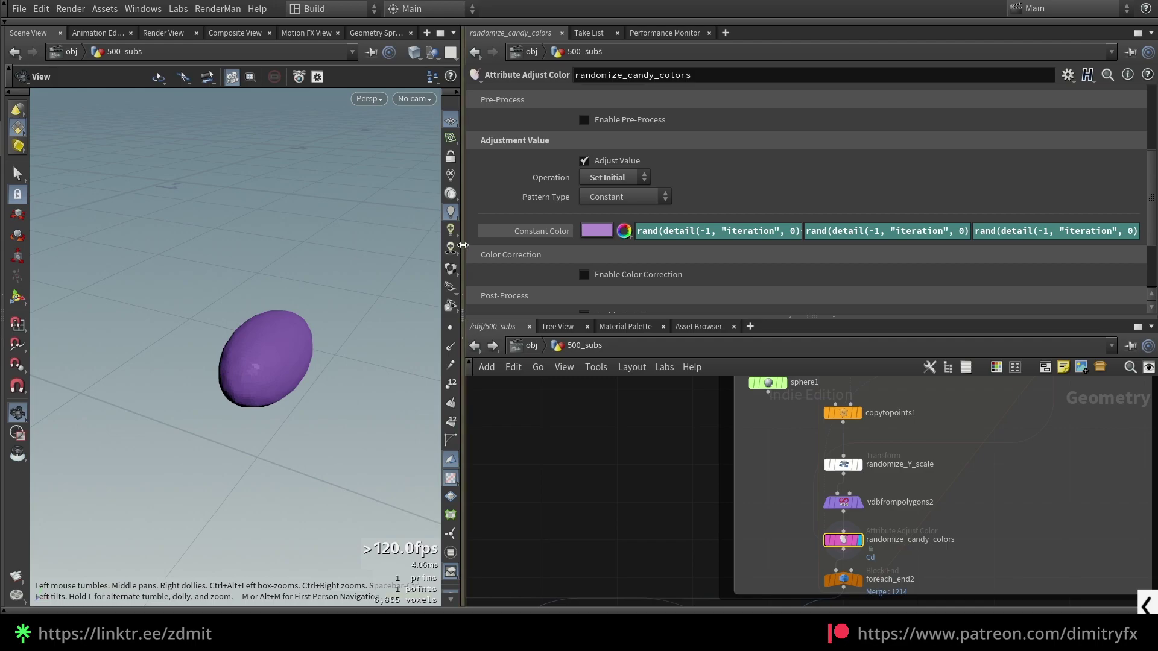
pyautogui.moveTo(463, 249); pyautogui.dragTo(306, 249)
pyautogui.click(570, 231)
pyautogui.hotkey('alt', 'e')
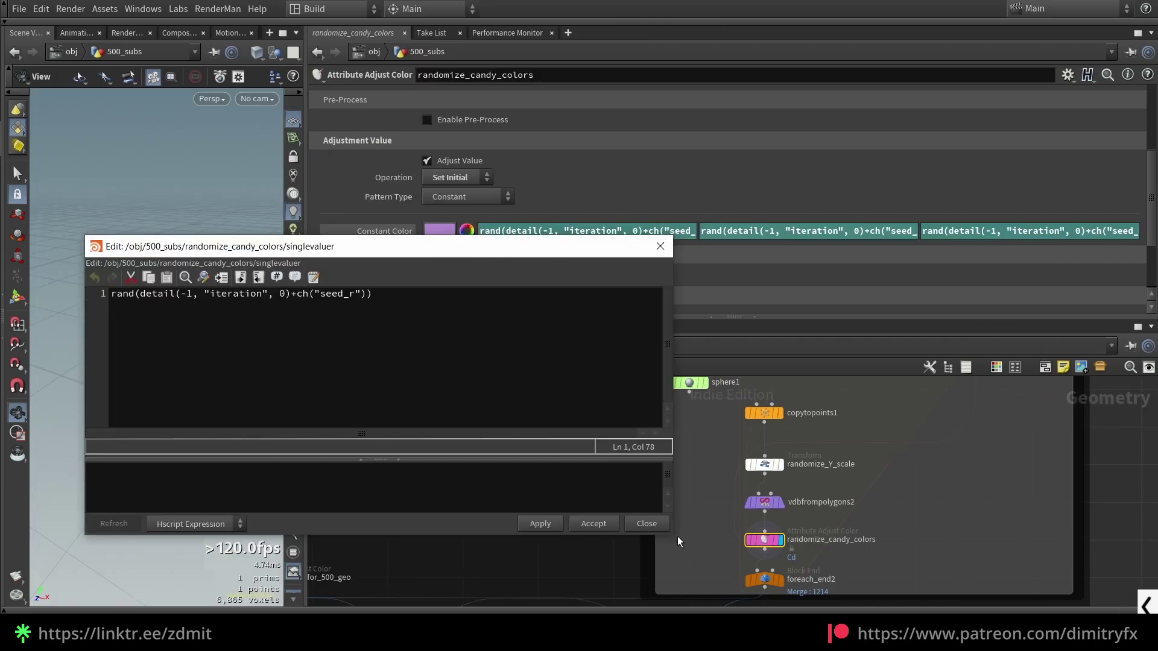
# Step: Uncover the Spare Input 0 reference of randomize_candy_colors by moving the expression editor, and check it
pyautogui.scroll(-2, 855, 223)
pyautogui.moveTo(508, 246); pyautogui.dragTo(469, 362)
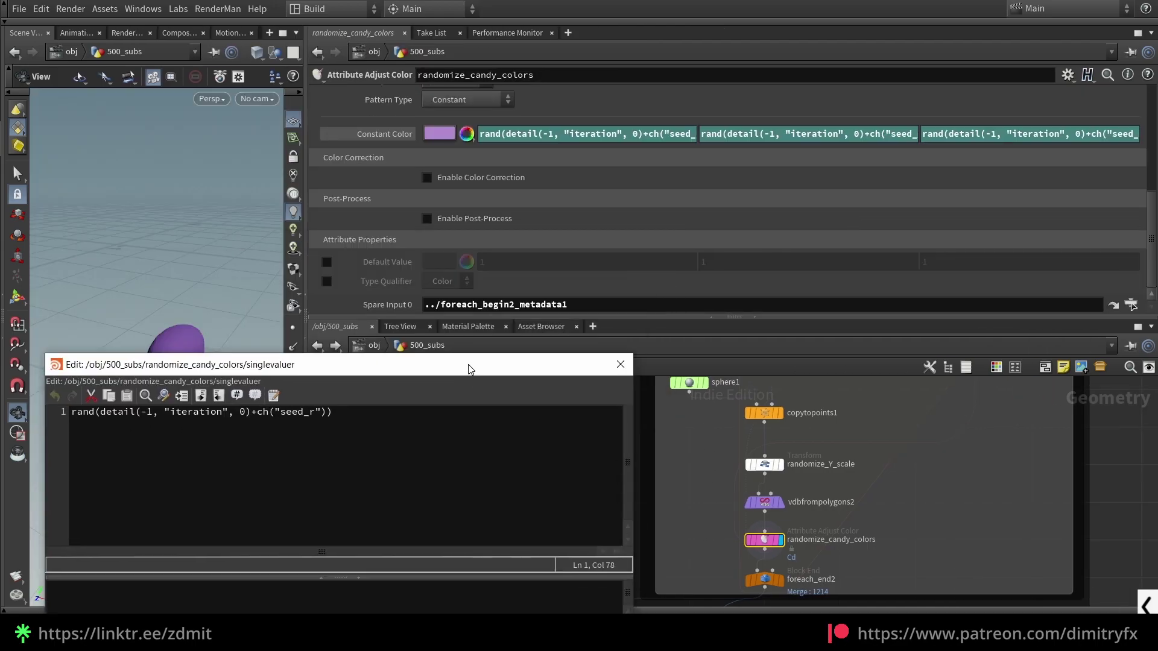
pyautogui.doubleClick(818, 540)
pyautogui.moveTo(818, 539); pyautogui.dragTo(723, 540)
pyautogui.click(797, 555)
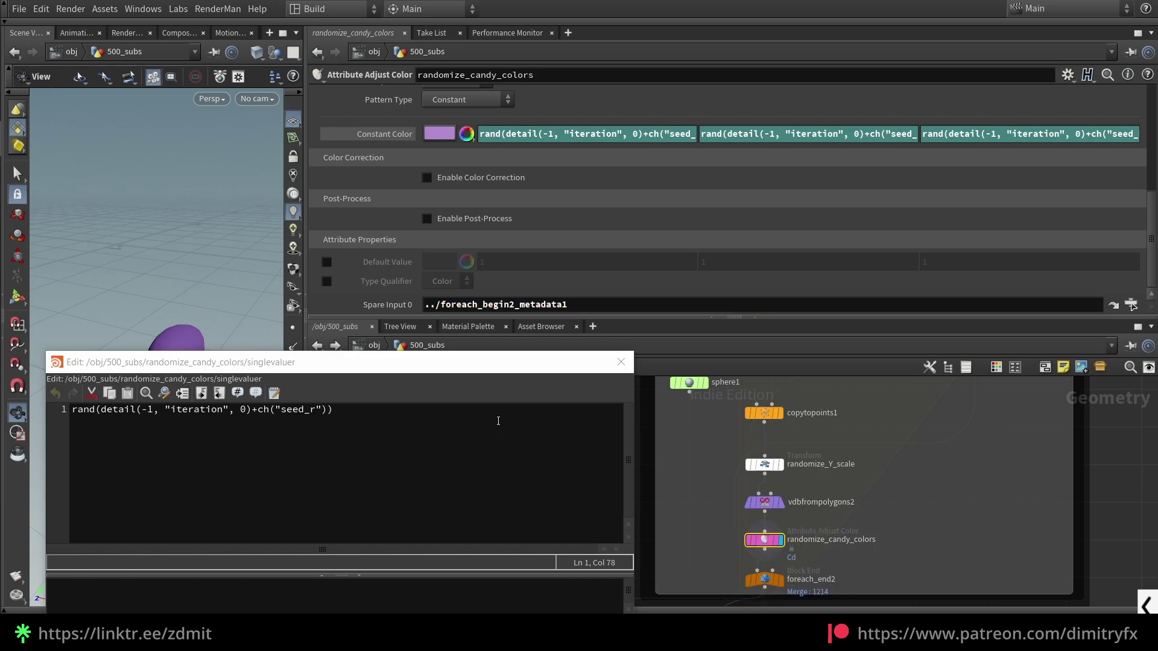
# Step: Examine the detail call and the seed_r offset in the red color expression
pyautogui.moveTo(469, 369); pyautogui.dragTo(572, 182)
pyautogui.moveTo(175, 223); pyautogui.dragTo(204, 224)
pyautogui.click(202, 224)
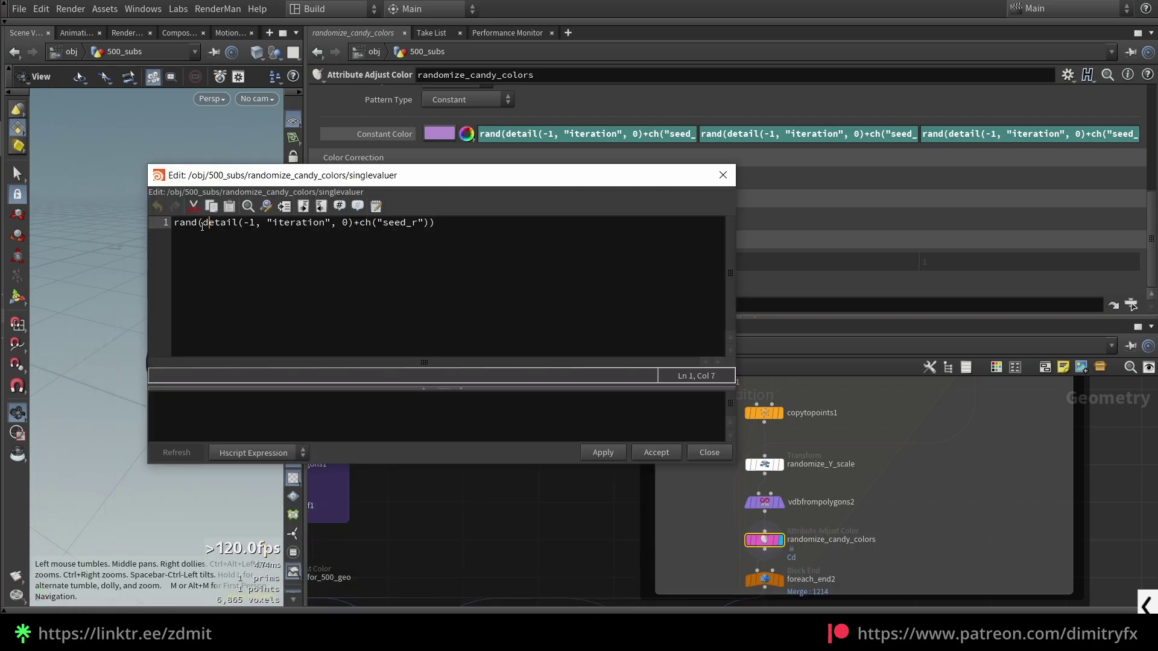
pyautogui.moveTo(354, 223); pyautogui.dragTo(433, 222)
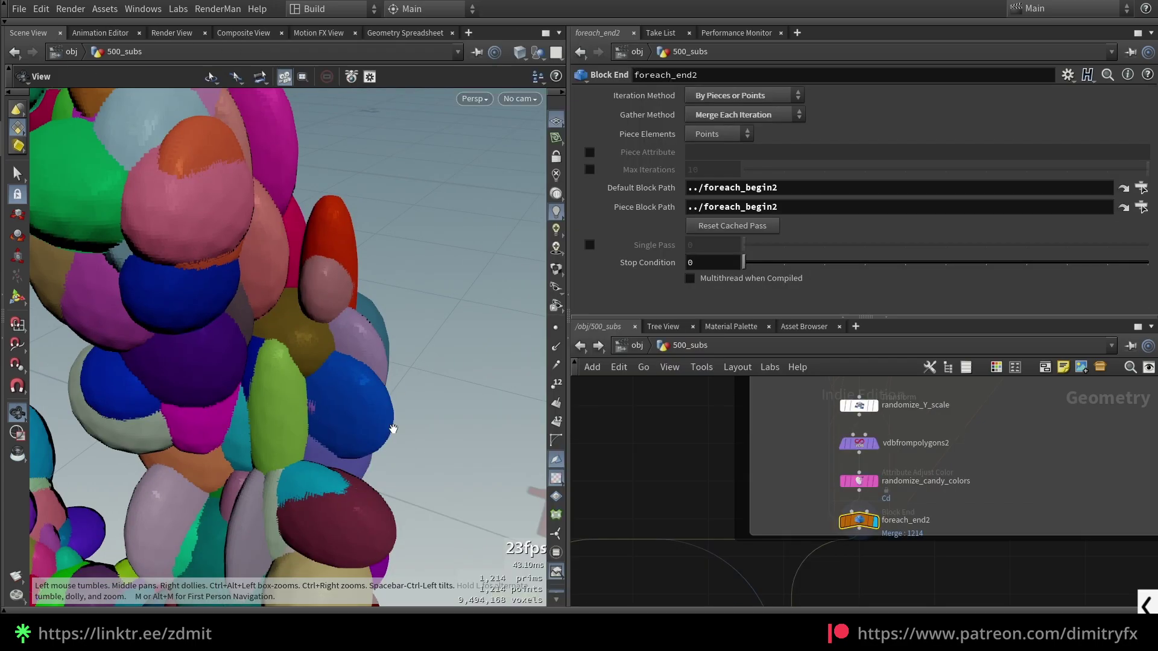
# Step: Inspect the colored candies from foreach_end2 in the viewport, and review the Seed R control of randomize_candy_colors
pyautogui.press('f')
pyautogui.scroll(5, 373, 339)
pyautogui.scroll(2, 372, 339)
pyautogui.click(859, 481)
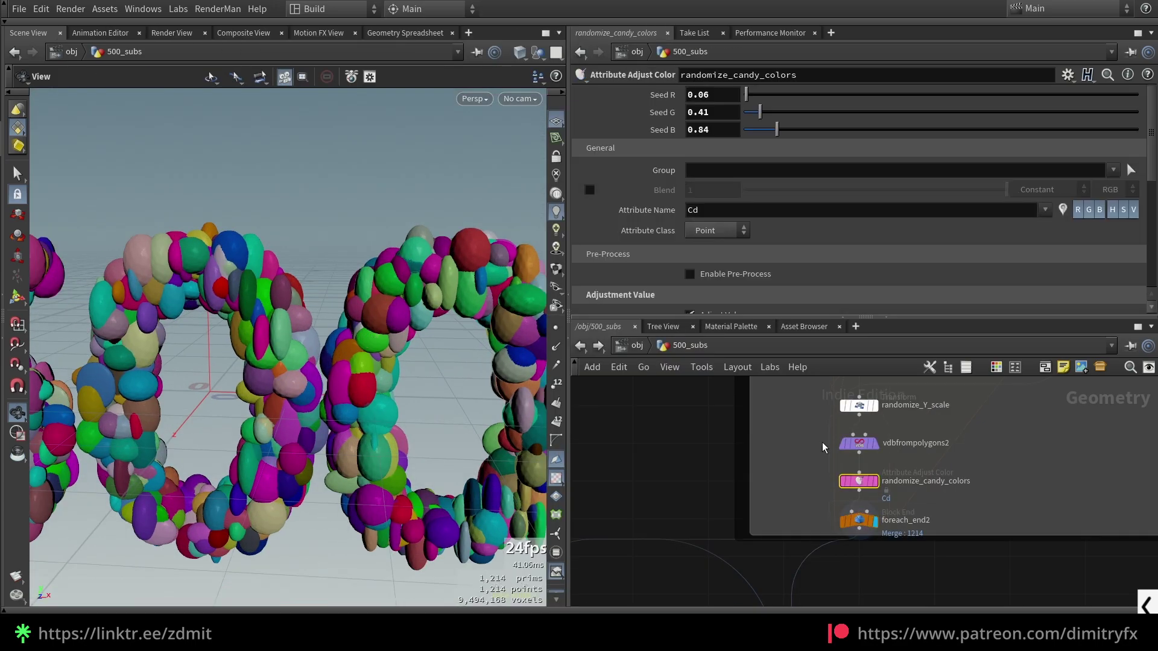
pyautogui.moveTo(752, 96); pyautogui.dragTo(753, 97)
pyautogui.moveTo(356, 339); pyautogui.dragTo(427, 310)
pyautogui.scroll(-5, 731, 506)
pyautogui.moveTo(732, 502); pyautogui.dragTo(731, 521, button='middle')
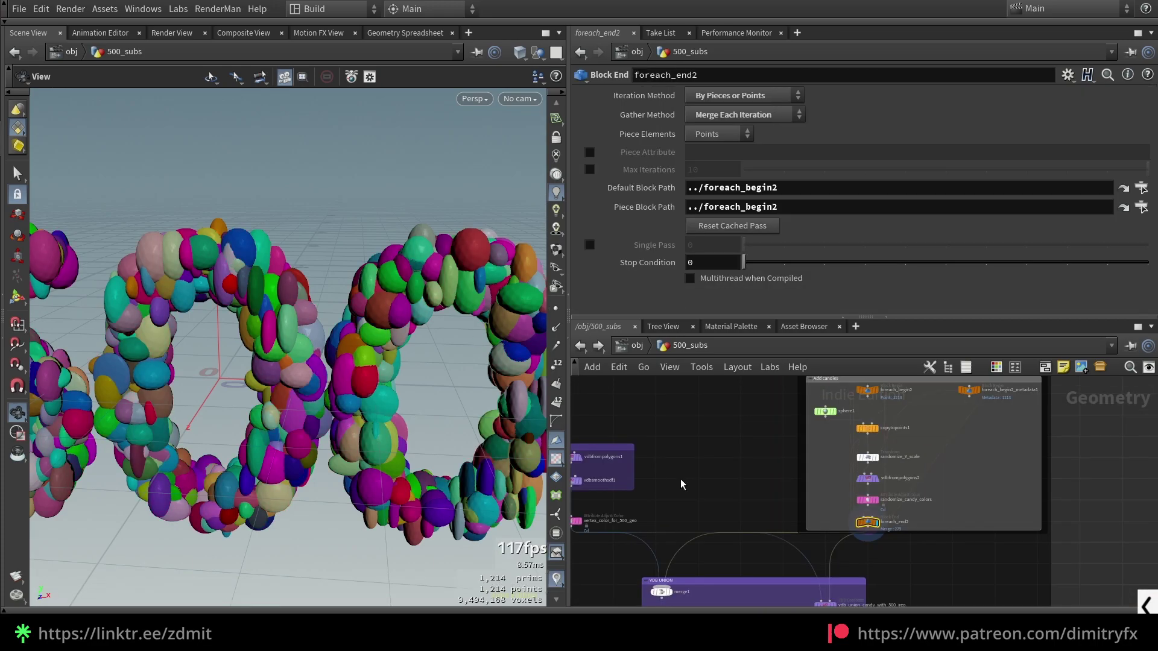
# Step: Display the output of vdbfrompolygons1 in the VDB group and check its Voxel Size
pyautogui.moveTo(682, 483); pyautogui.dragTo(862, 490, button='middle')
pyautogui.scroll(5, 716, 475)
pyautogui.click(790, 468)
pyautogui.click(789, 464)
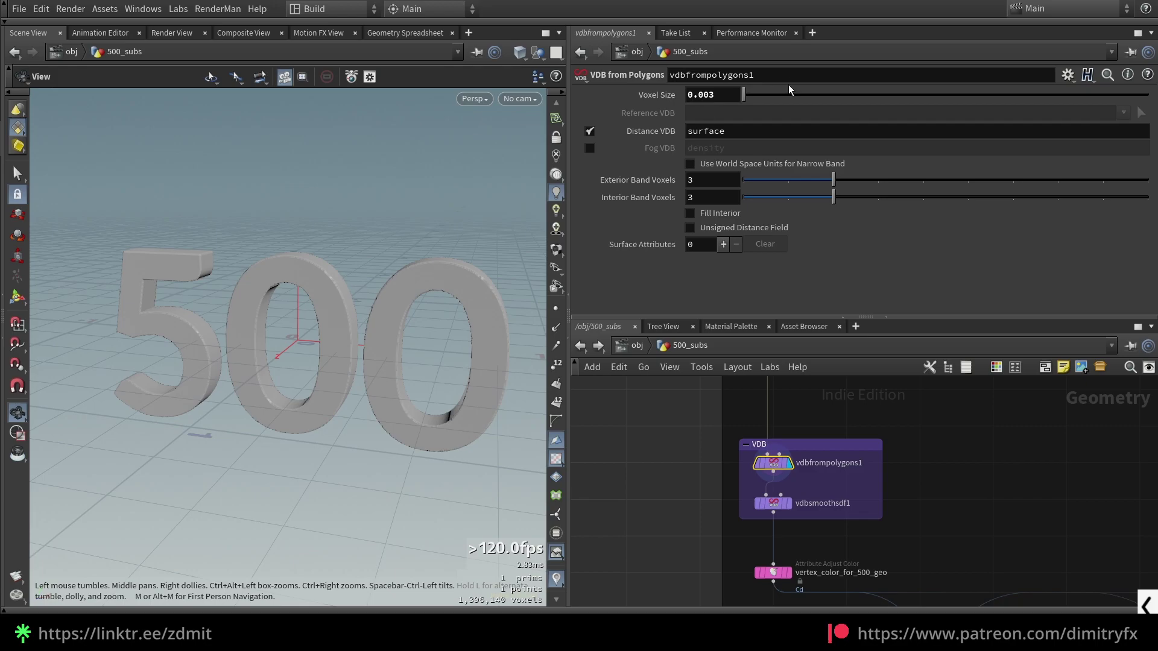
pyautogui.moveTo(721, 96); pyautogui.dragTo(634, 107)
# Step: Display the output of vdbsmoothsdf1 and inspect the smoothed 500 text up close
pyautogui.click(787, 503)
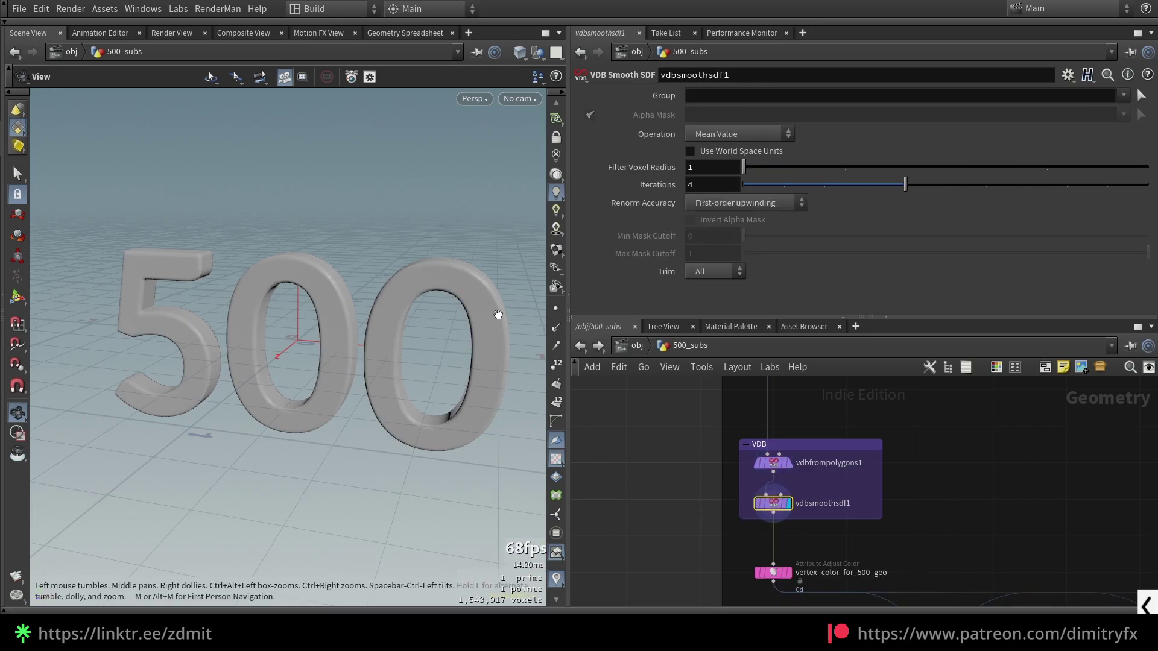
pyautogui.moveTo(490, 315); pyautogui.dragTo(455, 302)
pyautogui.scroll(3, 473, 320)
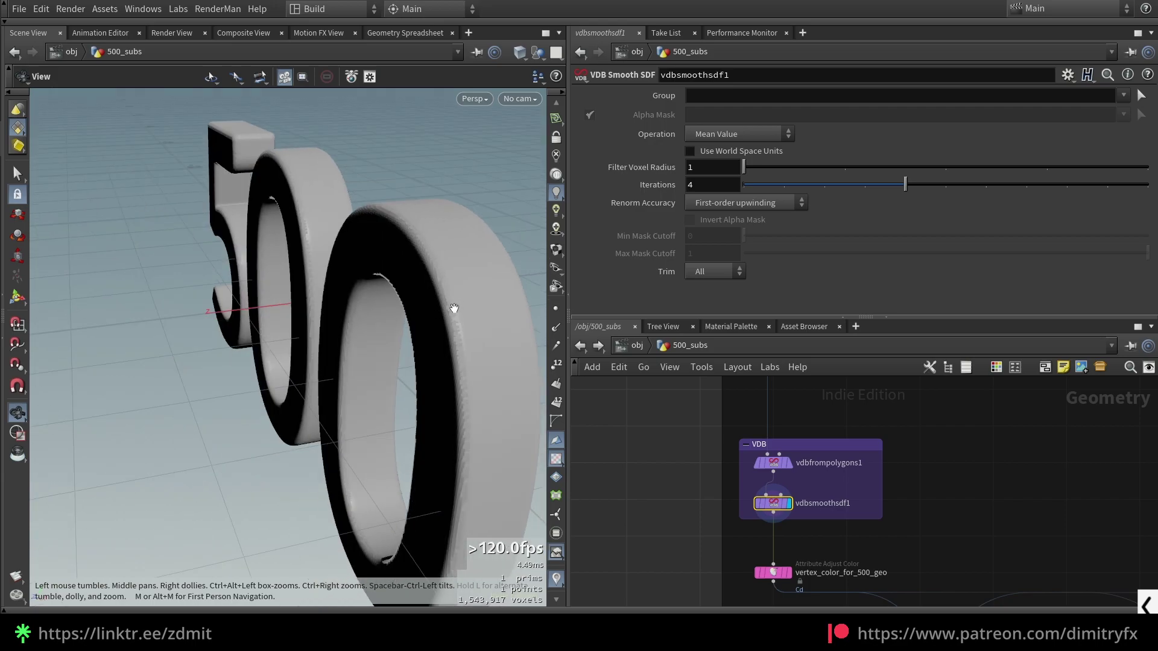
# Step: Display vertex_color_for_500_geo and review its Constant Color and Operation options, keeping Set Initial
pyautogui.moveTo(790, 573); pyautogui.dragTo(767, 515, button='middle')
pyautogui.click(767, 515)
pyautogui.scroll(-2, 913, 216)
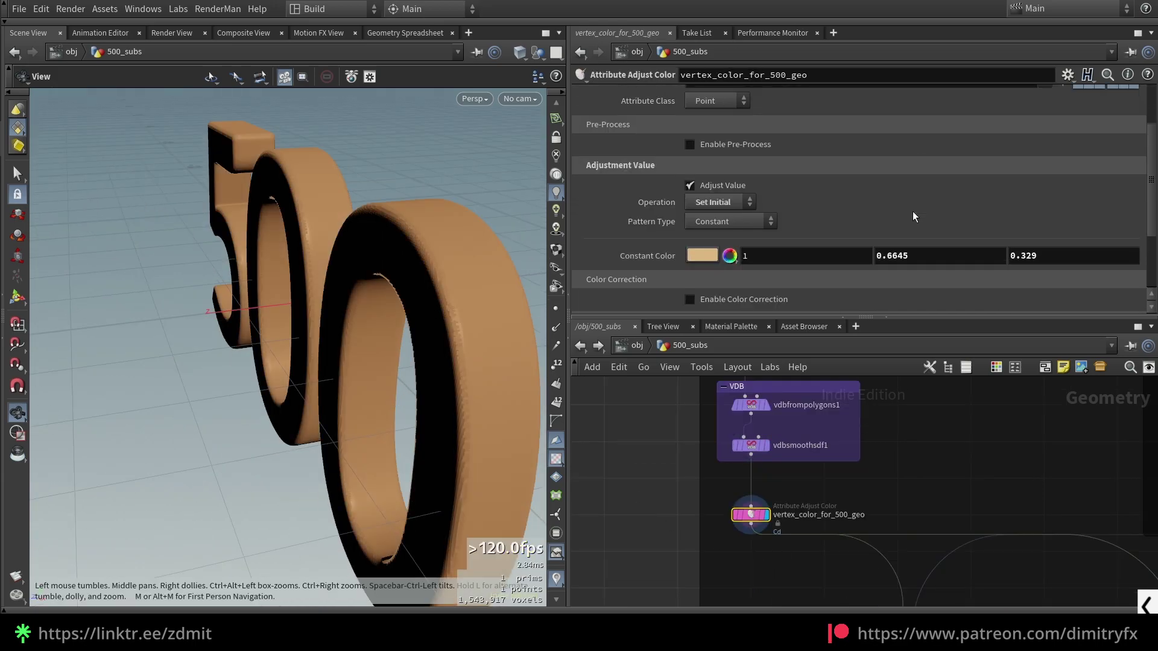
pyautogui.scroll(-1, 913, 216)
pyautogui.click(732, 186)
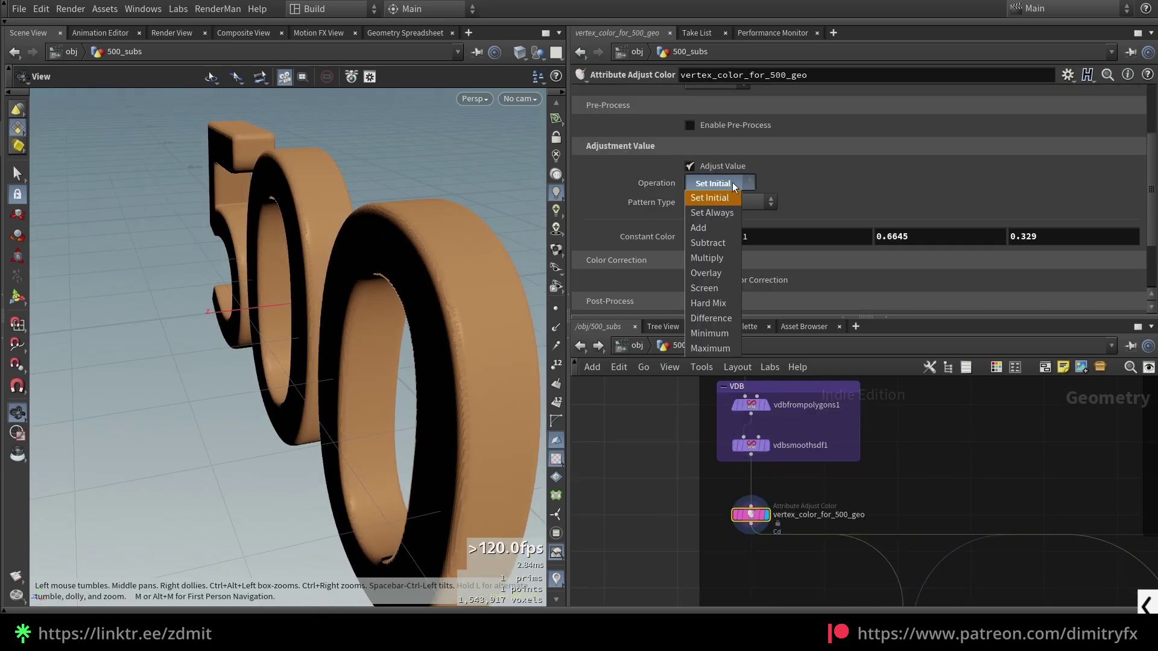
pyautogui.click(732, 182)
pyautogui.scroll(-3, 735, 558)
pyautogui.scroll(4, 888, 502)
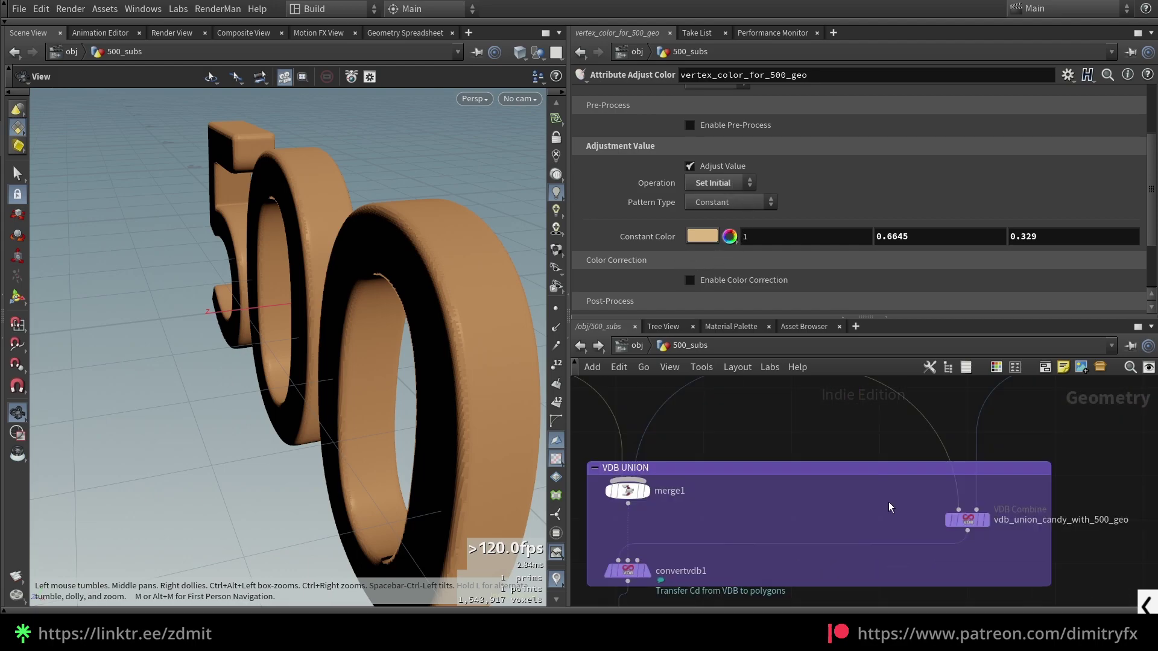
# Step: Compare the displayed outputs of vdb_union_candy_with_500_geo and merge1 in the VDB UNION group
pyautogui.click(971, 521)
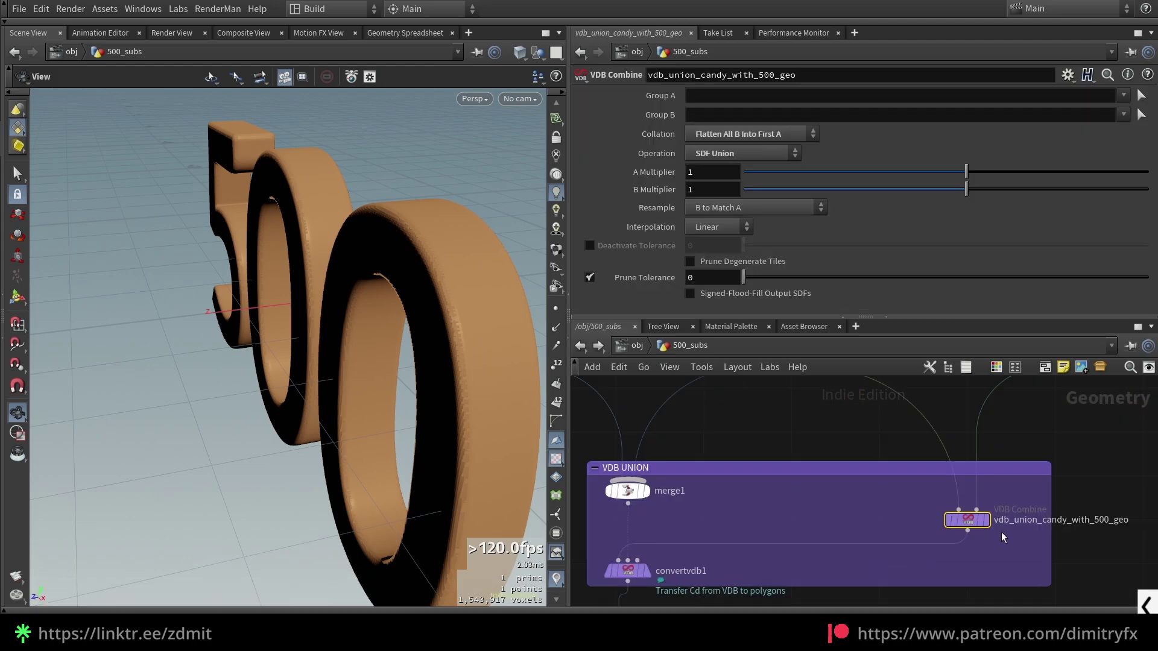
pyautogui.scroll(-2, 1001, 532)
pyautogui.click(657, 416)
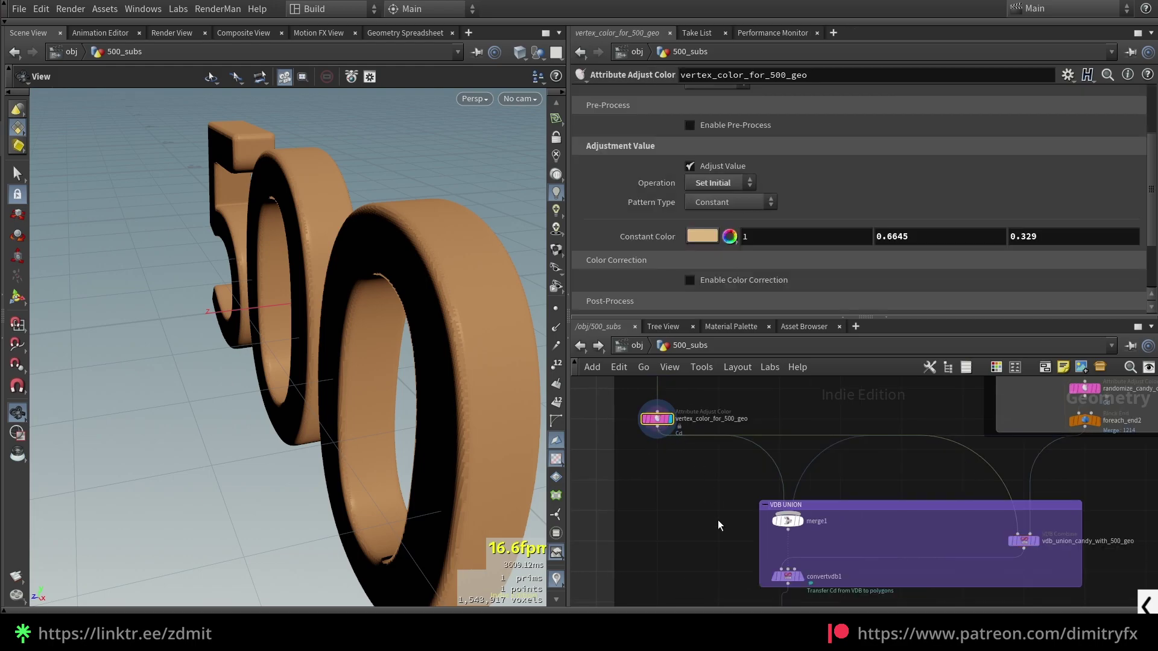
pyautogui.scroll(2, 995, 553)
pyautogui.moveTo(234, 384); pyautogui.dragTo(325, 353)
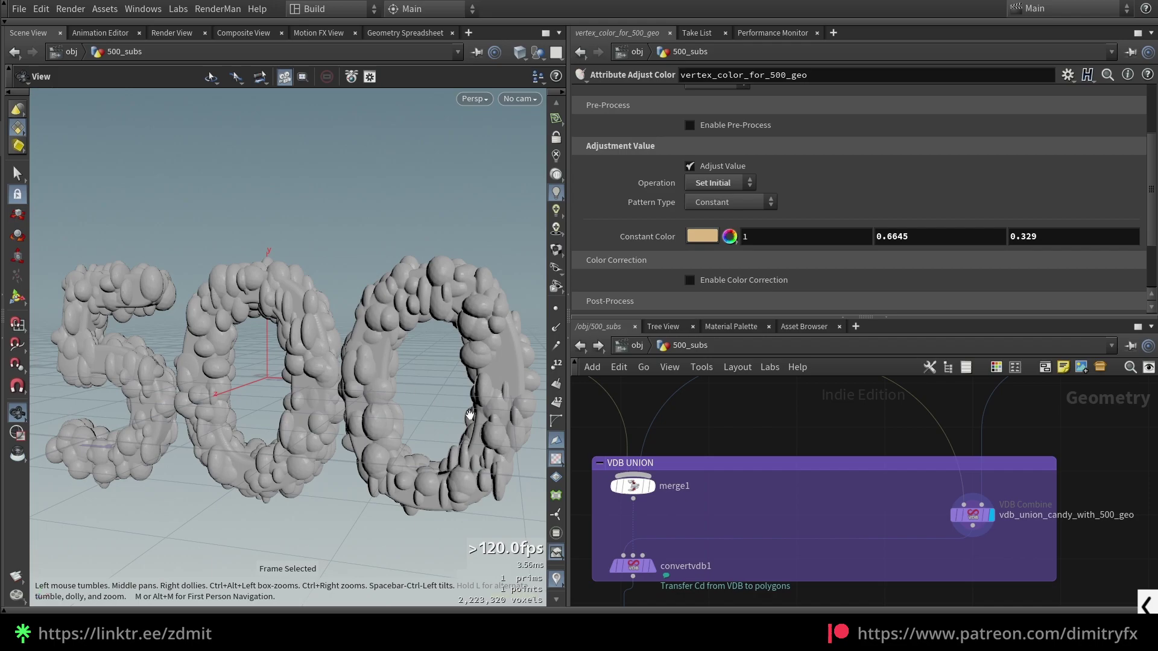
pyautogui.scroll(-3, 829, 498)
pyautogui.click(694, 490)
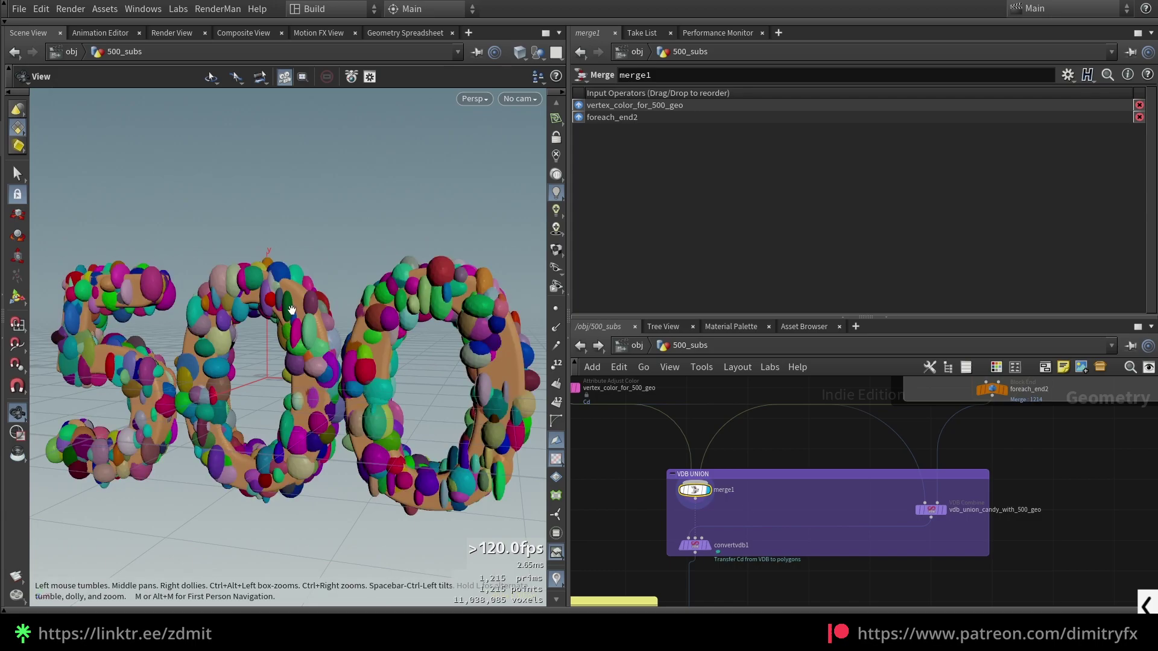
# Step: Select convertvdb1 in the VDB UNION group and review its Convert To and Transfer Surface Attributes settings, keeping Polygons
pyautogui.moveTo(291, 309); pyautogui.dragTo(452, 370)
pyautogui.scroll(2, 705, 546)
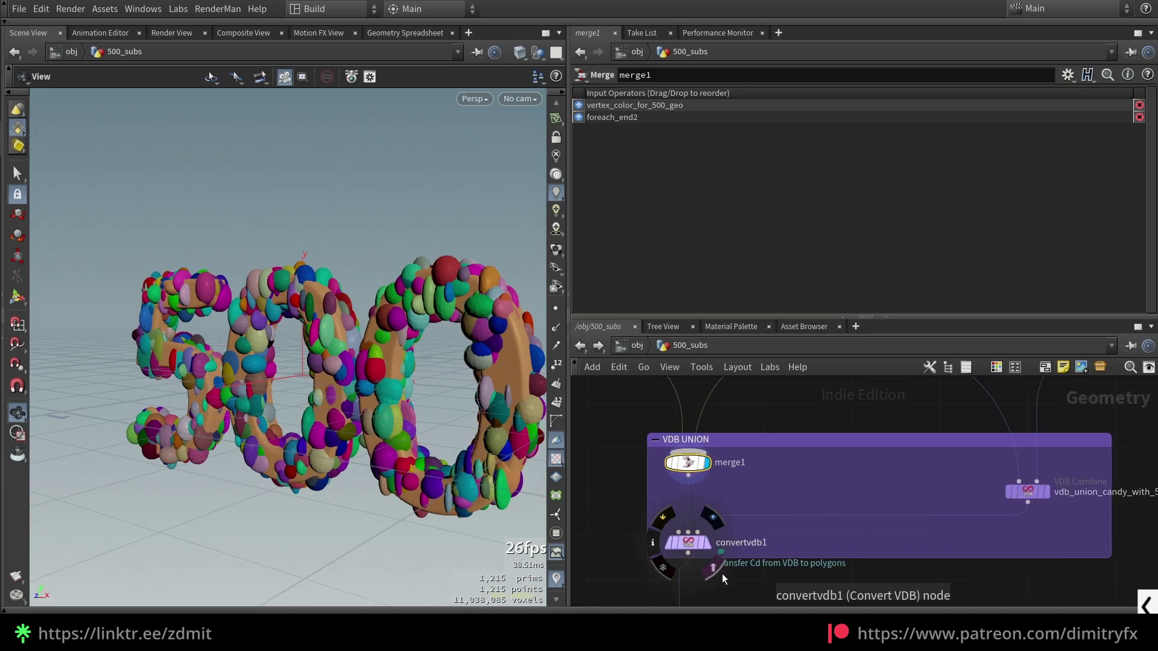
pyautogui.click(663, 543)
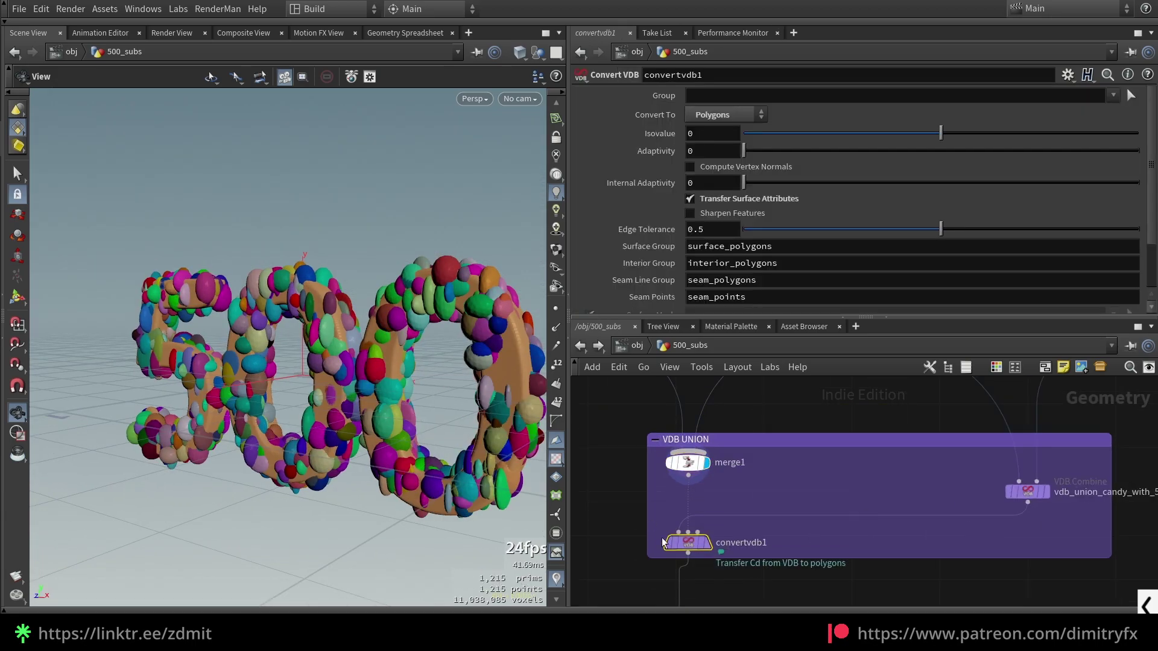
pyautogui.click(703, 118)
pyautogui.click(748, 205)
pyautogui.scroll(-2, 679, 298)
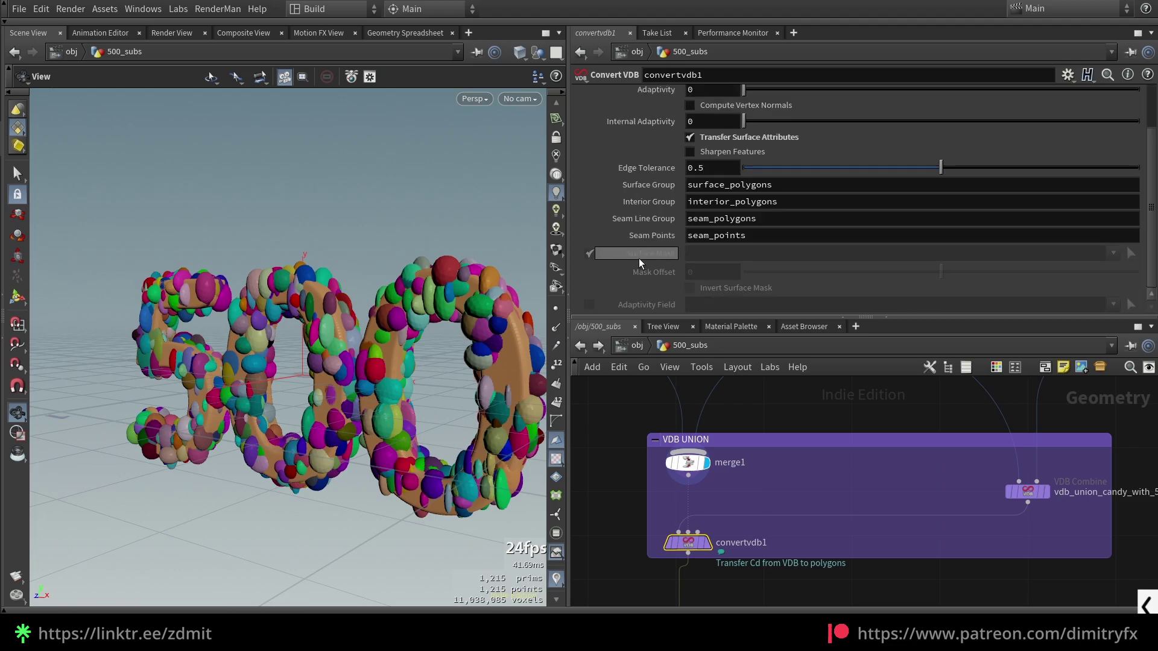
# Step: Display the output of convertvdb1 and inspect the color borders between the candies and the 500 text up close
pyautogui.moveTo(621, 500); pyautogui.dragTo(652, 477, button='middle')
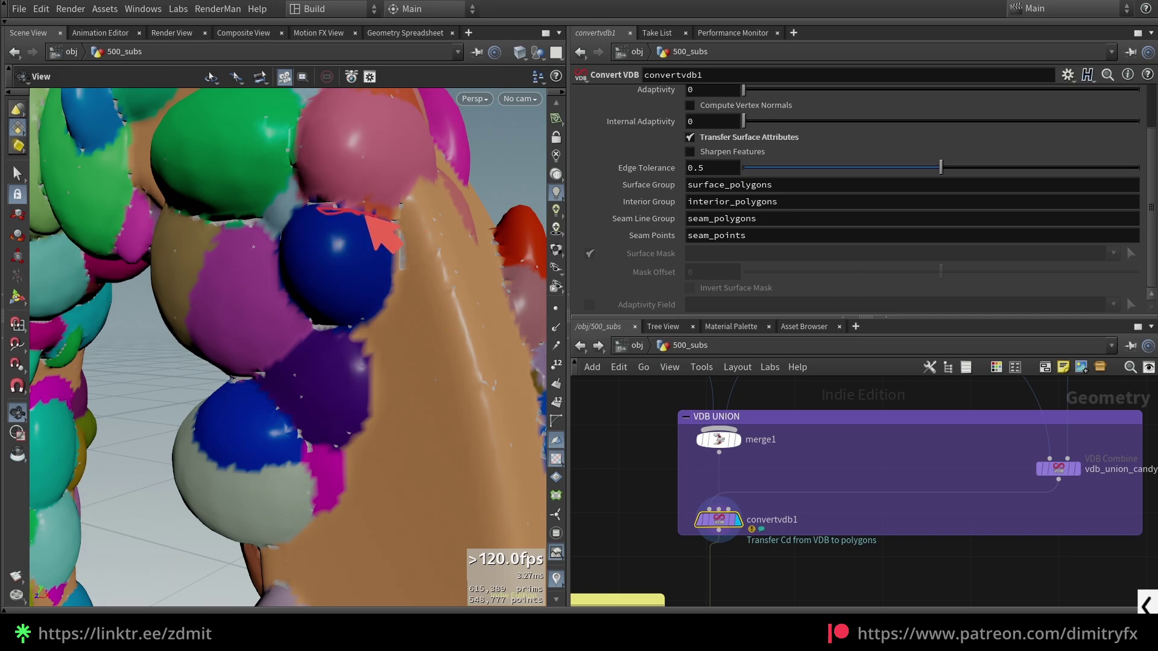
pyautogui.moveTo(366, 212)
pyautogui.mouseDown()
pyautogui.moveTo(357, 335)
pyautogui.moveTo(381, 368)
pyautogui.moveTo(349, 425)
pyautogui.mouseUp()
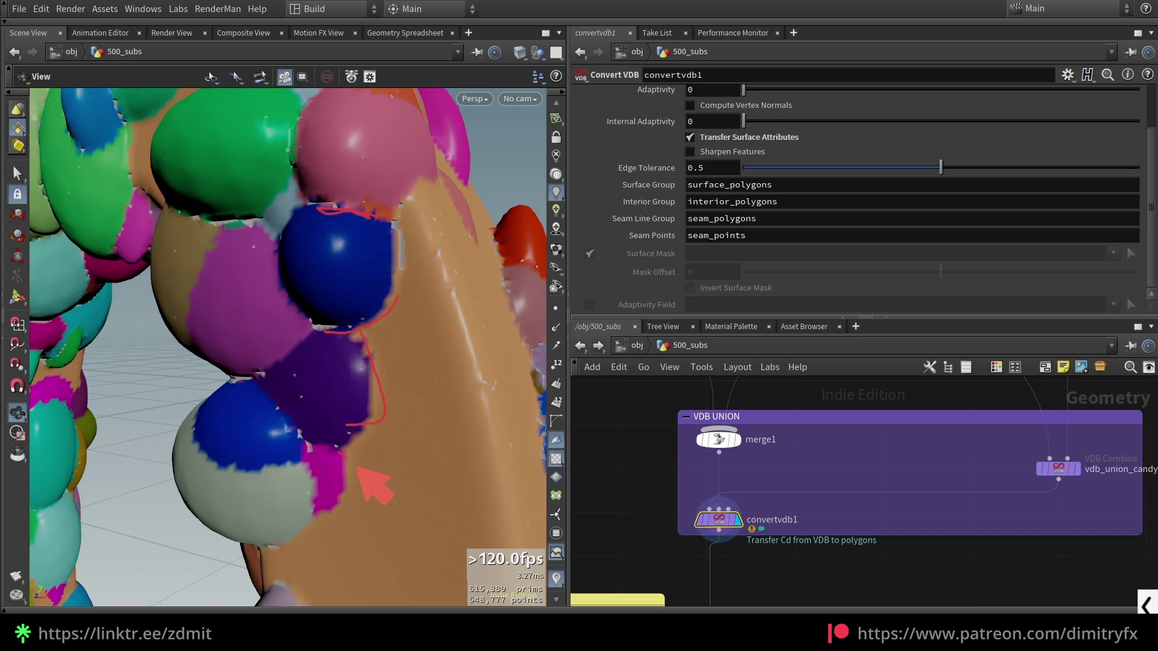
pyautogui.moveTo(357, 468)
pyautogui.mouseDown()
pyautogui.moveTo(300, 468)
pyautogui.moveTo(196, 396)
pyautogui.mouseUp()
pyautogui.press('Escape')
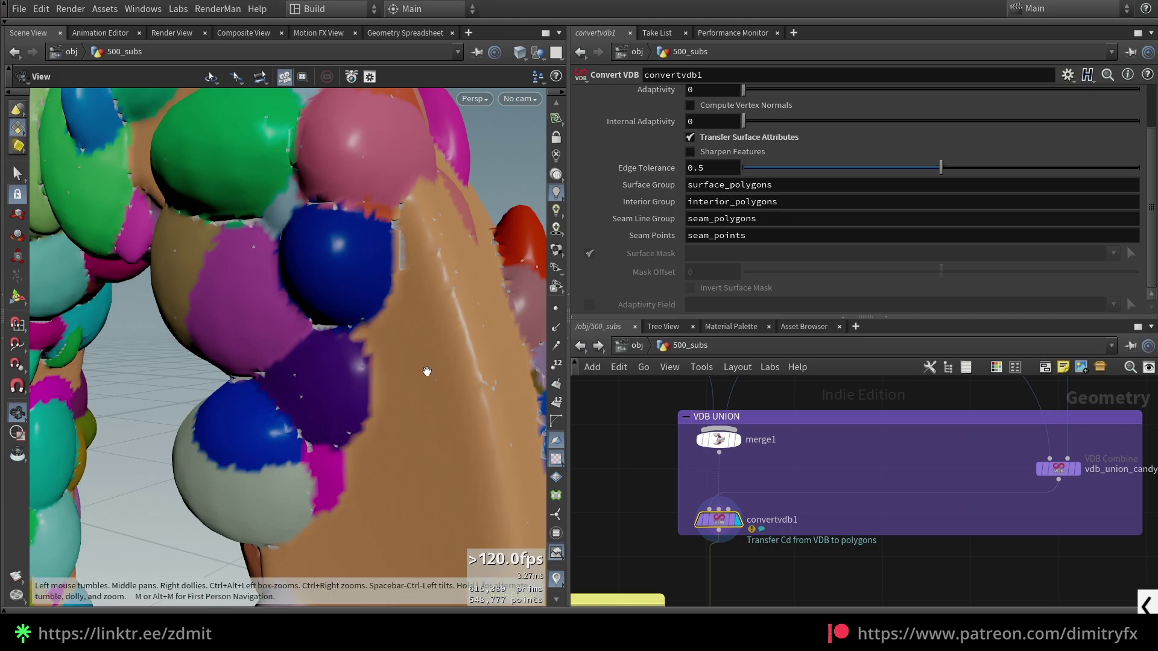
# Step: Display the output of blur_Cd and review its Attribute Blur settings for the Cd attribute
pyautogui.scroll(-3, 672, 485)
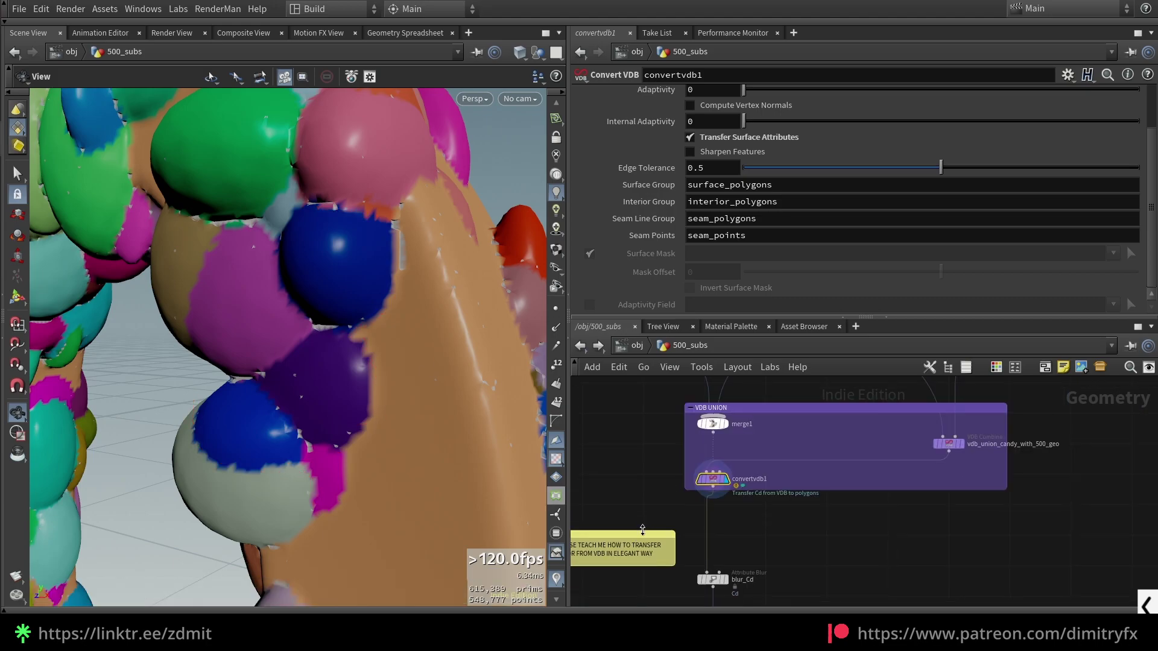
pyautogui.click(712, 579)
pyautogui.scroll(4, 706, 585)
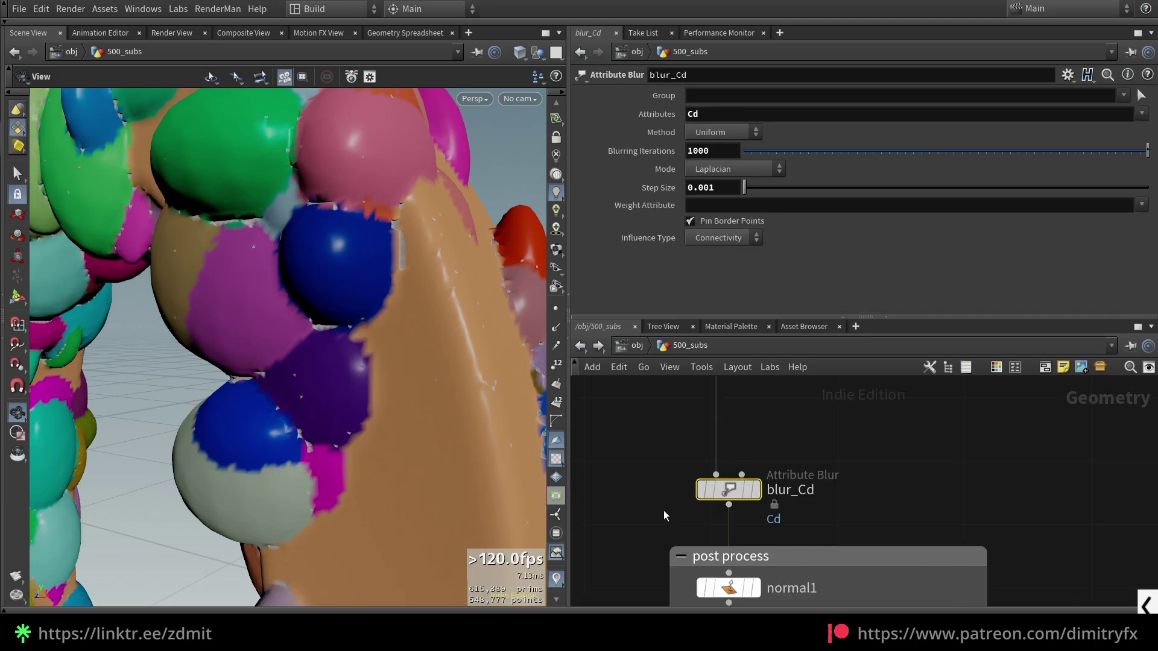
pyautogui.scroll(-2, 663, 512)
pyautogui.press('r')
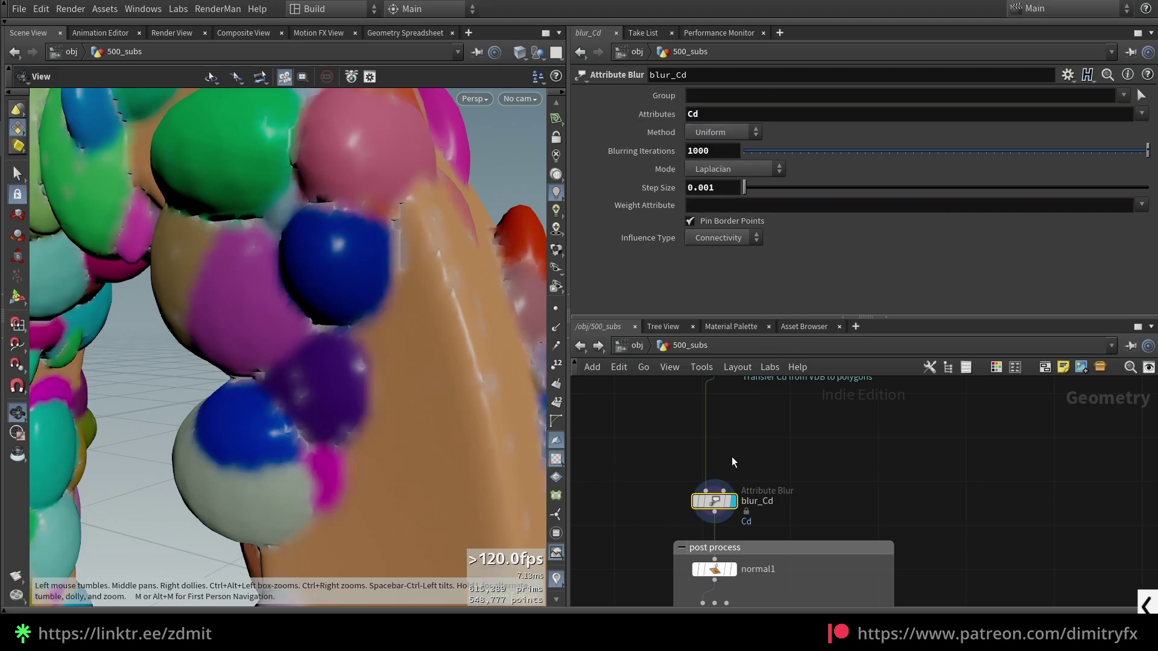
pyautogui.moveTo(732, 462); pyautogui.dragTo(733, 426, button='middle')
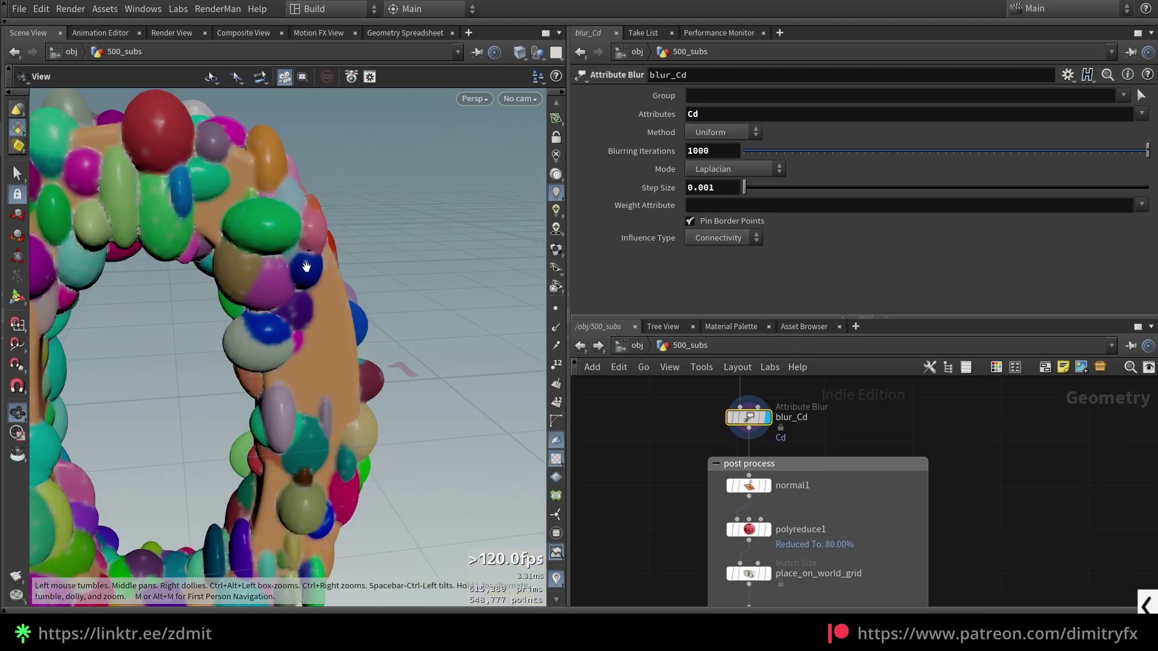
# Step: Inspect the blurred candy colors on the 500 text from close up and as a whole
pyautogui.press('f')
pyautogui.moveTo(464, 309); pyautogui.dragTo(405, 269)
pyautogui.scroll(5, 414, 268)
pyautogui.scroll(3, 413, 266)
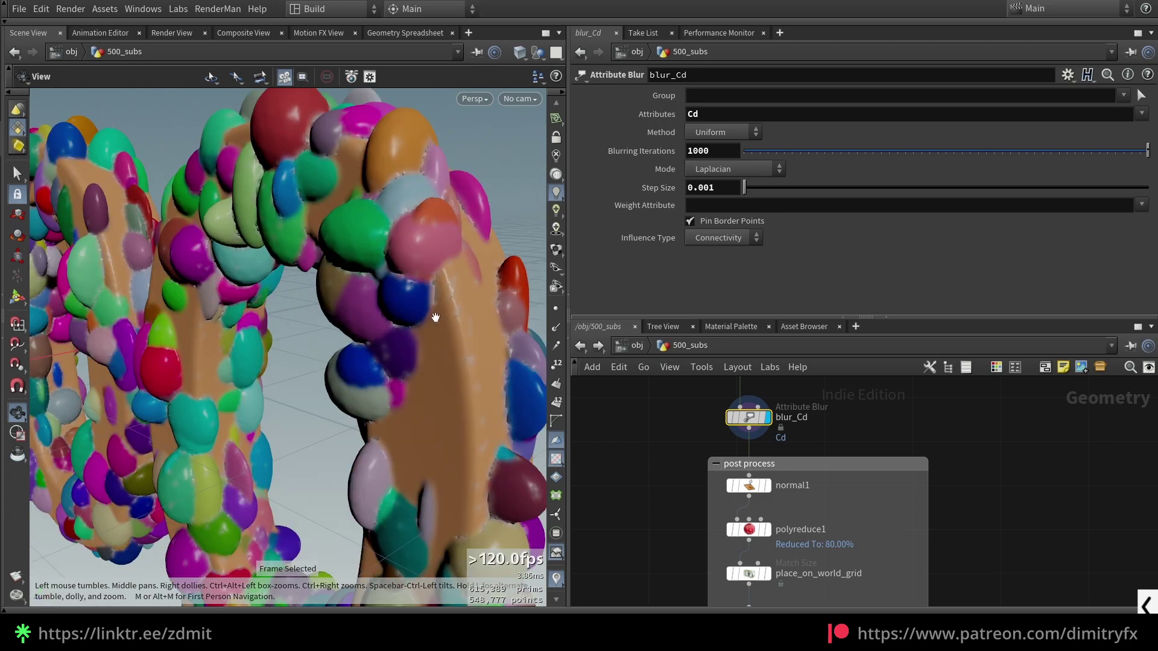
pyautogui.scroll(-6, 435, 317)
pyautogui.moveTo(401, 318); pyautogui.dragTo(458, 318)
pyautogui.scroll(-1, 446, 320)
pyautogui.moveTo(338, 340); pyautogui.dragTo(378, 328, button='middle')
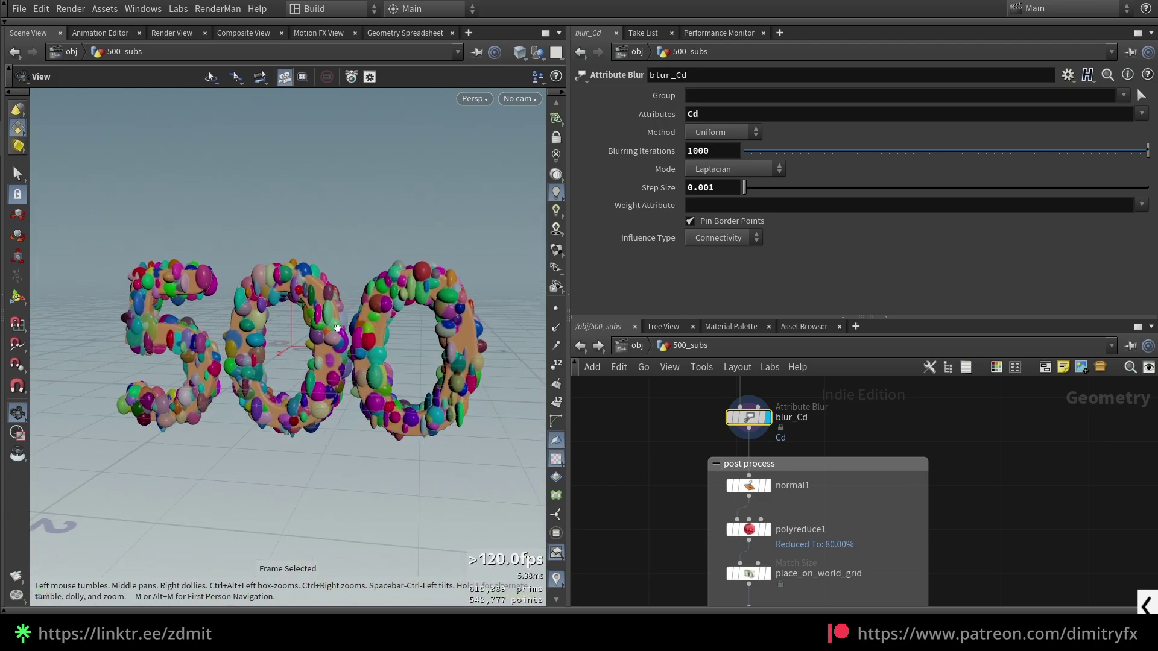
pyautogui.moveTo(337, 328); pyautogui.dragTo(318, 334)
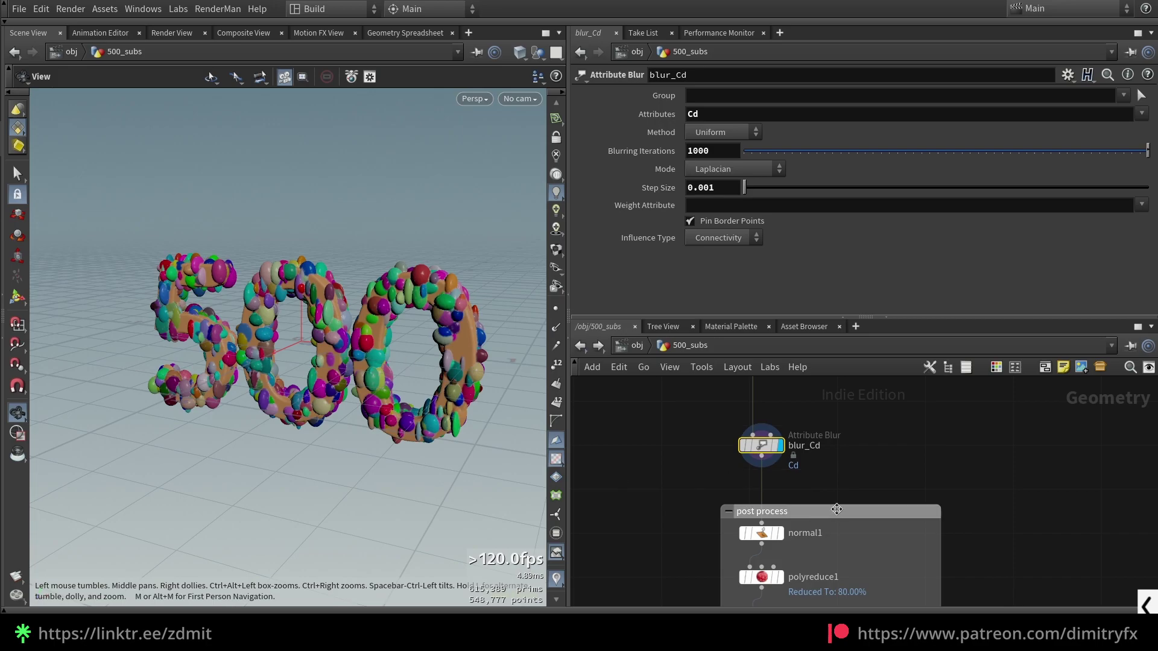
# Step: Display normal1, polyreduce1 and place_on_world_grid in turn to review the first post process nodes
pyautogui.click(761, 463)
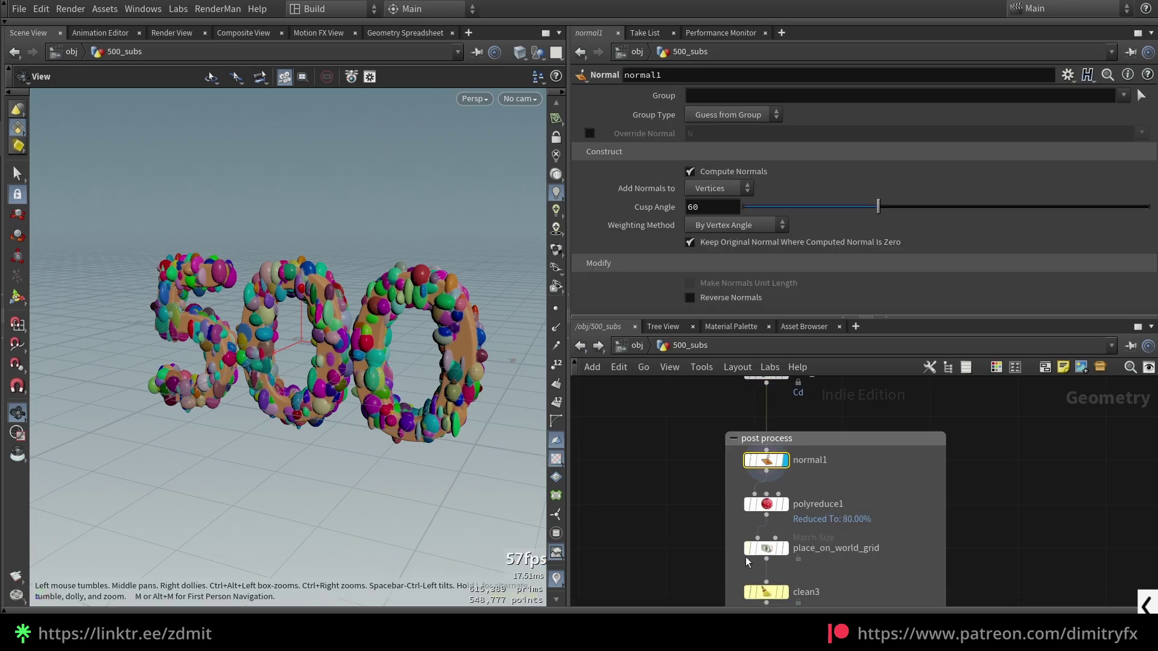
pyautogui.click(766, 505)
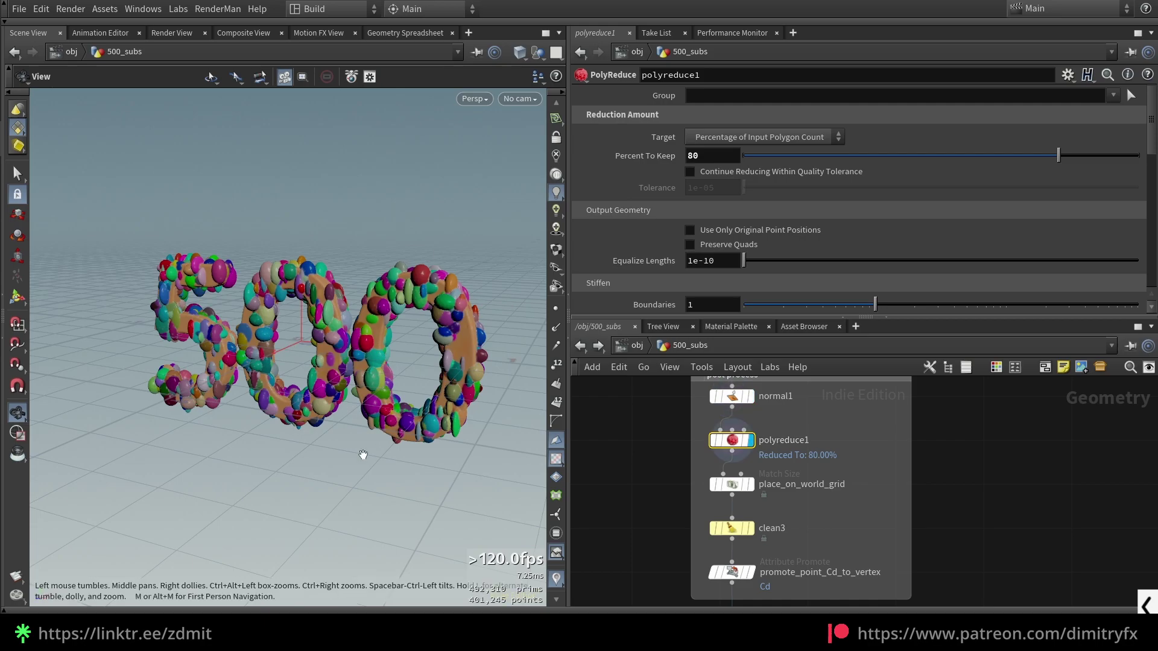
pyautogui.click(732, 484)
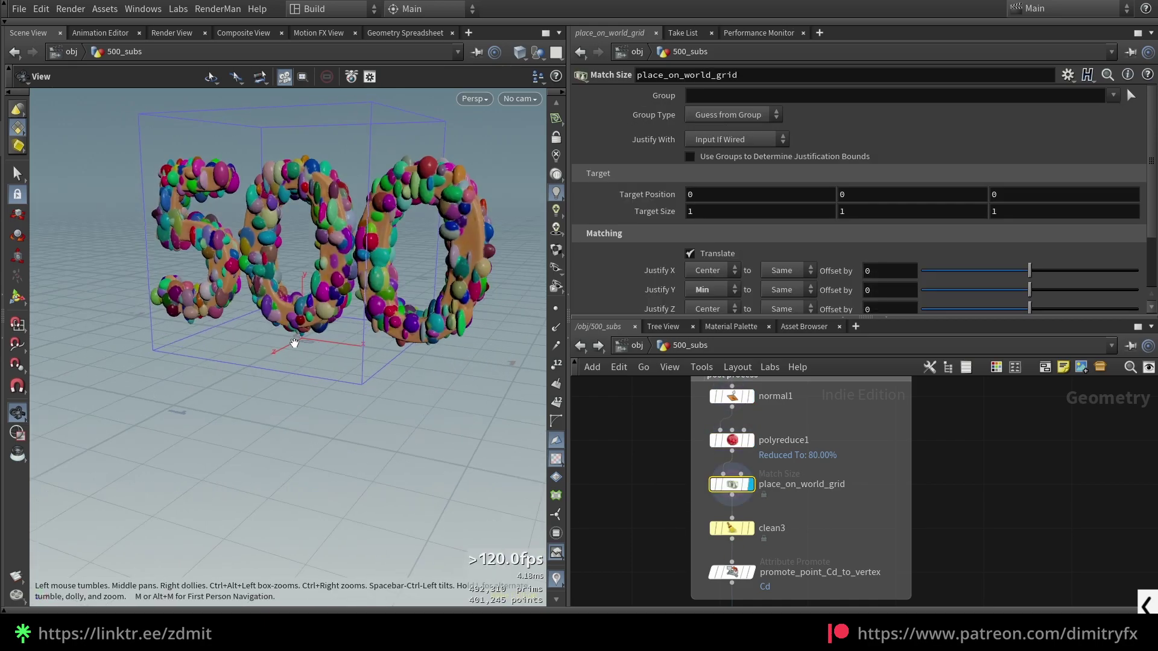
# Step: Review the attribute cleanup in clean3 and display promote_point_Cd_to_vertex to check its point-to-vertex promotion
pyautogui.click(732, 528)
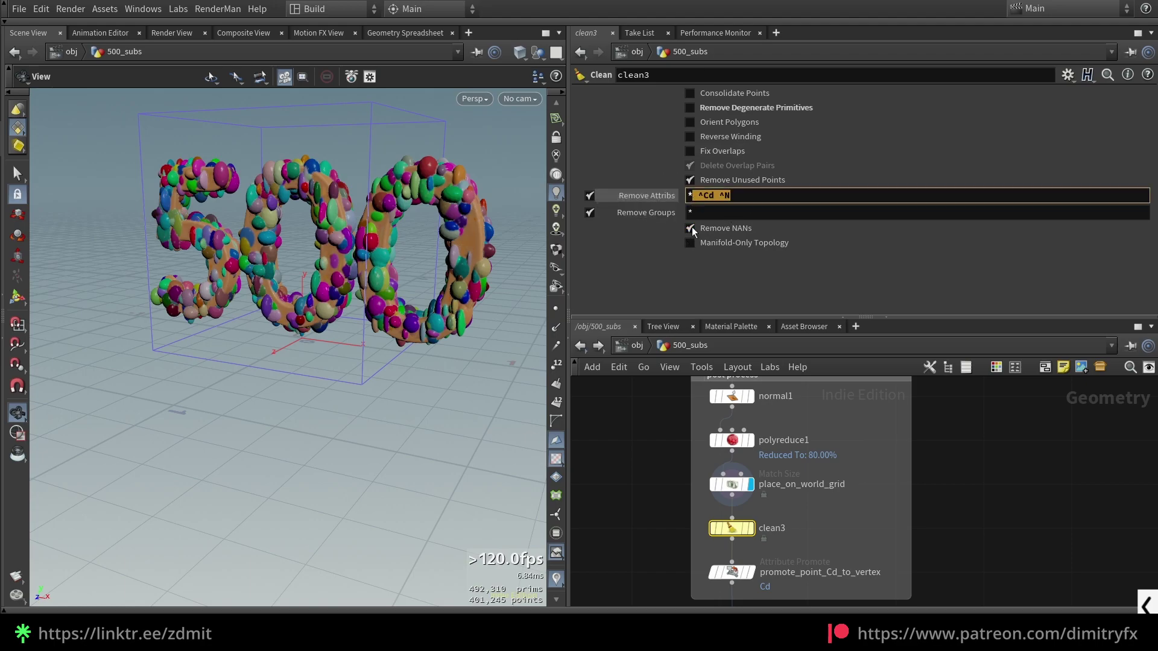
pyautogui.moveTo(653, 525); pyautogui.dragTo(631, 482, button='middle')
pyautogui.click(731, 513)
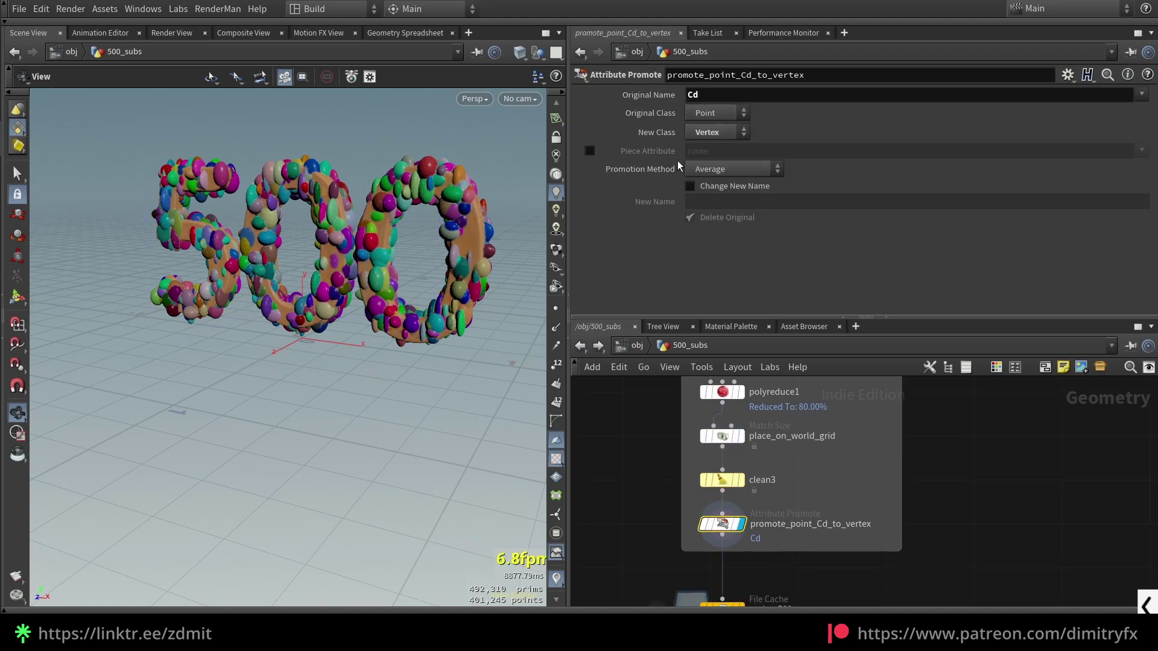
pyautogui.moveTo(626, 484); pyautogui.dragTo(638, 392, button='middle')
# Step: Display cache_500_geo and its OUT_500 null to review the cached 500 geometry output
pyautogui.click(753, 516)
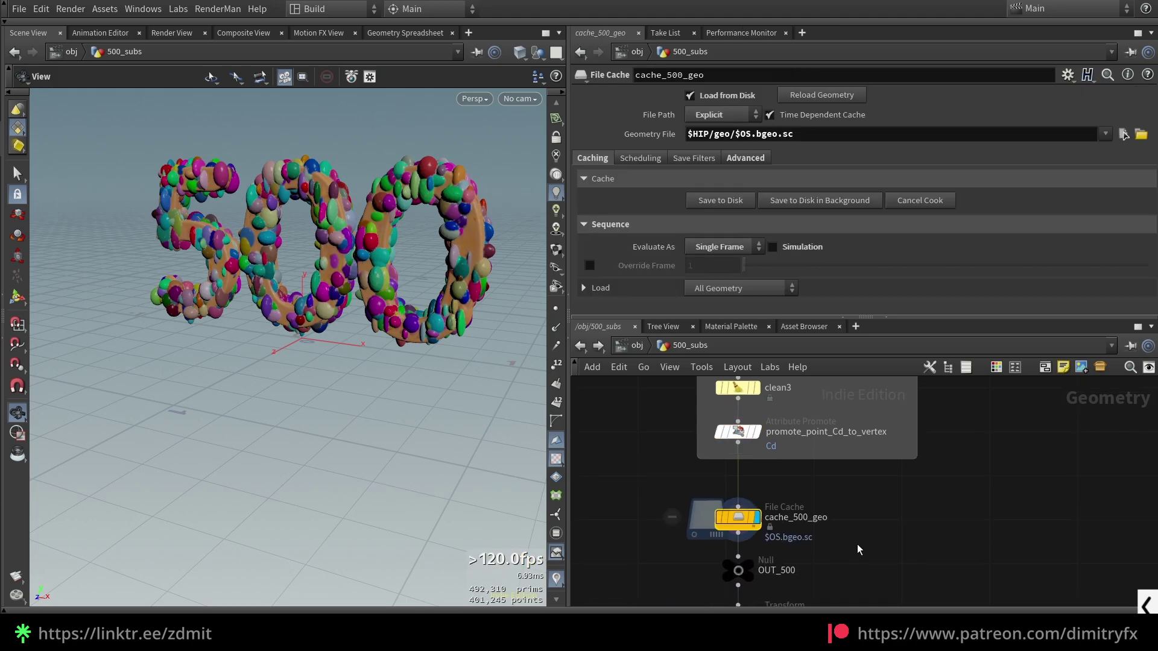
pyautogui.moveTo(843, 531); pyautogui.dragTo(818, 463, button='middle')
pyautogui.scroll(-1, 819, 462)
pyautogui.click(742, 487)
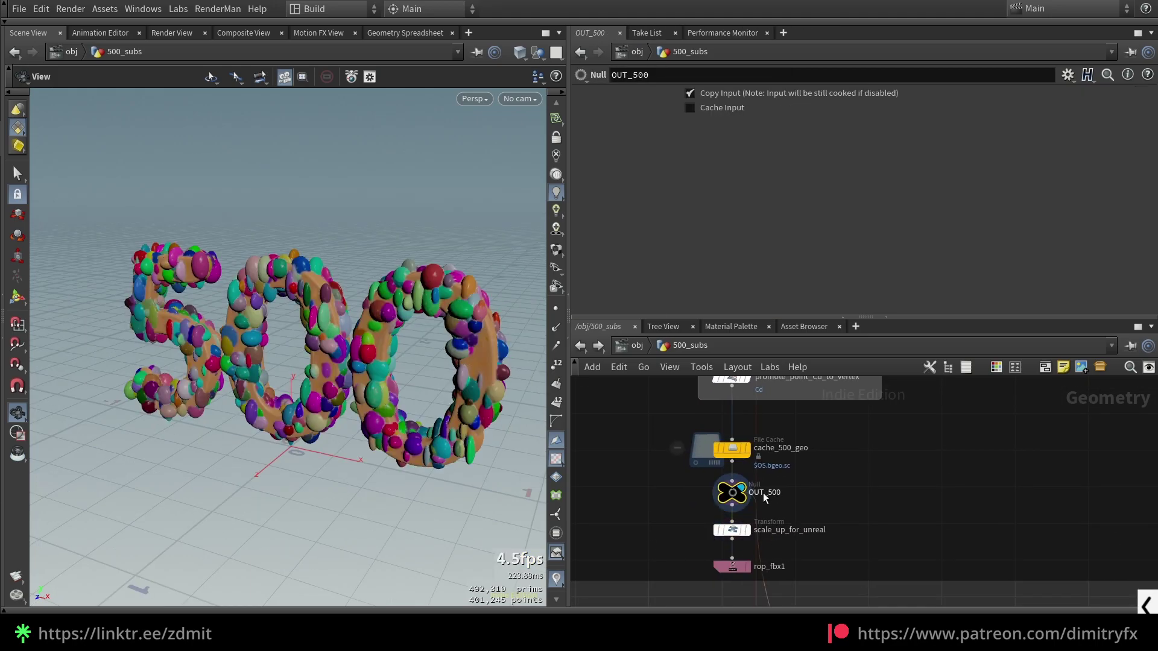
pyautogui.scroll(2, 762, 493)
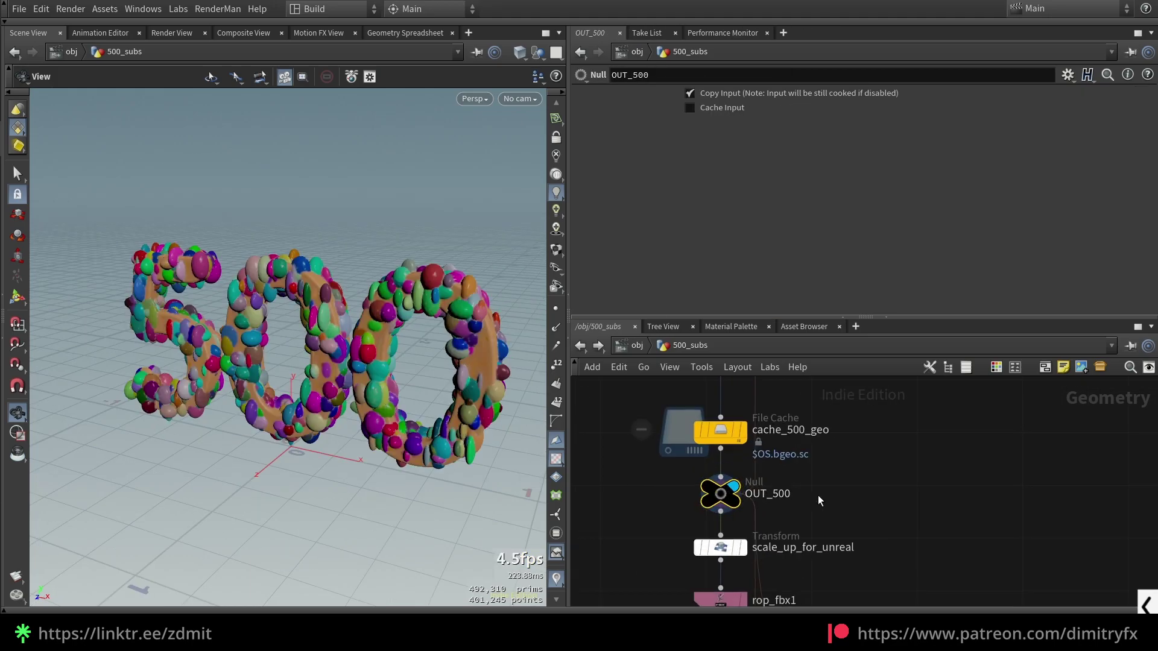
# Step: Display sphere2 in the BALLOON group and frame the balloon shape to inspect it with its Radius and Frequency settings
pyautogui.scroll(-2, 830, 504)
pyautogui.scroll(-4, 964, 429)
pyautogui.moveTo(964, 428); pyautogui.dragTo(821, 563, button='middle')
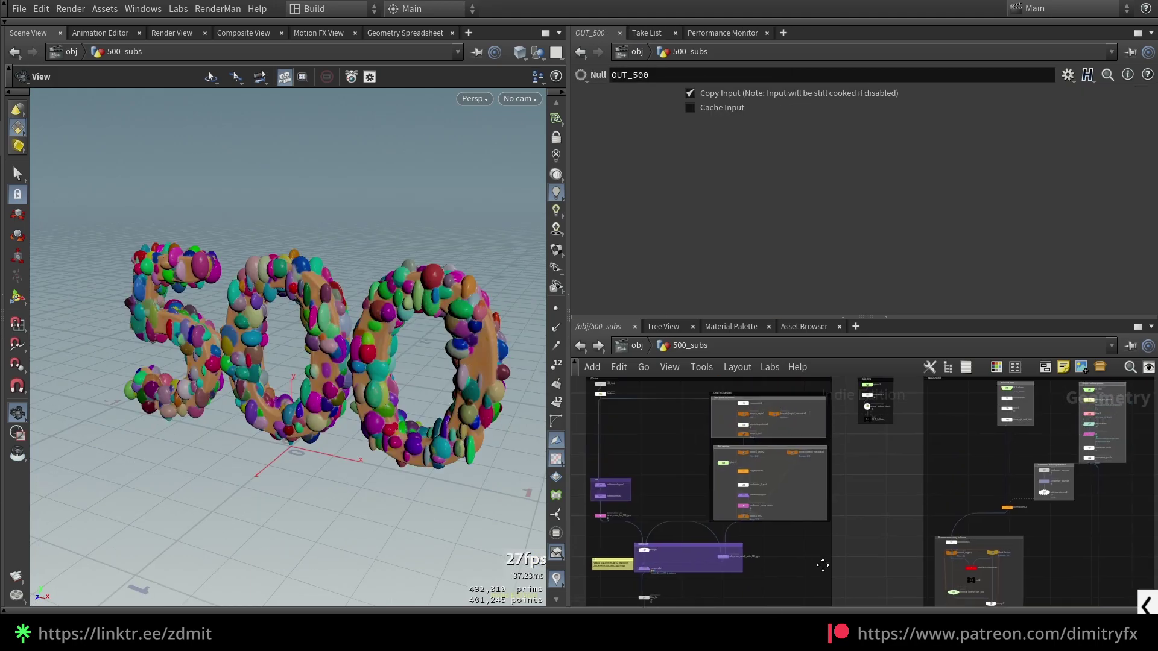
pyautogui.scroll(4, 893, 454)
pyautogui.scroll(1, 893, 455)
pyautogui.moveTo(892, 455); pyautogui.dragTo(883, 524, button='middle')
pyautogui.click(820, 452)
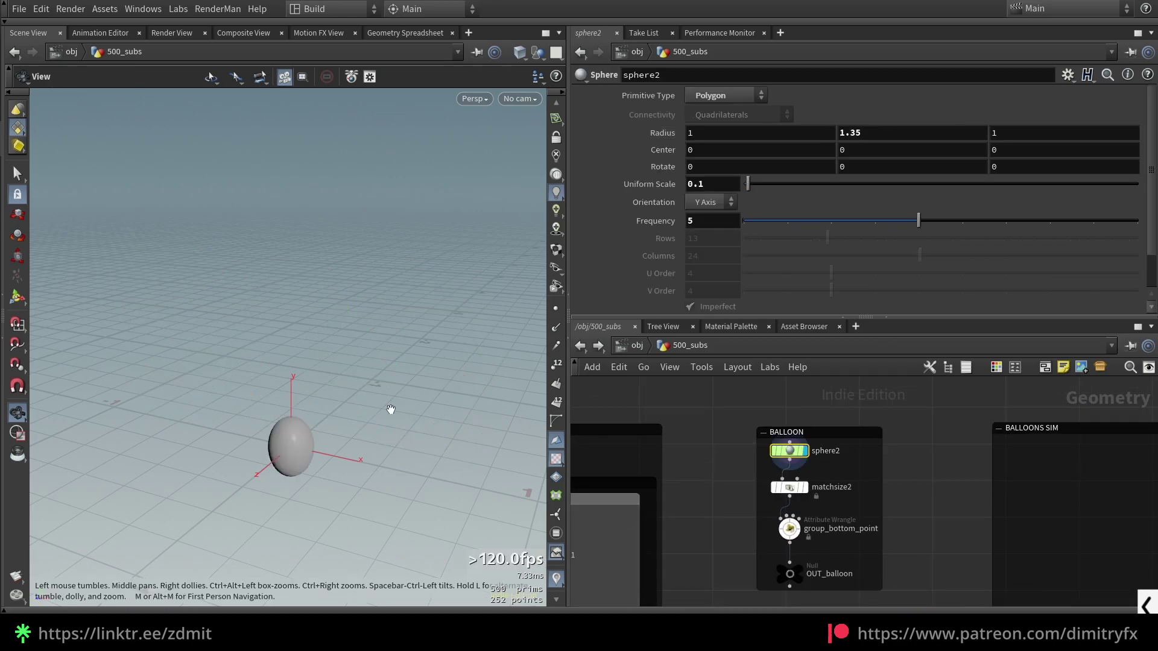
pyautogui.press('f')
pyautogui.moveTo(383, 399); pyautogui.dragTo(330, 396)
pyautogui.scroll(-3, 330, 395)
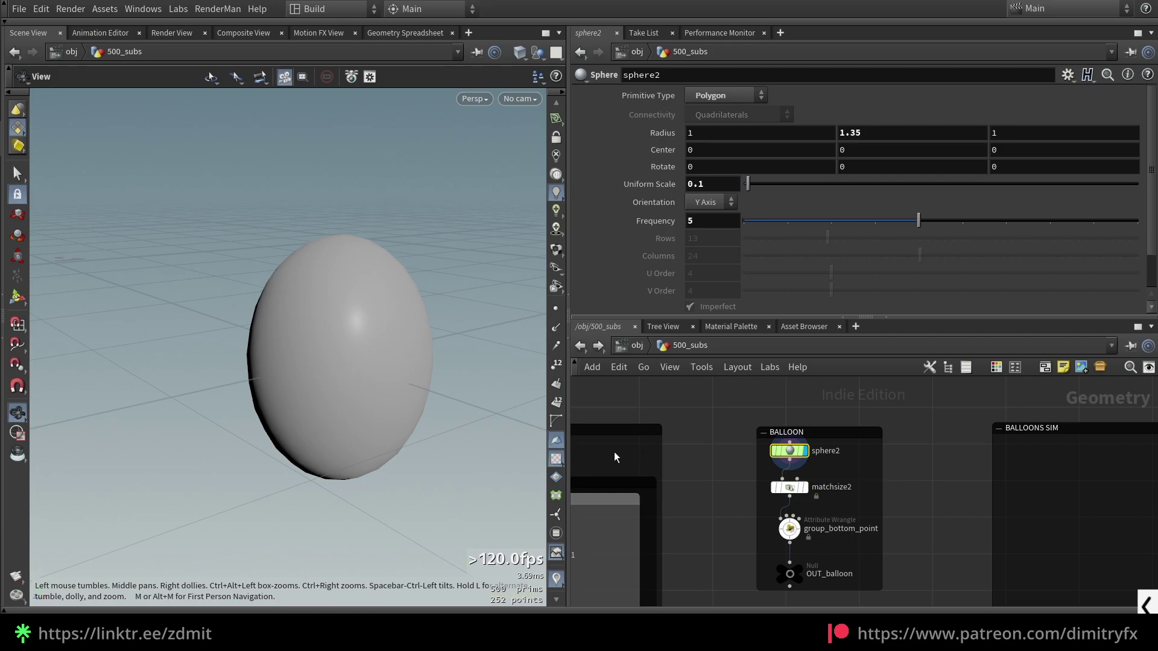
# Step: Display matchsize2 and group_bottom_point in turn, checking the balloon's placement on the grid and the wrangle code
pyautogui.click(805, 488)
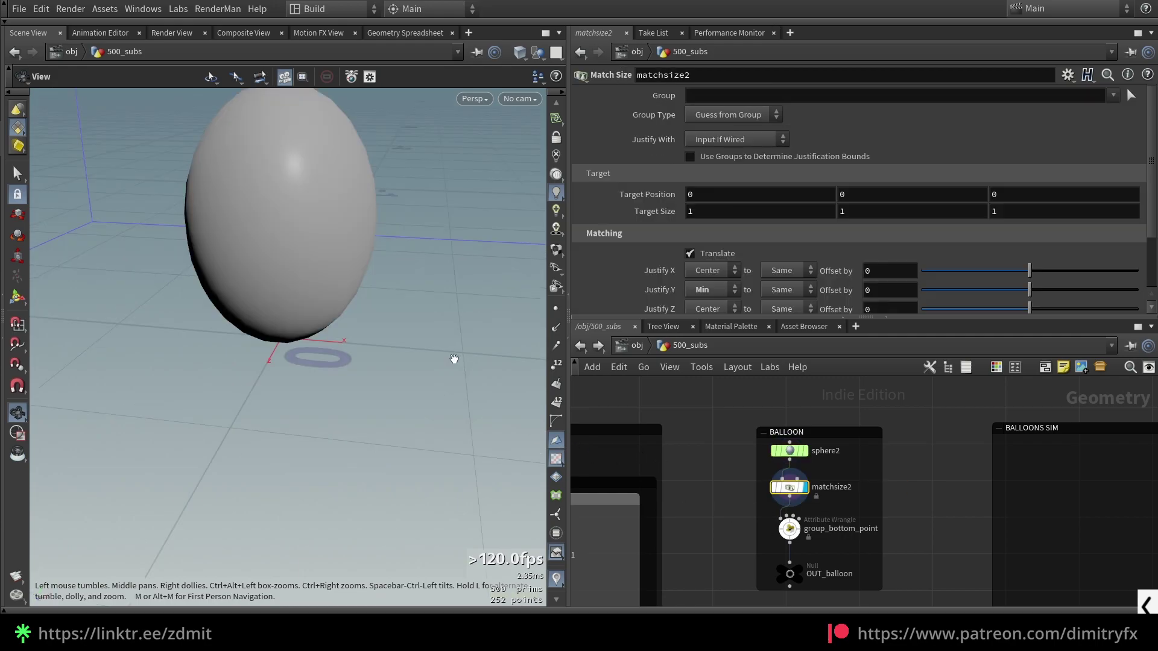
pyautogui.moveTo(452, 359); pyautogui.dragTo(445, 353)
pyautogui.click(789, 530)
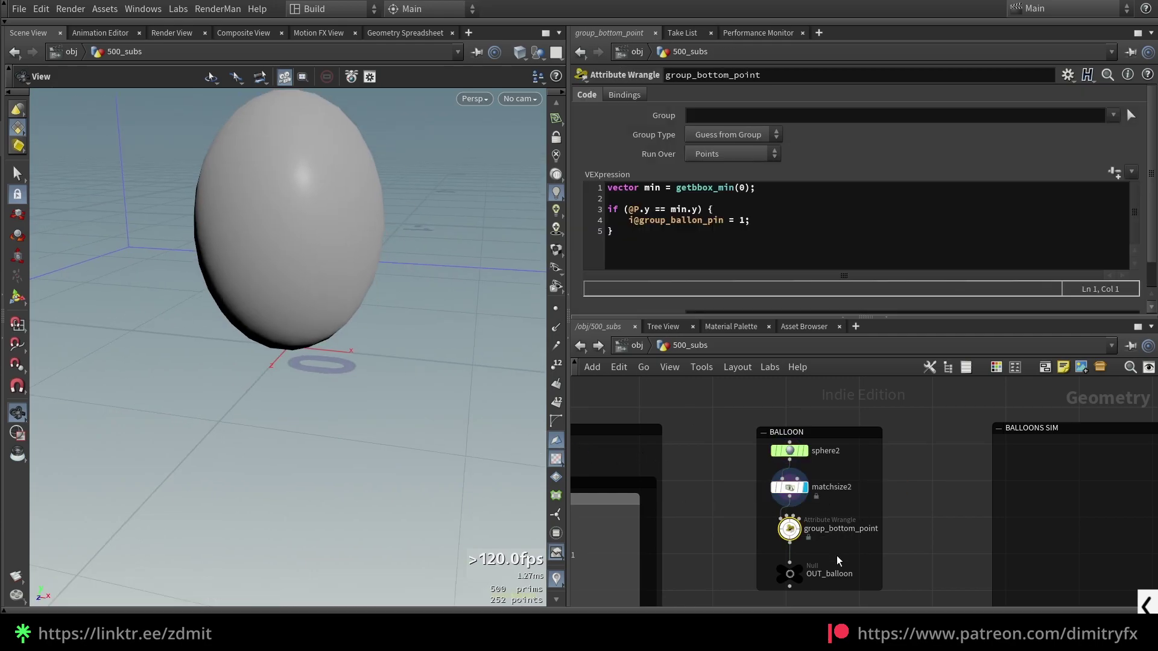
pyautogui.click(798, 529)
pyautogui.scroll(1, 807, 539)
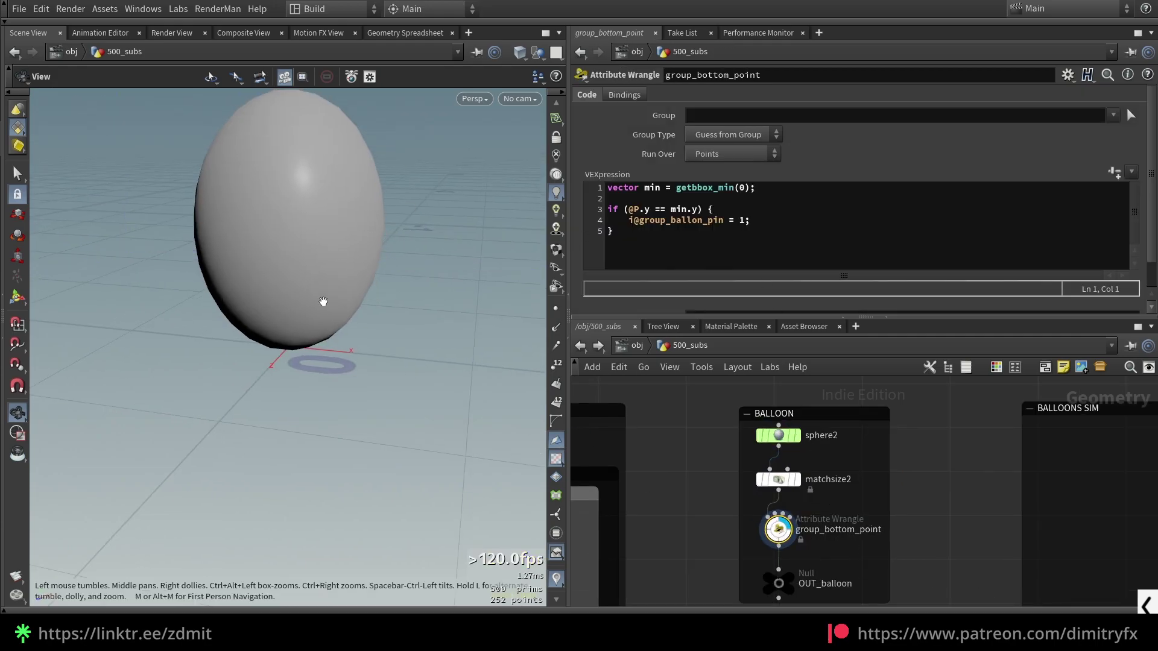
pyautogui.moveTo(321, 300); pyautogui.dragTo(305, 286)
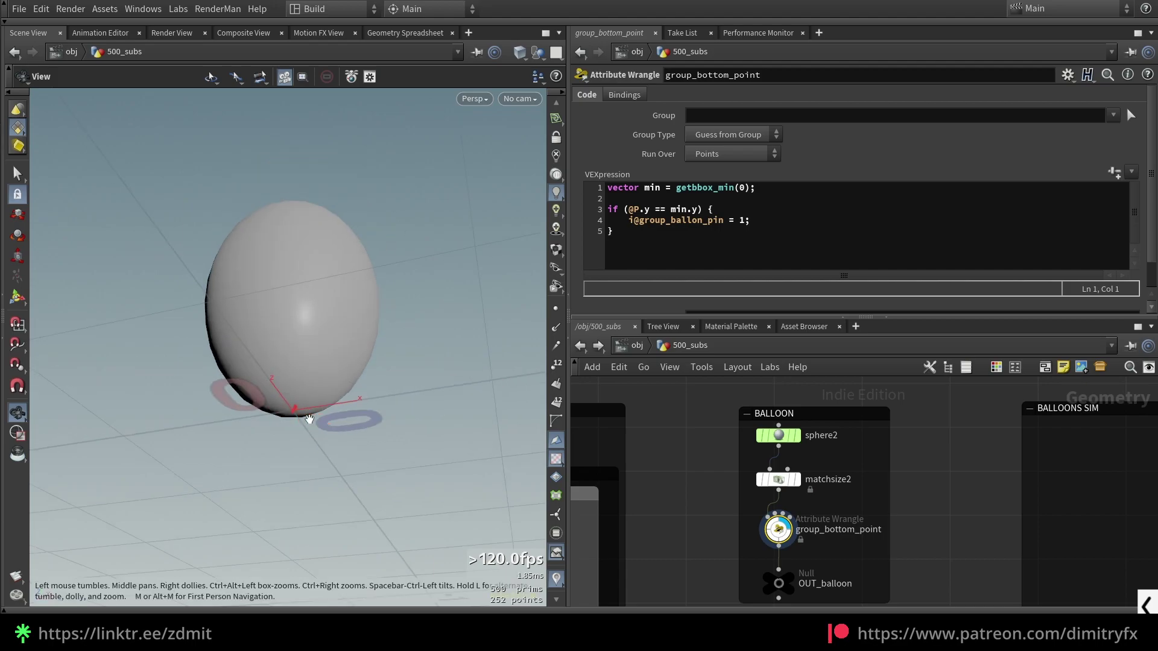
# Step: Examine the balloon's lowest point together with the getbbox_min(0) call in the group_bottom_point code
pyautogui.moveTo(293, 410); pyautogui.dragTo(278, 465)
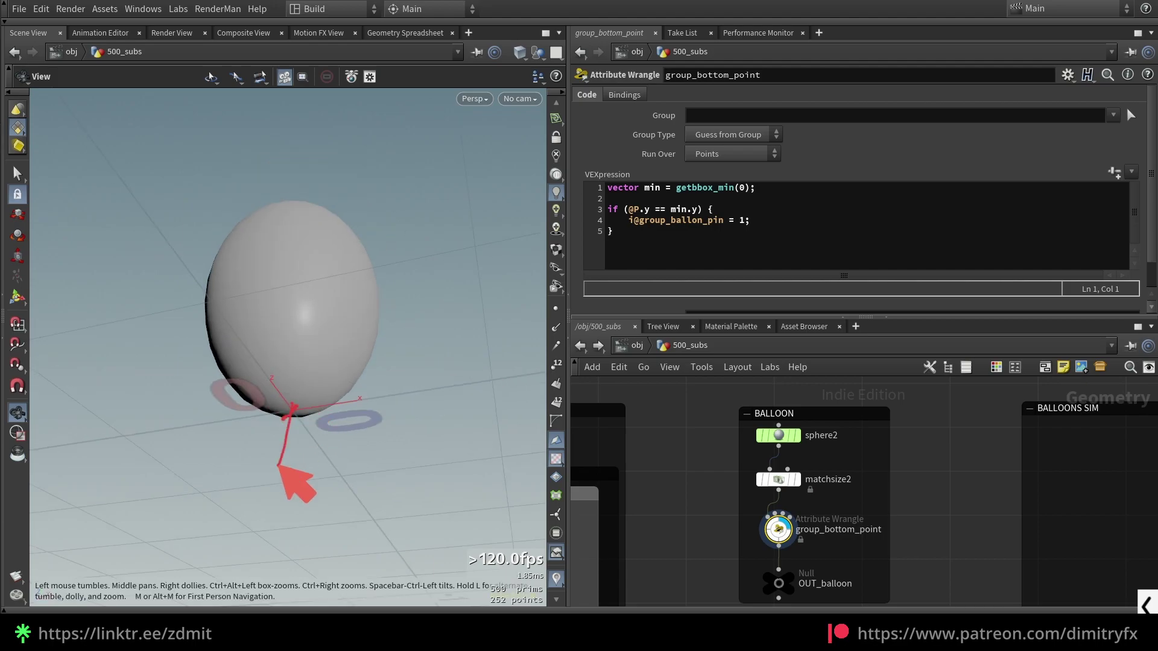
pyautogui.press('Escape')
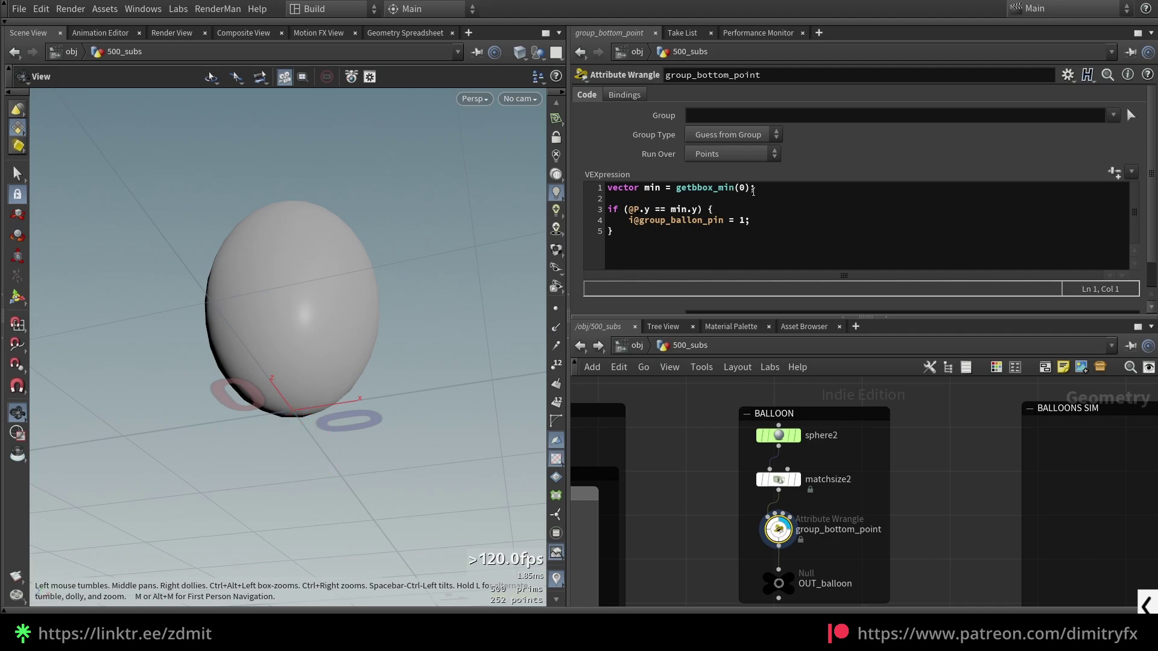
pyautogui.moveTo(753, 191); pyautogui.dragTo(676, 187)
pyautogui.moveTo(350, 351)
pyautogui.mouseDown()
pyautogui.moveTo(323, 389)
pyautogui.moveTo(271, 382)
pyautogui.moveTo(302, 395)
pyautogui.mouseUp()
pyautogui.press('F9')
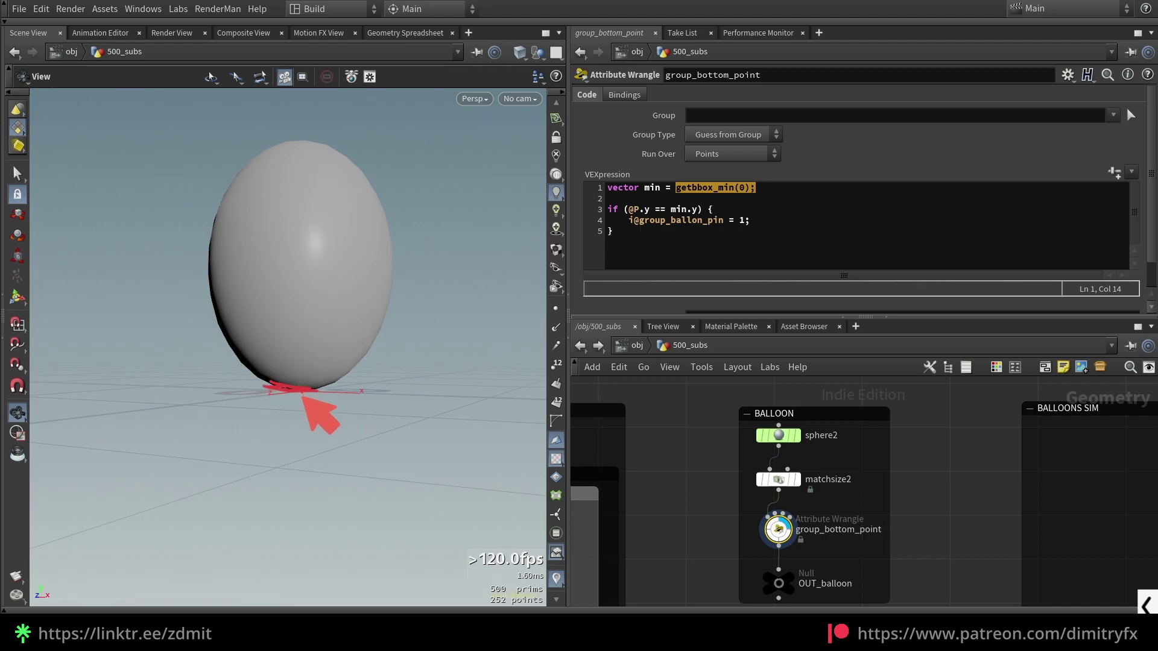
# Step: Examine the @P.y == min.y condition in the wrangle code against the balloon's height and bottom area
pyautogui.moveTo(624, 209); pyautogui.dragTo(713, 209)
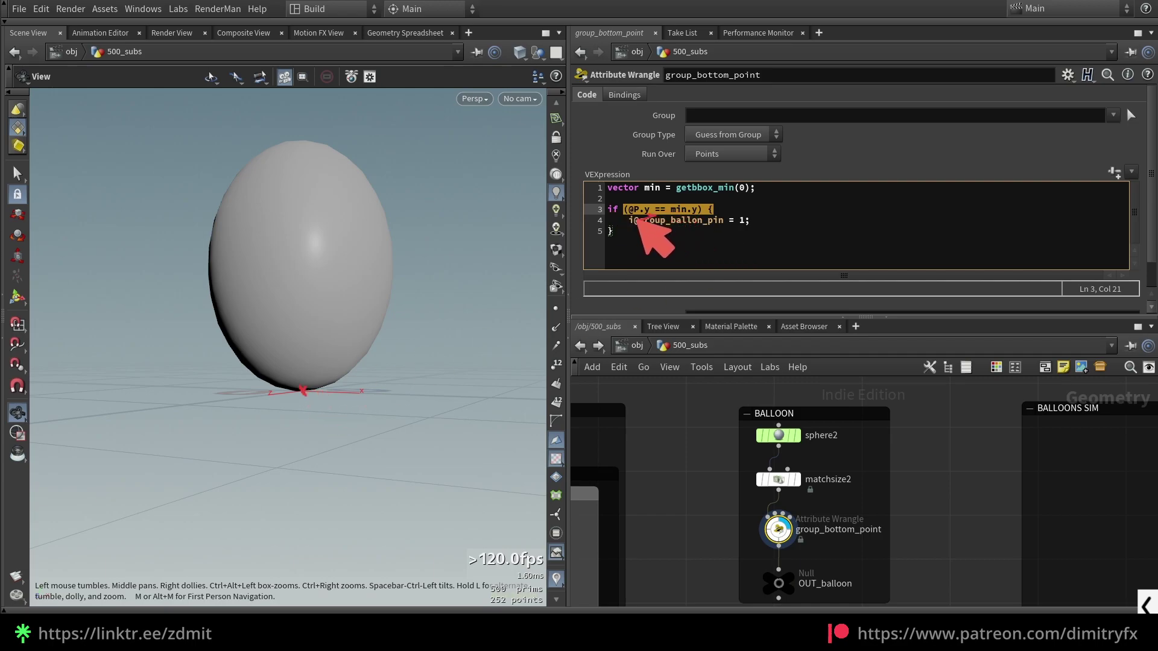
pyautogui.moveTo(390, 224); pyautogui.dragTo(415, 393)
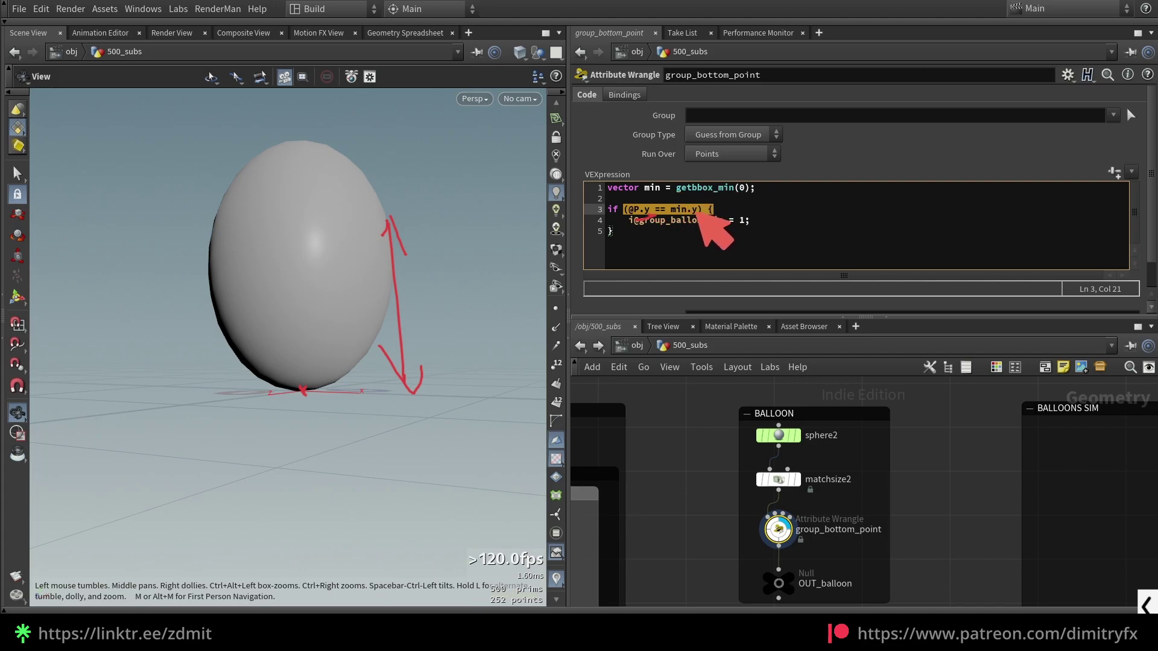
pyautogui.moveTo(644, 194)
pyautogui.mouseDown()
pyautogui.moveTo(783, 189)
pyautogui.moveTo(741, 204)
pyautogui.mouseUp()
pyautogui.hotkey('ctrl', 'z')
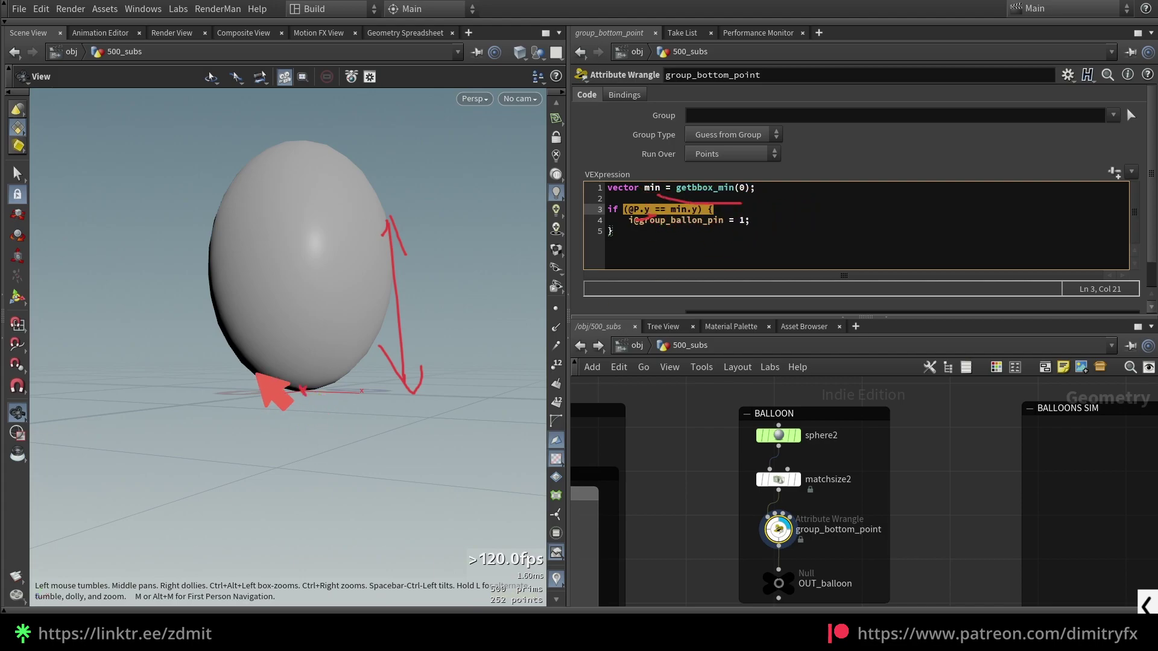
pyautogui.moveTo(252, 373)
pyautogui.mouseDown()
pyautogui.moveTo(298, 378)
pyautogui.moveTo(341, 427)
pyautogui.moveTo(283, 416)
pyautogui.moveTo(370, 408)
pyautogui.mouseUp()
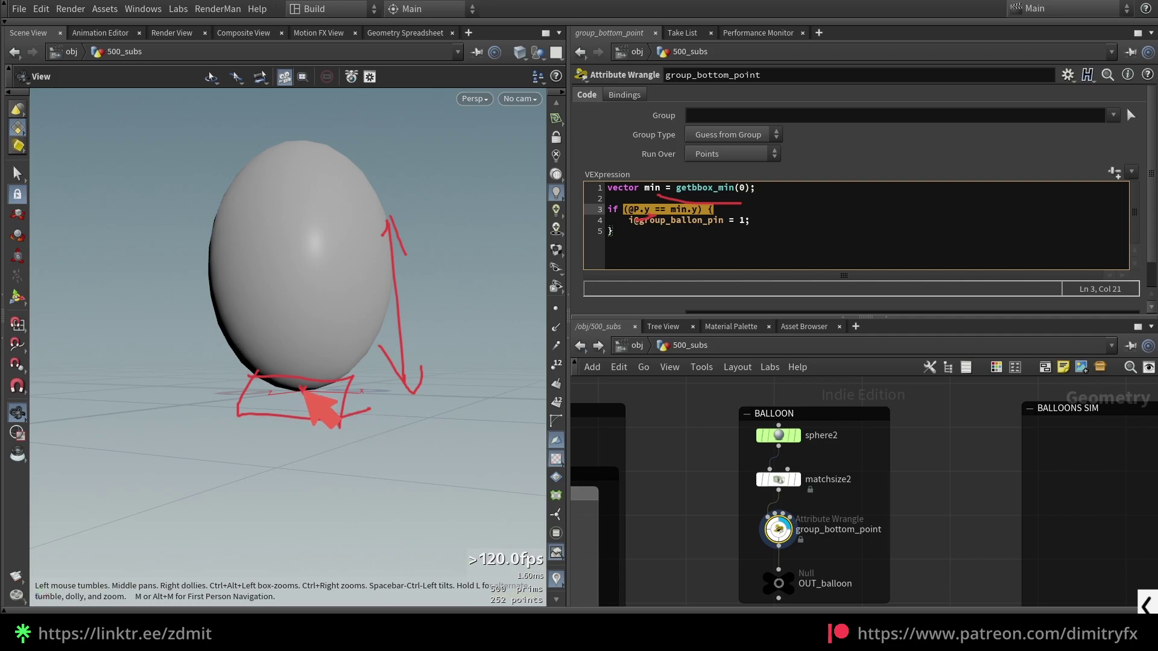
# Step: Examine the i@group_ballon_pin = 1 assignment in the group_bottom_point code together with the balloon's bottom area
pyautogui.moveTo(627, 213); pyautogui.dragTo(655, 215)
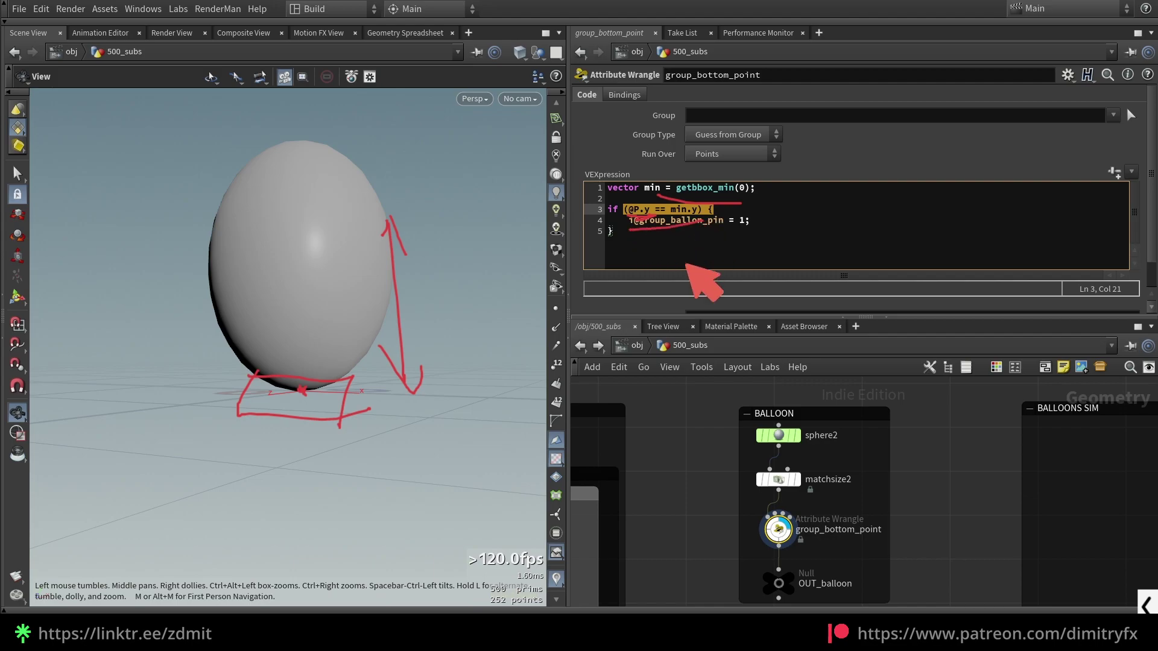
pyautogui.moveTo(349, 417)
pyautogui.mouseDown()
pyautogui.moveTo(416, 425)
pyautogui.moveTo(737, 241)
pyautogui.mouseUp()
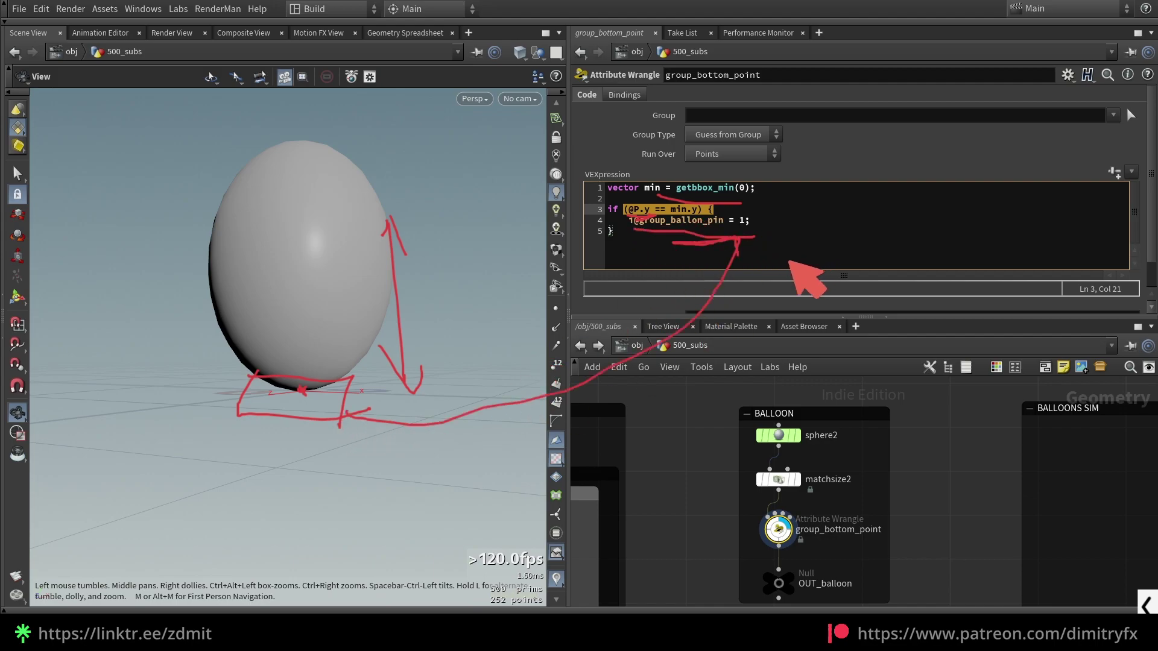
pyautogui.press('Escape')
# Step: Display the OUT_balloon null and follow its connection into the BALLOONS SIM section
pyautogui.click(758, 509)
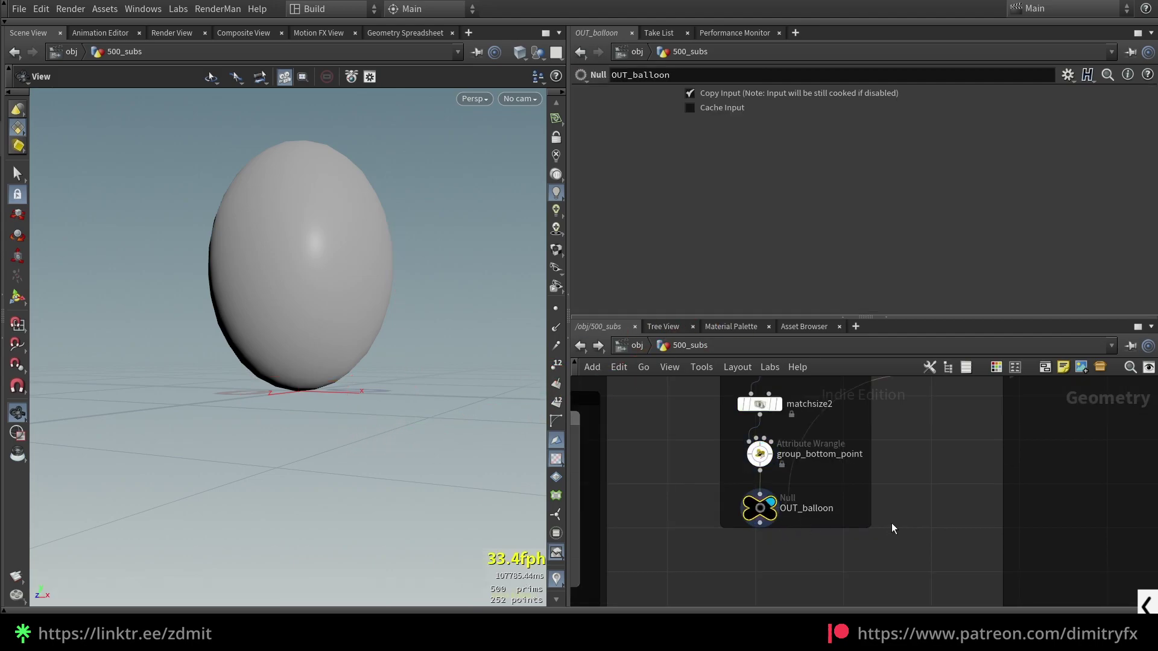
pyautogui.scroll(-3, 842, 498)
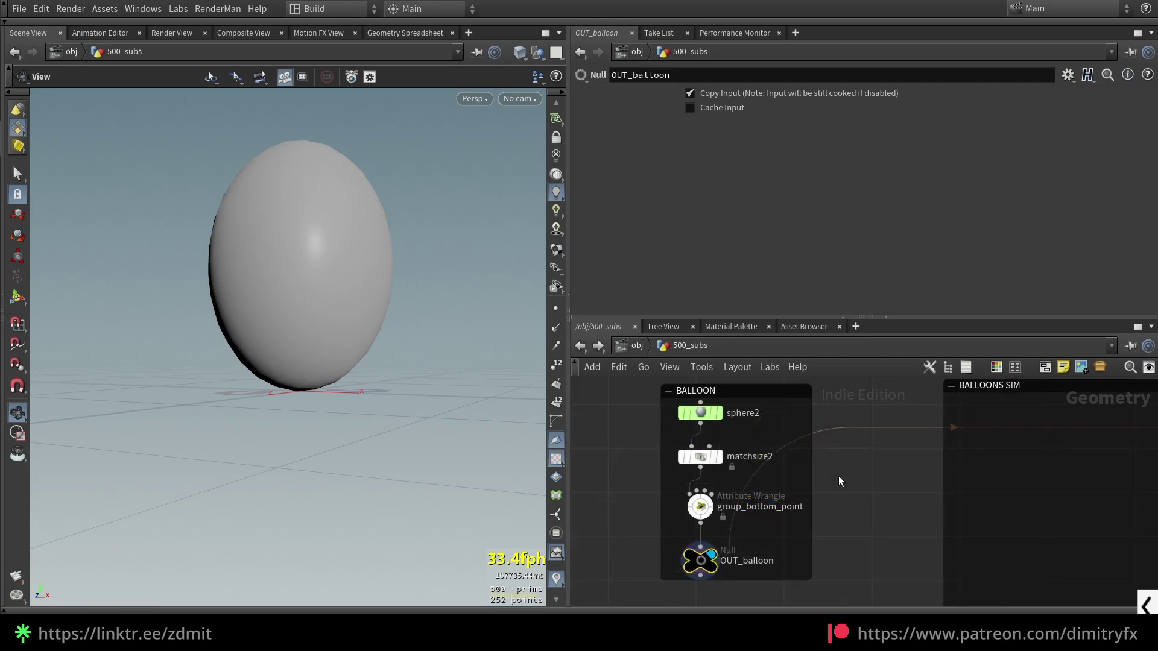
pyautogui.scroll(-4, 838, 476)
pyautogui.scroll(3, 916, 462)
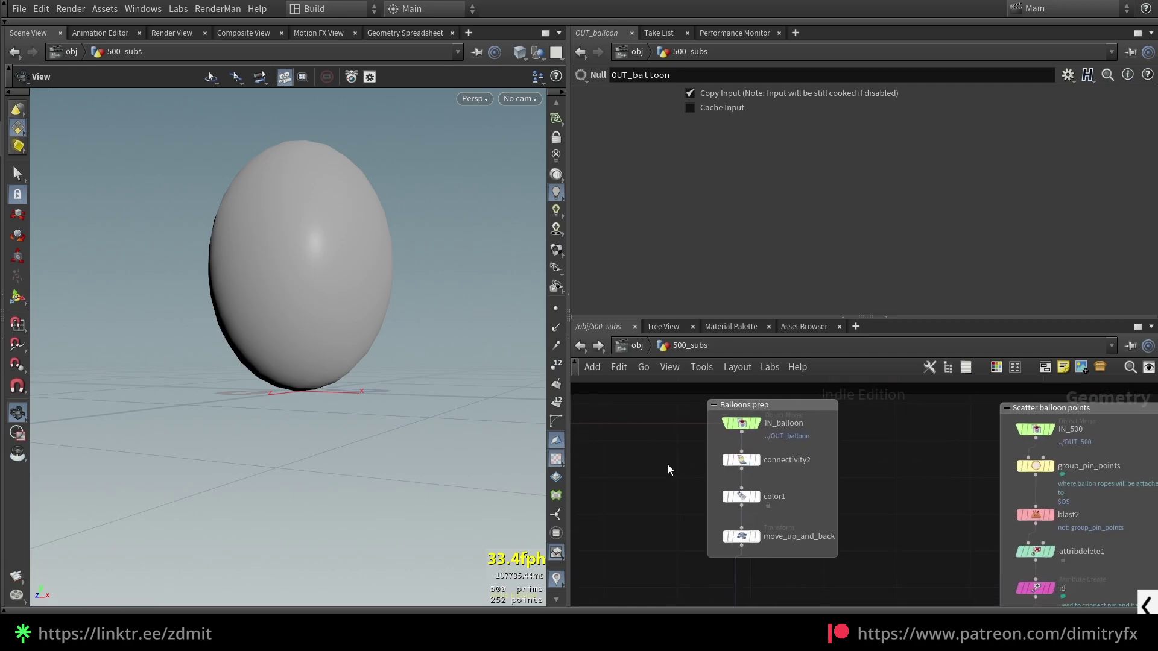
# Step: Display IN_balloon in the Balloons prep group and trace how its nodes relate to the surrounding network
pyautogui.click(742, 423)
pyautogui.scroll(-3, 633, 468)
pyautogui.moveTo(633, 467); pyautogui.dragTo(868, 462, button='middle')
pyautogui.scroll(3, 788, 463)
pyautogui.moveTo(710, 446)
pyautogui.mouseDown()
pyautogui.moveTo(808, 135)
pyautogui.moveTo(716, 449)
pyautogui.mouseUp()
pyautogui.hotkey('ctrl', 'z')
pyautogui.scroll(-3, 838, 439)
pyautogui.moveTo(838, 439); pyautogui.dragTo(577, 522, button='middle')
pyautogui.moveTo(812, 489); pyautogui.dragTo(748, 454, button='middle')
pyautogui.scroll(3, 656, 476)
# Step: Display color1 in the Balloons prep group and inspect its Random from Attribute color type and available attributes
pyautogui.click(769, 438)
pyautogui.press('r')
pyautogui.click(792, 449)
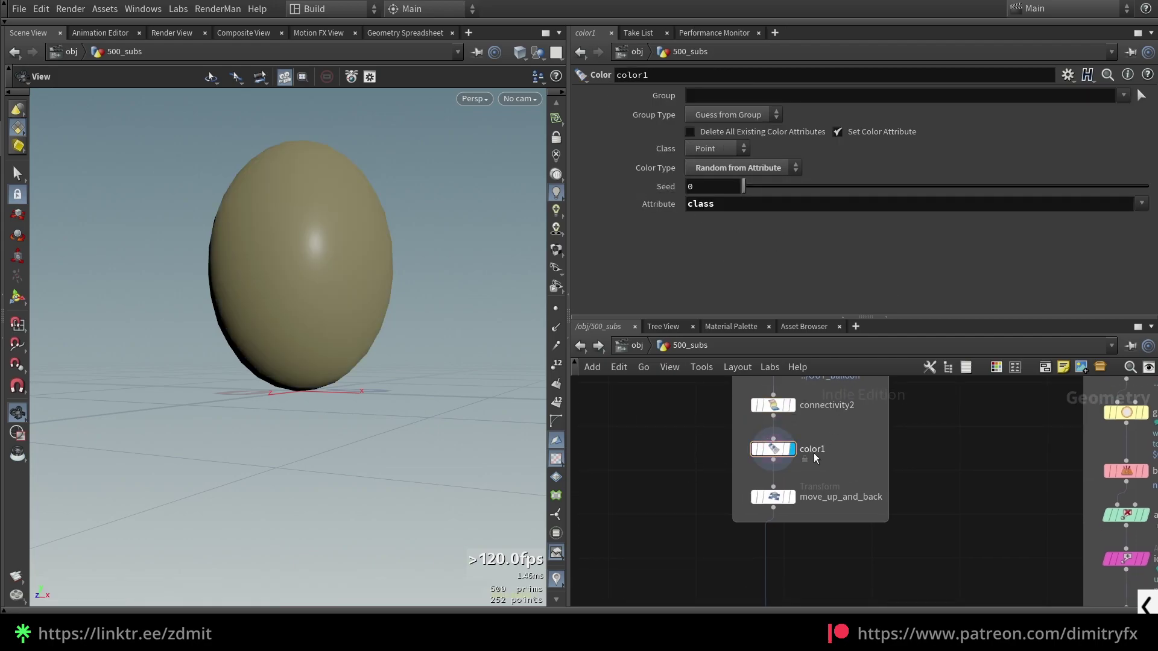
pyautogui.click(706, 169)
pyautogui.press('Escape')
pyautogui.click(1142, 204)
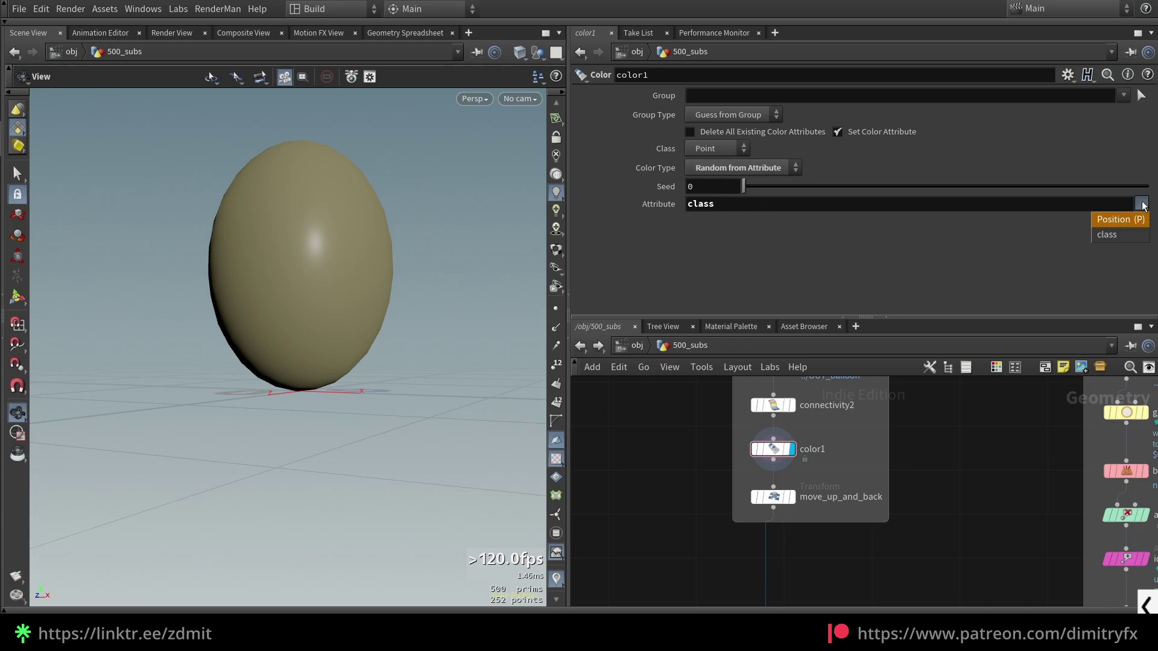
pyautogui.click(1142, 205)
# Step: Open connectivity2 and examine its Attribute and Attribute Type settings
pyautogui.moveTo(686, 456); pyautogui.dragTo(833, 392)
pyautogui.click(711, 412)
pyautogui.click(773, 405)
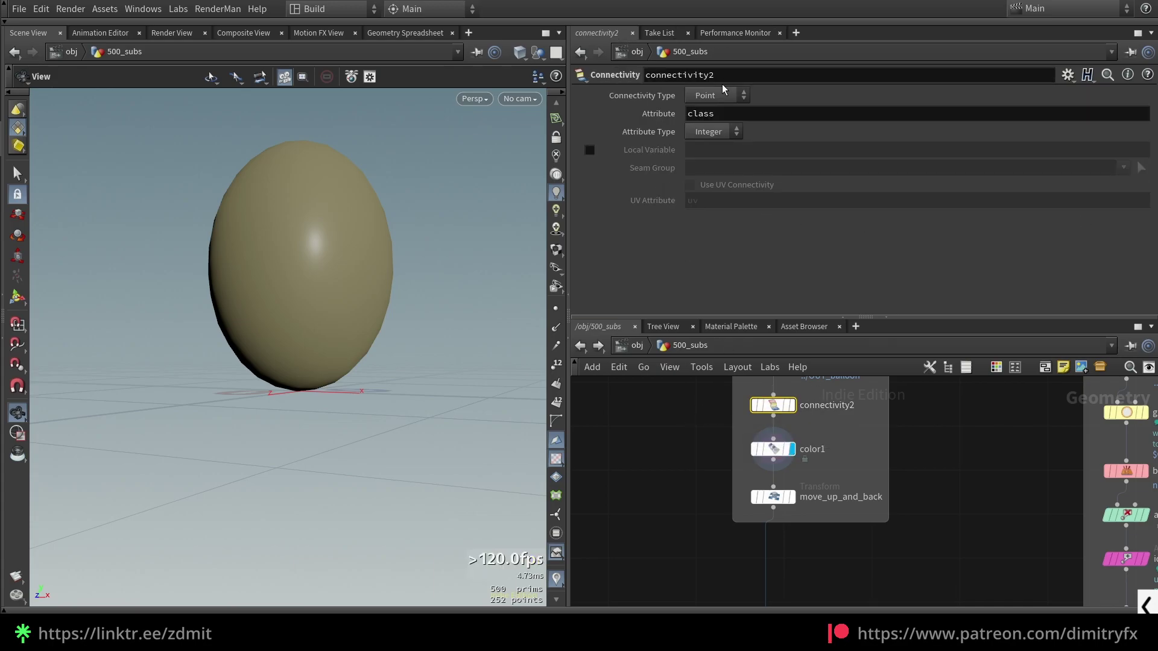
pyautogui.click(723, 130)
pyautogui.click(734, 113)
pyautogui.moveTo(733, 114); pyautogui.dragTo(594, 128)
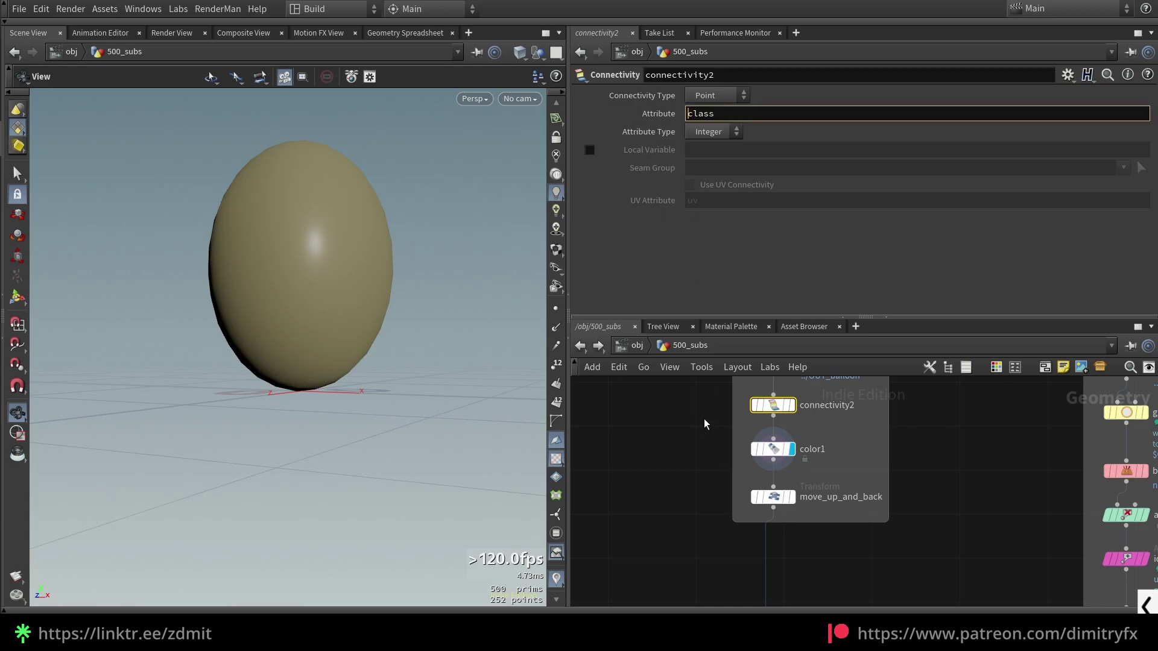
# Step: Select color1 again and check its Seed setting
pyautogui.click(773, 449)
pyautogui.moveTo(743, 186)
pyautogui.mouseDown()
pyautogui.moveTo(784, 185)
pyautogui.moveTo(743, 186)
pyautogui.mouseUp()
pyautogui.press('Down')
# Step: Display IN_500 in the Scatter balloon points group and view the candy-covered 500 from the front
pyautogui.press('f')
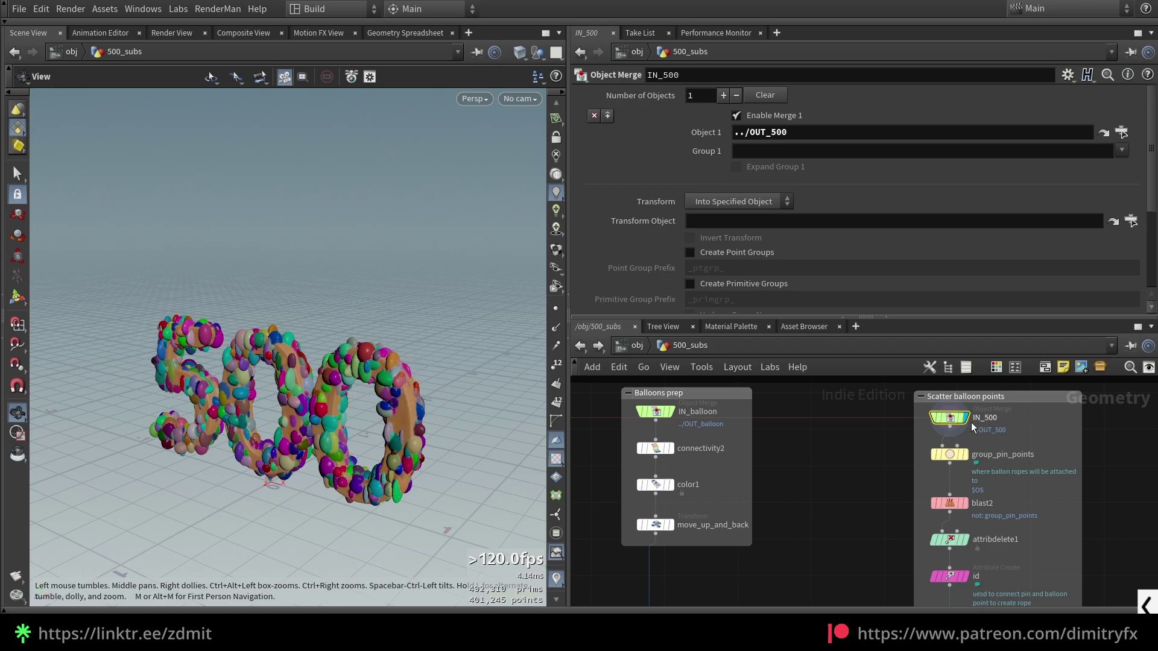
pyautogui.scroll(1, 972, 423)
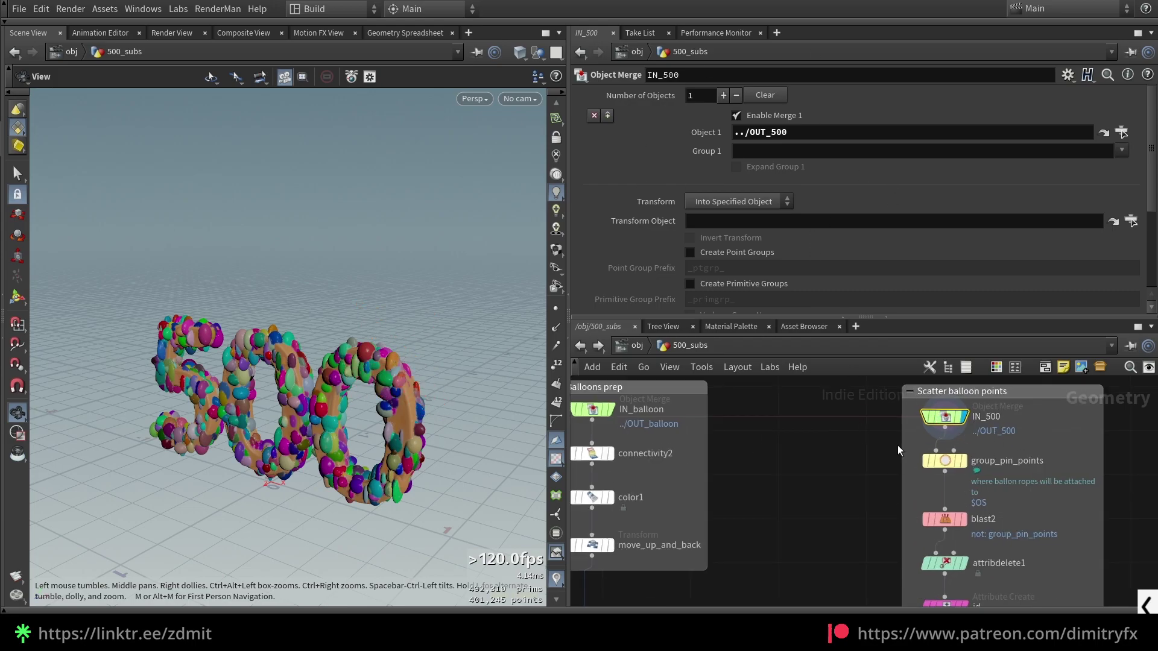
pyautogui.moveTo(897, 445); pyautogui.dragTo(858, 450, button='middle')
pyautogui.moveTo(827, 488); pyautogui.dragTo(751, 473, button='middle')
pyautogui.moveTo(443, 443); pyautogui.dragTo(515, 426)
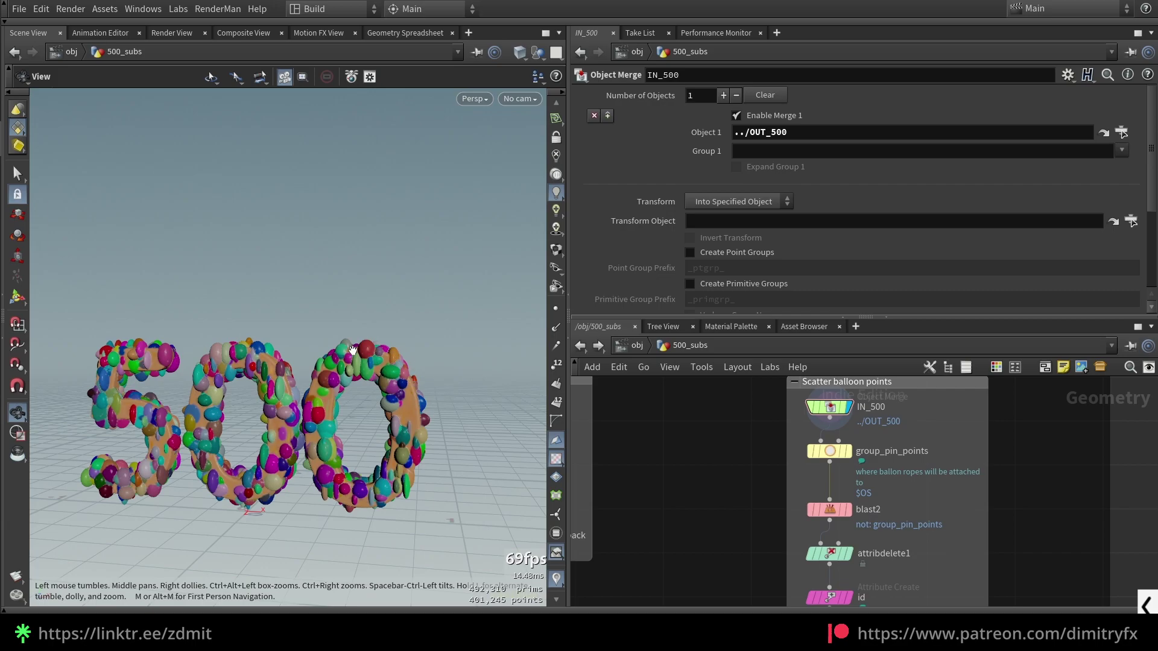
# Step: Display group_pin_points and inspect its group types and the $OS group name
pyautogui.click(830, 451)
pyautogui.click(847, 451)
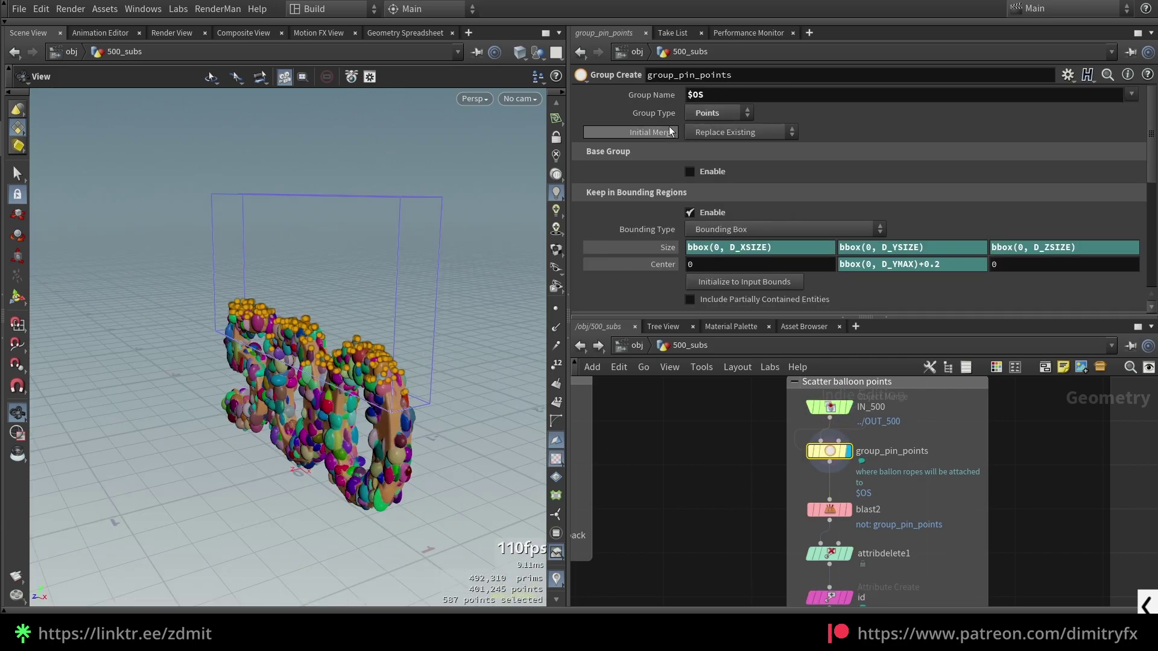
pyautogui.click(707, 114)
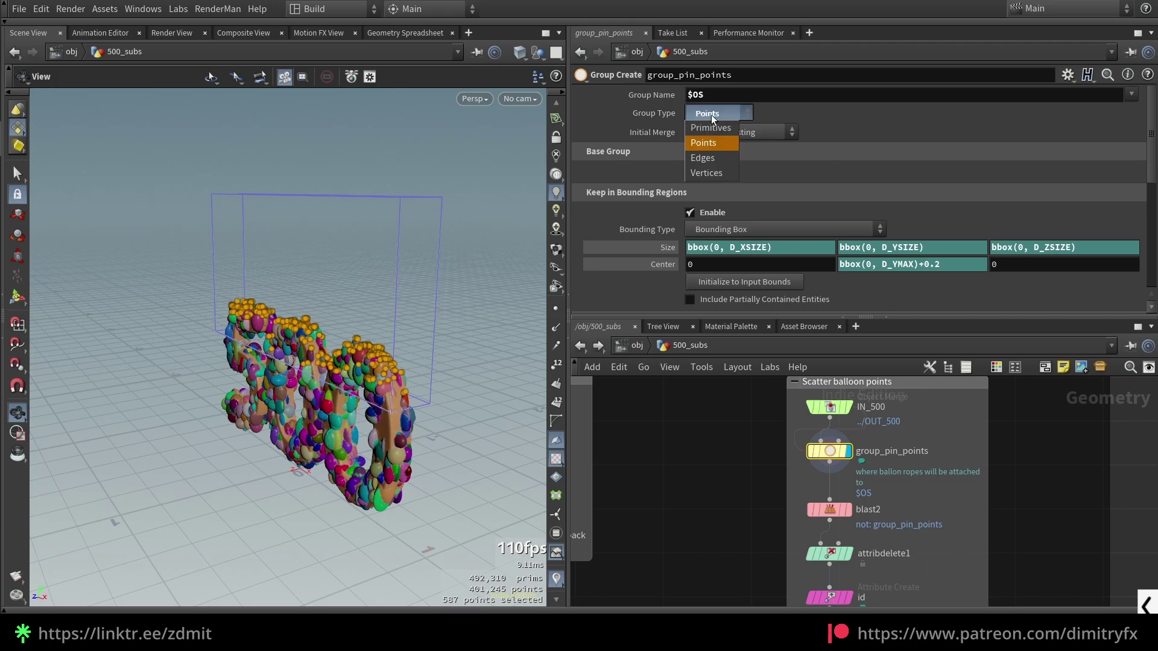
pyautogui.click(711, 114)
pyautogui.moveTo(719, 99); pyautogui.dragTo(652, 100)
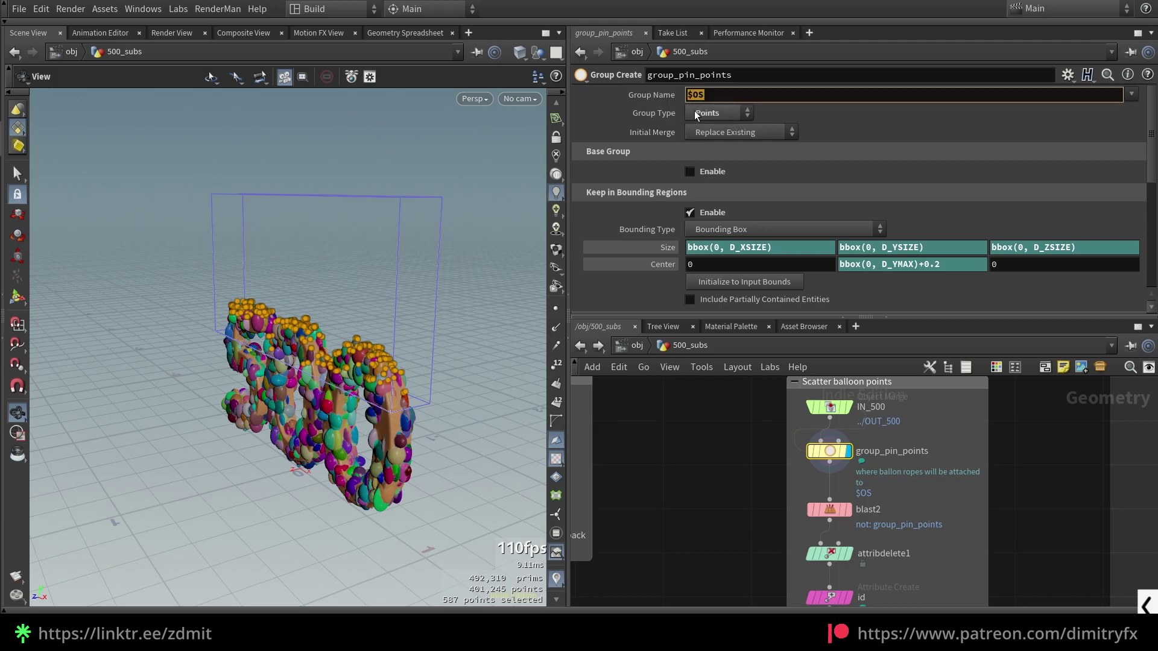
# Step: Compare the group_pin_points node name with the $OS group name and open the node's information
pyautogui.doubleClick(928, 453)
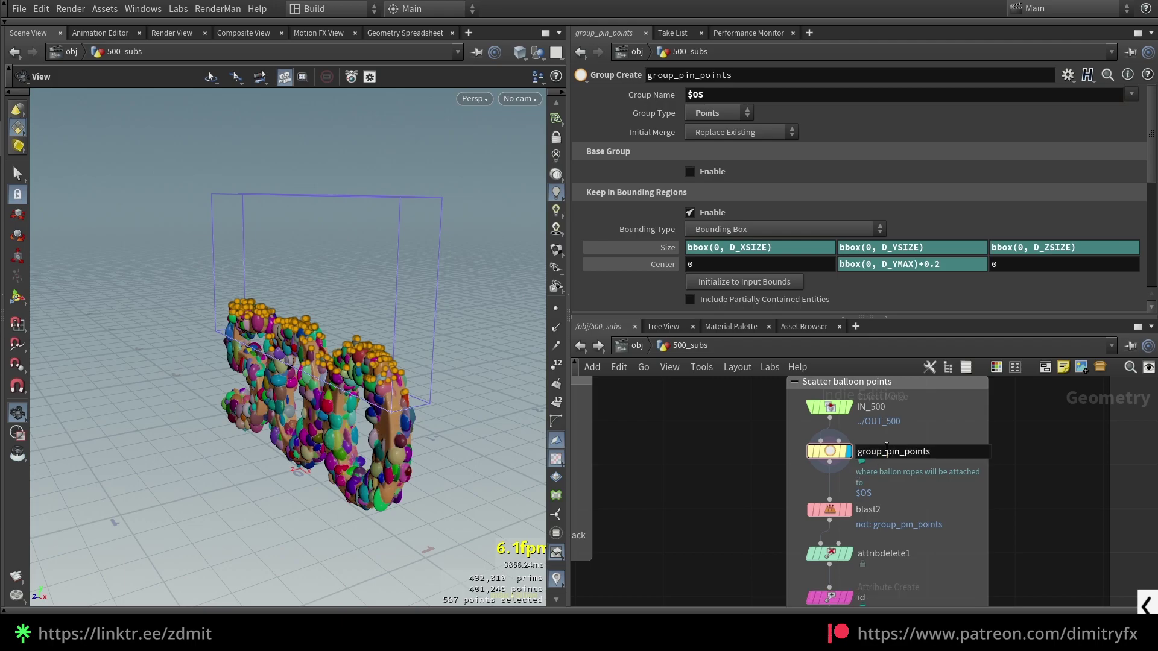
pyautogui.click(929, 465)
pyautogui.click(934, 452)
pyautogui.click(930, 466)
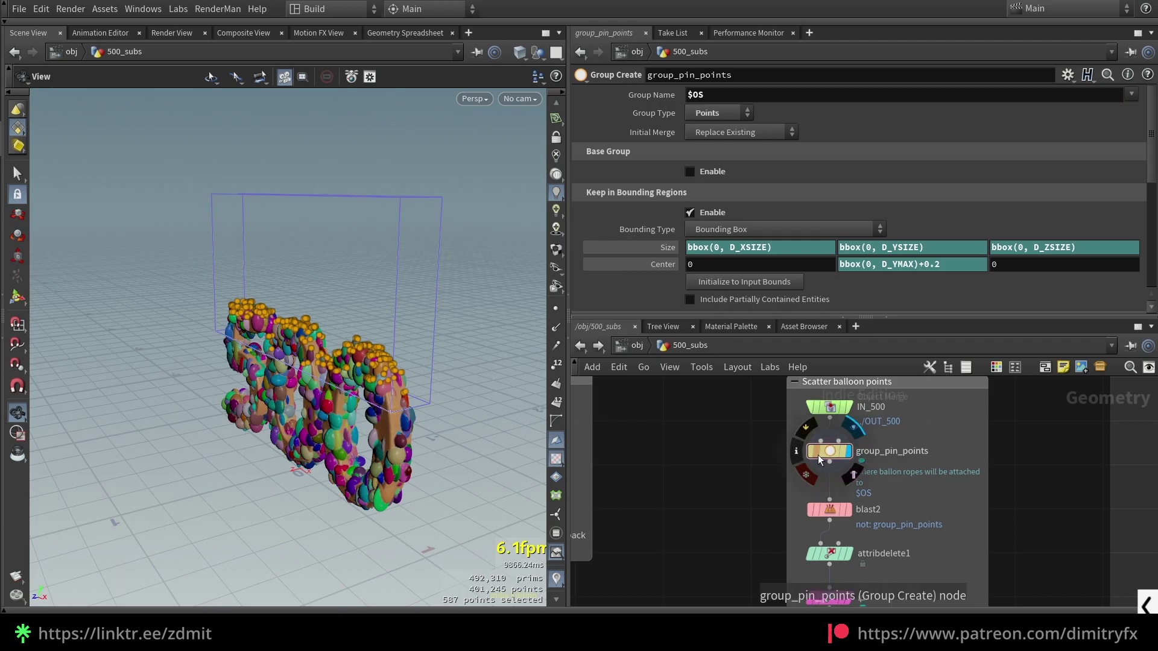
pyautogui.middleClick(815, 449)
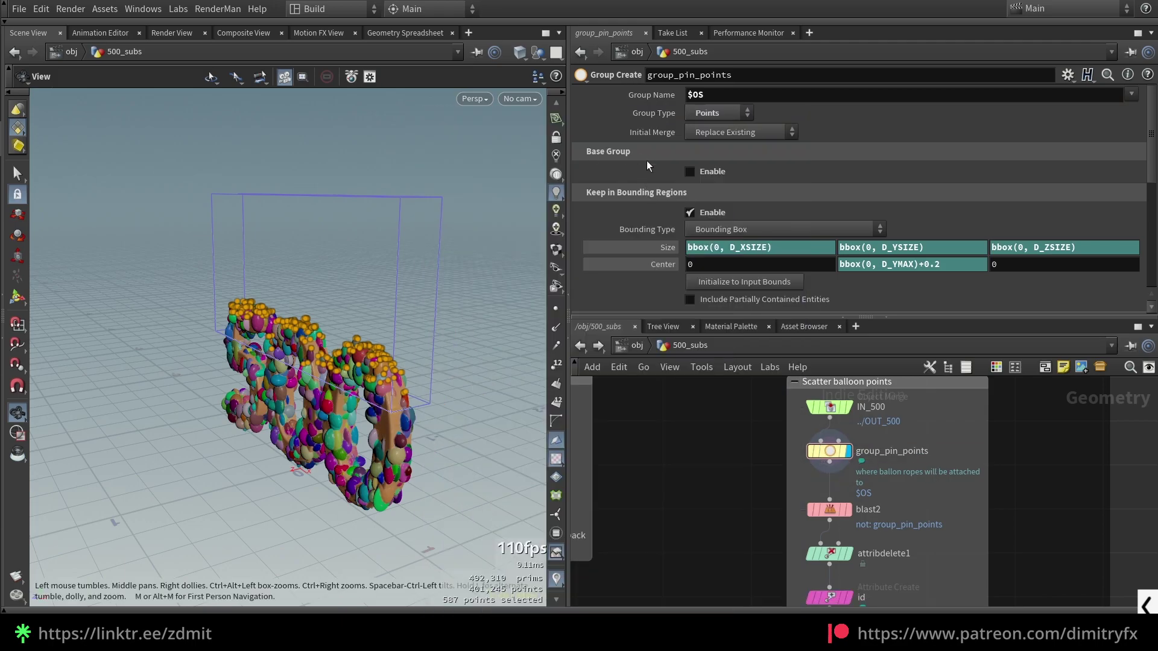
# Step: Review the bounding region, normals and random chance settings of group_pin_points
pyautogui.scroll(-5, 639, 188)
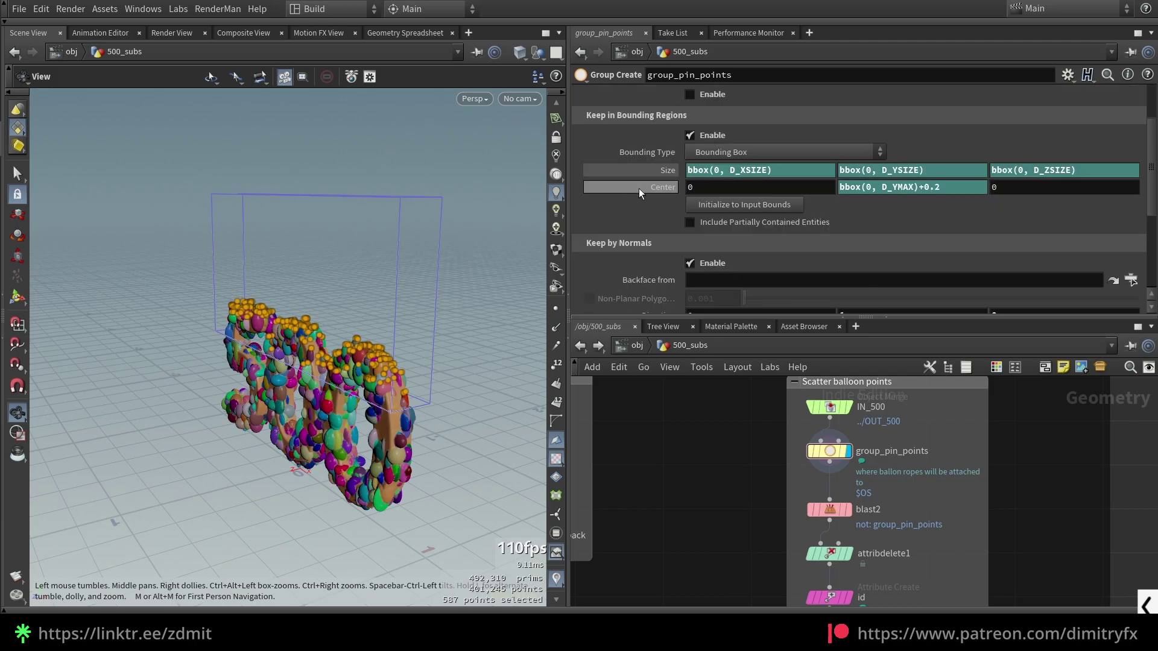
pyautogui.scroll(2, 630, 183)
pyautogui.scroll(-2, 693, 175)
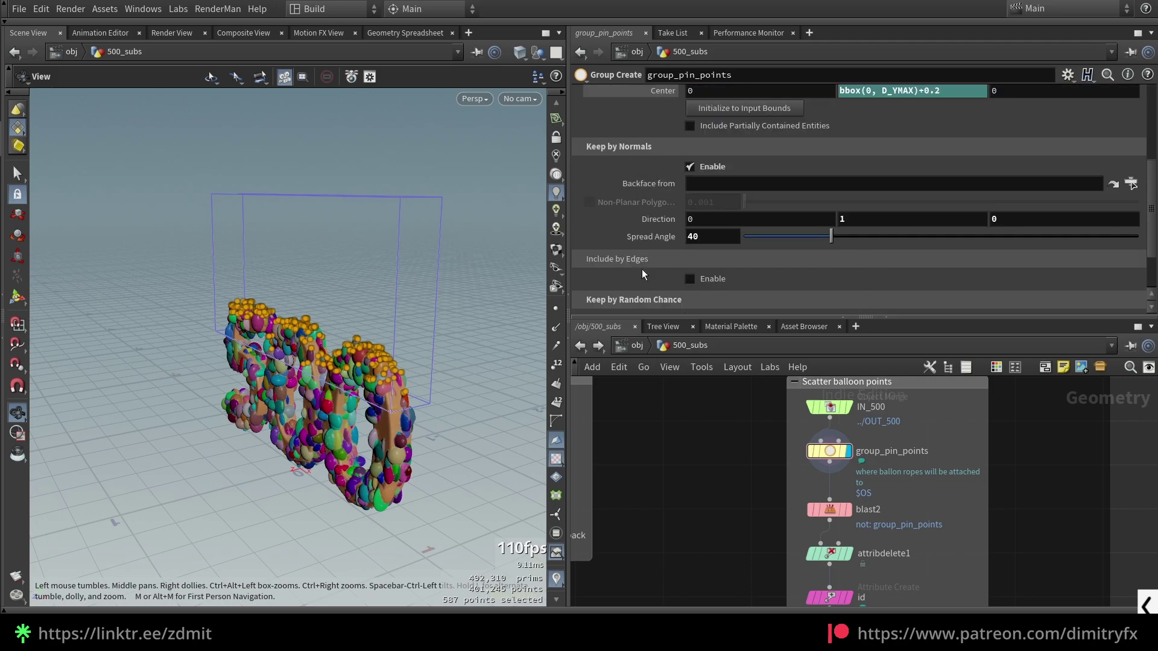
pyautogui.scroll(5, 633, 175)
pyautogui.scroll(-4, 621, 175)
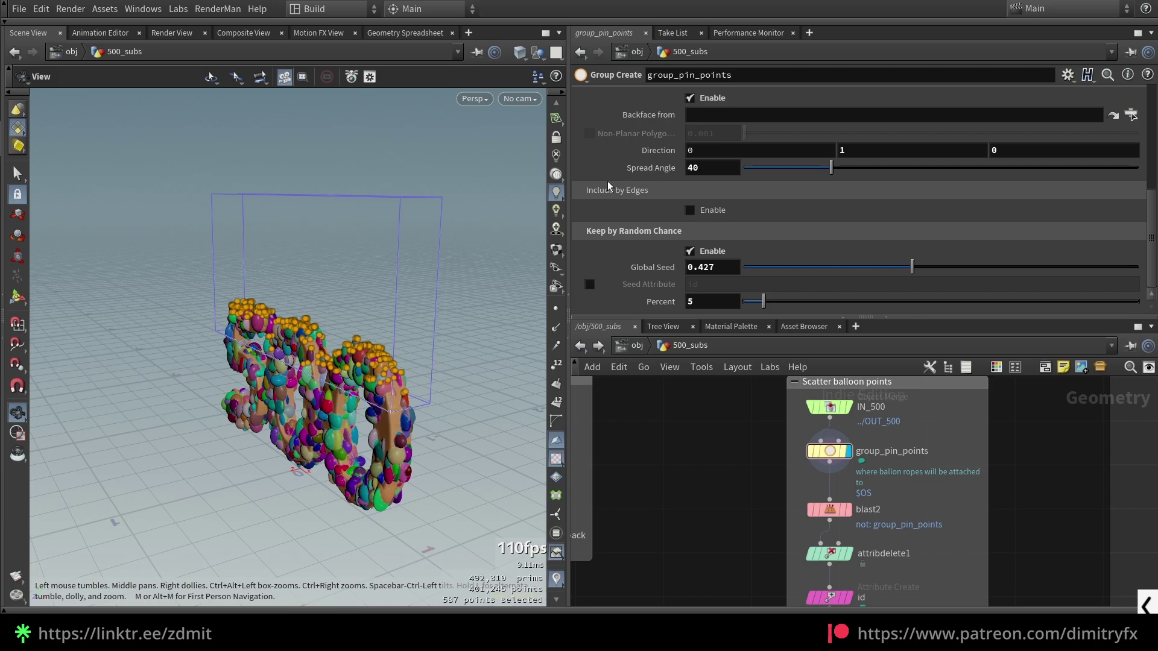
pyautogui.scroll(4, 621, 233)
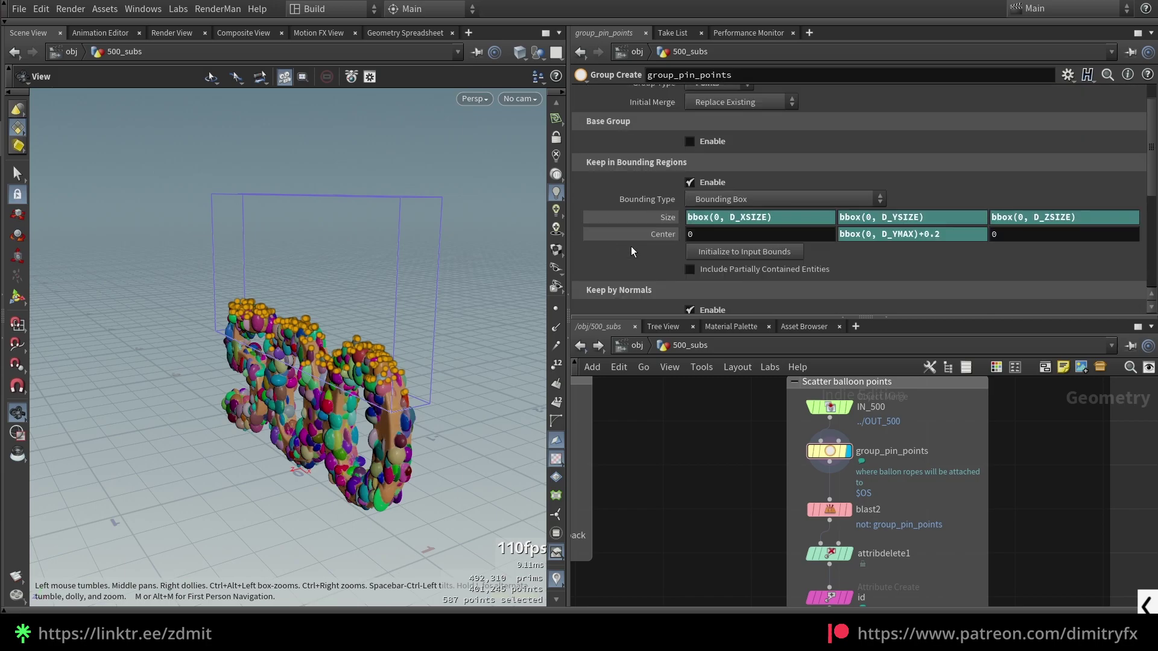
# Step: Examine the bbox(0, D_XSIZE) expression in the bounding box size against the box around the 500
pyautogui.moveTo(401, 361); pyautogui.dragTo(444, 352)
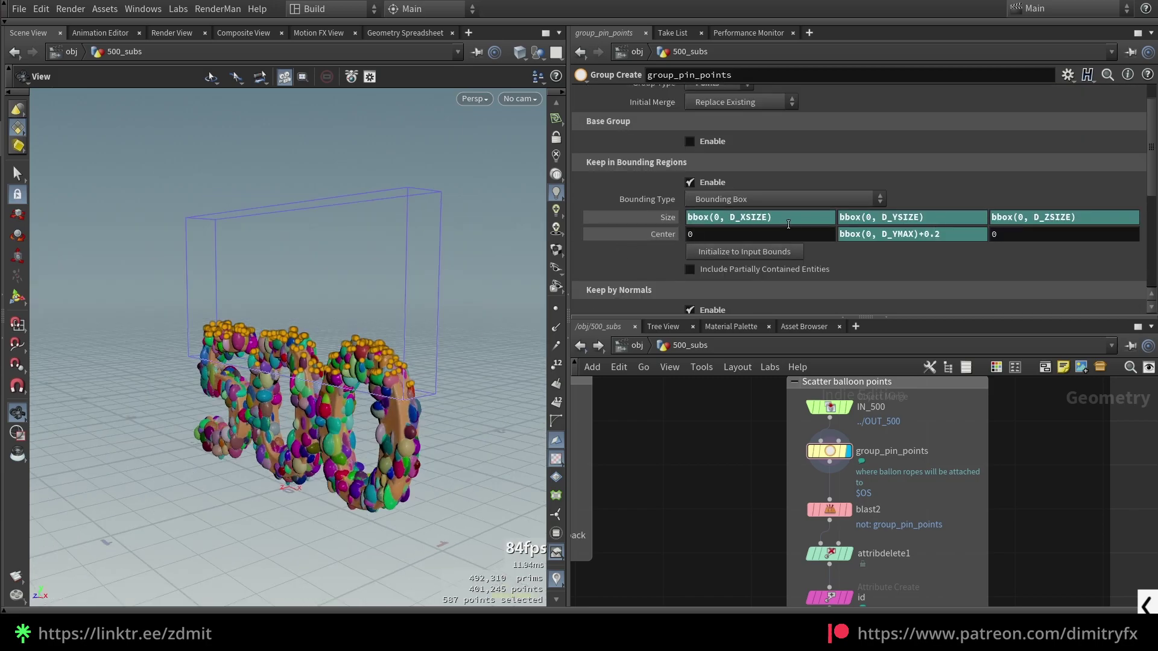
pyautogui.moveTo(788, 223); pyautogui.dragTo(663, 216)
pyautogui.click(647, 217)
pyautogui.click(653, 218)
pyautogui.moveTo(778, 218); pyautogui.dragTo(732, 214)
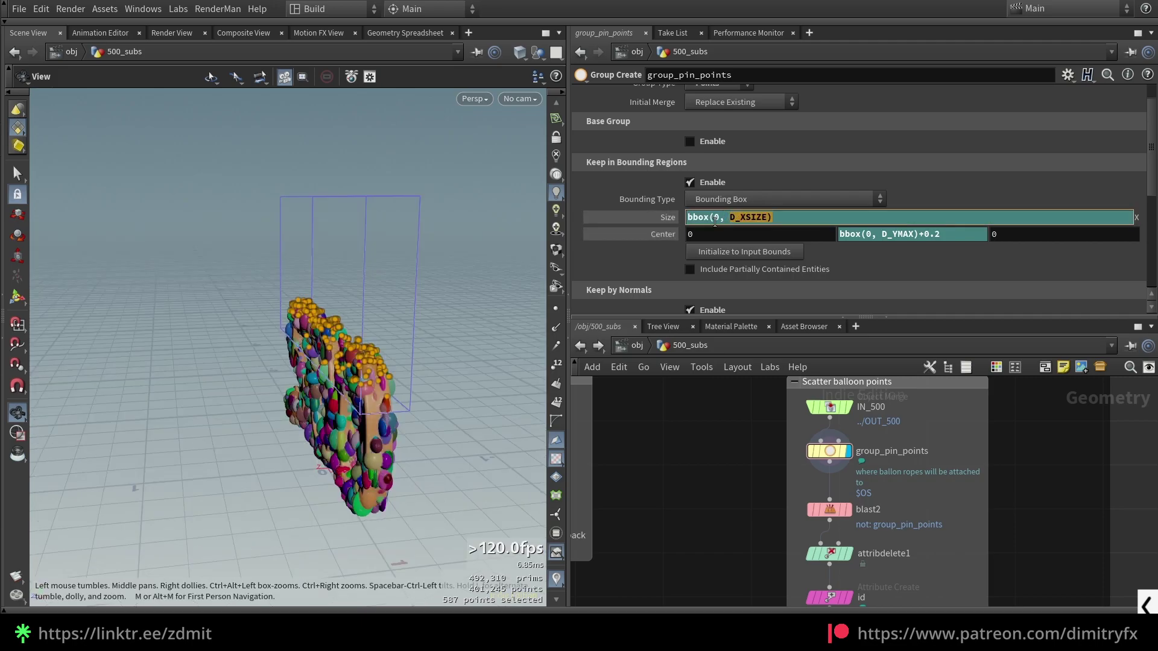
pyautogui.click(720, 218)
pyautogui.moveTo(731, 220); pyautogui.dragTo(770, 215)
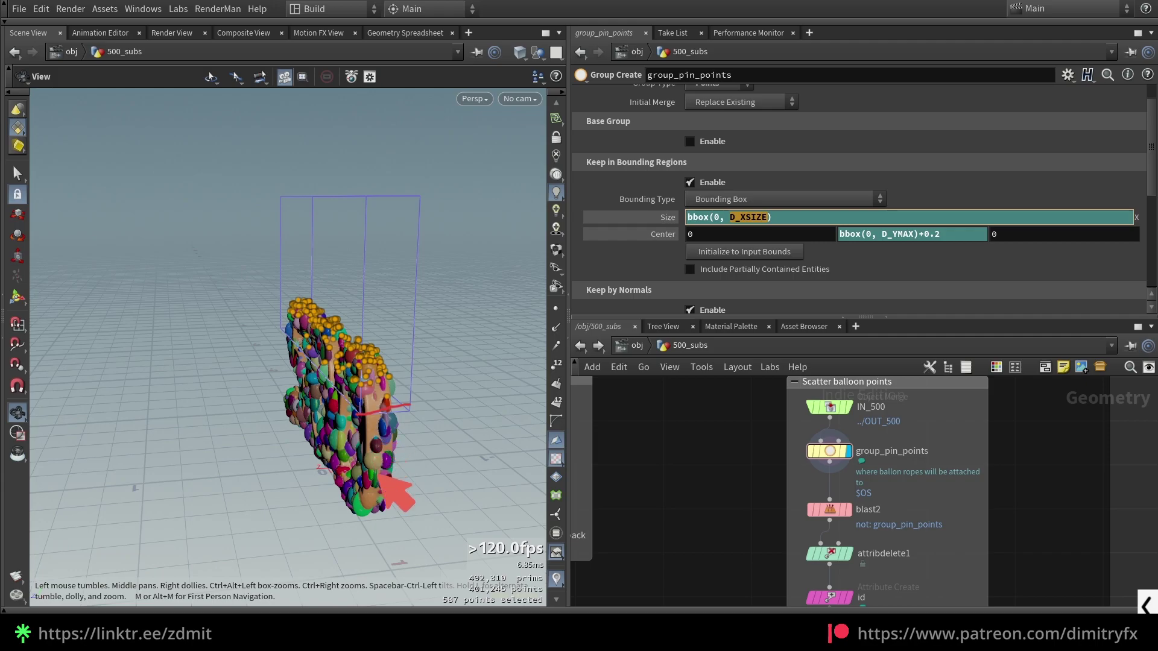
# Step: Examine how the bounding box spans the 500 along X, Y and Z according to the size expressions
pyautogui.moveTo(339, 499)
pyautogui.mouseDown()
pyautogui.moveTo(439, 426)
pyautogui.moveTo(352, 481)
pyautogui.mouseUp()
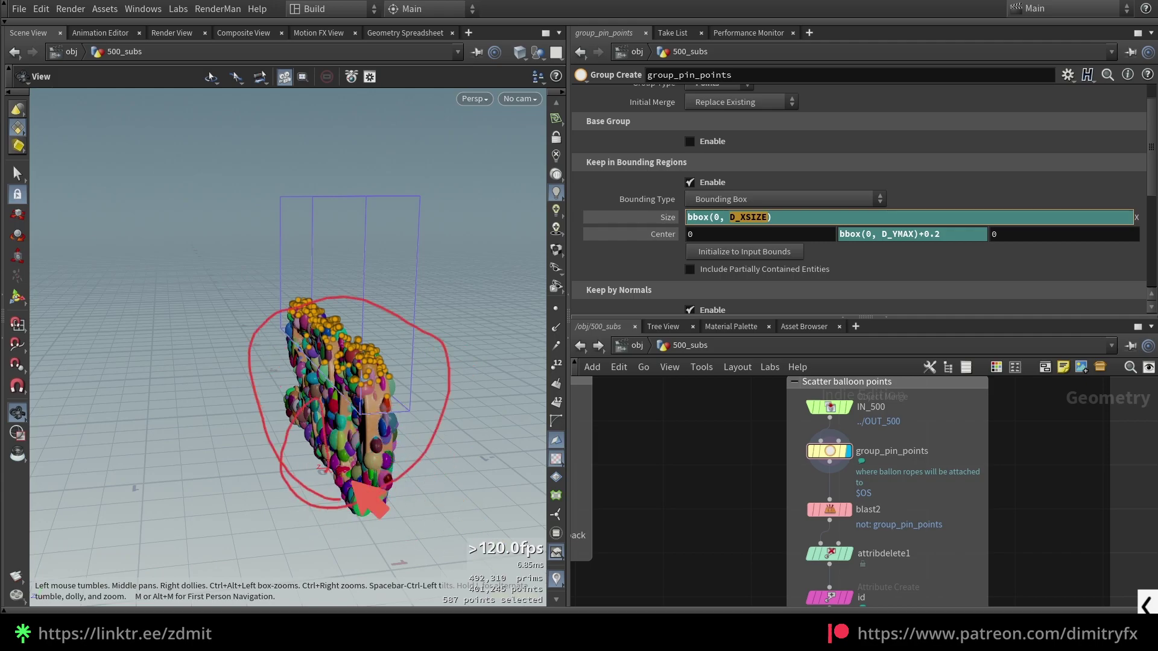
pyautogui.moveTo(359, 413)
pyautogui.mouseDown()
pyautogui.moveTo(420, 420)
pyautogui.moveTo(383, 397)
pyautogui.moveTo(158, 362)
pyautogui.mouseUp()
pyautogui.moveTo(149, 311); pyautogui.dragTo(161, 338)
pyautogui.moveTo(167, 311); pyautogui.dragTo(146, 338)
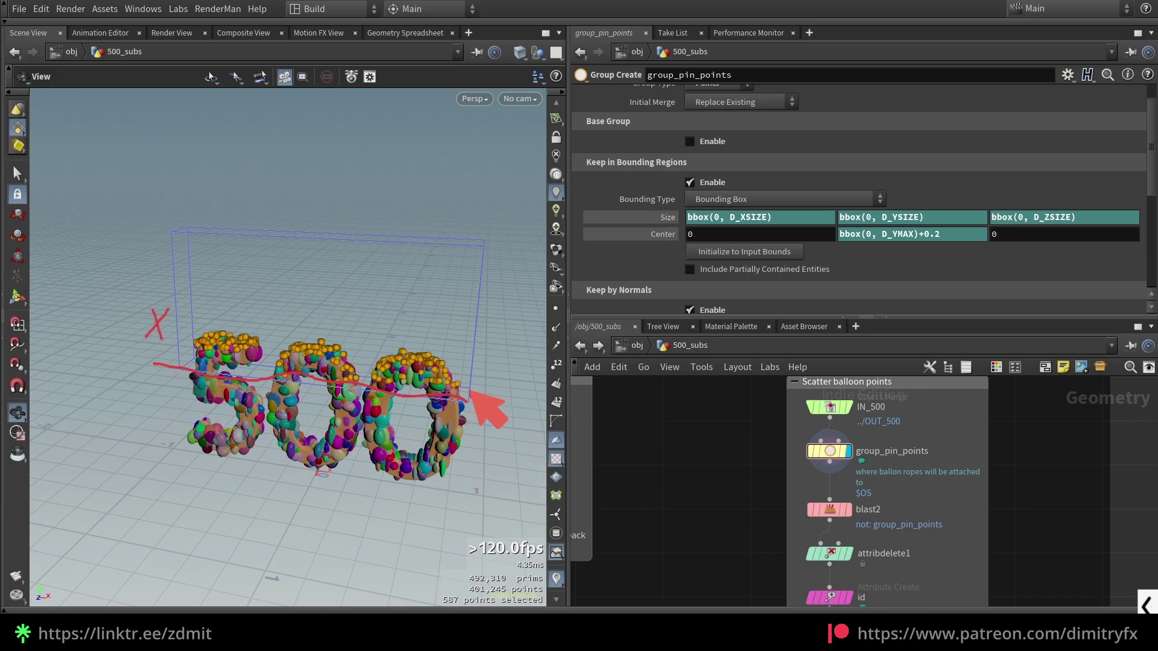
pyautogui.moveTo(477, 362); pyautogui.dragTo(509, 381)
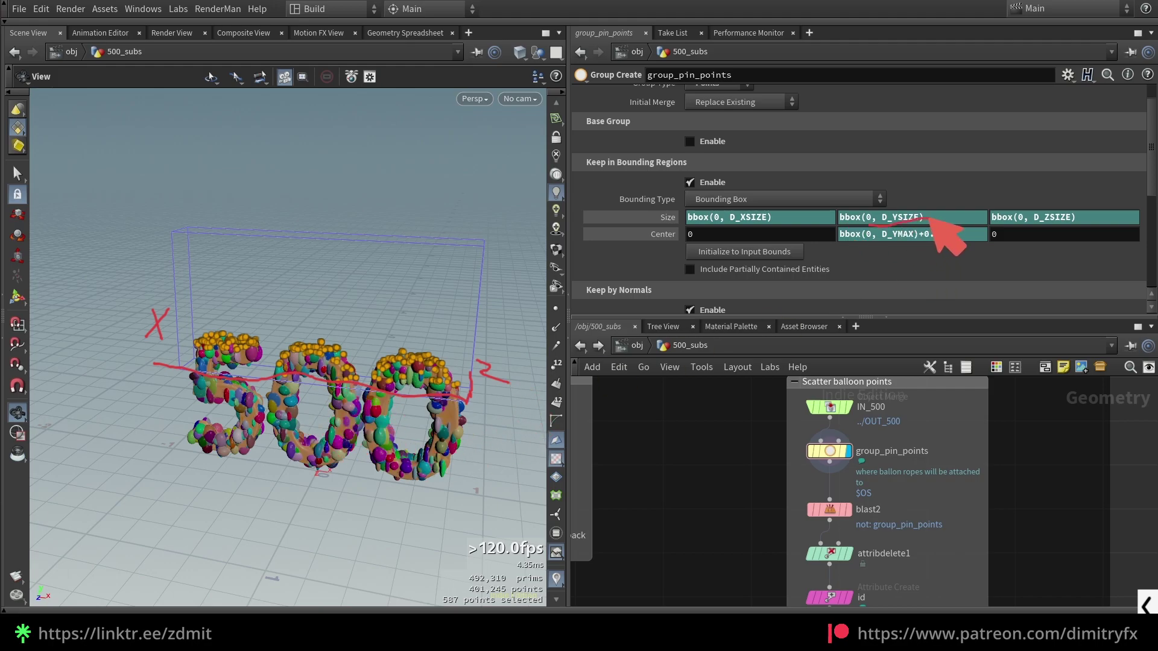
pyautogui.moveTo(336, 474)
pyautogui.mouseDown()
pyautogui.moveTo(362, 317)
pyautogui.moveTo(336, 224)
pyautogui.moveTo(329, 507)
pyautogui.mouseUp()
pyautogui.hotkey('ctrl', 'z')
# Step: Examine the Keep by Normals direction and spread angle against the grouped points on the last zero
pyautogui.moveTo(371, 246)
pyautogui.mouseDown()
pyautogui.moveTo(386, 225)
pyautogui.moveTo(399, 254)
pyautogui.mouseUp()
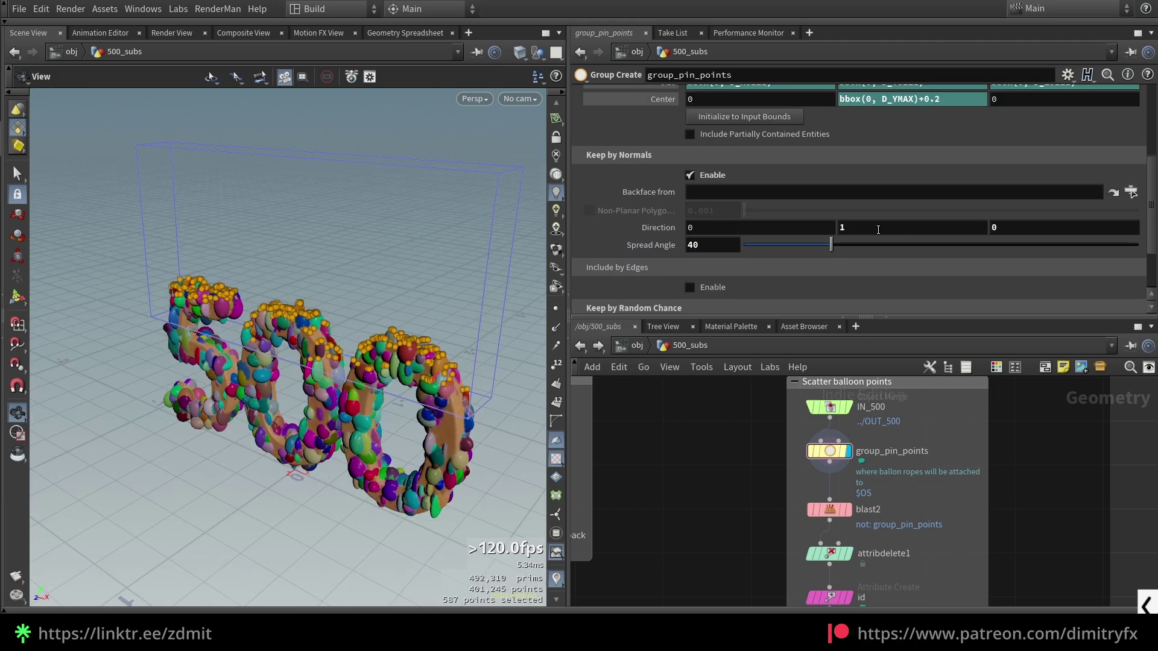
pyautogui.moveTo(453, 375)
pyautogui.mouseDown()
pyautogui.moveTo(449, 362)
pyautogui.moveTo(431, 391)
pyautogui.moveTo(458, 368)
pyautogui.moveTo(404, 142)
pyautogui.mouseUp()
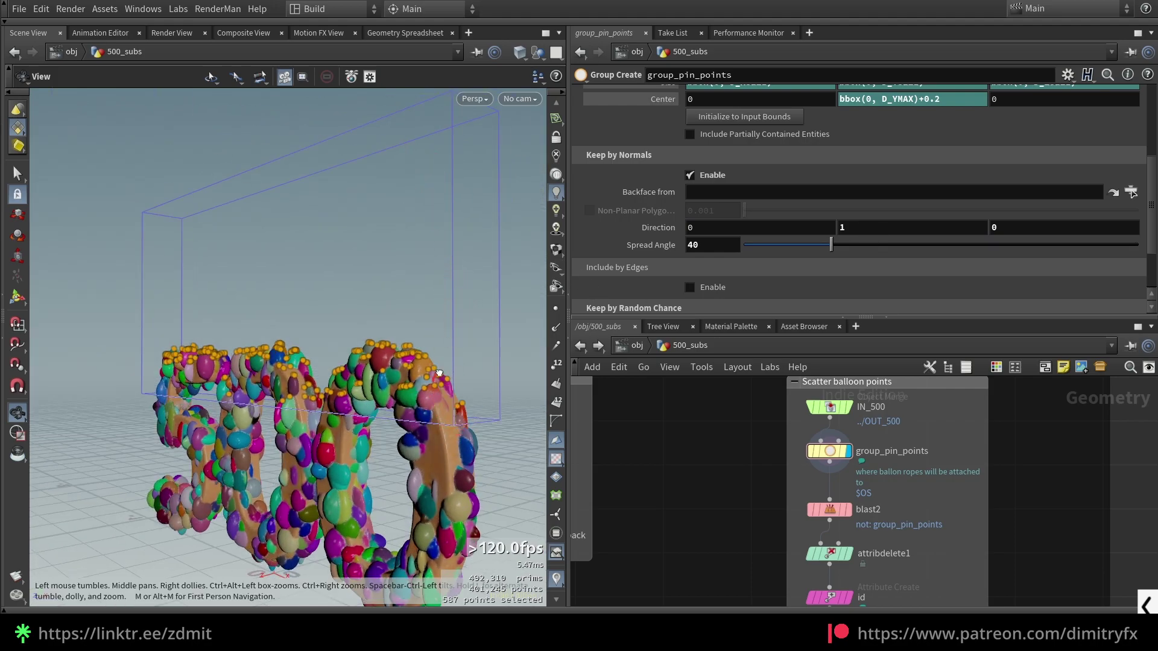
pyautogui.moveTo(440, 379)
pyautogui.mouseDown()
pyautogui.moveTo(472, 417)
pyautogui.moveTo(576, 417)
pyautogui.mouseUp()
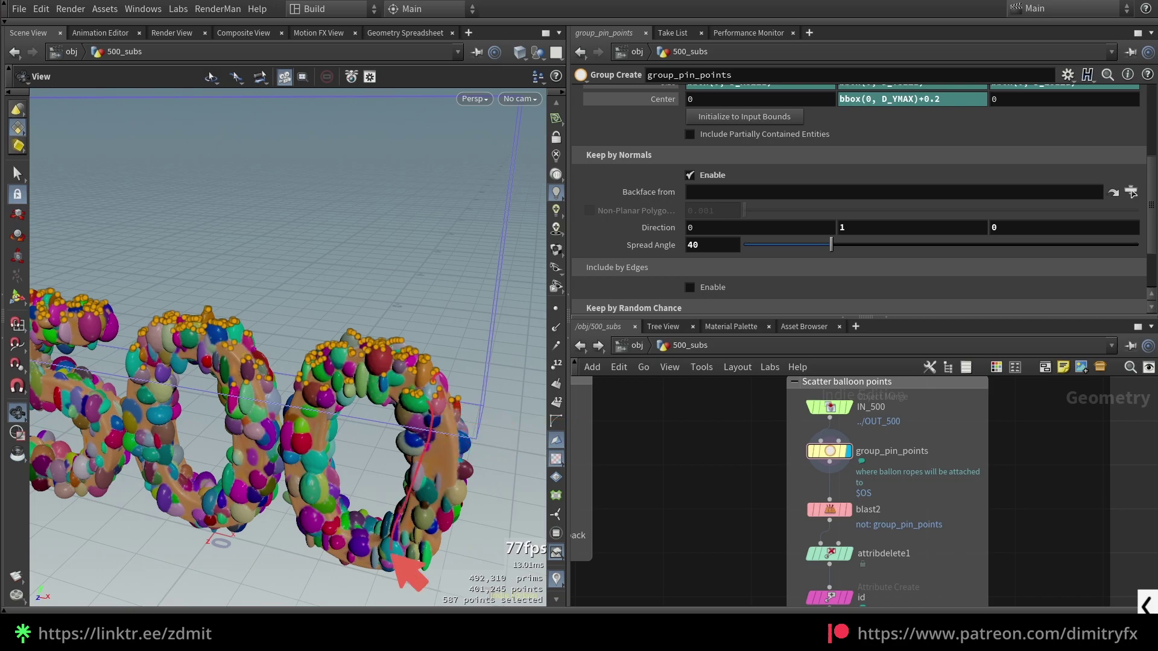
pyautogui.moveTo(453, 411); pyautogui.dragTo(428, 252)
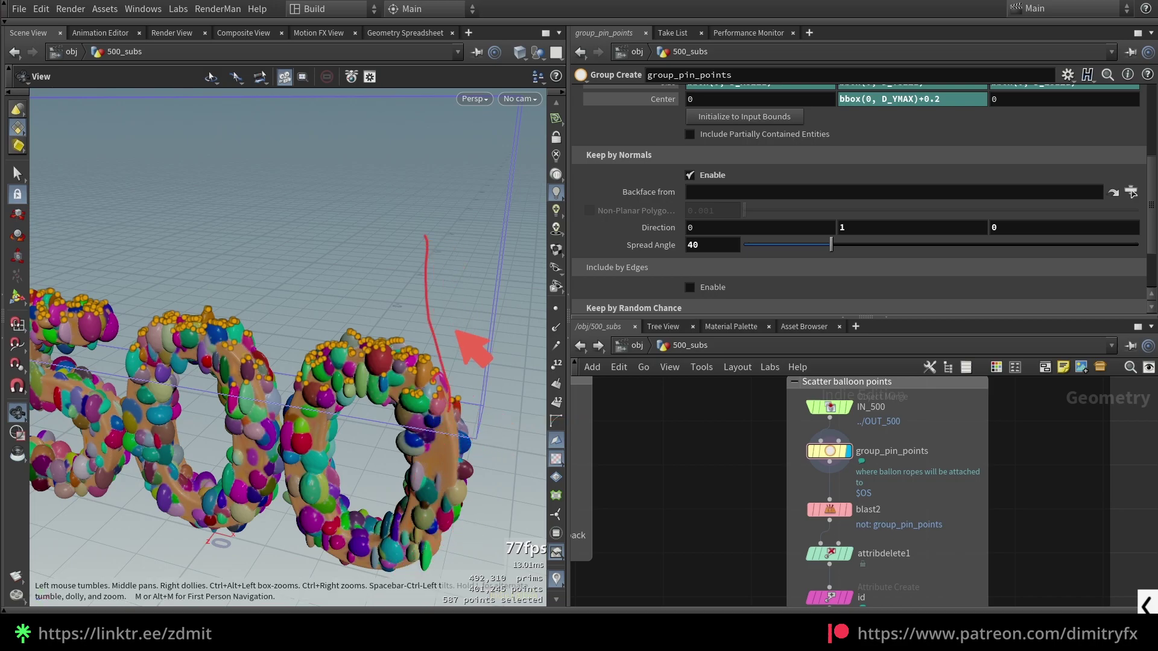
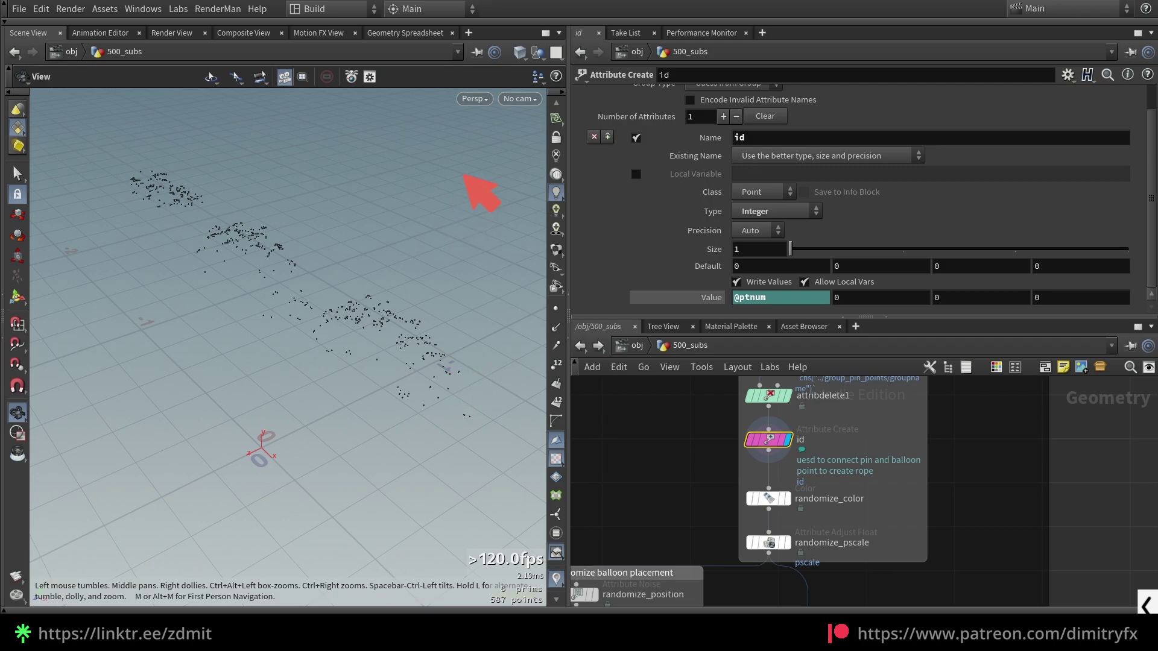
pyautogui.moveTo(474, 175); pyautogui.dragTo(407, 247)
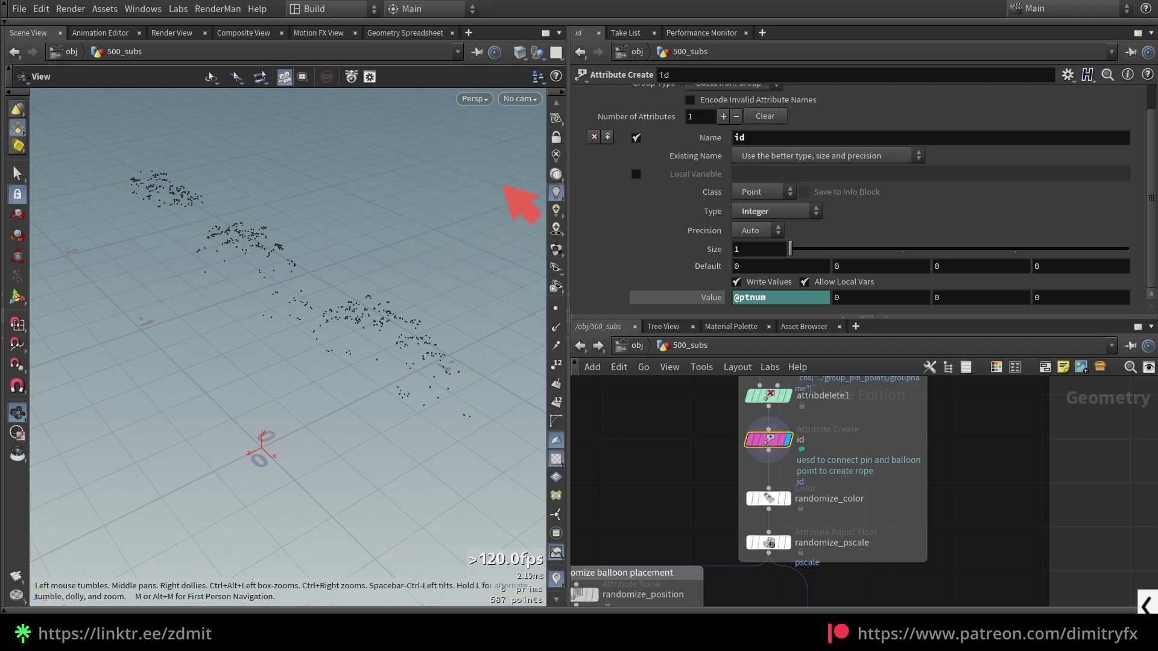
pyautogui.moveTo(495, 161); pyautogui.dragTo(489, 202)
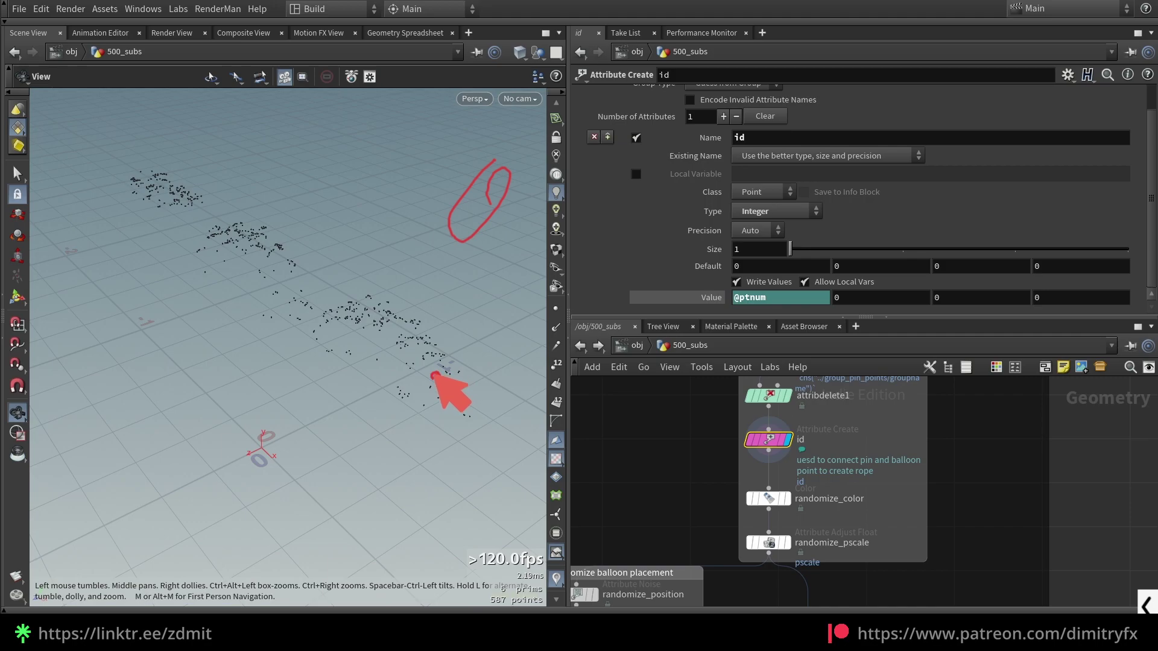
pyautogui.moveTo(438, 392); pyautogui.dragTo(440, 383)
pyautogui.hotkey('ctrl', 'z')
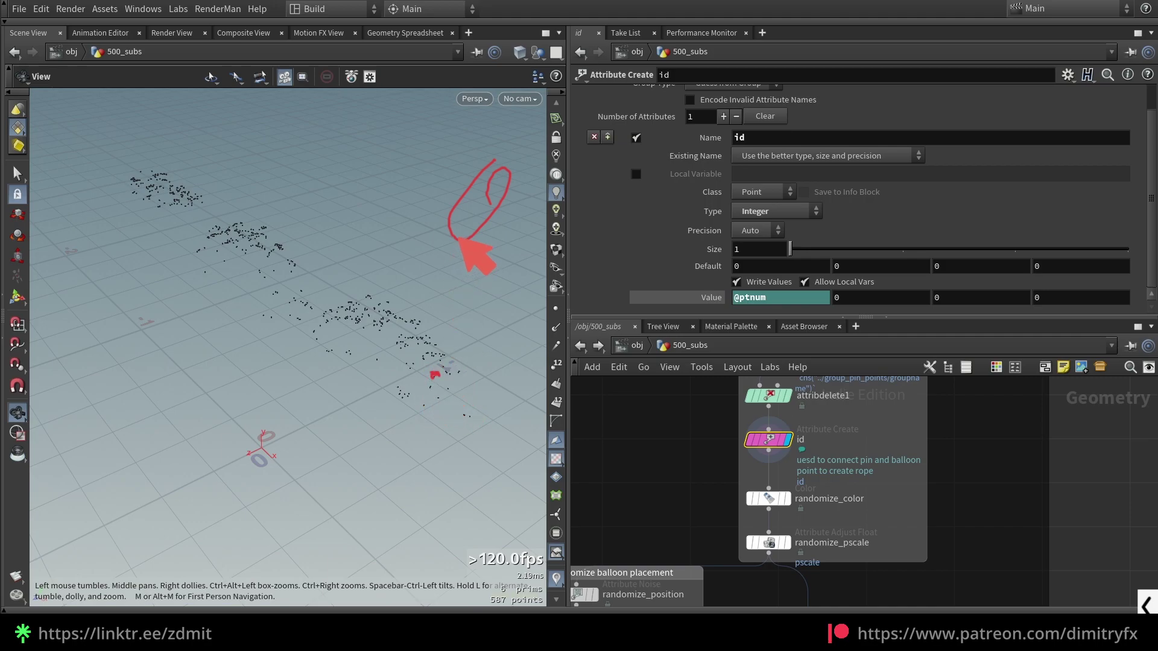
pyautogui.moveTo(459, 238)
pyautogui.mouseDown()
pyautogui.moveTo(435, 371)
pyautogui.moveTo(449, 243)
pyautogui.mouseUp()
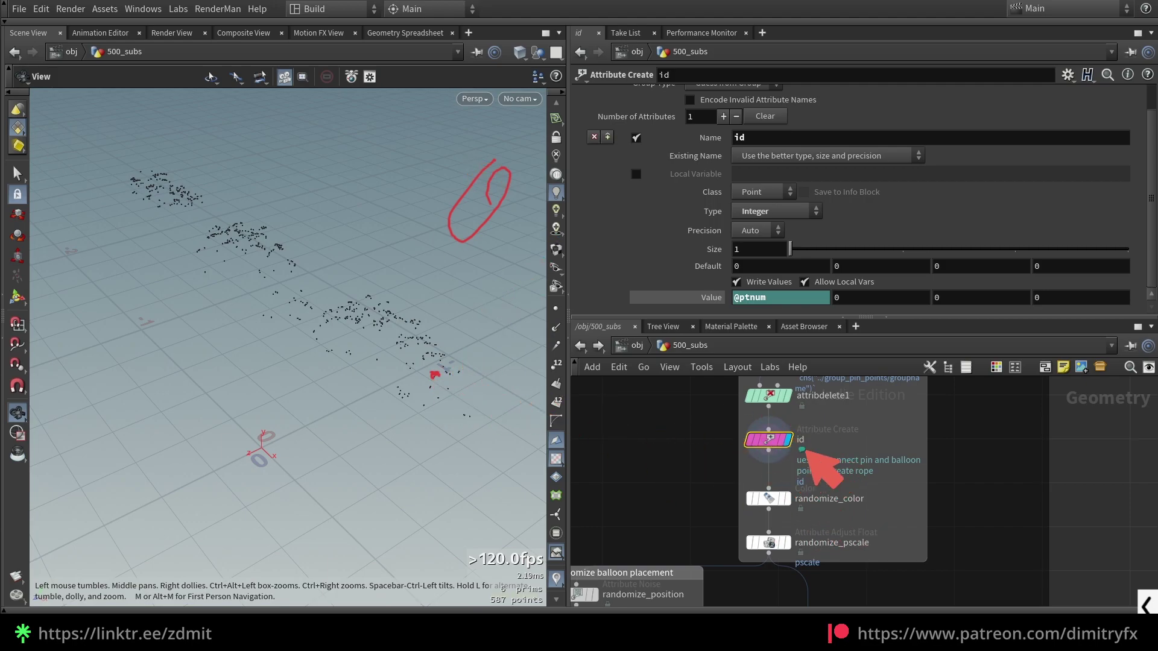
# Step: Display randomize_color and randomize_pscale in turn, and review randomize_pscale's operation, pattern type and minimum and maximum values
pyautogui.click(789, 499)
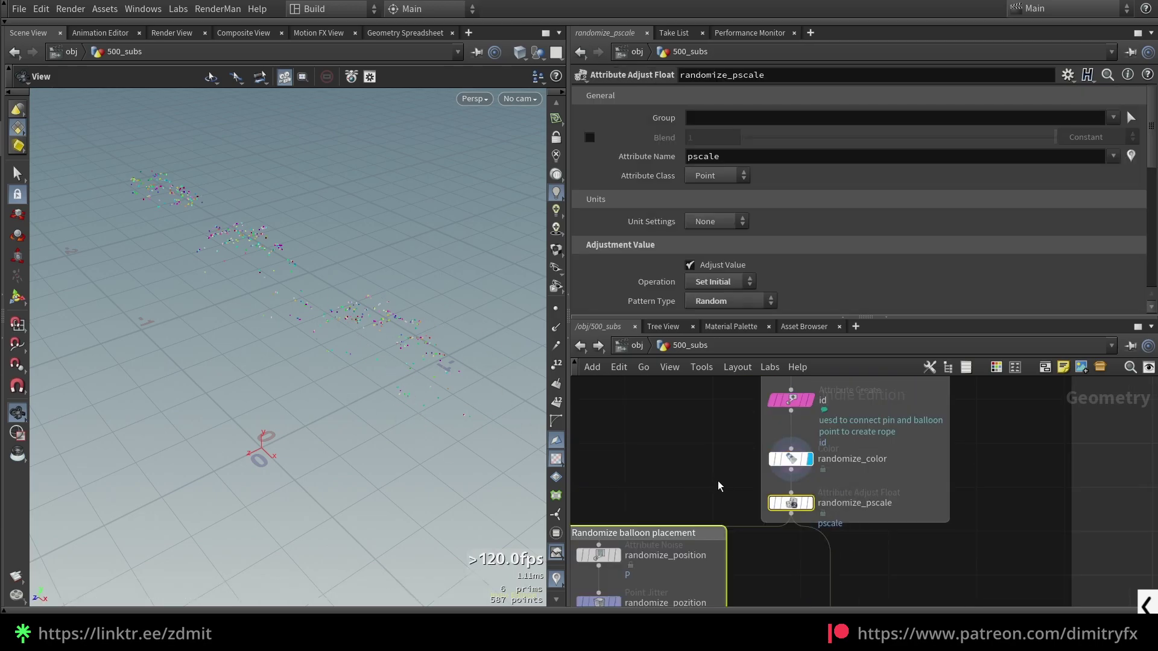
pyautogui.click(810, 503)
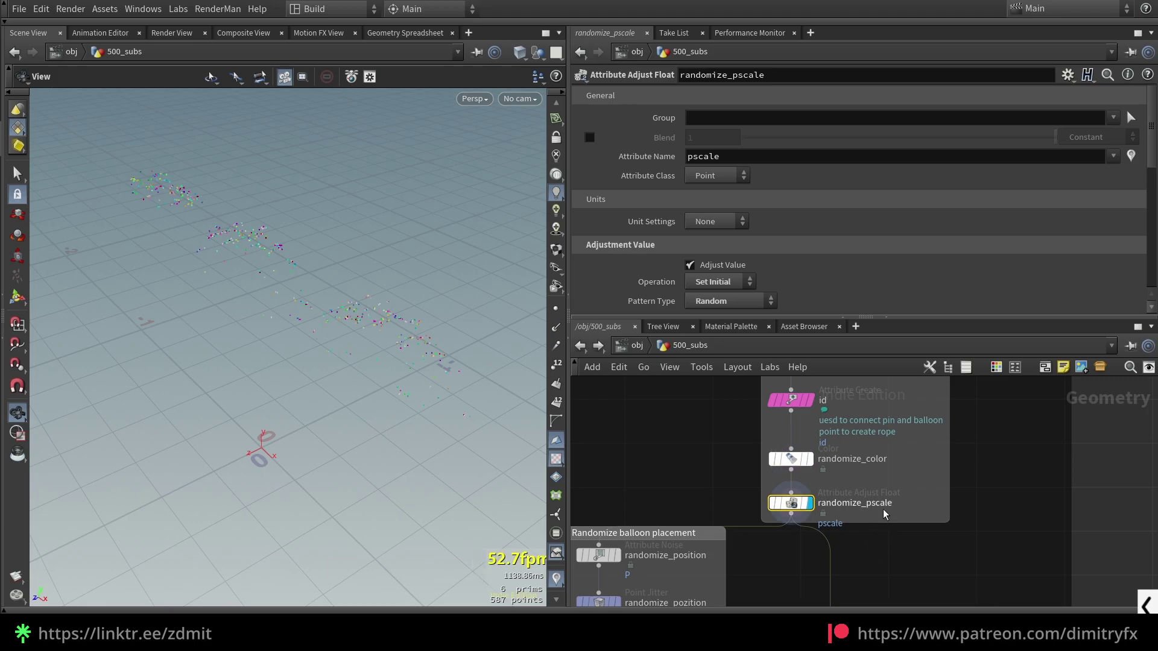
pyautogui.scroll(-3, 777, 272)
pyautogui.click(729, 163)
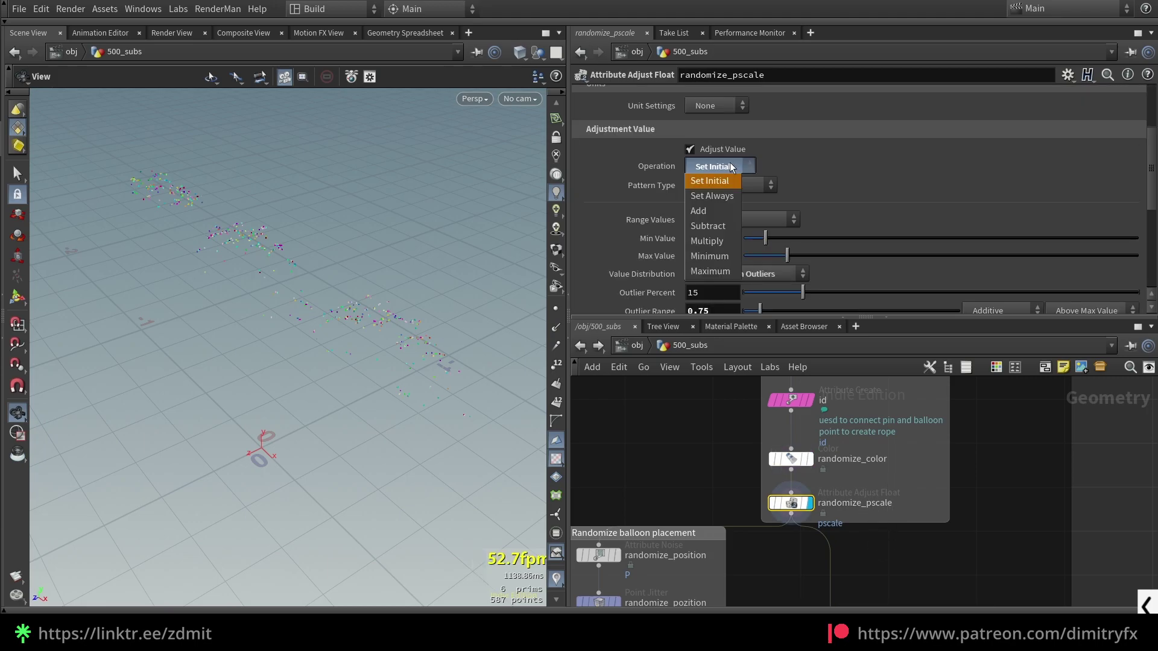
pyautogui.click(730, 164)
pyautogui.click(754, 188)
pyautogui.click(754, 188)
pyautogui.scroll(-2, 754, 187)
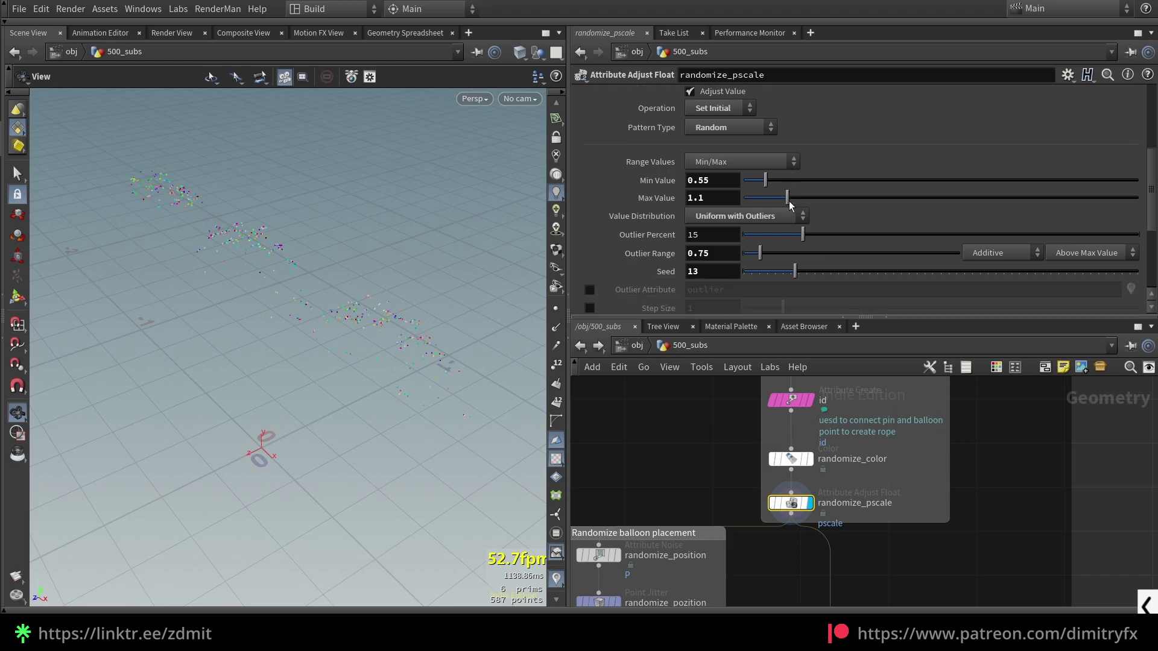
pyautogui.click(711, 180)
pyautogui.click(706, 199)
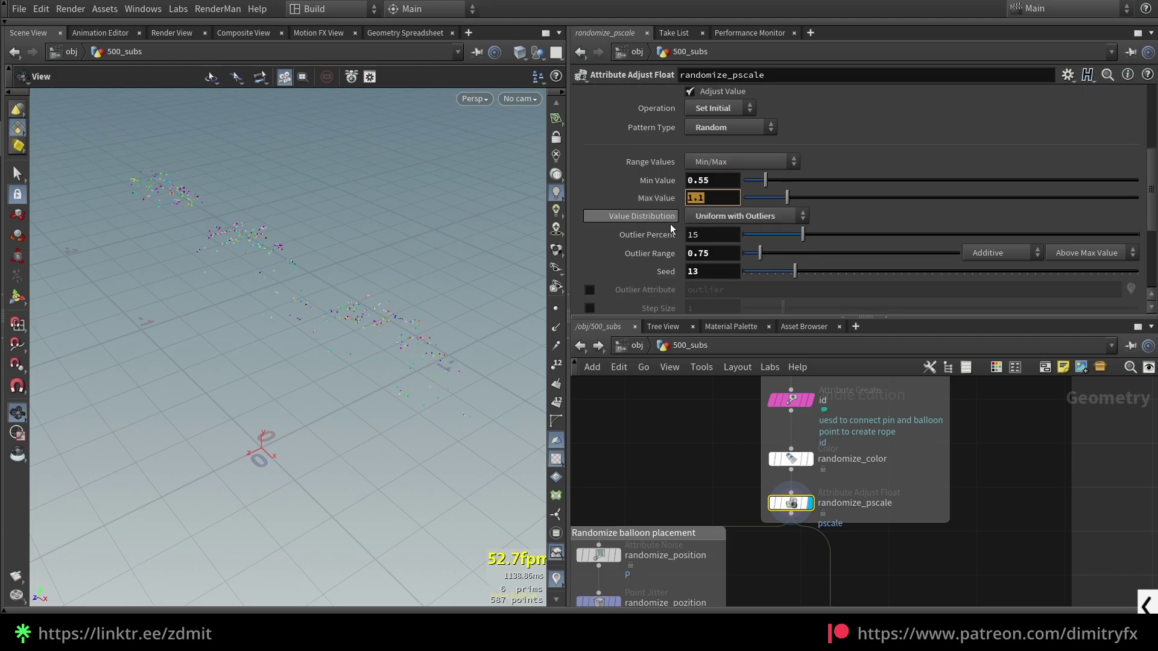
# Step: Display the copytopoints2 node below the Randomize balloon placement group to view the copied balloons
pyautogui.scroll(-3, 742, 482)
pyautogui.moveTo(715, 500); pyautogui.dragTo(744, 443, button='middle')
pyautogui.moveTo(642, 578); pyautogui.dragTo(681, 551, button='middle')
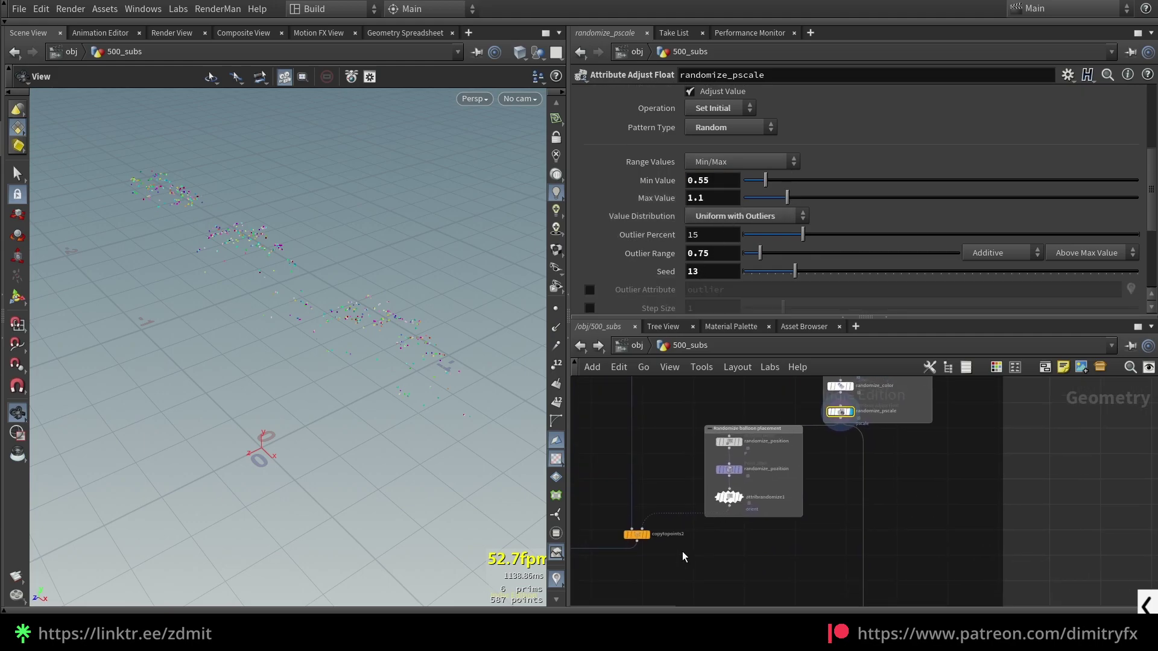
pyautogui.click(648, 535)
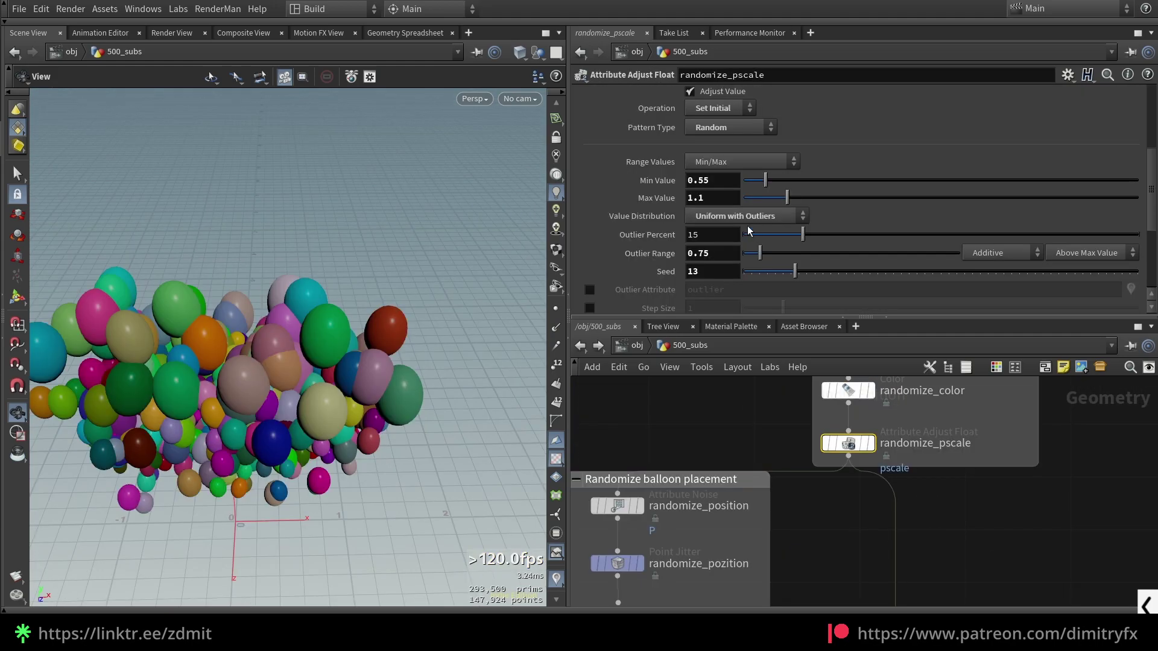
# Step: Try Uniform with Remapping as the value distribution of randomize_pscale, and undo the change
pyautogui.click(737, 217)
pyautogui.click(736, 217)
pyautogui.click(732, 223)
pyautogui.moveTo(322, 355); pyautogui.dragTo(306, 318)
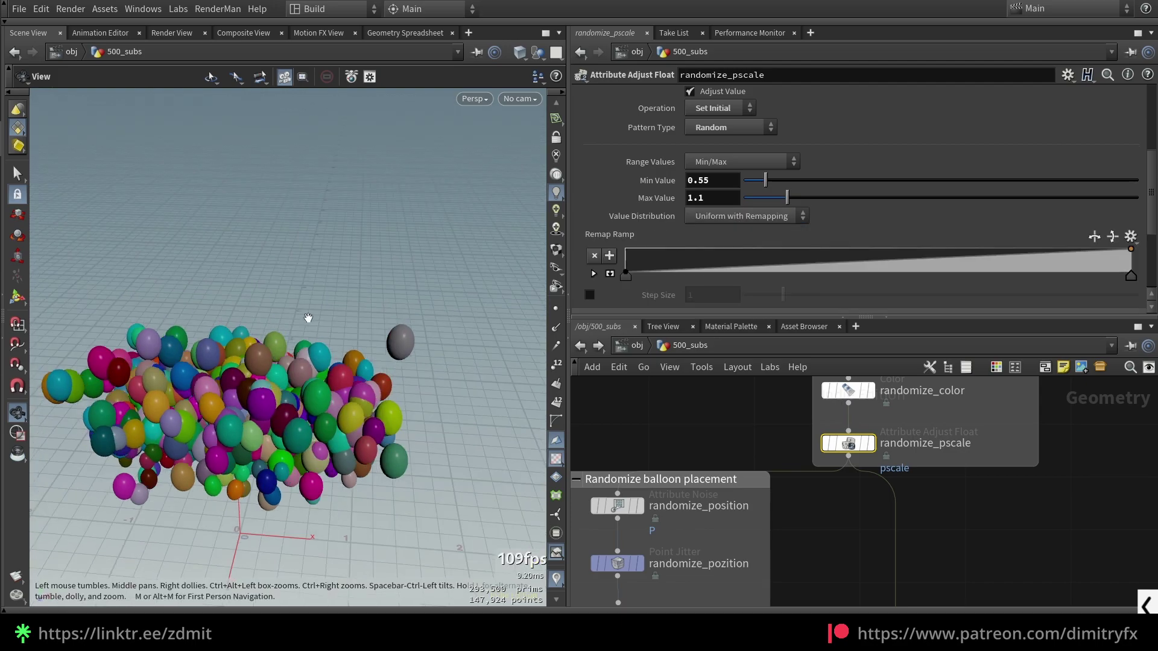
pyautogui.hotkey('ctrl', 'z')
pyautogui.moveTo(356, 491); pyautogui.dragTo(231, 372)
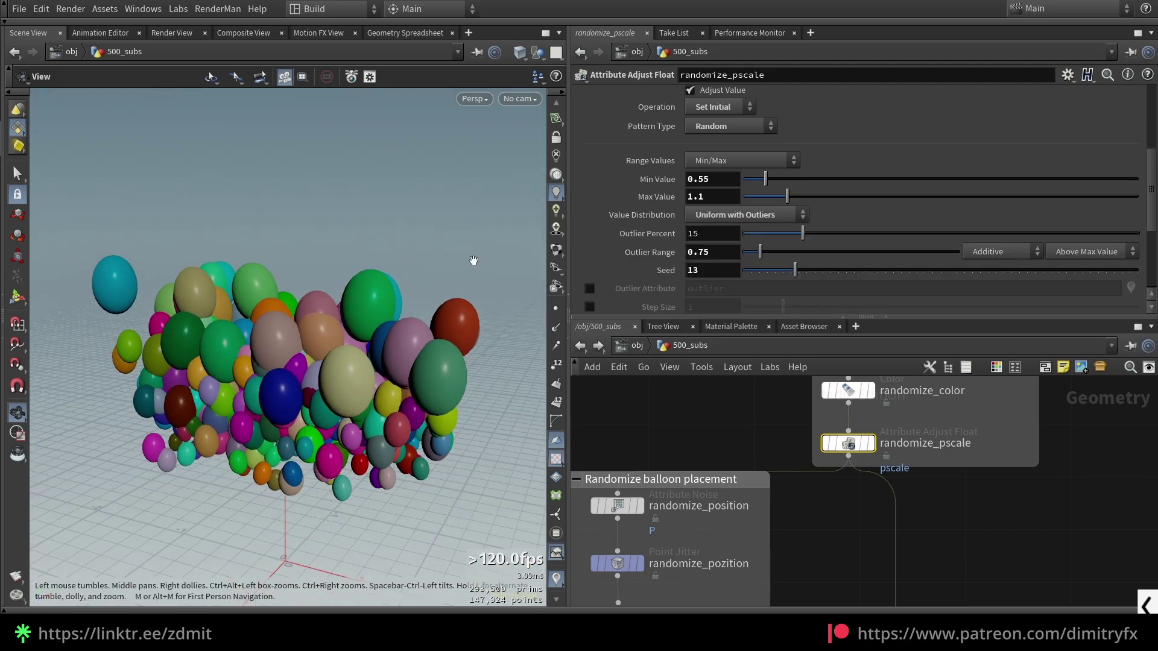
# Step: Try a larger outlier range and a lower outlier percent in randomize_pscale, undoing each change
pyautogui.moveTo(760, 252); pyautogui.dragTo(873, 252)
pyautogui.hotkey('ctrl', 'z')
pyautogui.hotkey('ctrl', 'z')
pyautogui.moveTo(803, 232); pyautogui.dragTo(766, 234)
pyautogui.hotkey('ctrl', 'z')
# Step: Try a different seed in randomize_color, and undo the change
pyautogui.moveTo(846, 395); pyautogui.dragTo(850, 416, button='middle')
pyautogui.click(852, 411)
pyautogui.moveTo(774, 186)
pyautogui.mouseDown()
pyautogui.moveTo(955, 183)
pyautogui.moveTo(765, 201)
pyautogui.mouseUp()
pyautogui.hotkey('ctrl', 'z')
# Step: Review the Attribute Noise settings of randomize_position and the Point Jitter settings of randomize_pozition
pyautogui.moveTo(658, 529); pyautogui.dragTo(828, 433, button='middle')
pyautogui.click(793, 431)
pyautogui.click(814, 431)
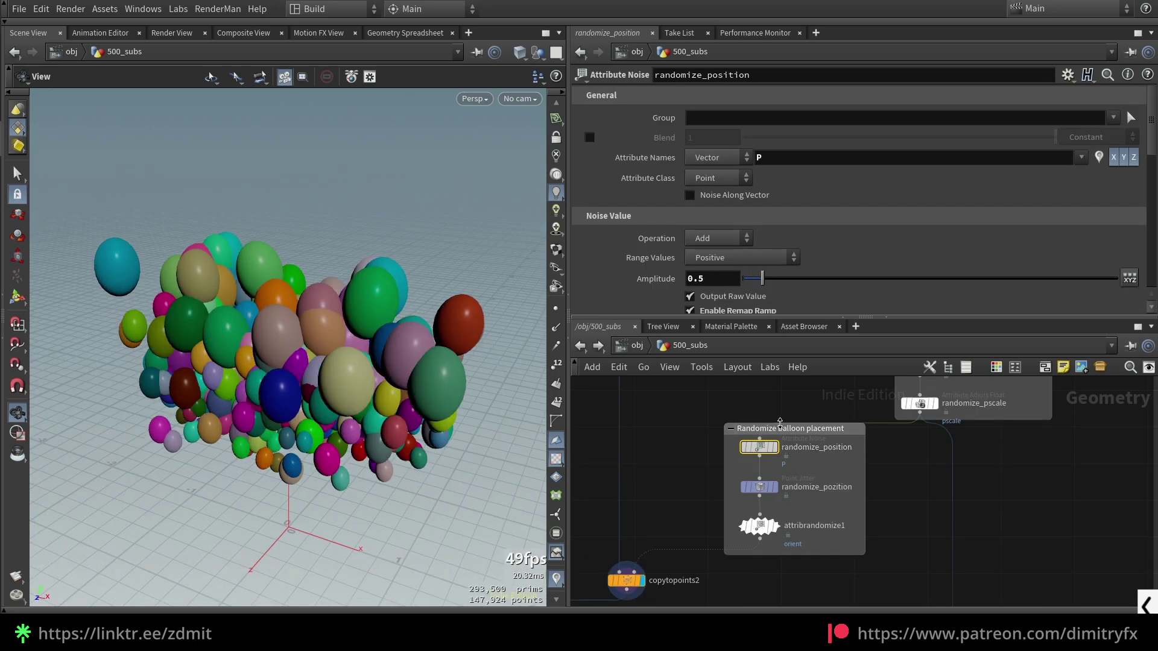
pyautogui.click(773, 488)
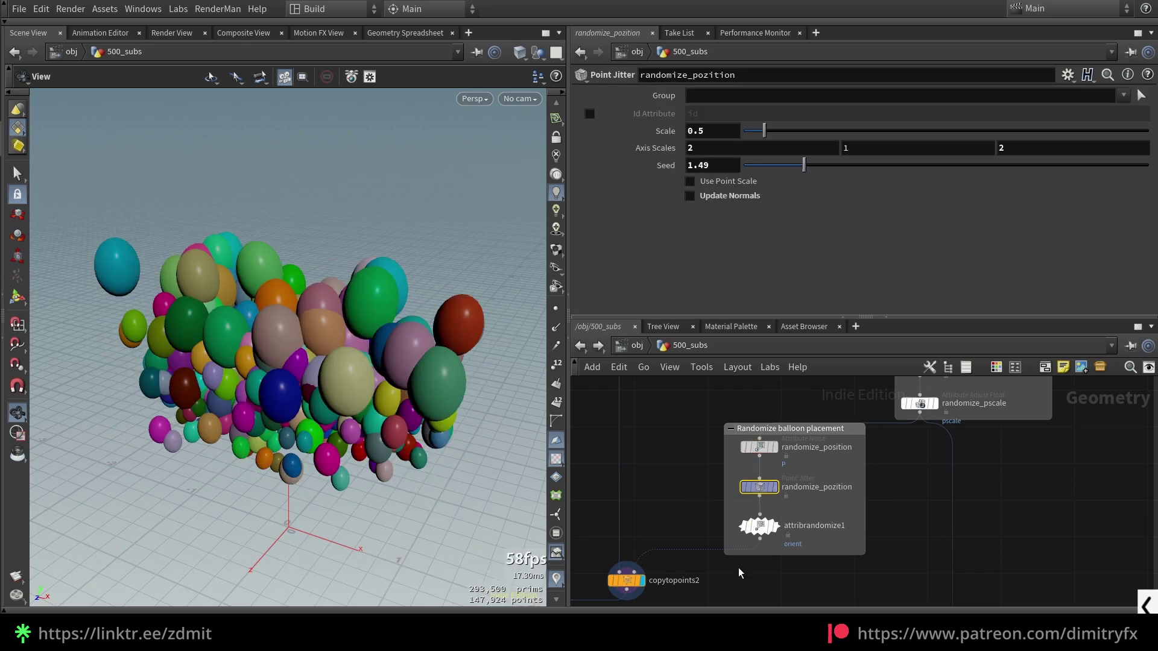
pyautogui.scroll(3, 783, 580)
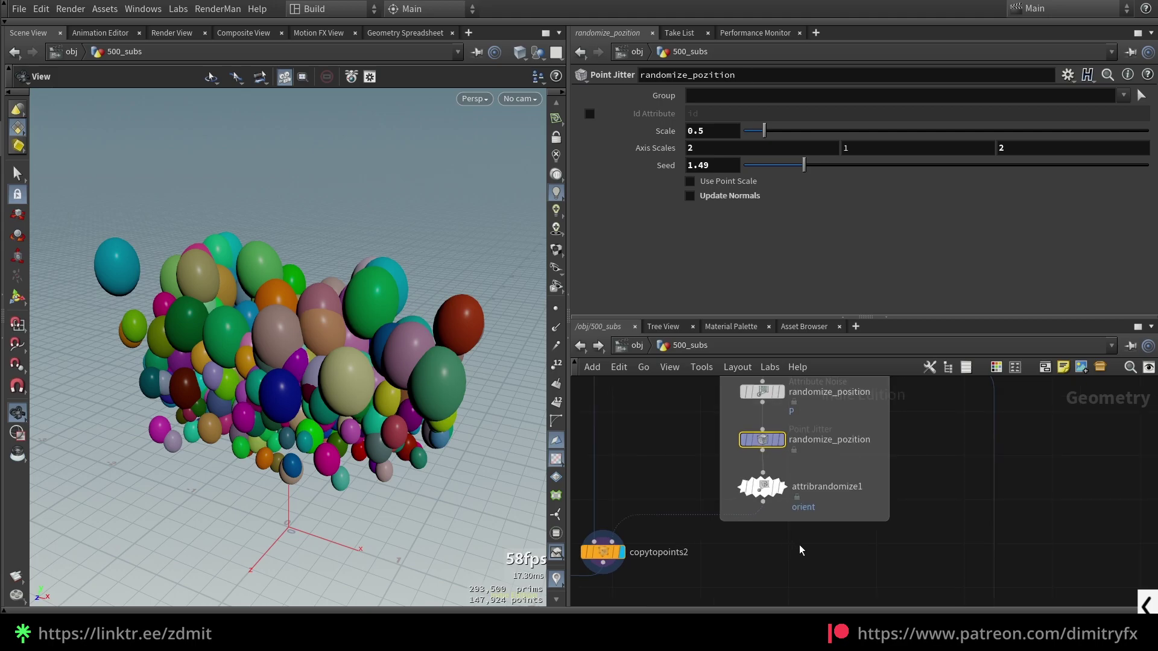
# Step: Try a cone angle of 46.9 for the orient randomization in attribrandomize1, and undo the change
pyautogui.click(762, 487)
pyautogui.moveTo(779, 264); pyautogui.dragTo(847, 276)
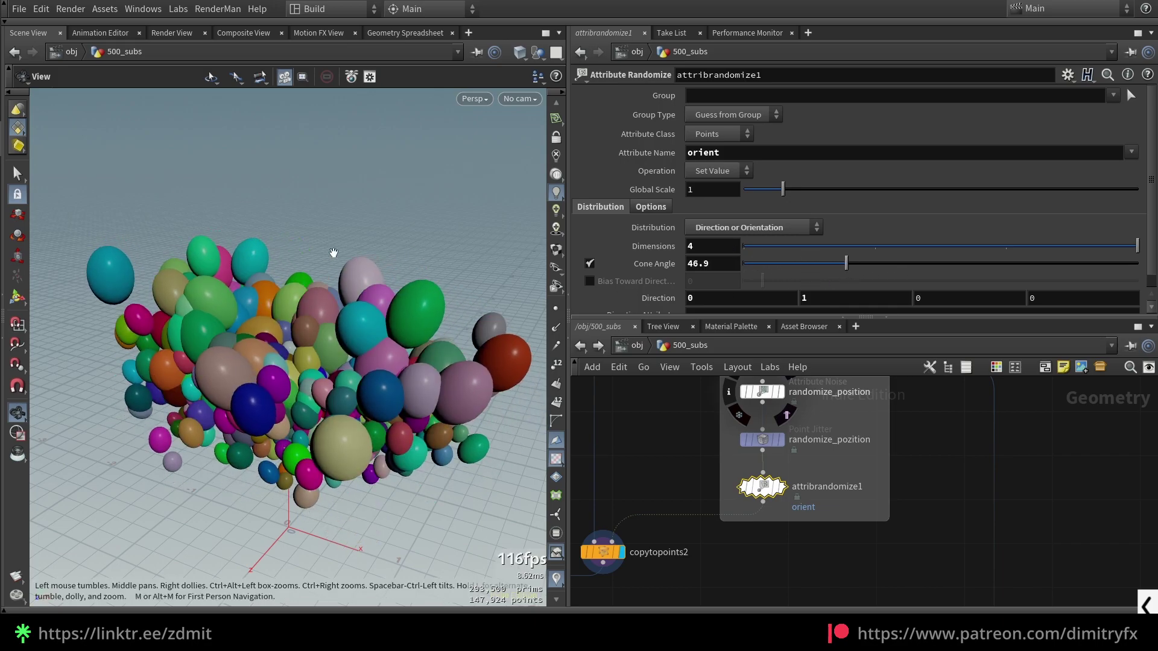
pyautogui.moveTo(333, 250); pyautogui.dragTo(317, 301)
pyautogui.hotkey('ctrl', 'z')
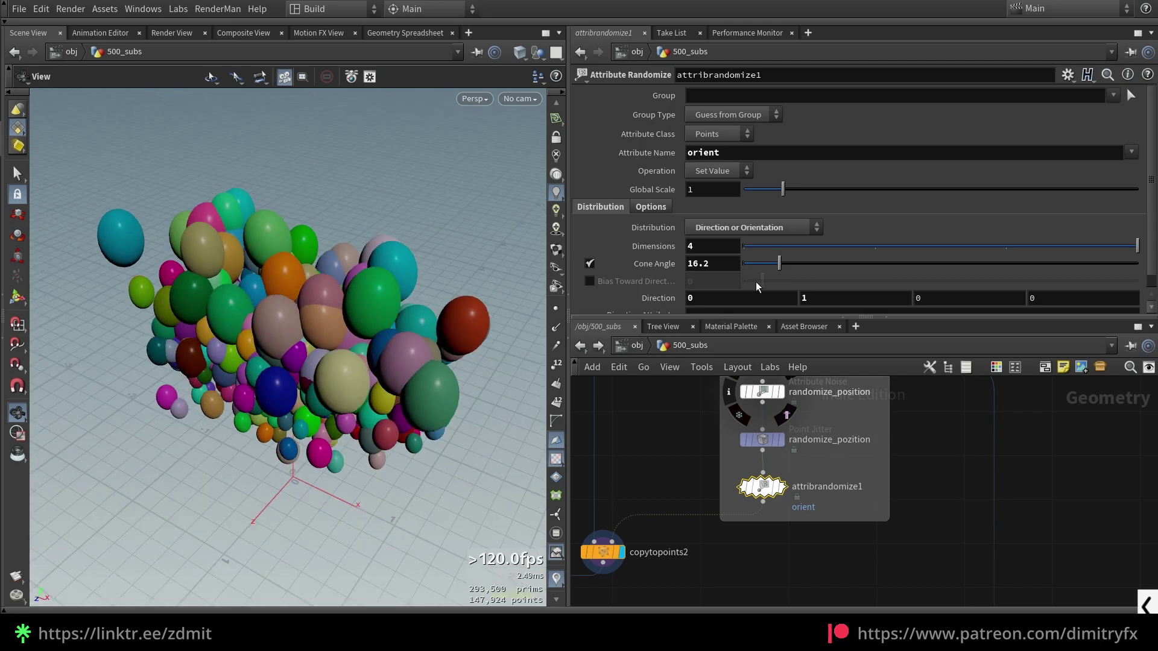
# Step: Set the cone angle of the orient randomization in attribrandomize1 to 25 and inspect the tilted balloons
pyautogui.moveTo(779, 263); pyautogui.dragTo(793, 264)
pyautogui.moveTo(713, 263); pyautogui.dragTo(682, 266)
pyautogui.write('25')
pyautogui.press('Return')
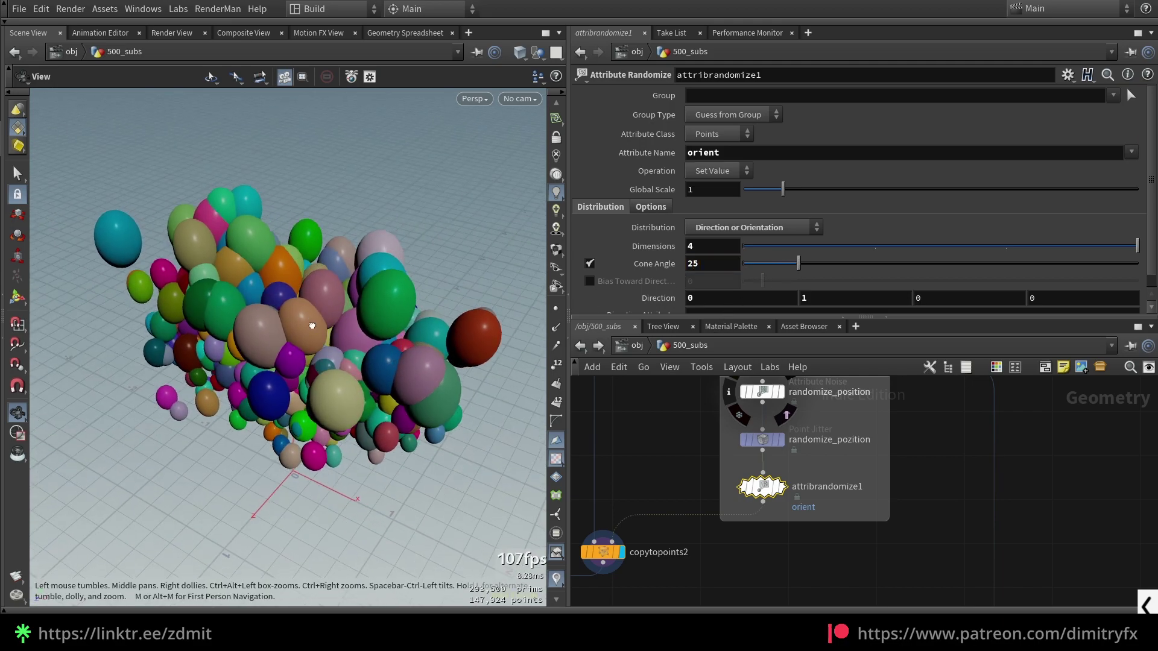
pyautogui.moveTo(302, 301); pyautogui.dragTo(385, 283)
# Step: Select copytopoints2 and review how it copies the balloons onto the target points
pyautogui.scroll(-3, 849, 541)
pyautogui.moveTo(797, 553); pyautogui.dragTo(803, 541, button='middle')
pyautogui.click(682, 536)
pyautogui.scroll(-3, 647, 464)
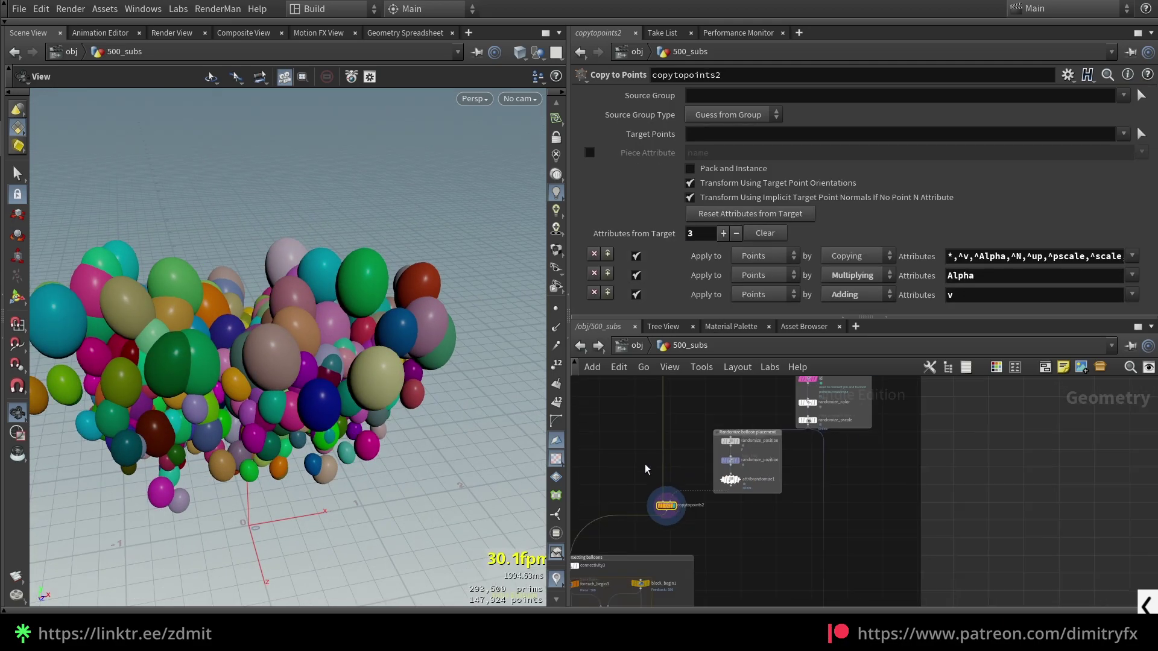
# Step: Review the move_up_and_back and color1 nodes in the IN_balloon branch that feeds copytopoints2
pyautogui.moveTo(645, 464); pyautogui.dragTo(686, 536, button='middle')
pyautogui.scroll(5, 687, 537)
pyautogui.click(739, 523)
pyautogui.click(741, 475)
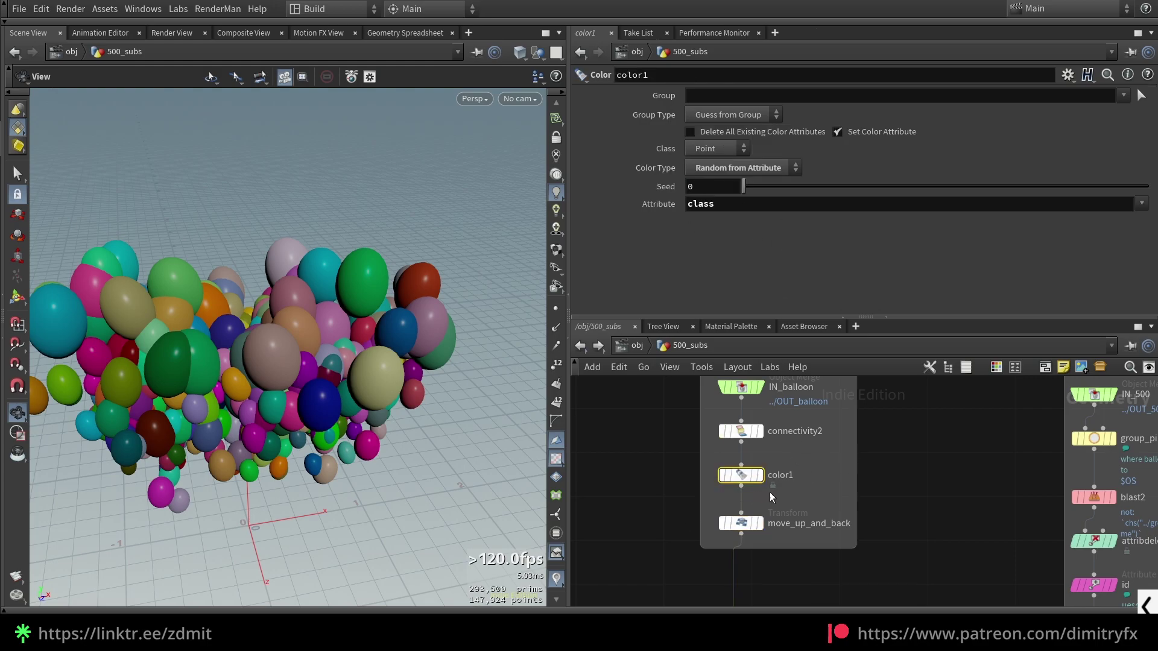
pyautogui.press('b')
pyautogui.moveTo(805, 458); pyautogui.dragTo(651, 402)
pyautogui.press('b')
# Step: Return to copytopoints2 and inspect the copied balloons from a lower angle
pyautogui.scroll(-3, 660, 525)
pyautogui.moveTo(693, 555); pyautogui.dragTo(754, 471, button='middle')
pyautogui.click(771, 521)
pyautogui.moveTo(347, 377); pyautogui.dragTo(320, 355)
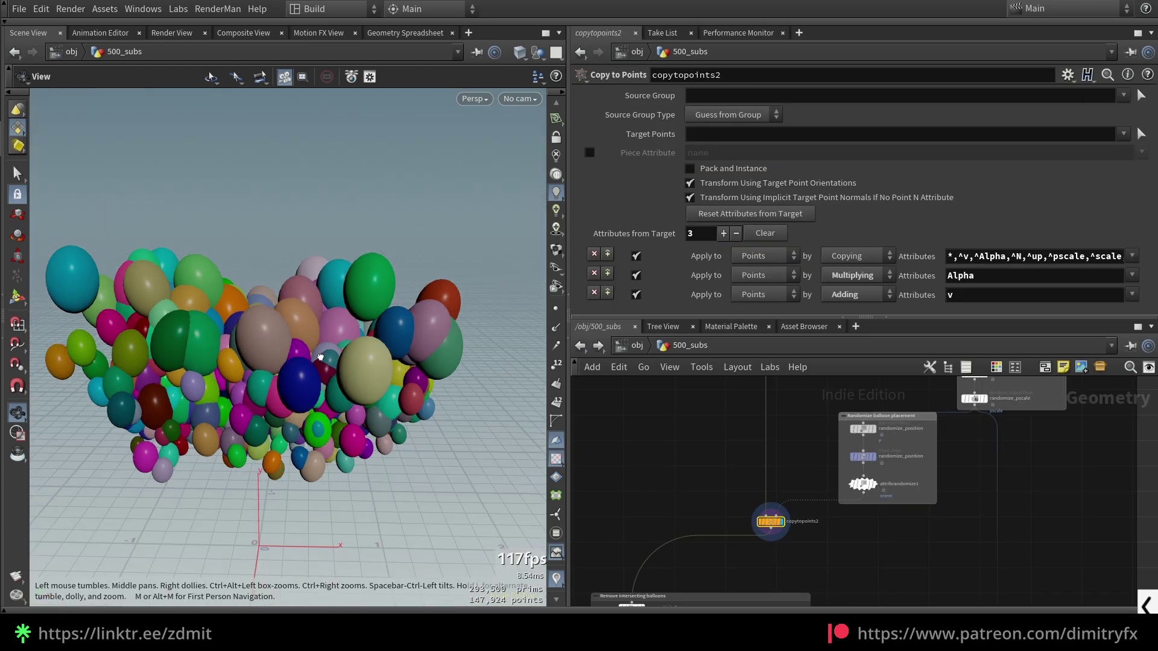
# Step: Locate the Remove intersecting balloons group and examine the overlapping green balloons up close
pyautogui.scroll(2, 810, 548)
pyautogui.moveTo(810, 549); pyautogui.dragTo(929, 393, button='middle')
pyautogui.scroll(-1, 928, 394)
pyautogui.moveTo(459, 363); pyautogui.dragTo(450, 368)
pyautogui.moveTo(880, 554); pyautogui.dragTo(899, 501, button='middle')
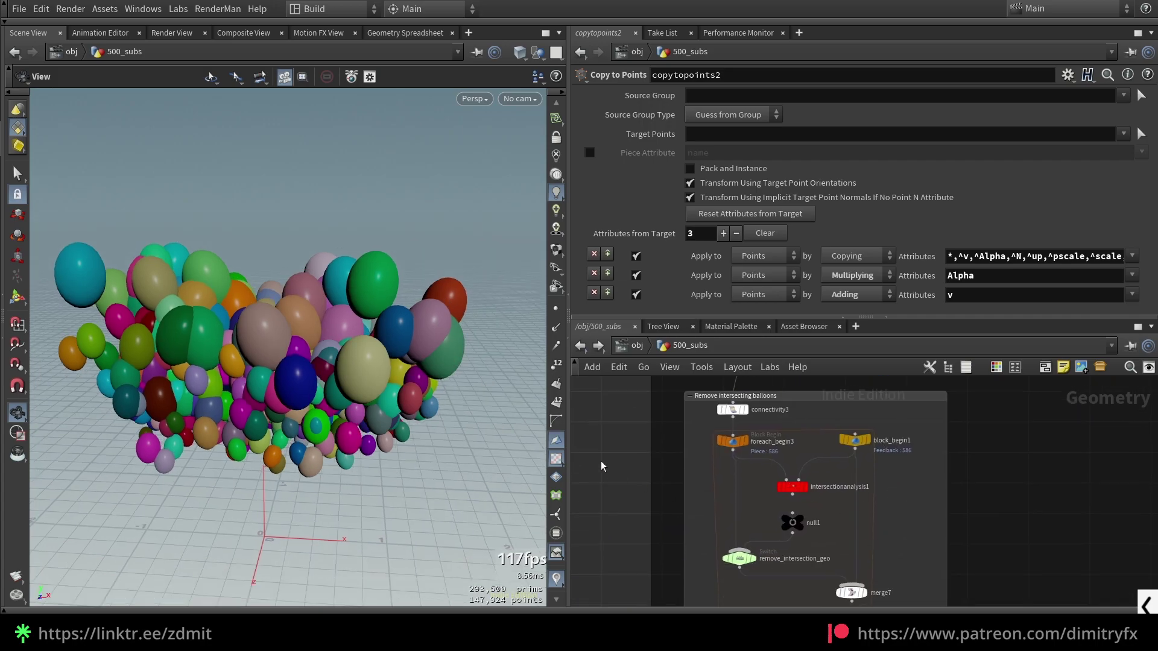
pyautogui.moveTo(413, 425); pyautogui.dragTo(437, 416, button='middle')
pyautogui.scroll(2, 206, 305)
pyautogui.press('F9')
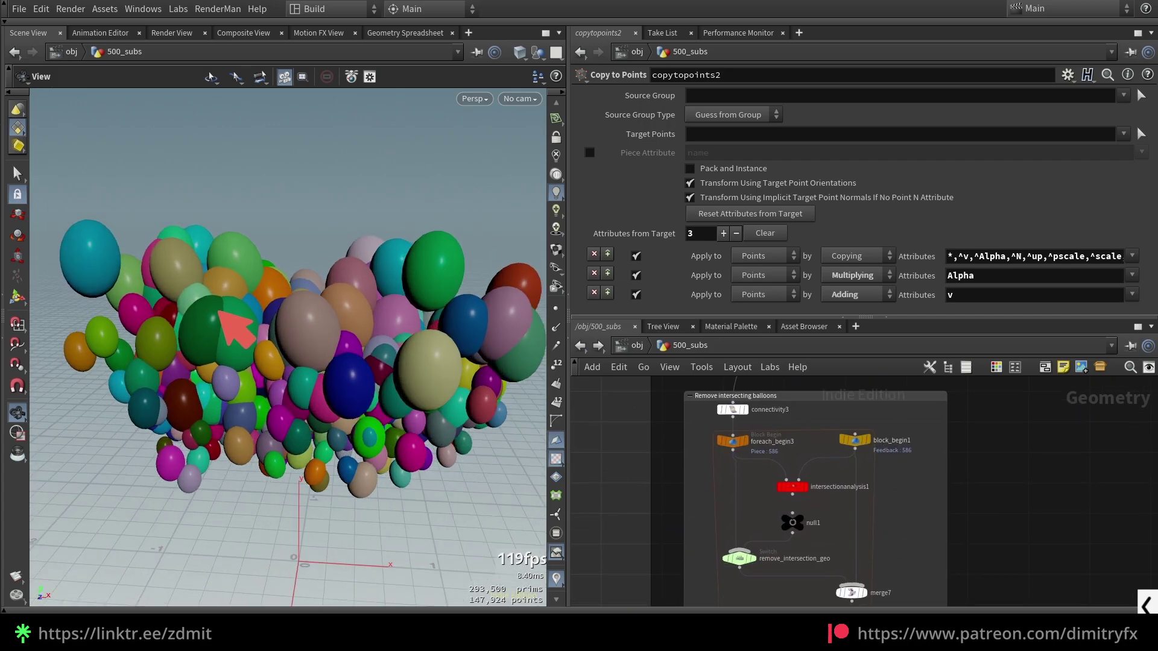
pyautogui.moveTo(223, 310); pyautogui.dragTo(218, 356)
pyautogui.press('Escape')
# Step: Examine the for-each loop in the Remove intersecting balloons group and open block_begin1's settings
pyautogui.scroll(-1, 949, 482)
pyautogui.moveTo(950, 483); pyautogui.dragTo(936, 470, button='middle')
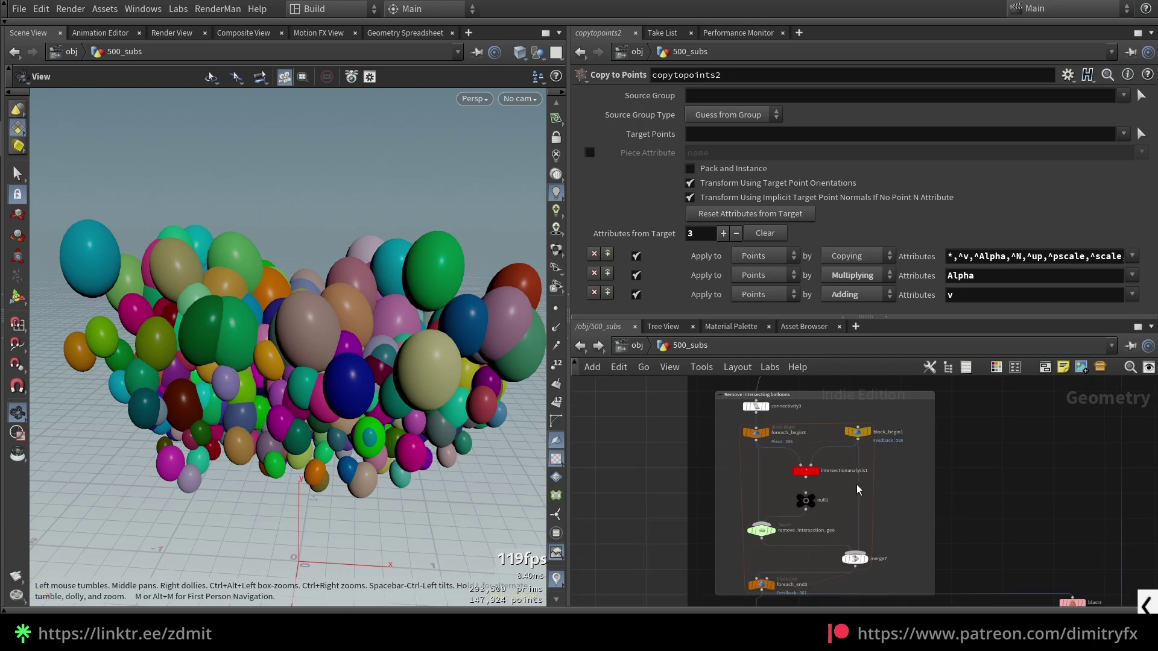
pyautogui.moveTo(770, 588); pyautogui.dragTo(764, 592)
pyautogui.scroll(2, 873, 430)
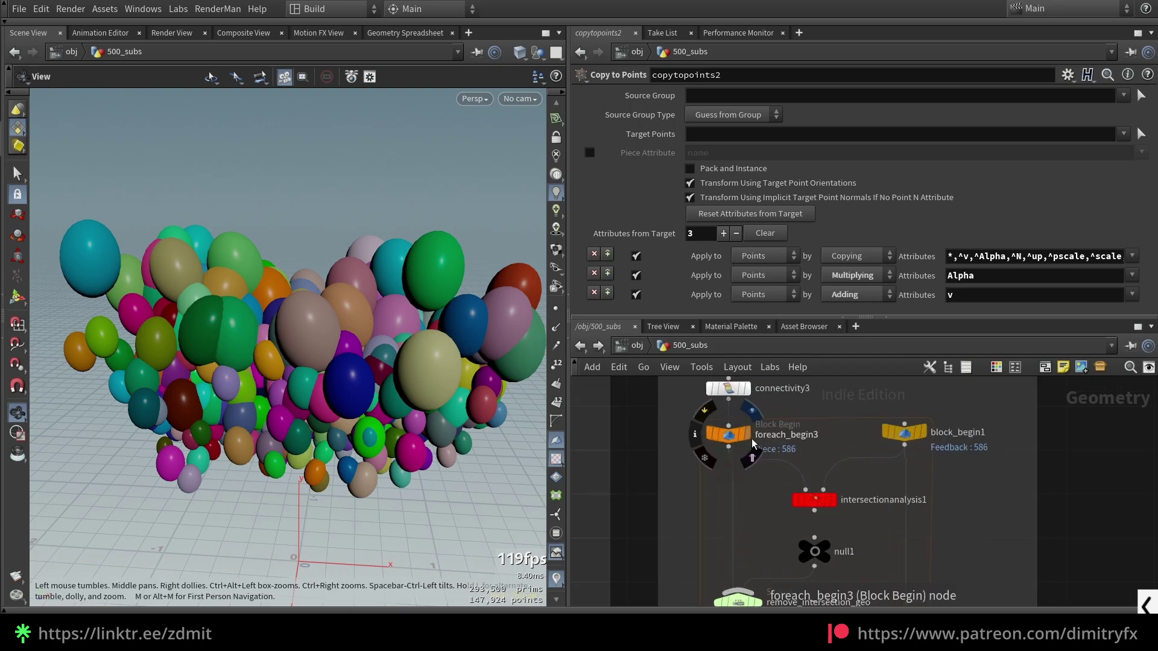
pyautogui.click(904, 432)
pyautogui.moveTo(995, 482); pyautogui.dragTo(948, 476, button='middle')
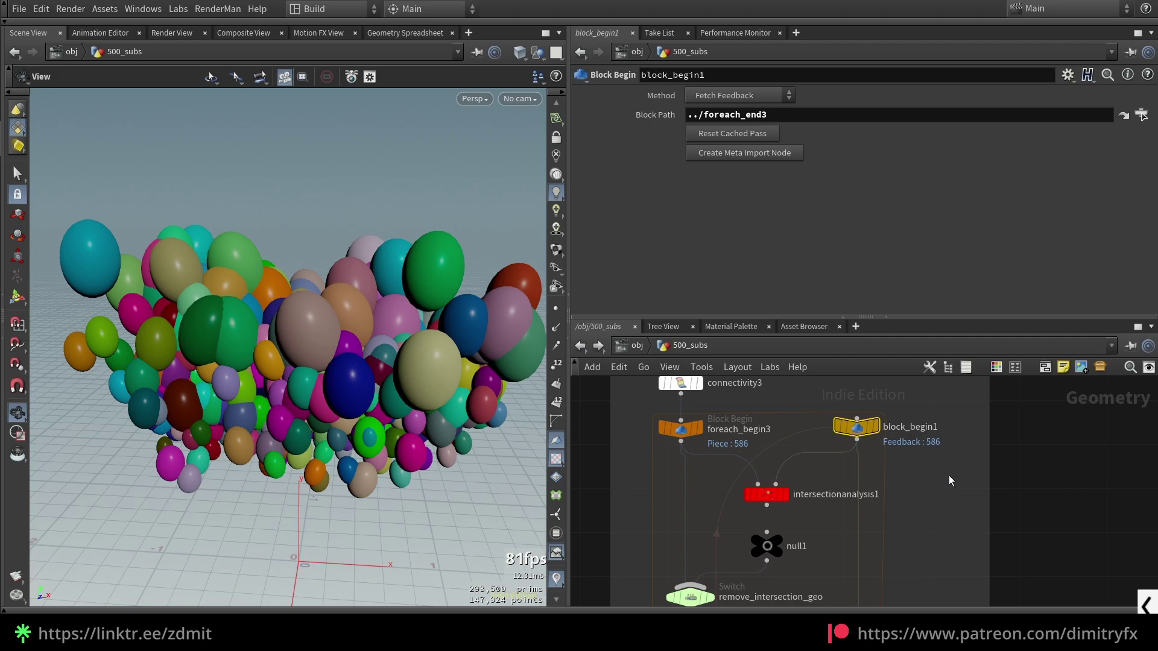
# Step: Review the Extract Piece or Point method and the block path of foreach_begin3
pyautogui.click(649, 443)
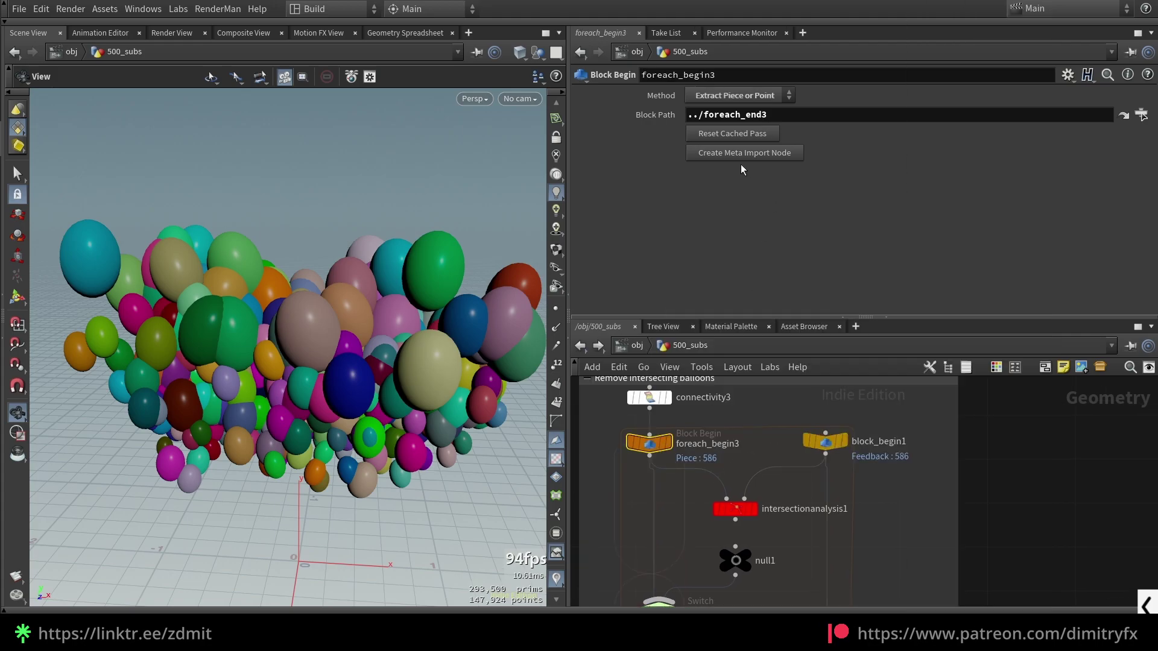
pyautogui.moveTo(786, 114); pyautogui.dragTo(685, 128)
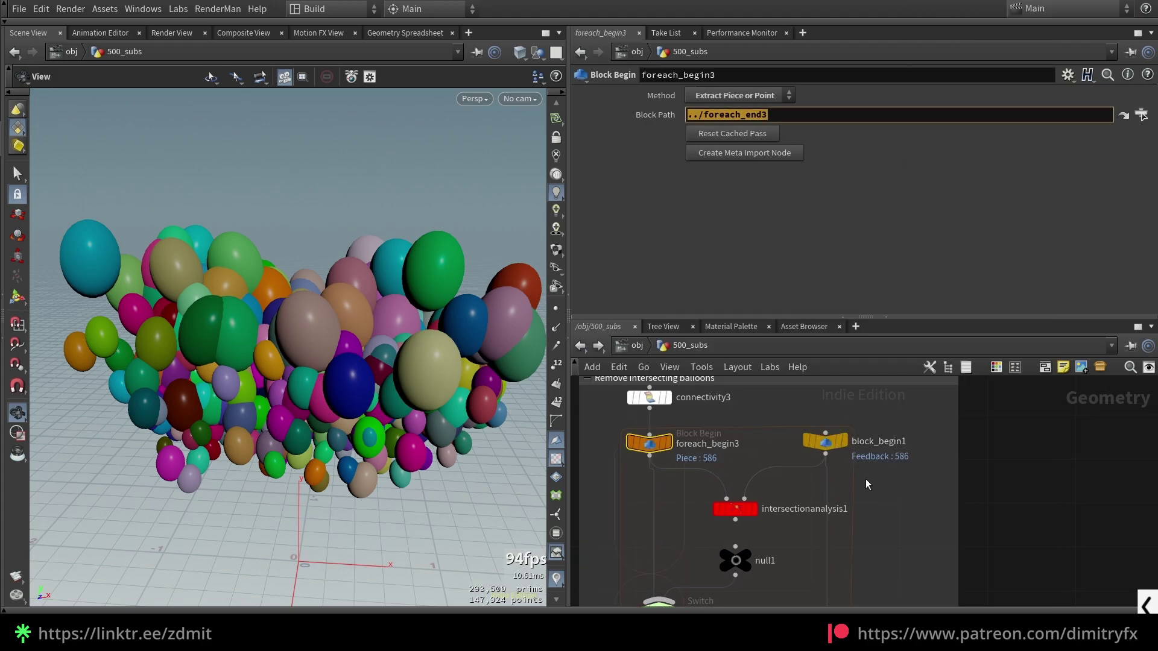
pyautogui.click(708, 448)
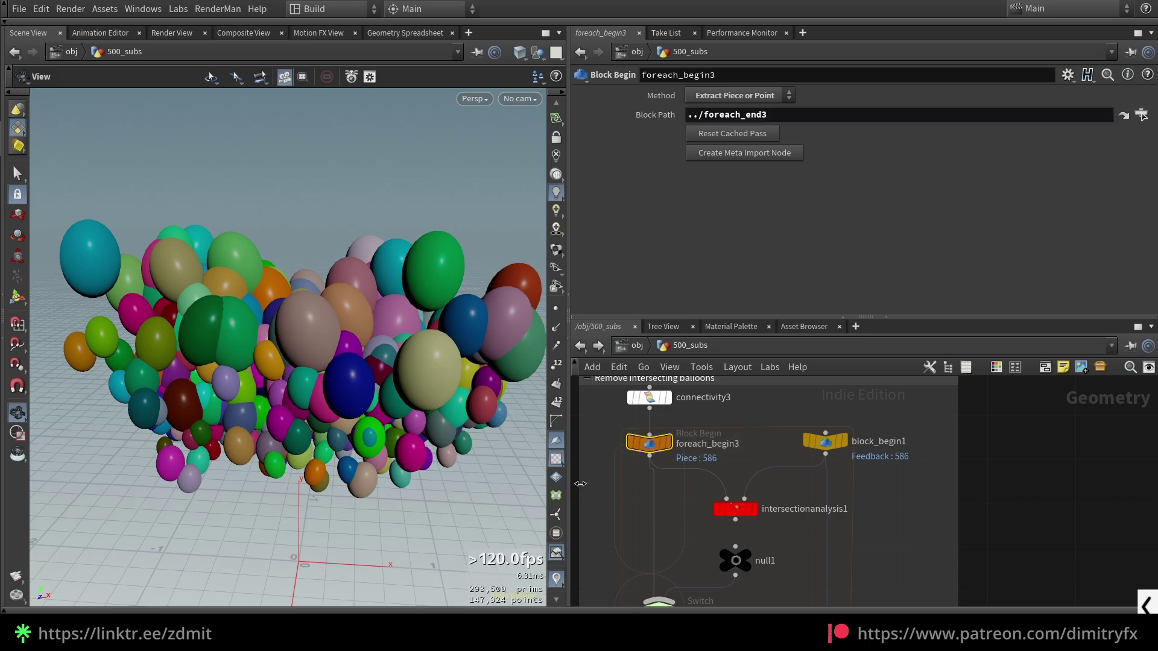
pyautogui.click(777, 112)
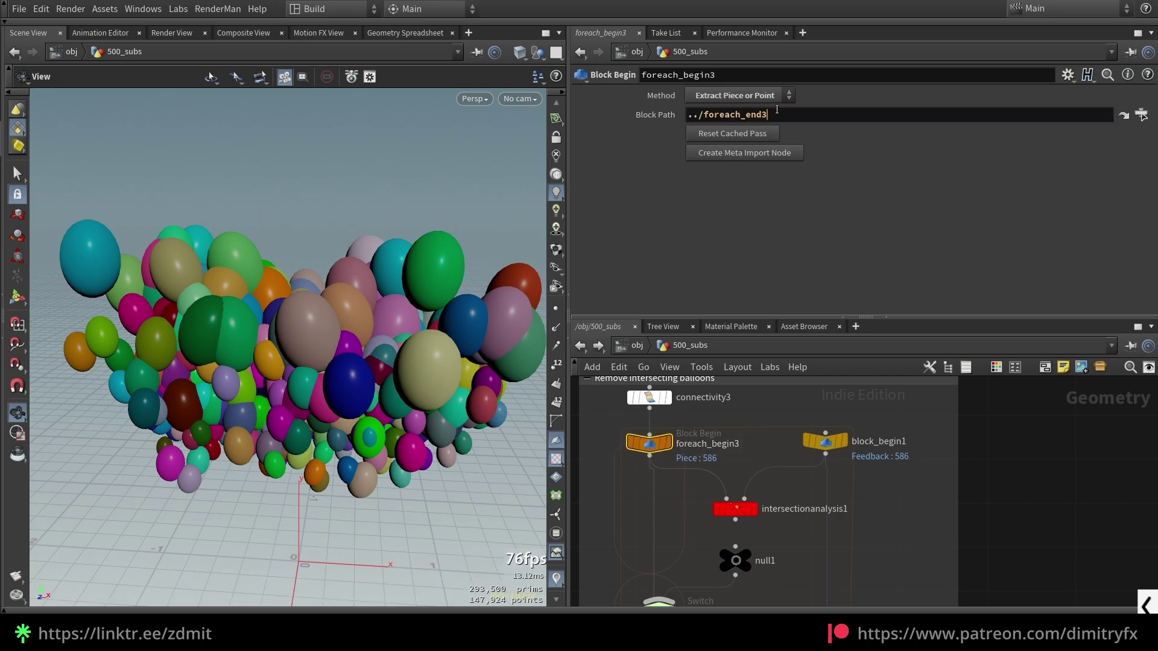
# Step: Select block_begin1 and review its Fetch Feedback method
pyautogui.click(802, 435)
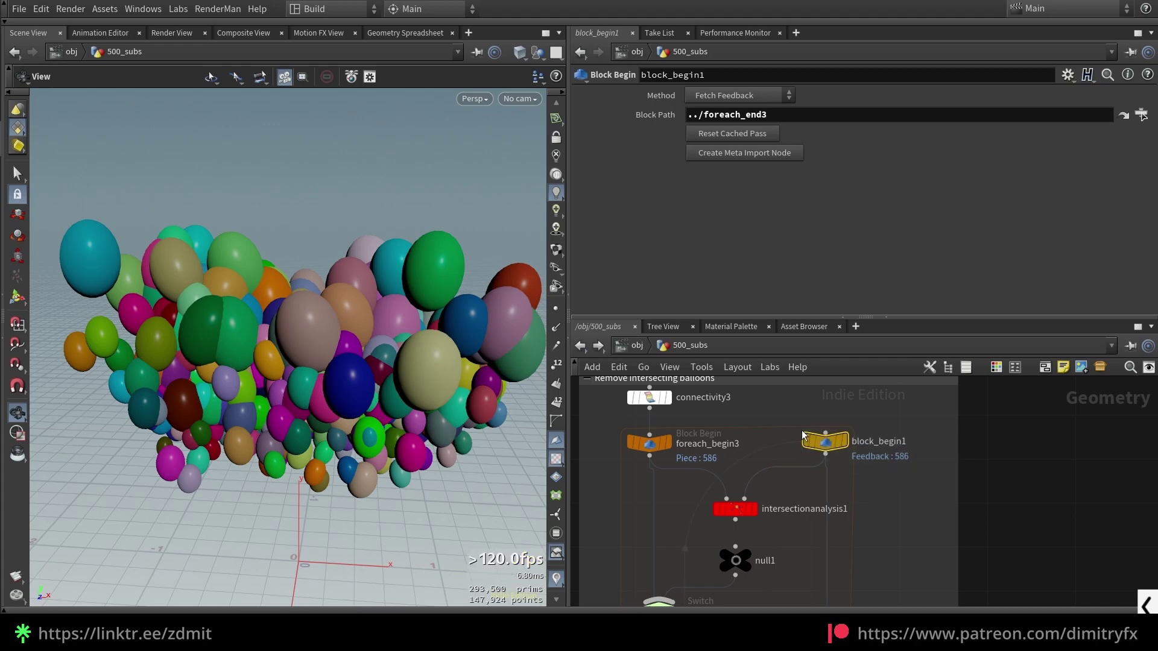
pyautogui.scroll(2, 872, 442)
pyautogui.click(724, 96)
pyautogui.click(904, 475)
# Step: Review the iteration method, gather method and piece attribute of foreach_end3 at the end of the loop
pyautogui.scroll(-4, 904, 476)
pyautogui.moveTo(889, 535); pyautogui.dragTo(890, 438, button='middle')
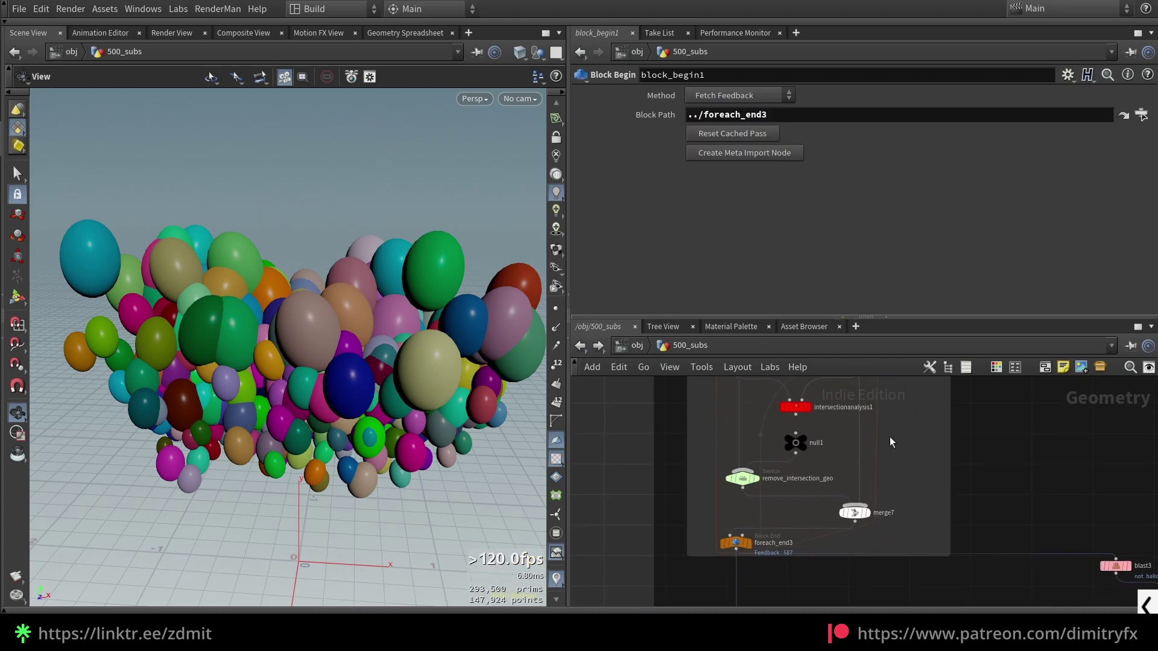
pyautogui.click(736, 542)
pyautogui.scroll(3, 758, 547)
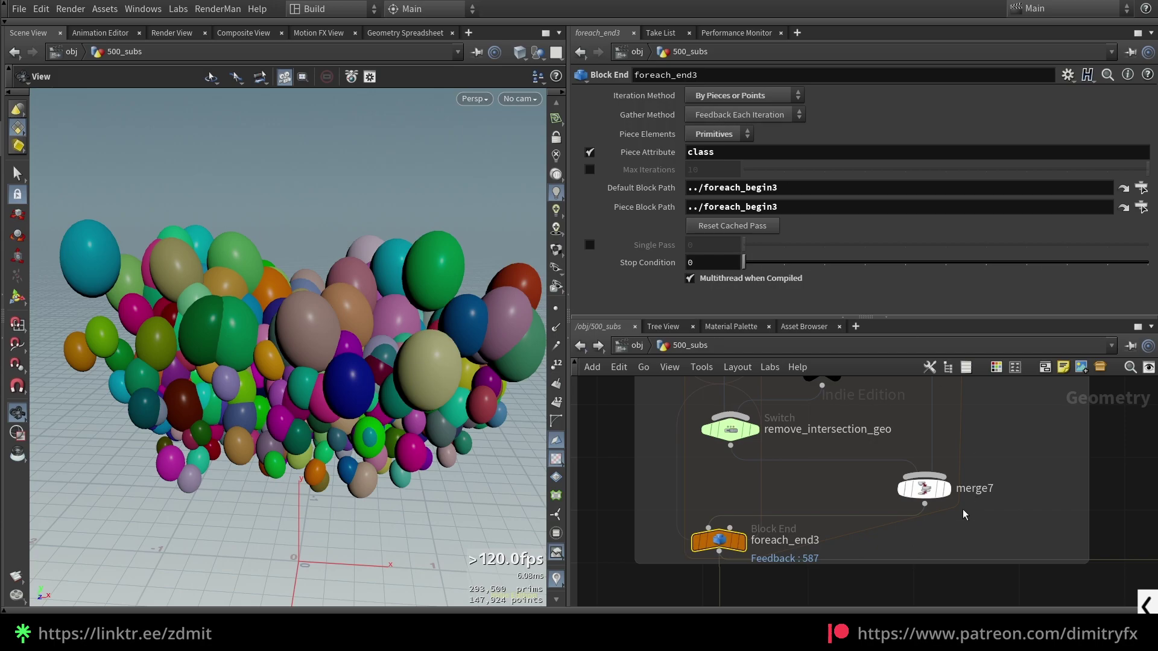
pyautogui.scroll(-4, 964, 507)
pyautogui.moveTo(983, 480); pyautogui.dragTo(955, 535, button='middle')
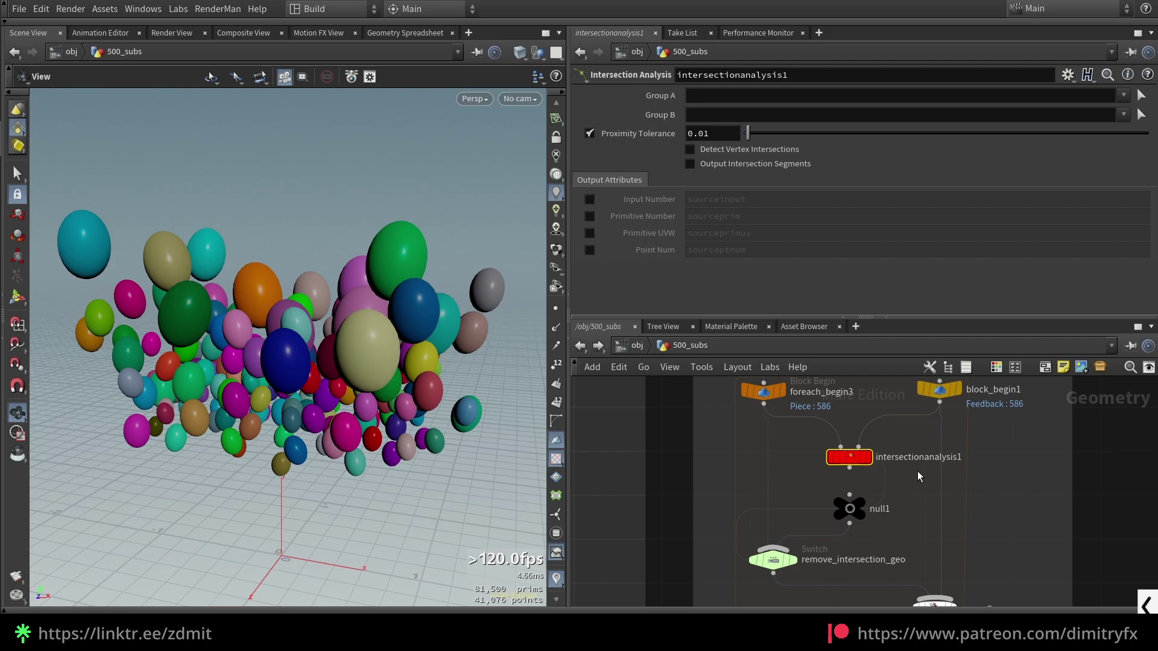
# Step: Review the settings of foreach_begin3, block_begin1 and the intersectionanalysis1 node they both feed
pyautogui.scroll(1, 918, 472)
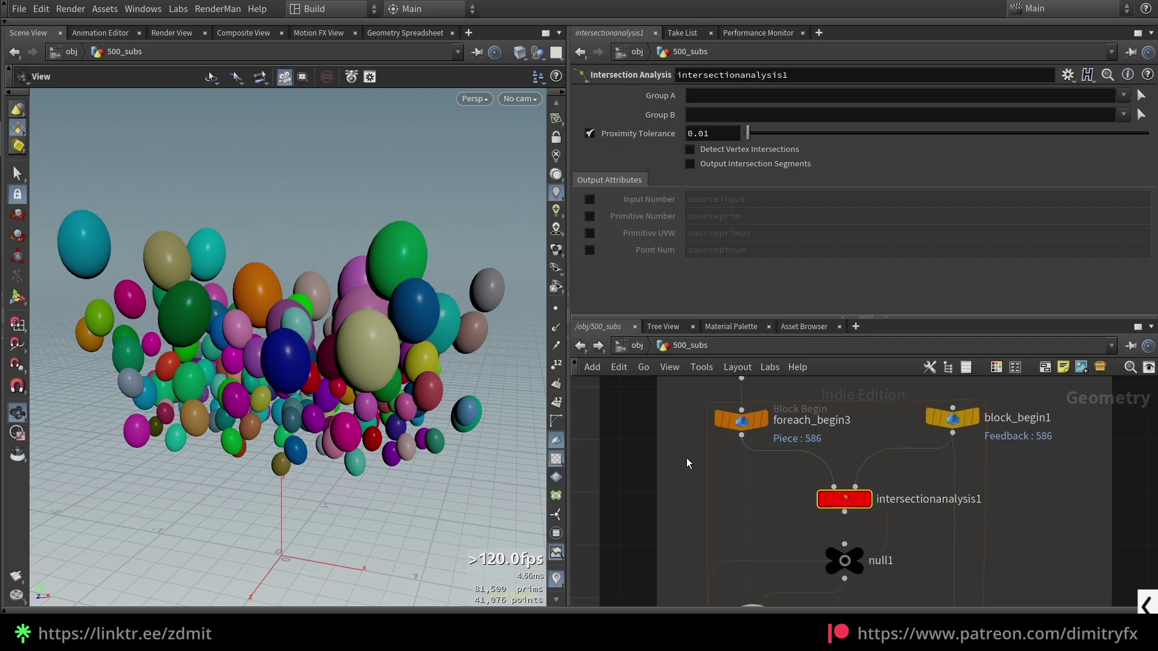
pyautogui.click(757, 425)
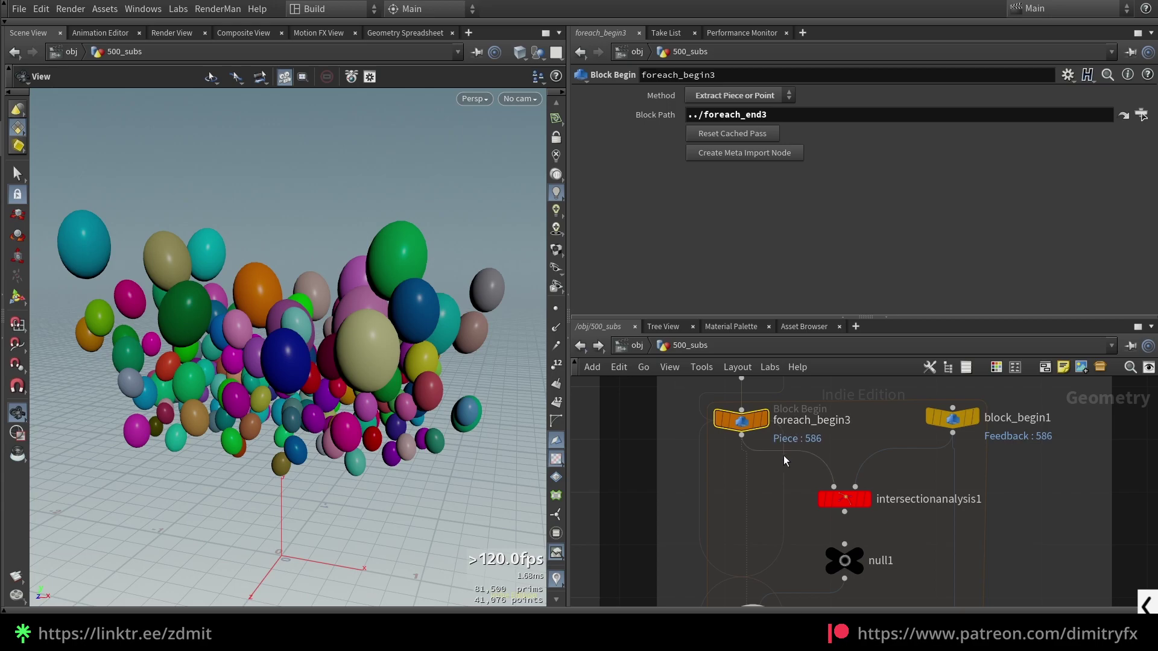
pyautogui.moveTo(1023, 440); pyautogui.dragTo(968, 422)
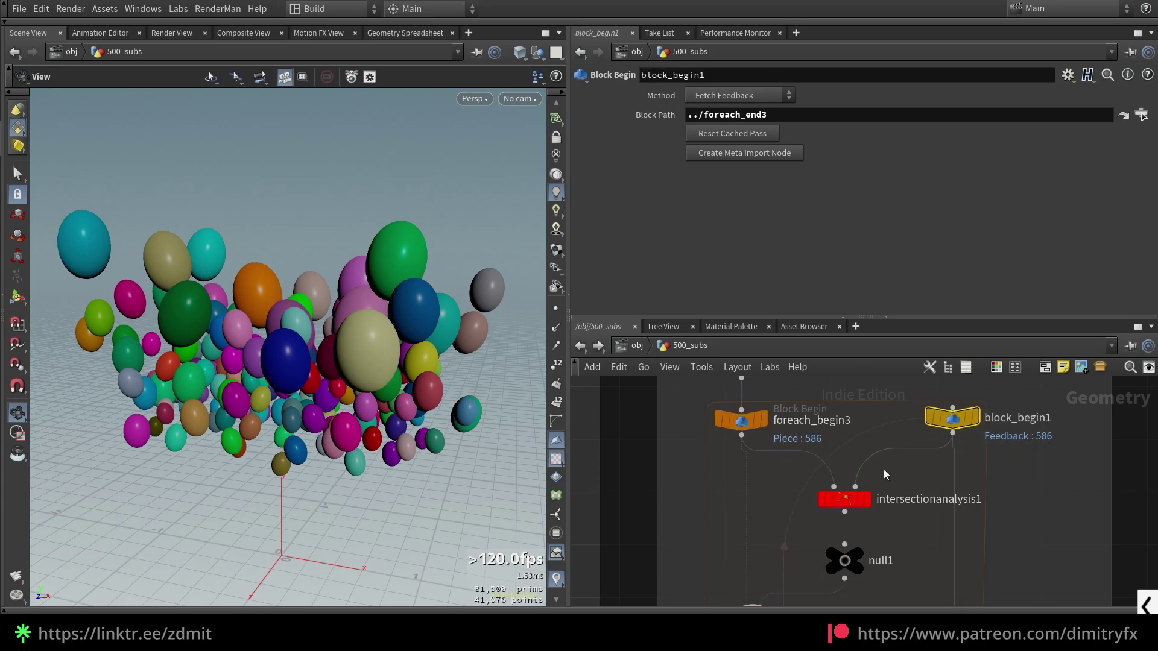
pyautogui.scroll(-2, 862, 487)
pyautogui.click(841, 449)
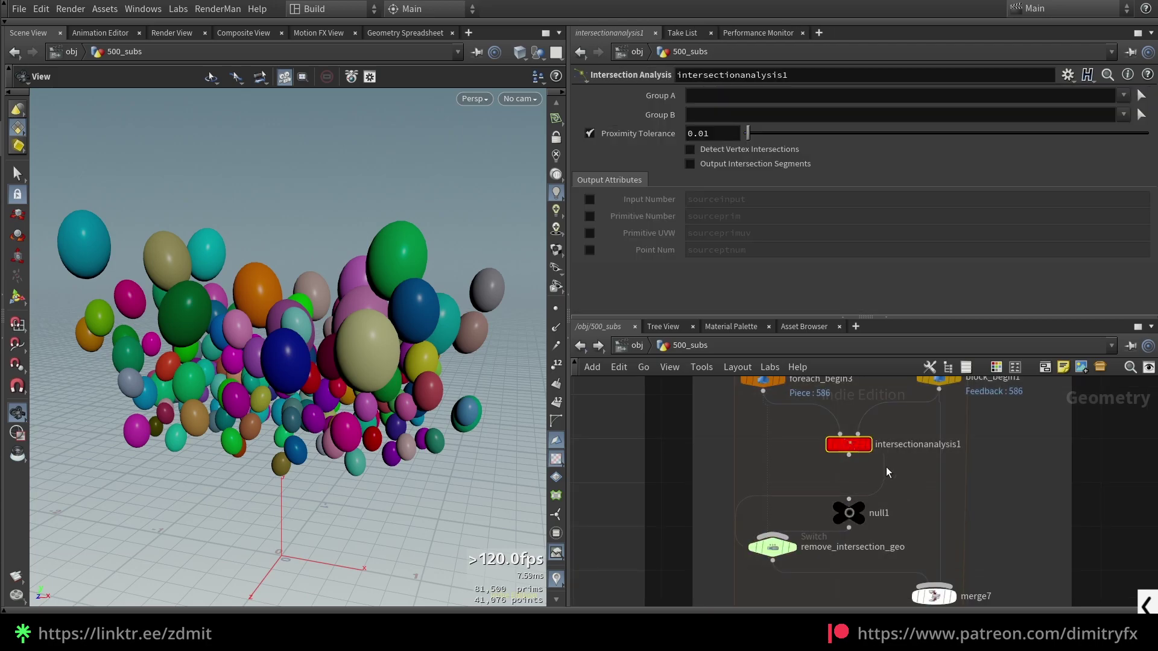
# Step: Examine the Select Input expression of the remove_intersection_geo switch and check foreach_begin3, its first input
pyautogui.click(772, 546)
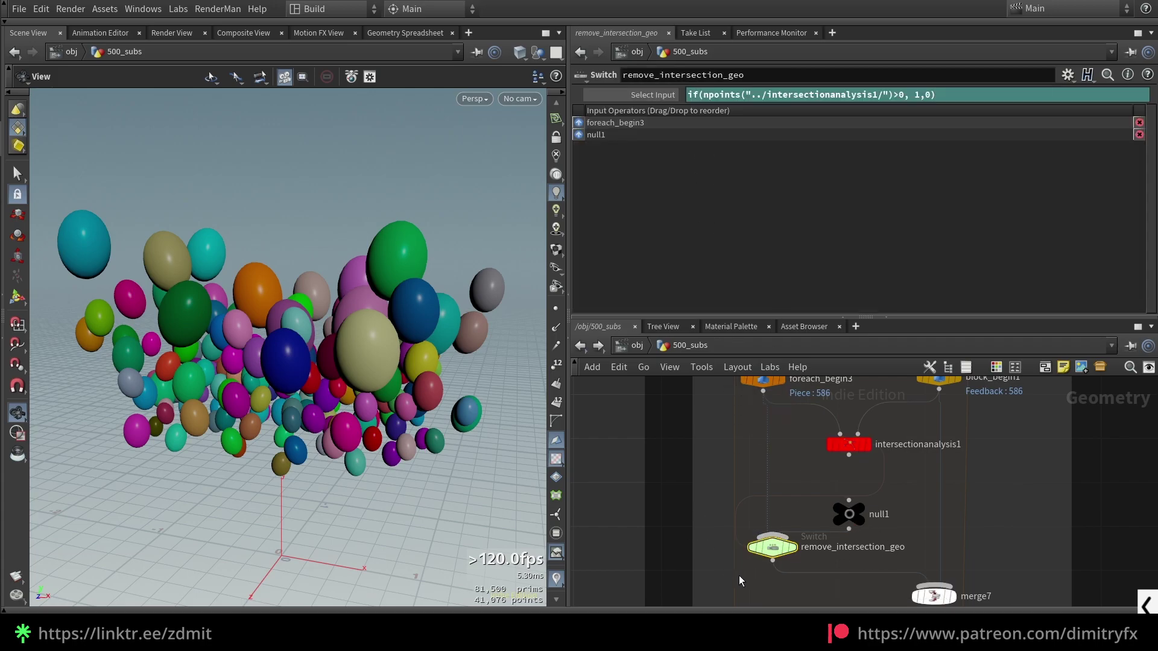
pyautogui.moveTo(735, 517); pyautogui.dragTo(701, 495, button='middle')
pyautogui.moveTo(736, 382); pyautogui.dragTo(738, 417, button='middle')
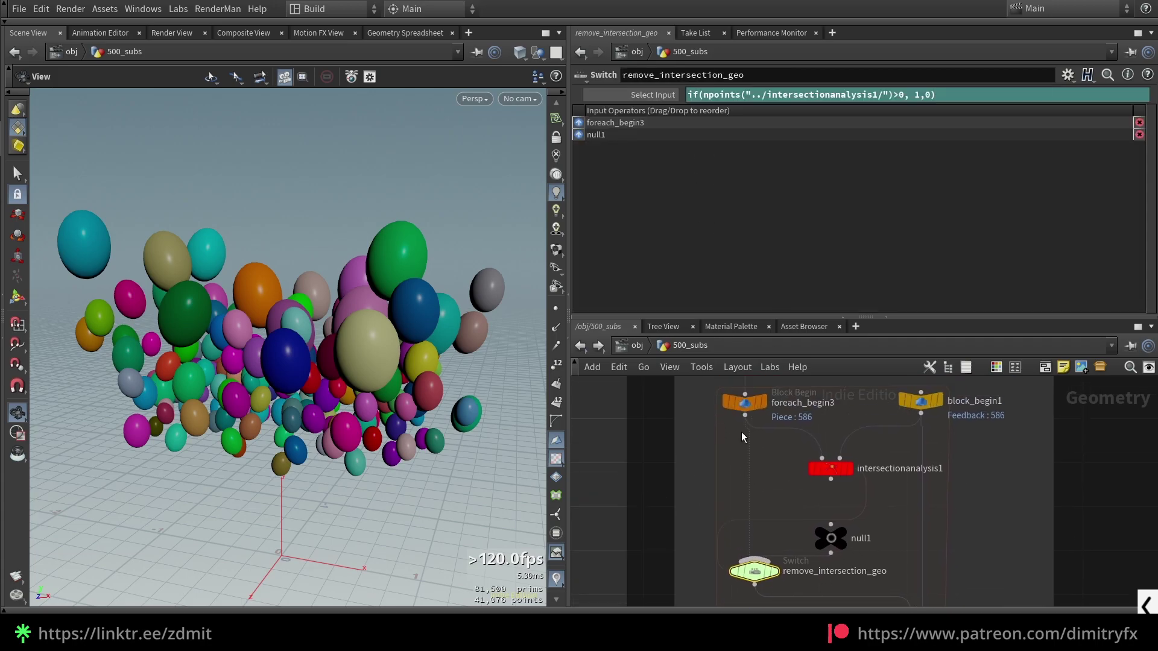
pyautogui.click(743, 403)
pyautogui.moveTo(694, 463); pyautogui.dragTo(725, 498, button='middle')
pyautogui.moveTo(752, 537); pyautogui.dragTo(754, 486, button='middle')
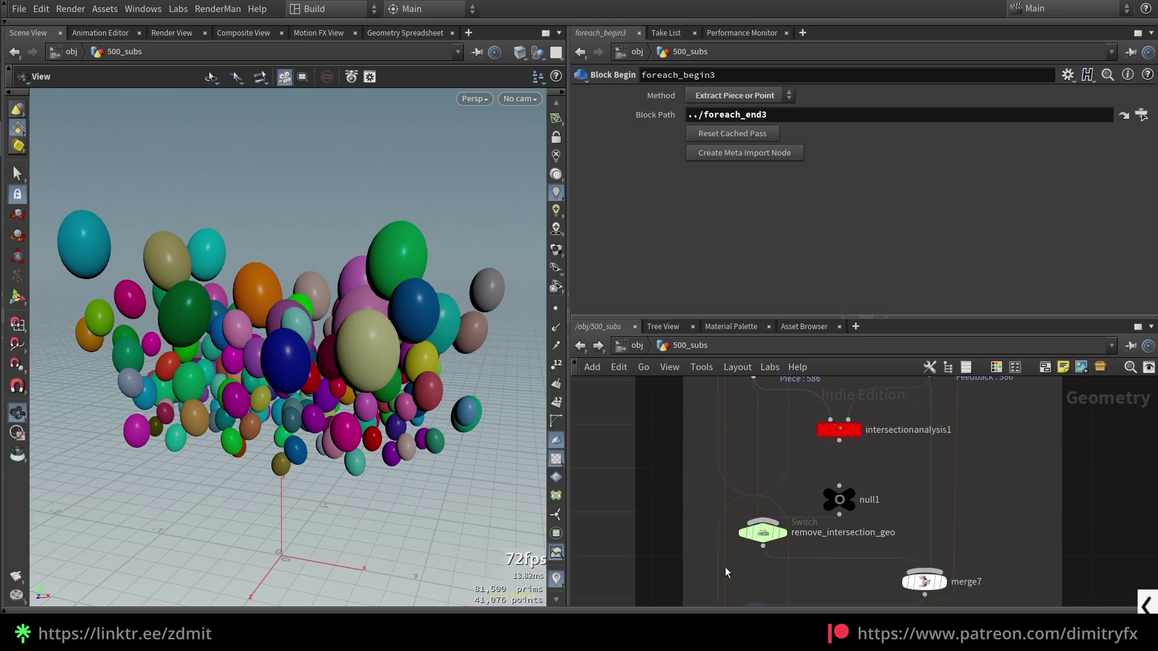
pyautogui.click(766, 533)
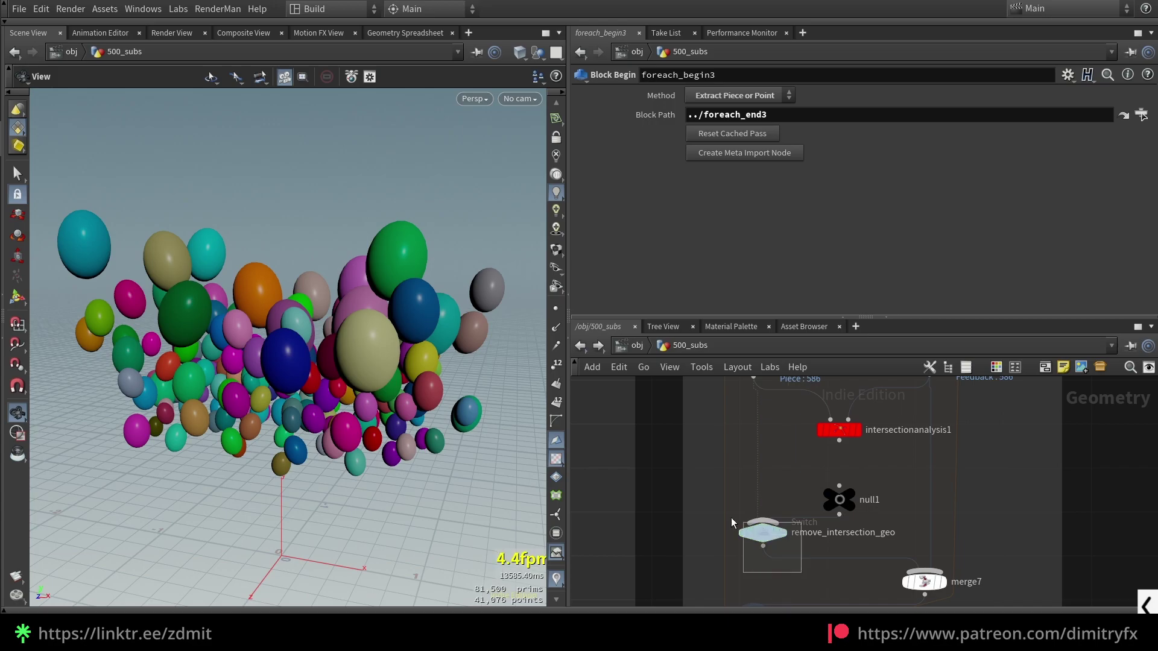
pyautogui.scroll(3, 799, 519)
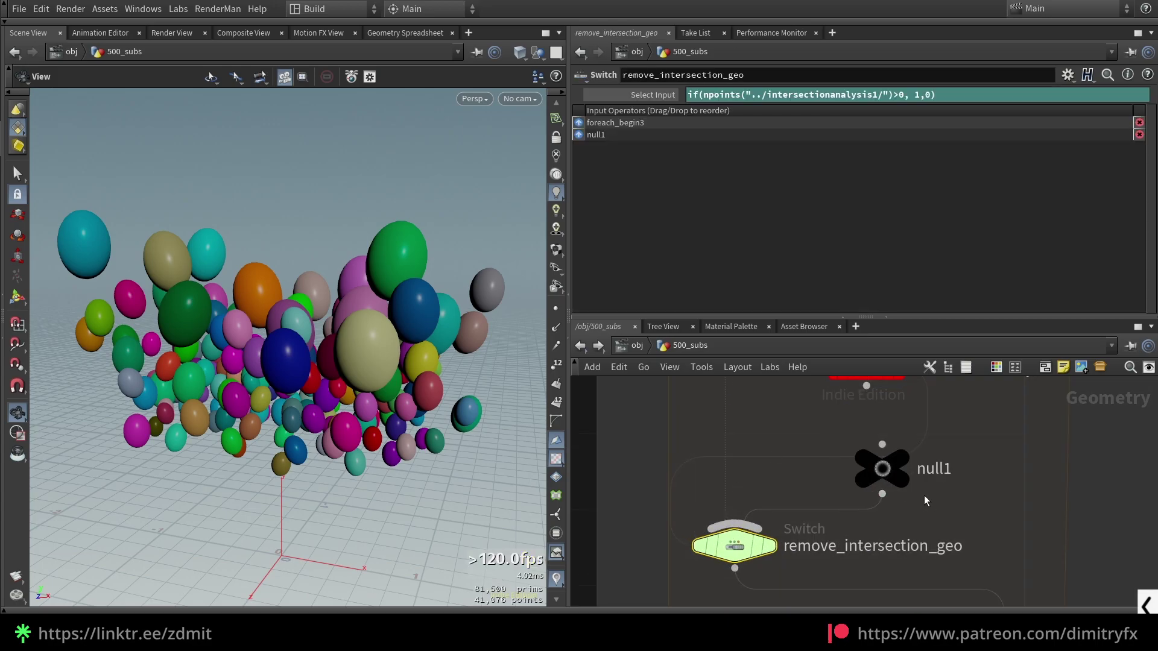
# Step: Compare intersectionanalysis1 and the empty null1 node with the inputs of the remove_intersection_geo switch
pyautogui.moveTo(370, 384); pyautogui.dragTo(381, 392)
pyautogui.scroll(-3, 865, 508)
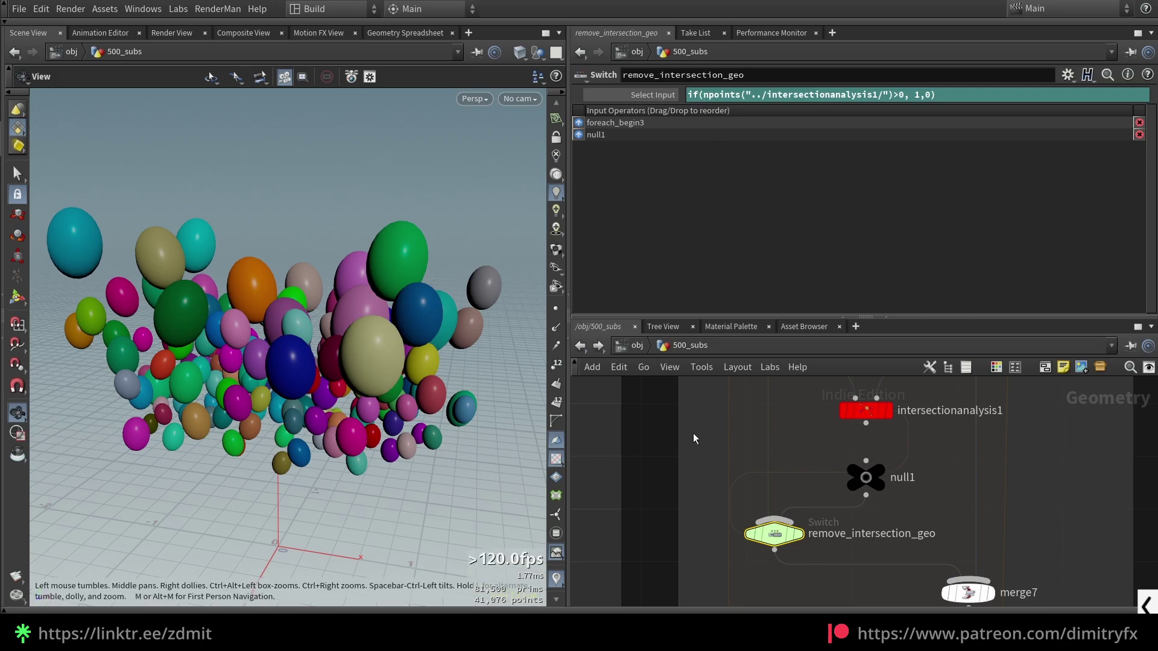
pyautogui.click(879, 415)
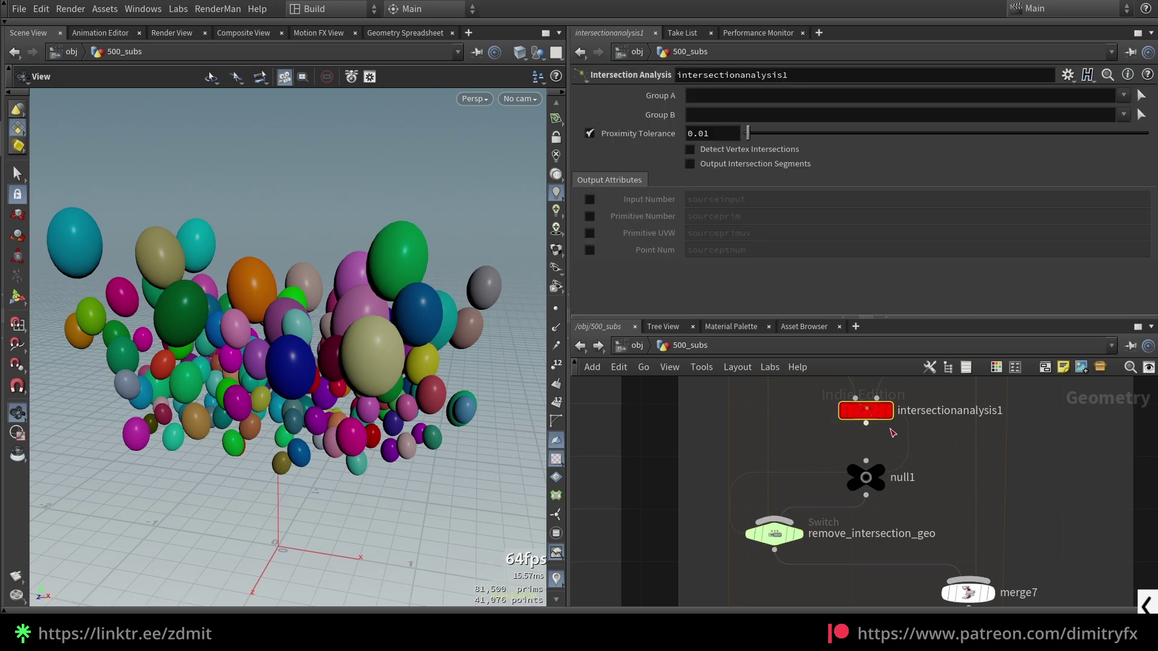
pyautogui.click(866, 477)
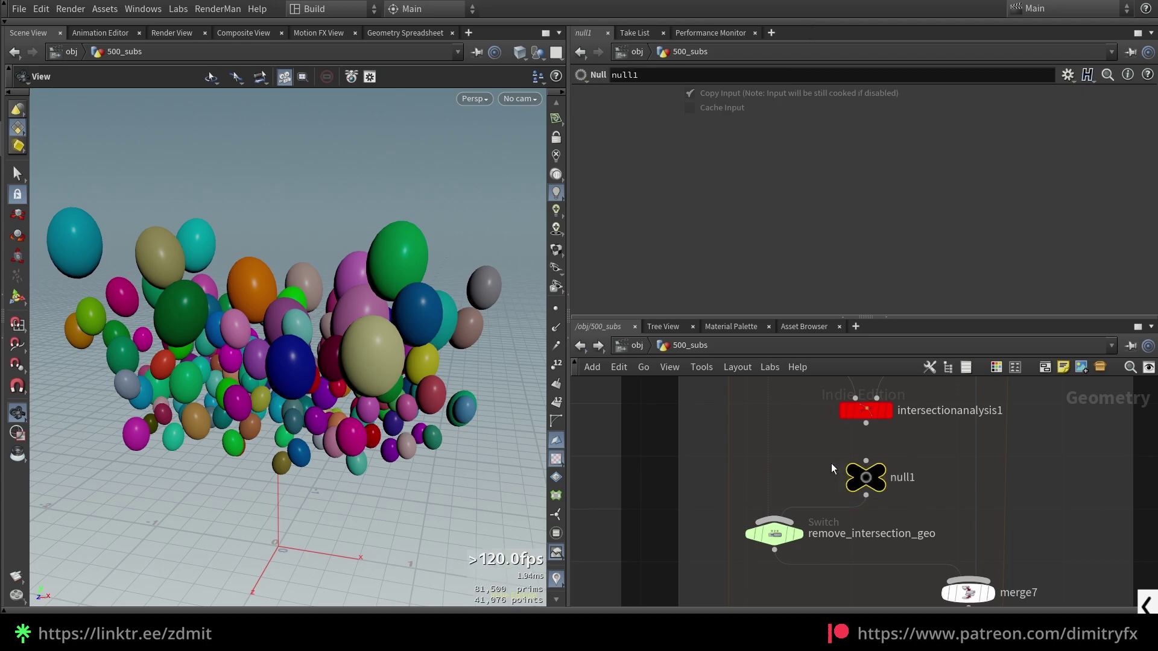
pyautogui.click(758, 535)
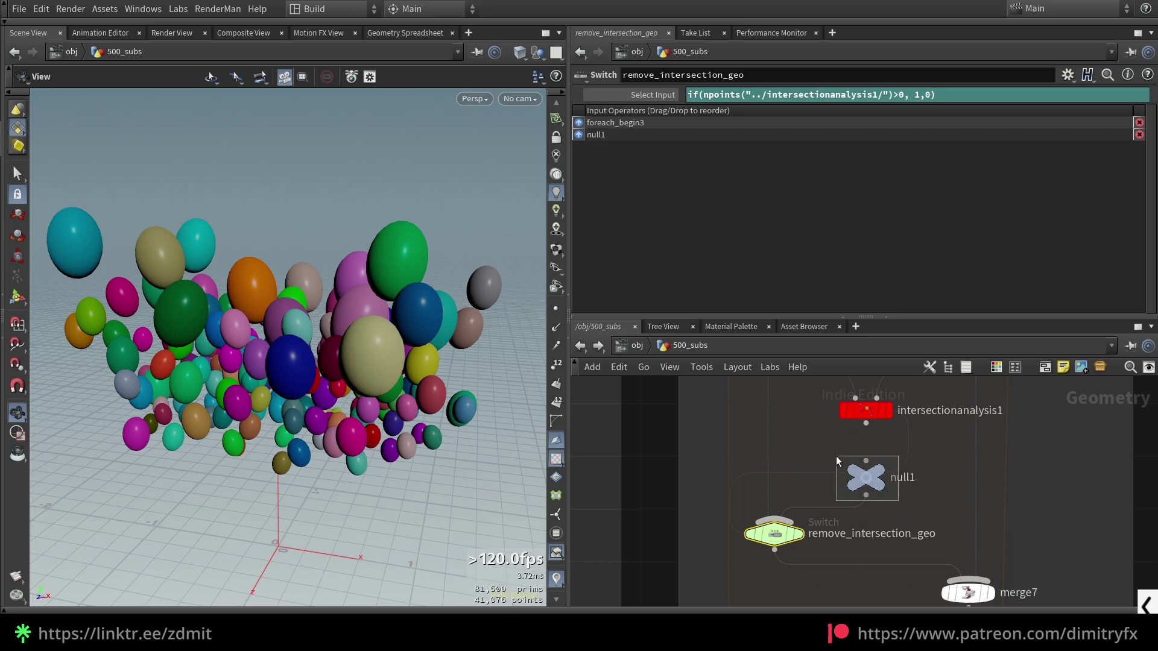
pyautogui.moveTo(837, 456); pyautogui.dragTo(894, 487)
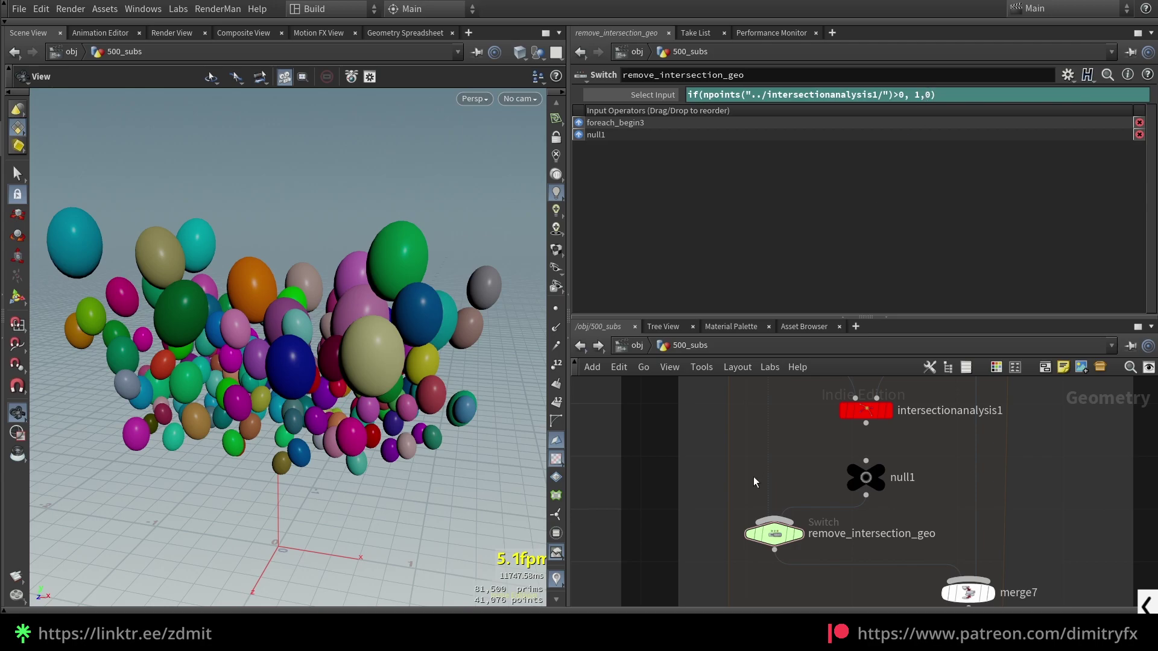
# Step: Trace the remove_intersection_geo switch's connections through merge7 to foreach_end3 and back up to the loop's start
pyautogui.moveTo(809, 439); pyautogui.dragTo(822, 525, button='middle')
pyautogui.moveTo(749, 576); pyautogui.dragTo(767, 457, button='middle')
pyautogui.scroll(-1, 768, 482)
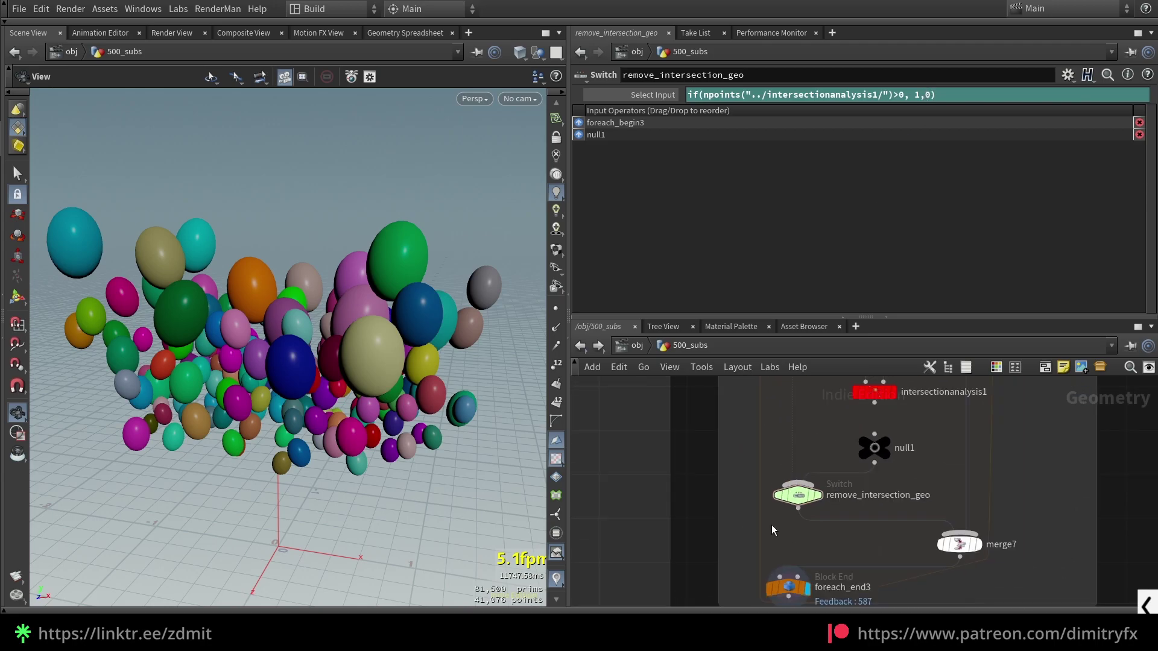
pyautogui.moveTo(772, 526); pyautogui.dragTo(743, 462, button='middle')
pyautogui.moveTo(403, 330); pyautogui.dragTo(421, 347)
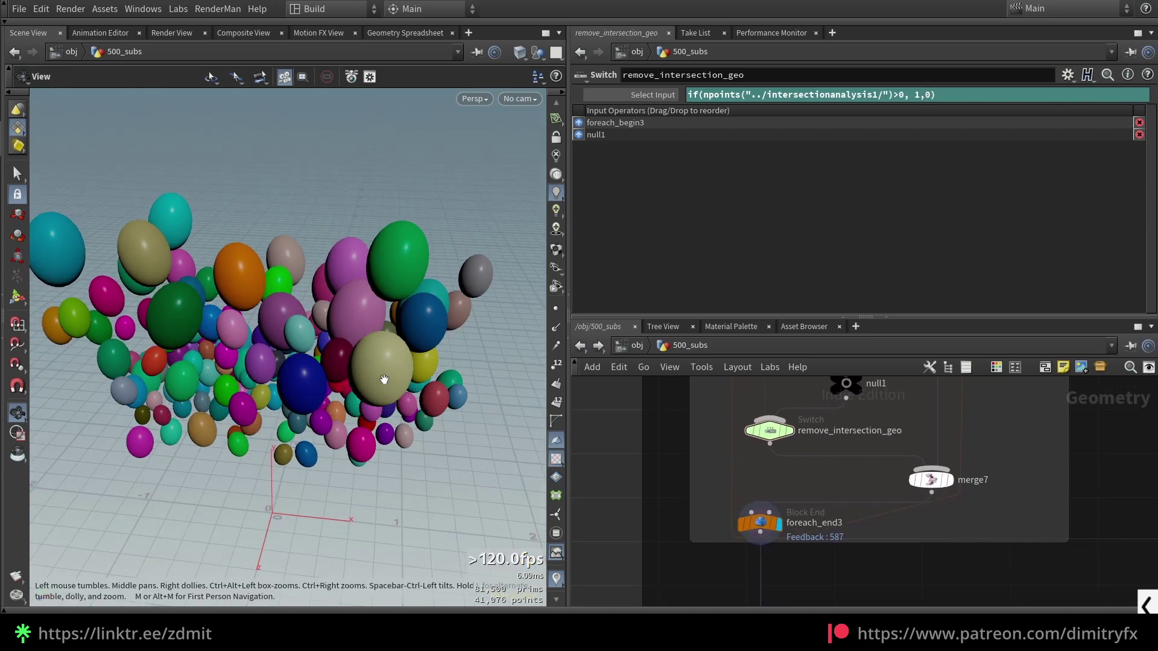
pyautogui.moveTo(978, 512); pyautogui.dragTo(941, 535, button='middle')
pyautogui.click(895, 505)
pyautogui.moveTo(963, 434); pyautogui.dragTo(948, 464, button='middle')
pyautogui.click(718, 485)
pyautogui.scroll(2, 950, 530)
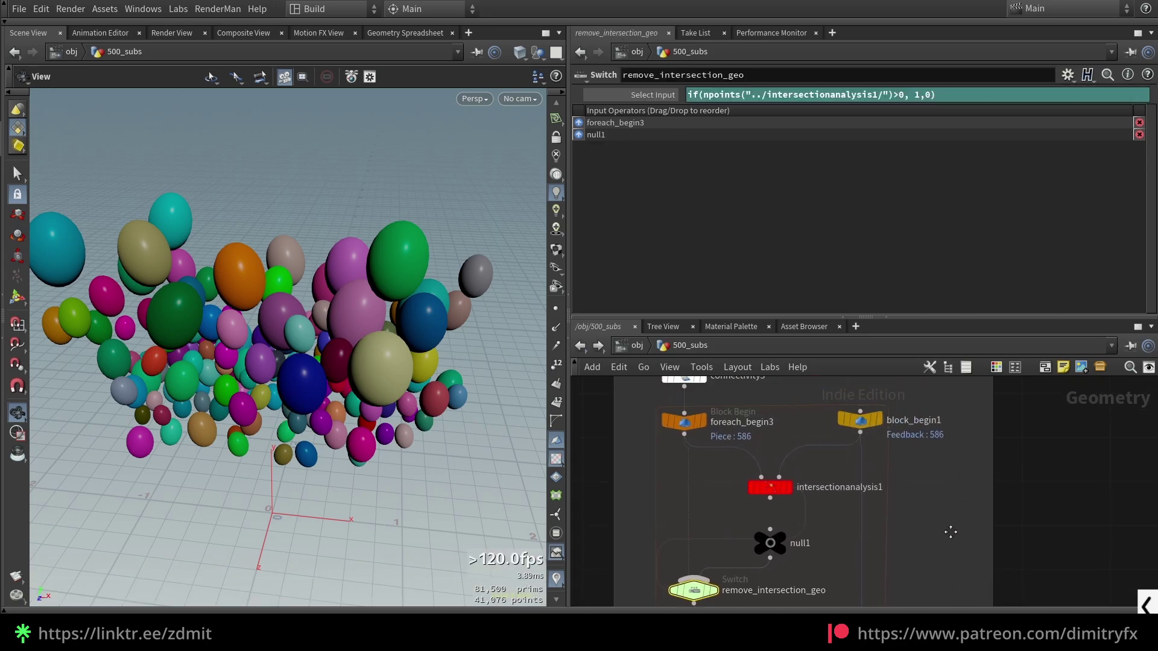
# Step: Review block_begin1's Fetch Feedback method together with foreach_end3's Feedback Each Iteration gather method
pyautogui.click(860, 419)
pyautogui.scroll(-4, 938, 478)
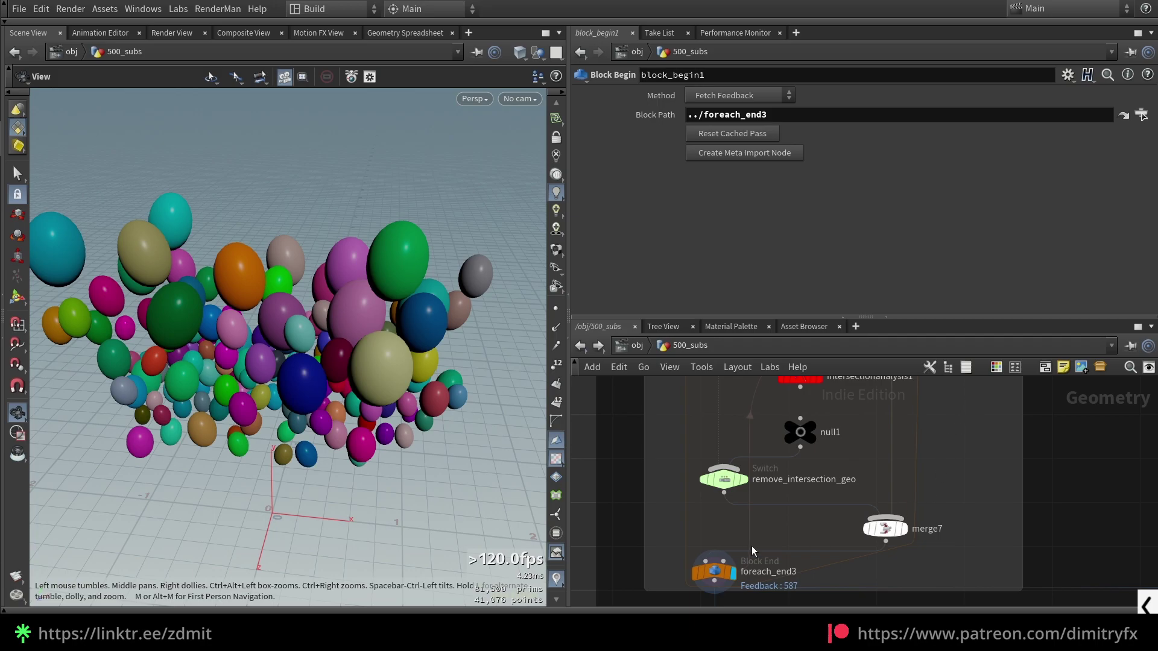
pyautogui.click(705, 570)
pyautogui.scroll(-3, 798, 513)
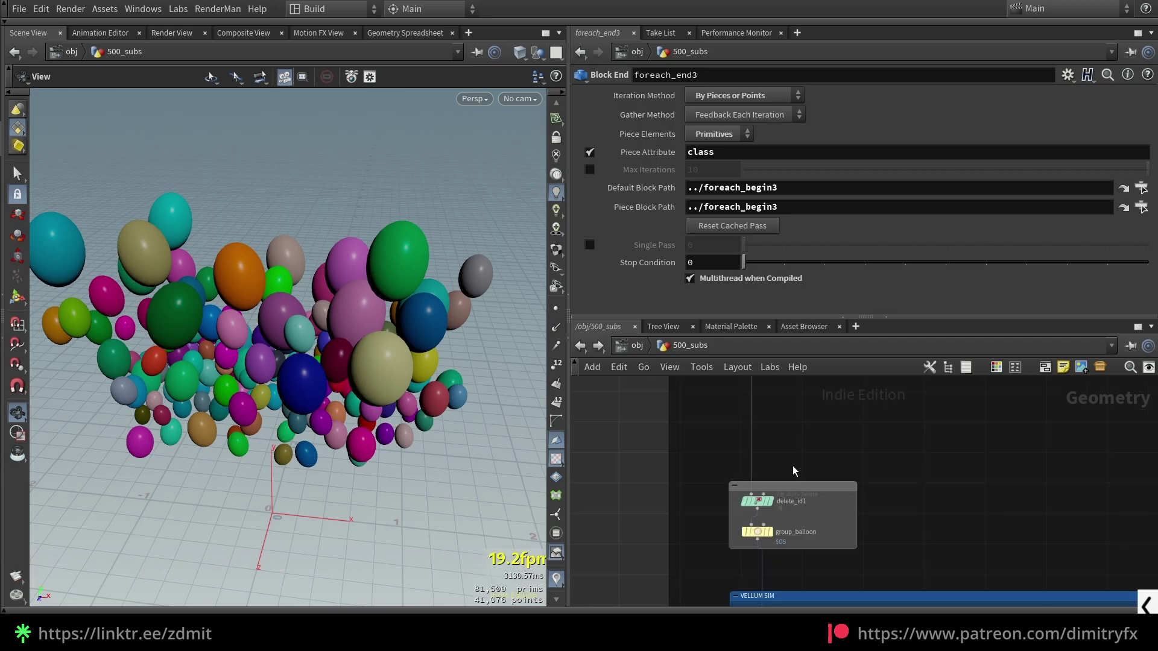
# Step: Display the group_balloon result below the loop and review the point attribute removed by delete_id1
pyautogui.scroll(1, 790, 470)
pyautogui.click(777, 495)
pyautogui.click(768, 534)
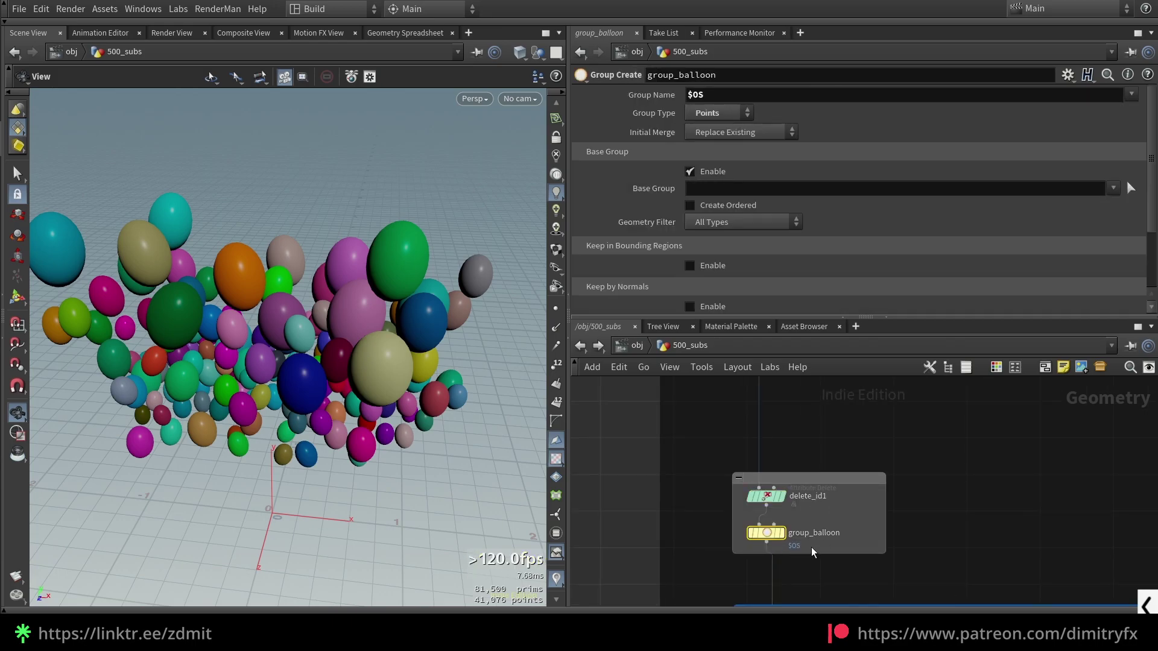
pyautogui.press('r')
pyautogui.click(773, 496)
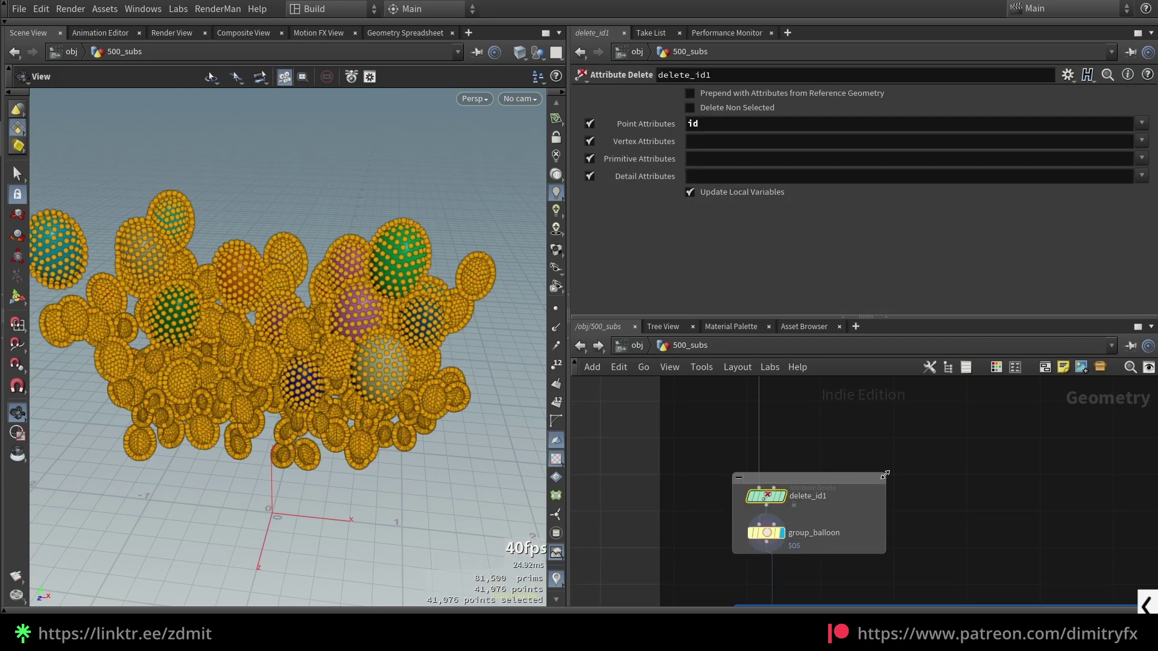
# Step: Find the blast3 node that isolates the ballon_pin group and display its result in the viewport
pyautogui.scroll(-4, 917, 494)
pyautogui.scroll(3, 923, 573)
pyautogui.moveTo(923, 585); pyautogui.dragTo(746, 476, button='middle')
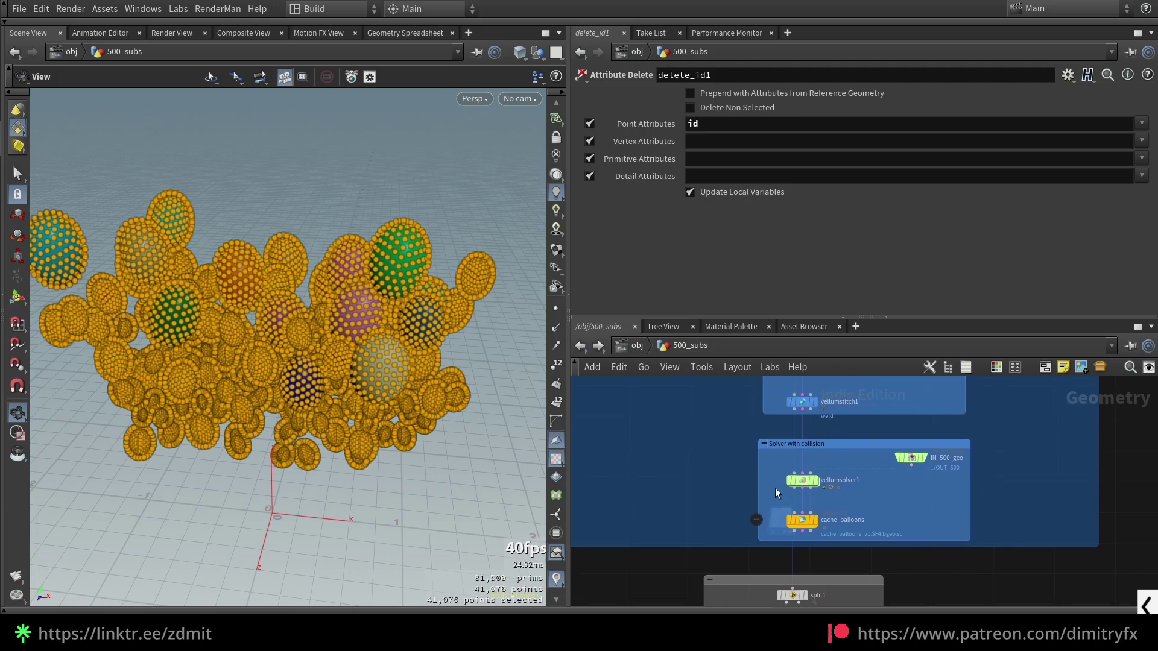
pyautogui.click(802, 480)
pyautogui.scroll(-3, 709, 448)
pyautogui.moveTo(708, 445); pyautogui.dragTo(738, 538, button='middle')
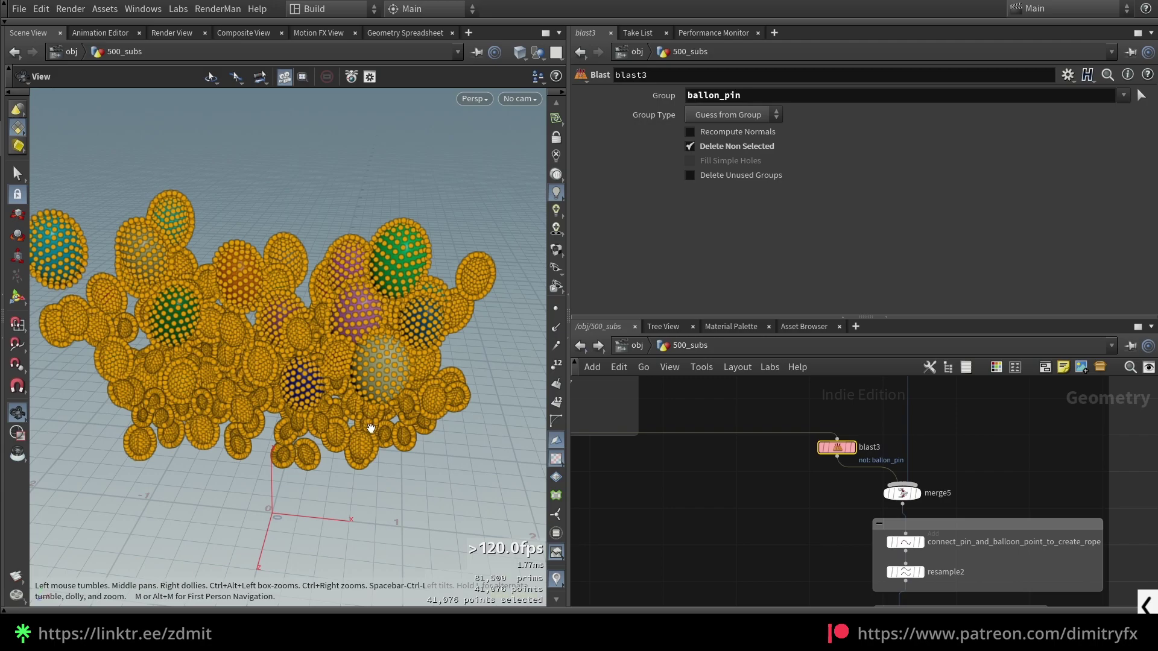
pyautogui.click(852, 447)
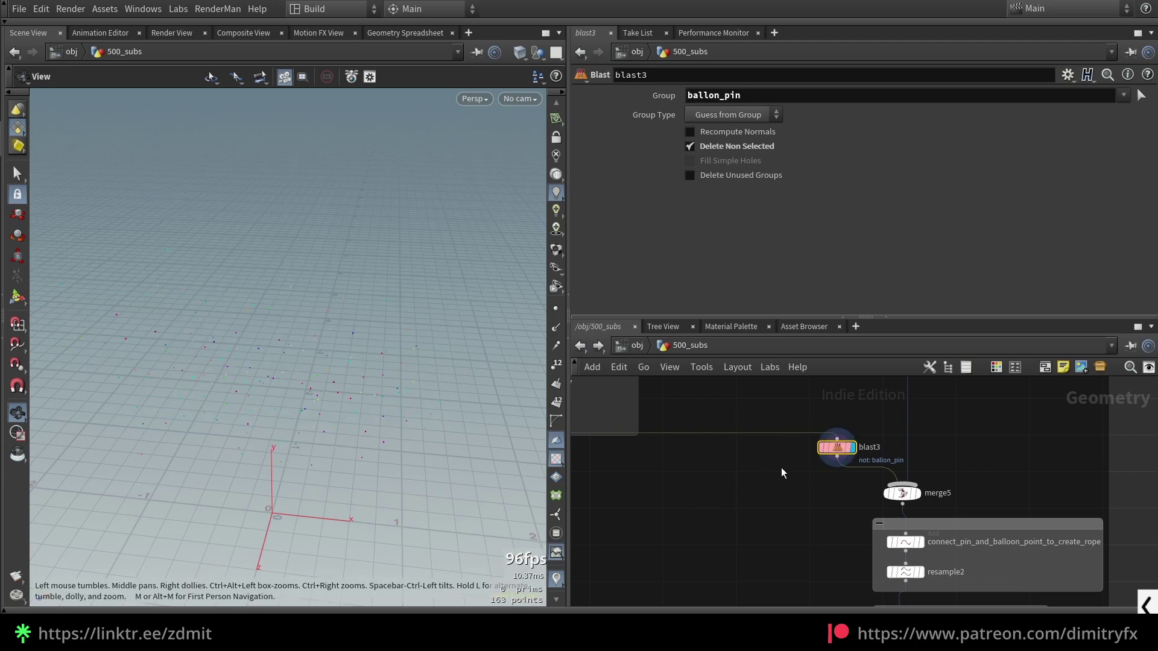
# Step: Review the VEX code of group_bottom_point in the BALLOON network that defines the ballon_pin group
pyautogui.scroll(-5, 757, 388)
pyautogui.moveTo(688, 398); pyautogui.dragTo(791, 517, button='middle')
pyautogui.scroll(5, 790, 517)
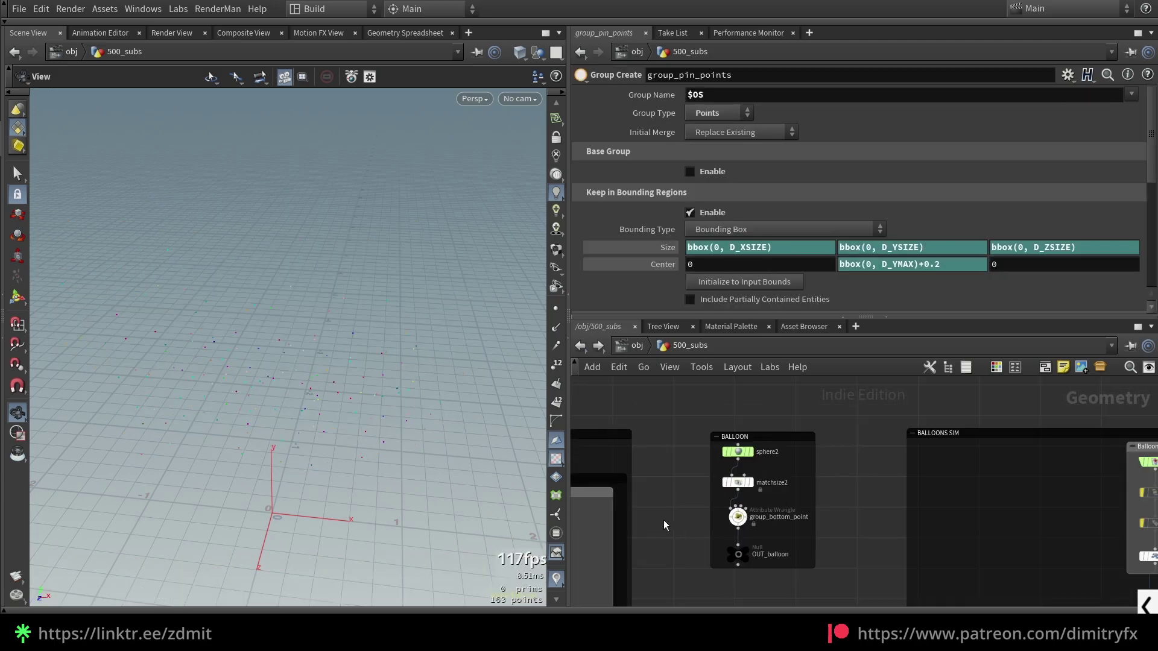
pyautogui.click(737, 517)
pyautogui.click(706, 221)
pyautogui.moveTo(692, 512); pyautogui.dragTo(663, 461, button='middle')
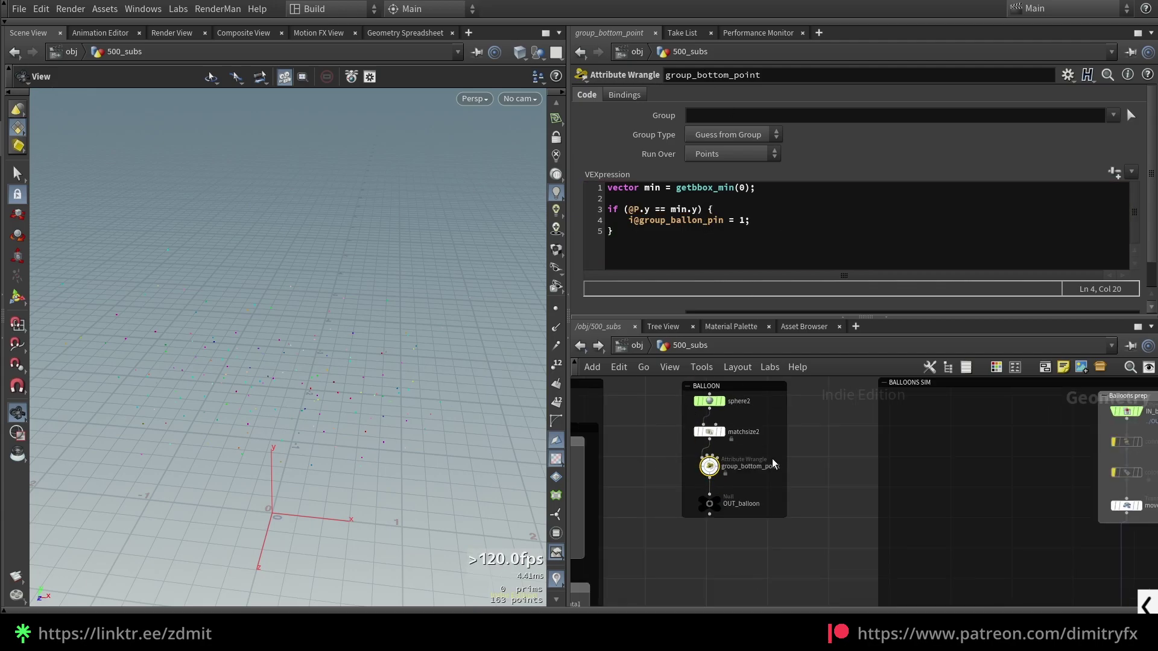
pyautogui.scroll(2, 711, 476)
pyautogui.press('1')
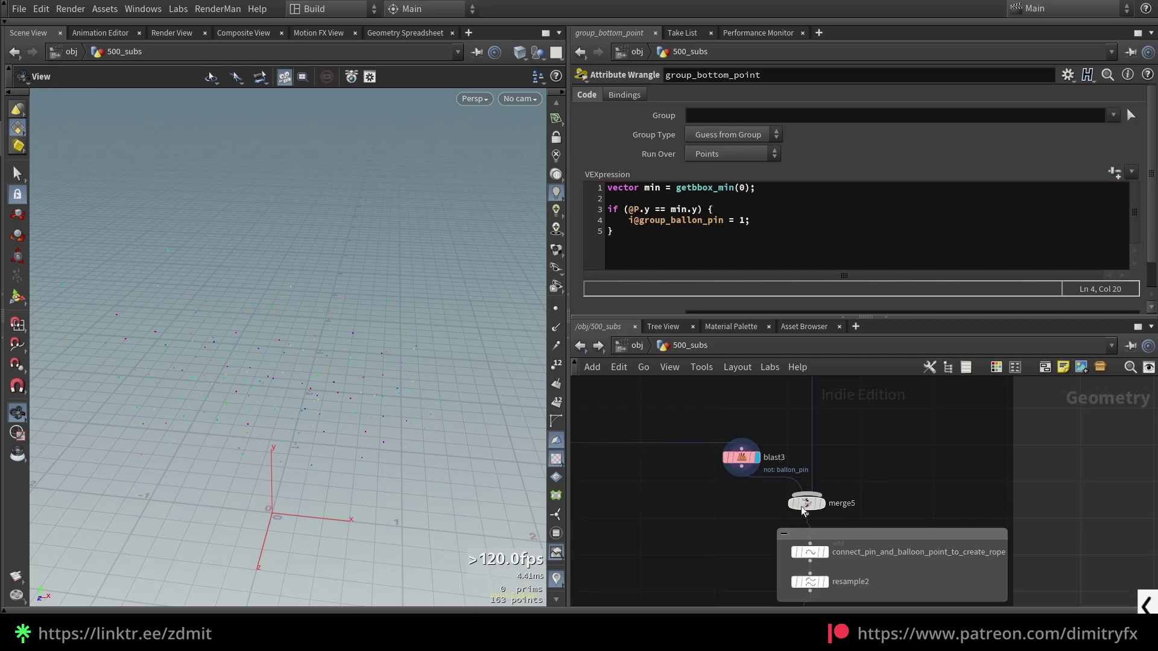
# Step: Display the merge5 result with point markers turned on and view it from a lower angle
pyautogui.click(822, 503)
pyautogui.moveTo(356, 455); pyautogui.dragTo(347, 357)
pyautogui.click(556, 309)
pyautogui.moveTo(506, 326); pyautogui.dragTo(433, 478)
# Step: Recheck the ballon_pin group assignment in the group_bottom_point wrangle
pyautogui.scroll(-4, 784, 507)
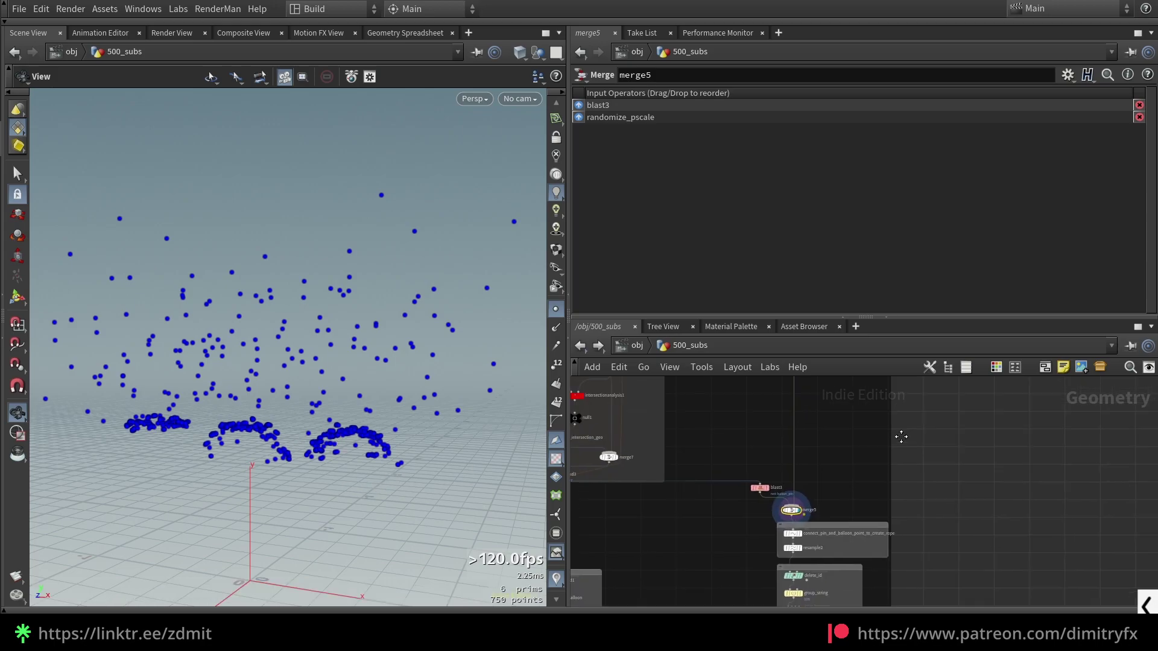
pyautogui.moveTo(899, 434); pyautogui.dragTo(816, 537, button='middle')
pyautogui.moveTo(821, 501); pyautogui.dragTo(598, 498, button='middle')
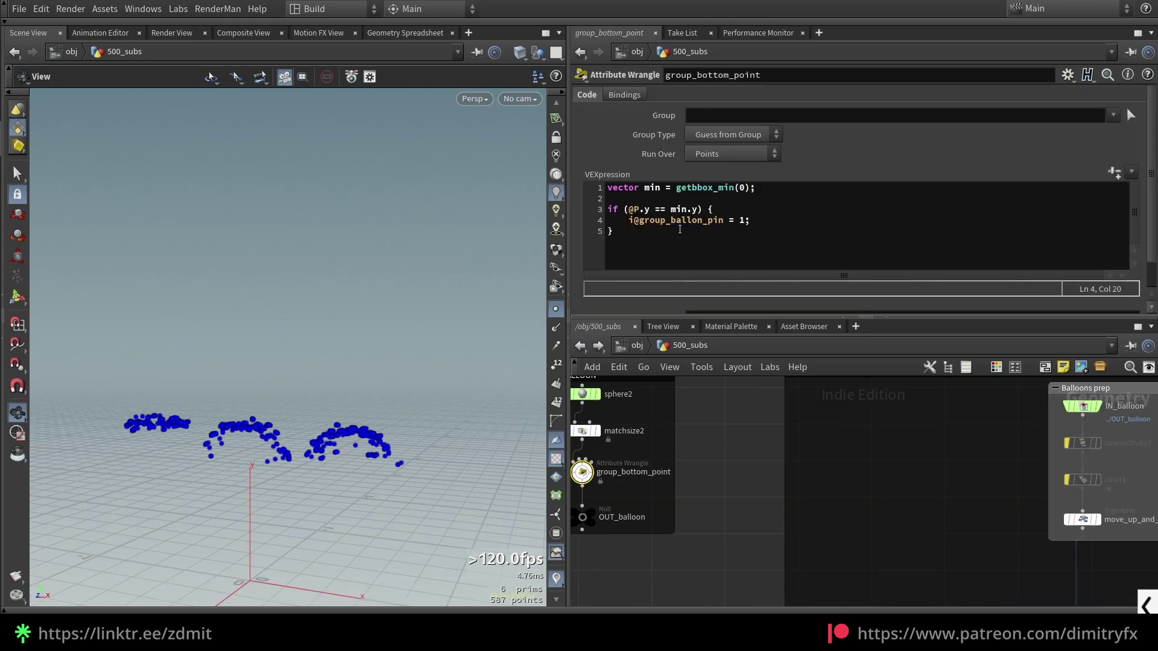
pyautogui.moveTo(650, 497); pyautogui.dragTo(706, 482, button='middle')
pyautogui.click(649, 458)
# Step: Return to the merge5 node with its result displayed and turn off the viewport's point markers
pyautogui.scroll(-5, 952, 486)
pyautogui.moveTo(1013, 497); pyautogui.dragTo(851, 437, button='middle')
pyautogui.scroll(2, 867, 465)
pyautogui.click(869, 463)
pyautogui.middleClick(869, 463)
pyautogui.scroll(-4, 893, 476)
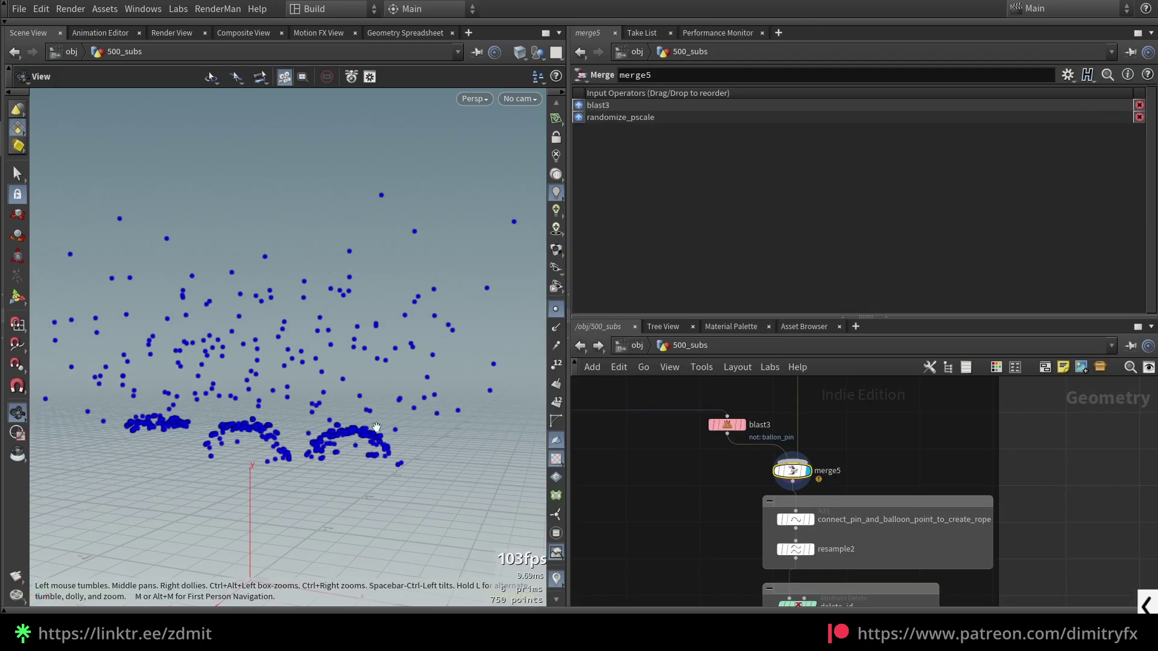
pyautogui.moveTo(373, 425); pyautogui.dragTo(392, 423)
pyautogui.click(555, 309)
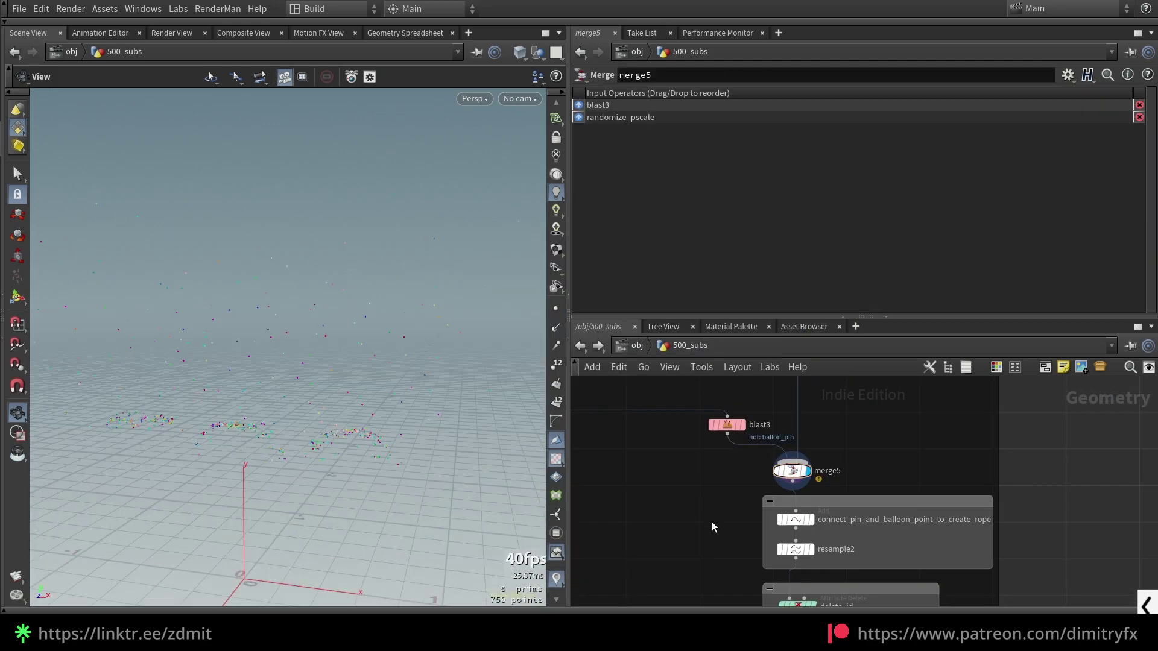
# Step: Review the attribute name used by connect_pin_and_balloon_point_to_create_rope and the id attribute node that creates it
pyautogui.click(795, 519)
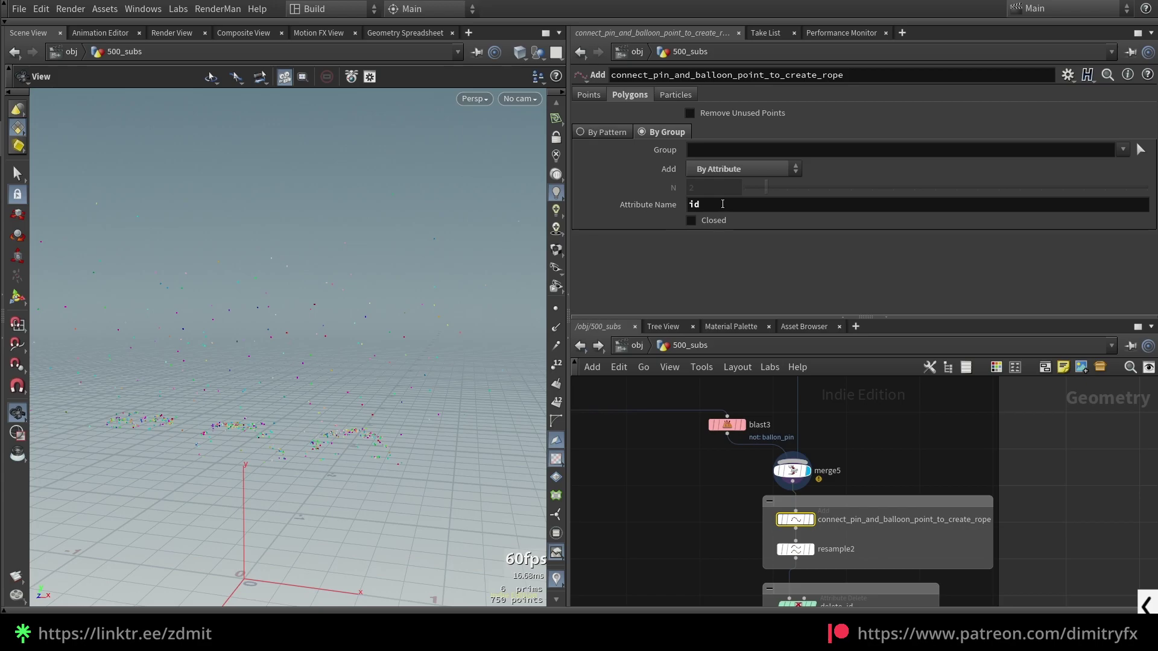
pyautogui.scroll(-4, 904, 573)
pyautogui.moveTo(898, 512); pyautogui.dragTo(906, 603, button='middle')
pyautogui.moveTo(910, 386); pyautogui.dragTo(920, 499, button='middle')
pyautogui.scroll(4, 921, 491)
pyautogui.click(777, 434)
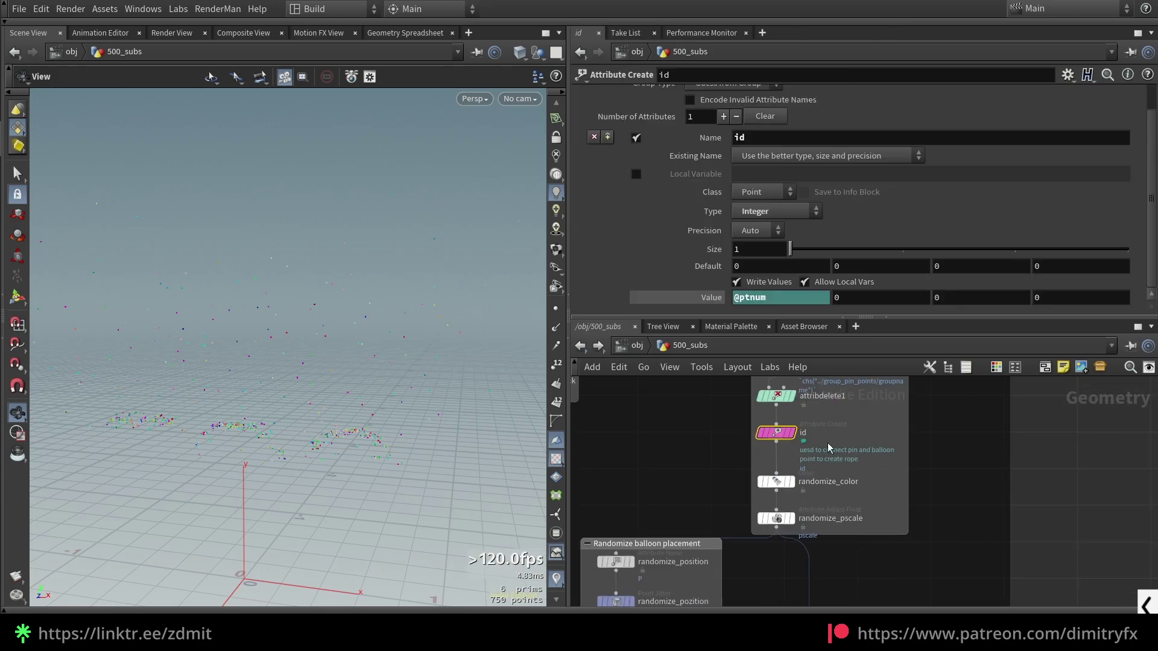
# Step: Display the connect_pin_and_balloon_point_to_create_rope result and inspect the rope lines from another angle
pyautogui.scroll(-4, 830, 447)
pyautogui.moveTo(853, 576); pyautogui.dragTo(876, 434, button='middle')
pyautogui.scroll(3, 848, 464)
pyautogui.click(847, 481)
pyautogui.click(847, 478)
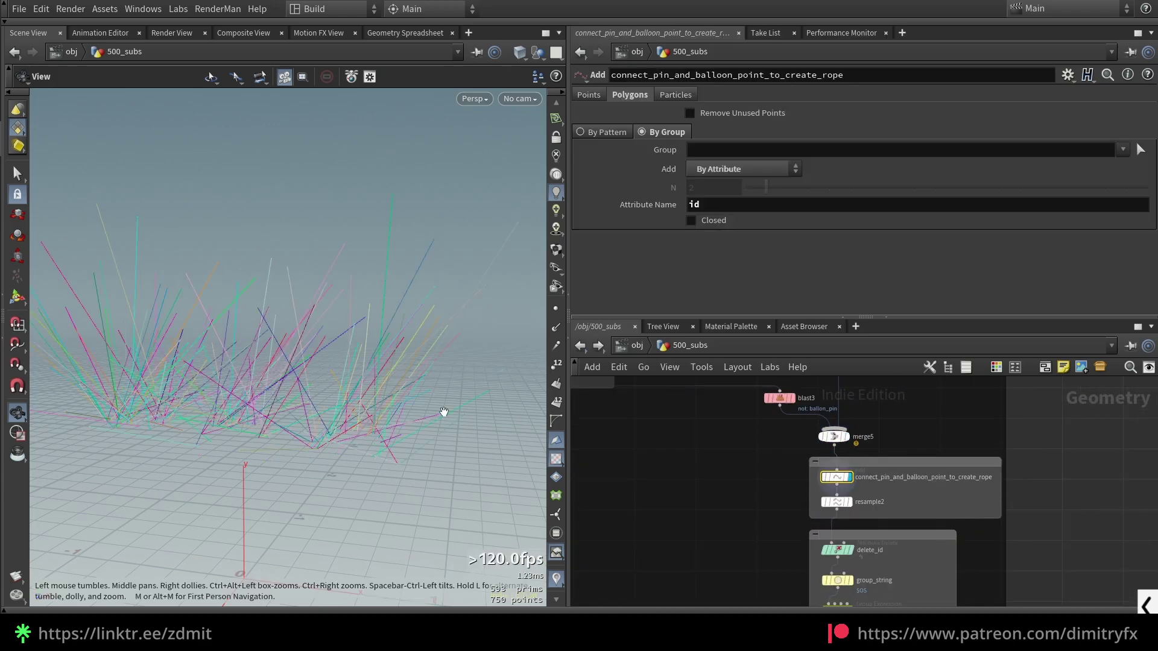
pyautogui.moveTo(444, 408); pyautogui.dragTo(338, 395)
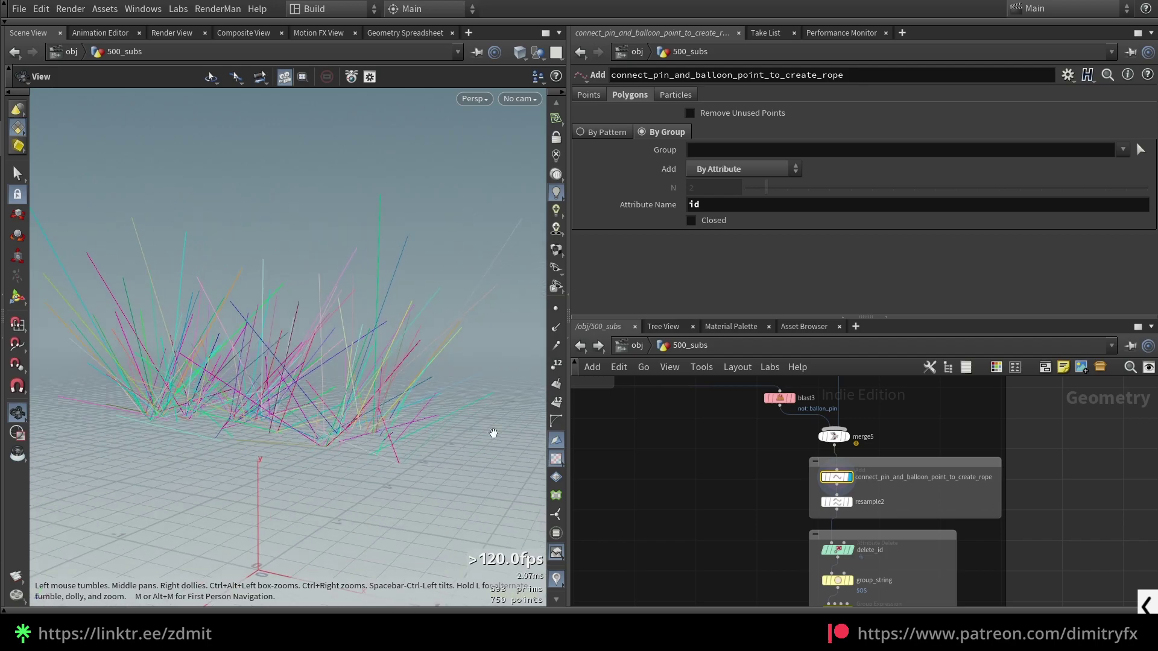
# Step: Display the merge5 result and turn on the viewport's point markers to inspect the merged pin and balloon points
pyautogui.scroll(-4, 668, 482)
pyautogui.moveTo(659, 483); pyautogui.dragTo(675, 500, button='middle')
pyautogui.scroll(3, 734, 480)
pyautogui.click(794, 475)
pyautogui.moveTo(447, 435); pyautogui.dragTo(436, 395)
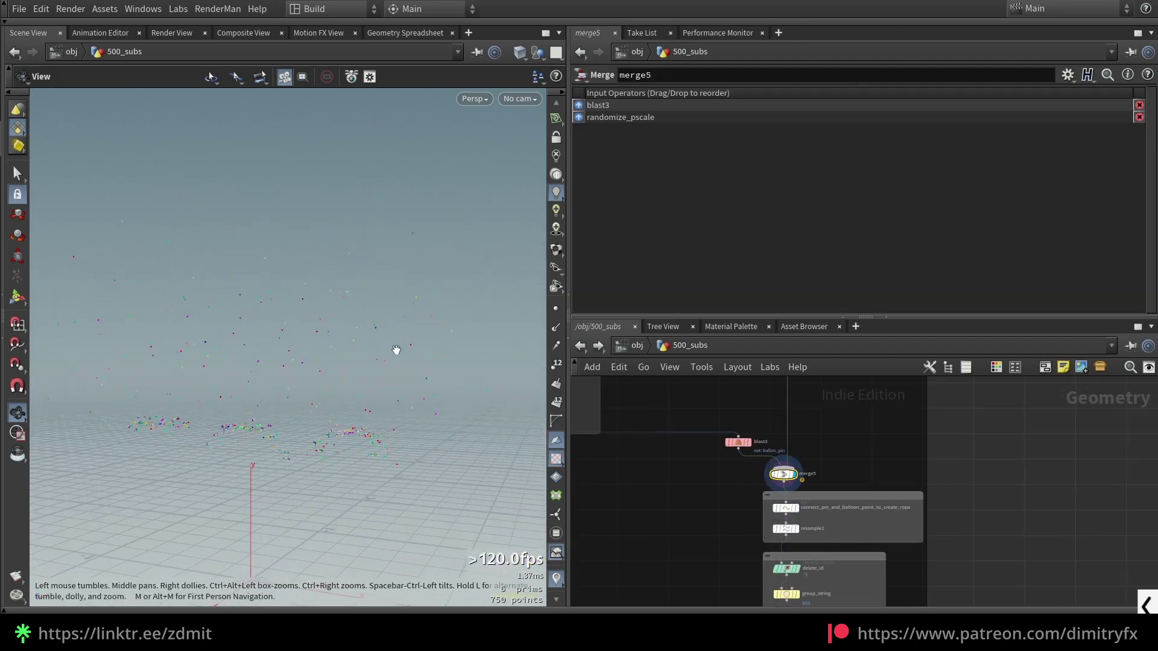
pyautogui.click(556, 308)
pyautogui.press('F9')
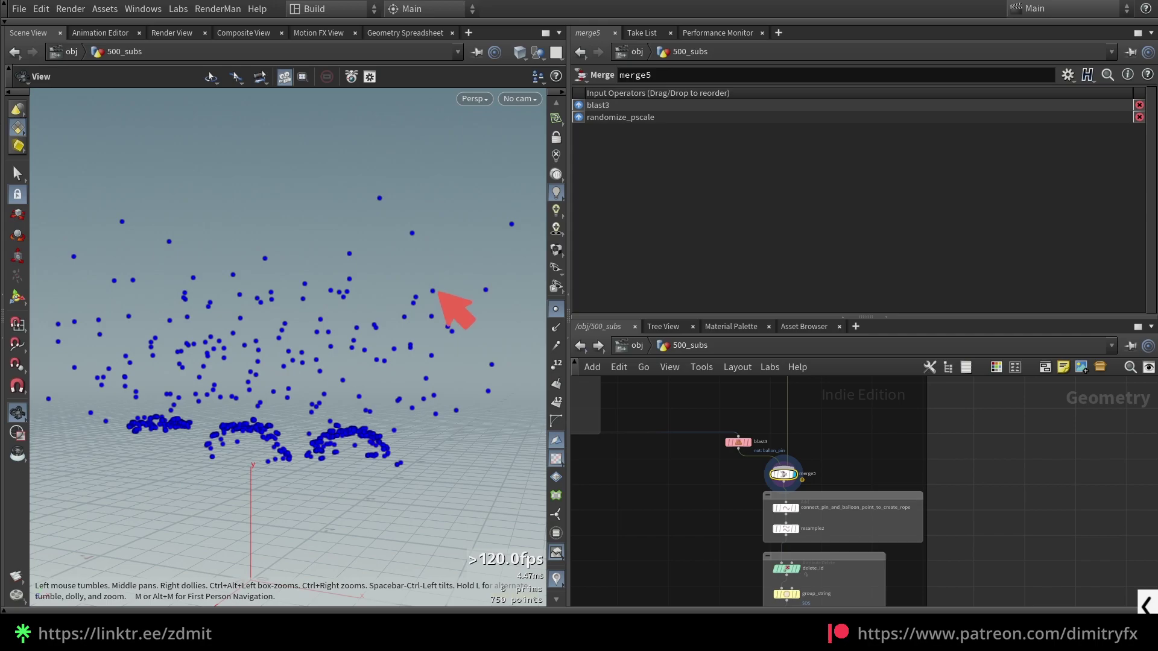
pyautogui.moveTo(427, 293); pyautogui.dragTo(433, 291)
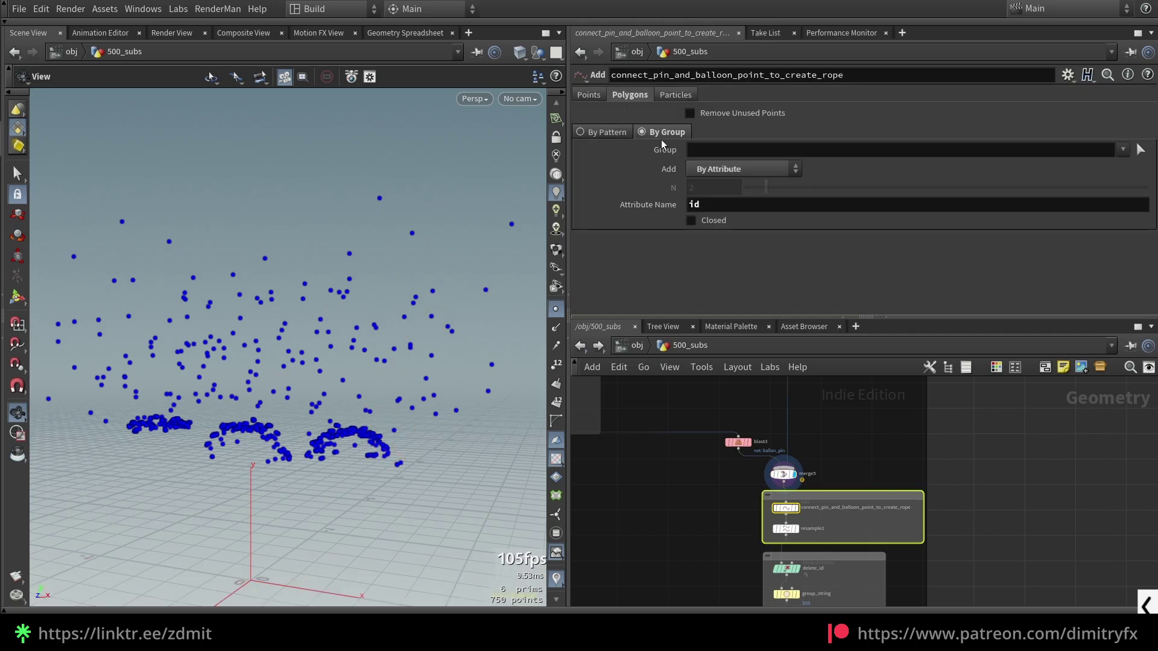
# Step: Keep connect_pin_and_balloon_point_to_create_rope adding By Attribute, and display the resample2 result to inspect the rope points up close
pyautogui.click(717, 170)
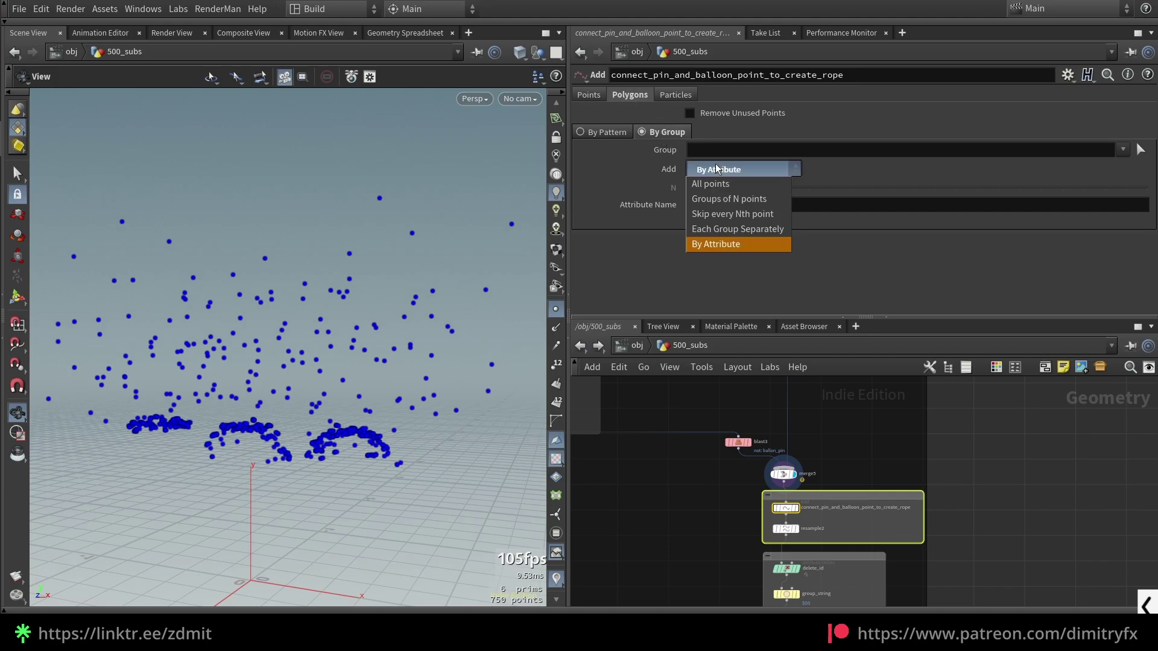
pyautogui.click(714, 245)
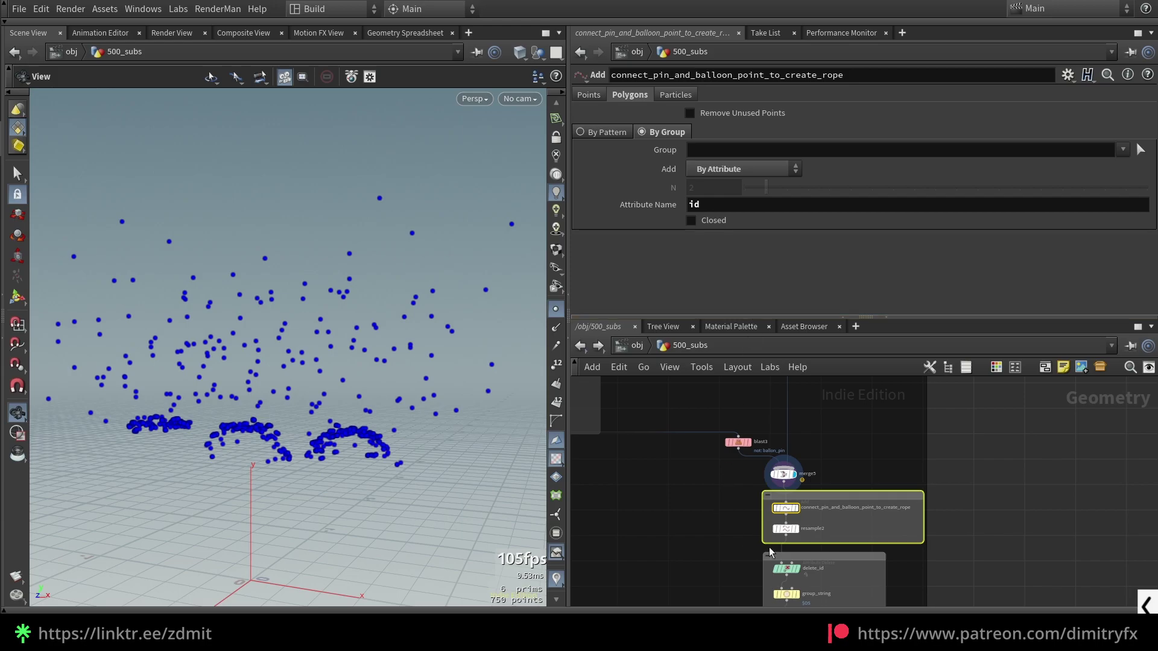
pyautogui.scroll(2, 771, 543)
pyautogui.click(788, 529)
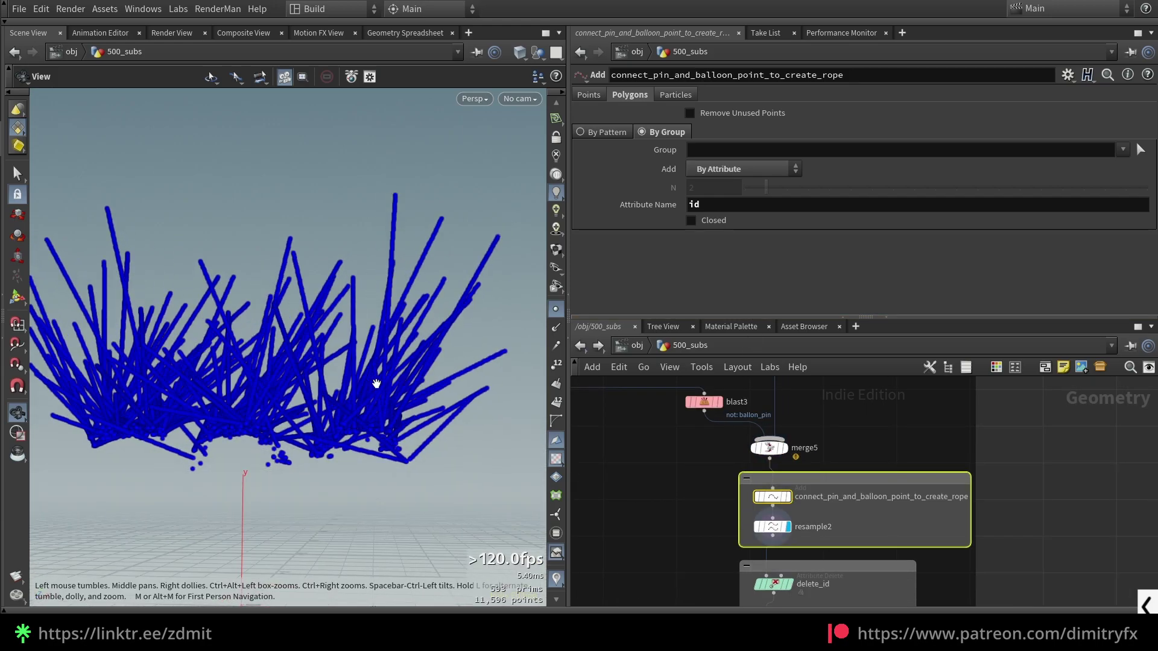
pyautogui.scroll(5, 285, 449)
pyautogui.moveTo(282, 444); pyautogui.dragTo(353, 431)
pyautogui.moveTo(329, 388); pyautogui.dragTo(326, 445)
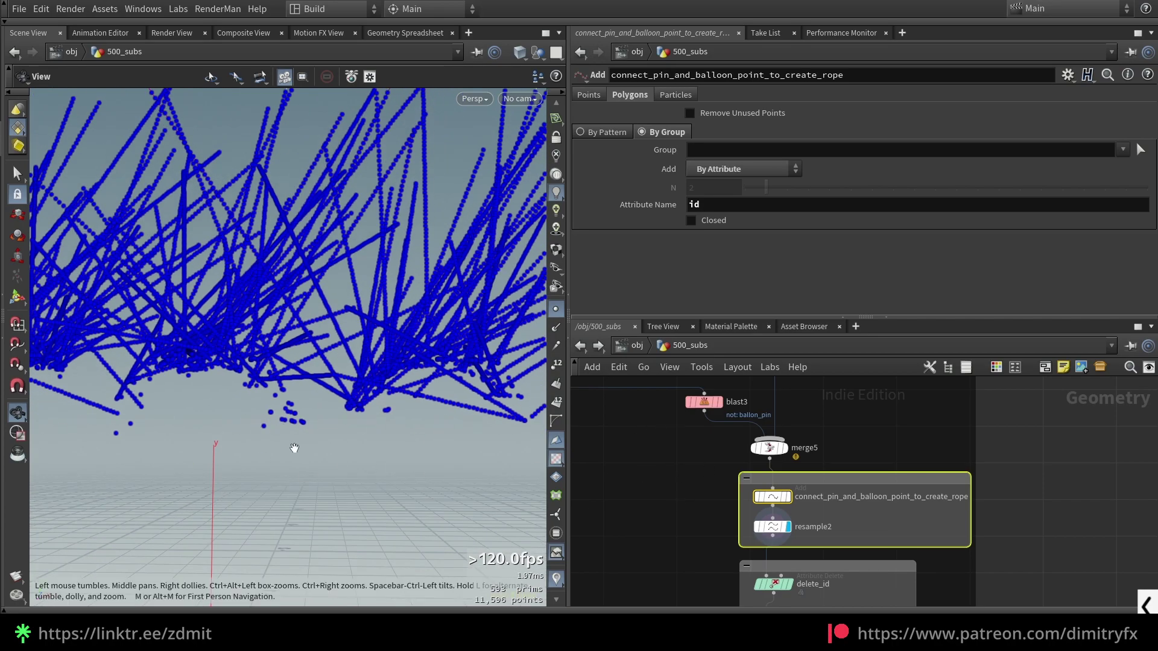
pyautogui.moveTo(295, 448); pyautogui.dragTo(313, 429)
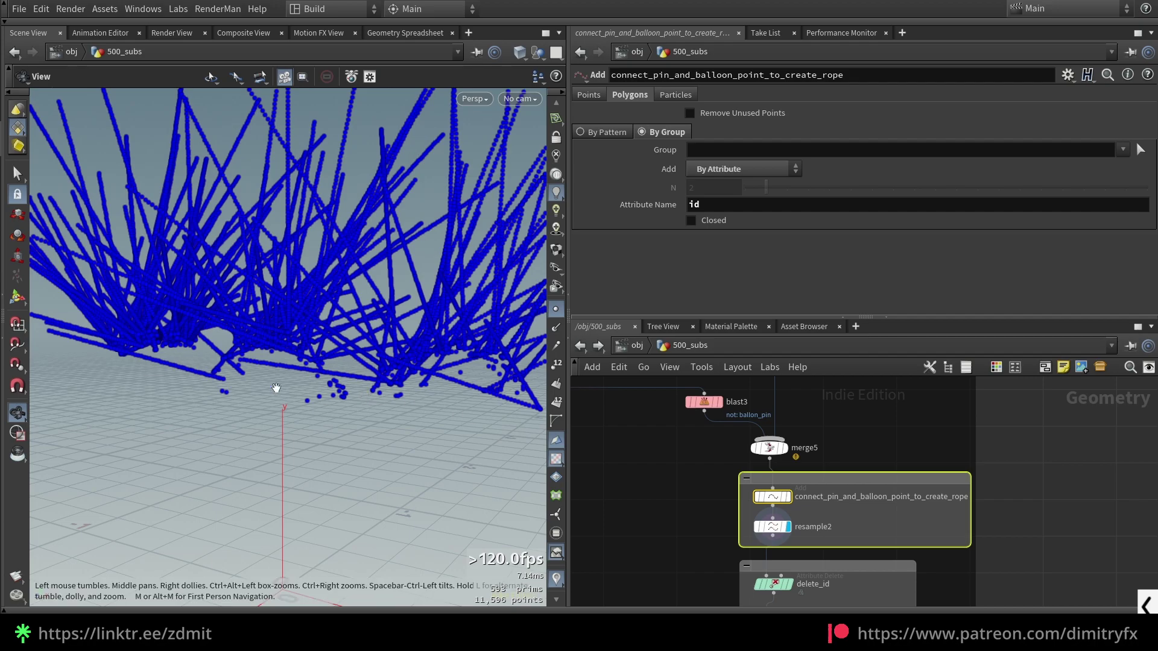
# Step: Display the delete_id result and then the group_string result to review the deleted attributes and the string point group
pyautogui.moveTo(778, 586); pyautogui.dragTo(777, 495, button='middle')
pyautogui.click(775, 494)
pyautogui.click(789, 494)
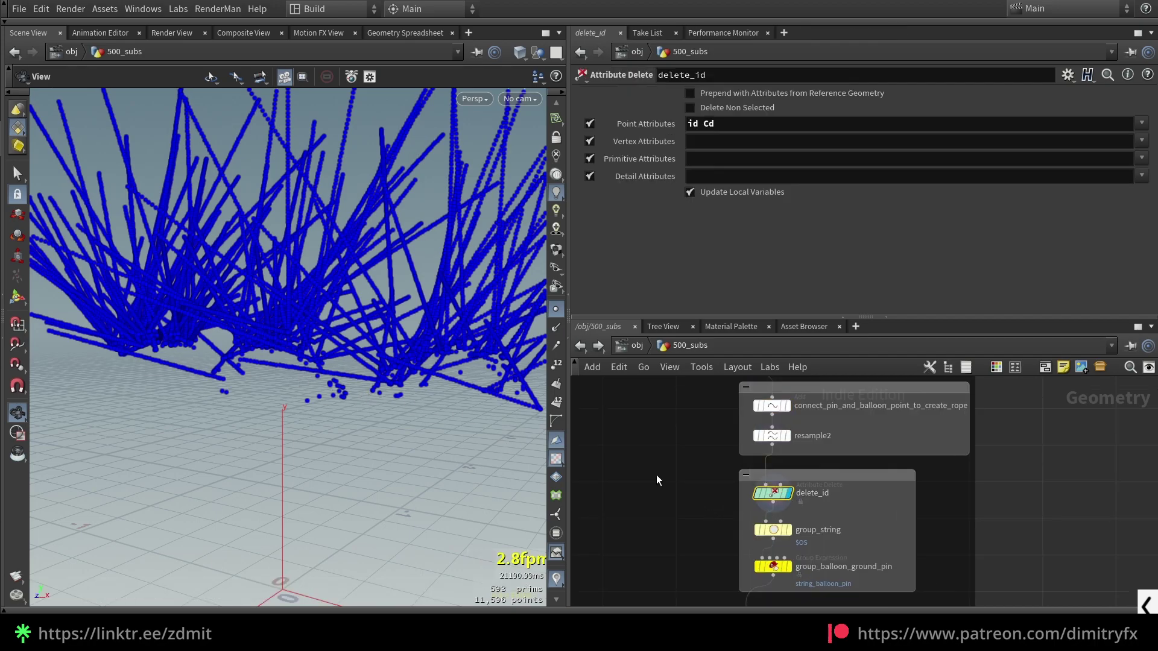
pyautogui.moveTo(705, 524); pyautogui.dragTo(829, 549)
pyautogui.press('r')
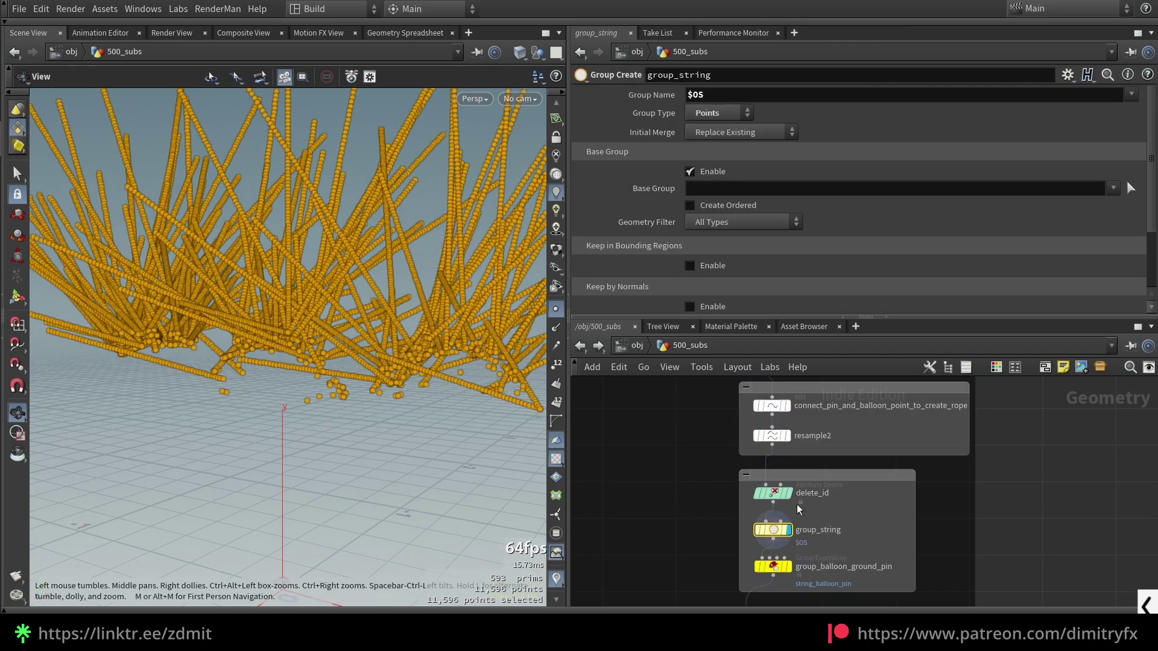
# Step: Display the group_balloon_ground_pin result and inspect the grouped pin points along the ropes
pyautogui.moveTo(815, 582); pyautogui.dragTo(780, 549, button='middle')
pyautogui.click(740, 536)
pyautogui.press('r')
pyautogui.press('f')
pyautogui.moveTo(433, 348); pyautogui.dragTo(345, 399, button='middle')
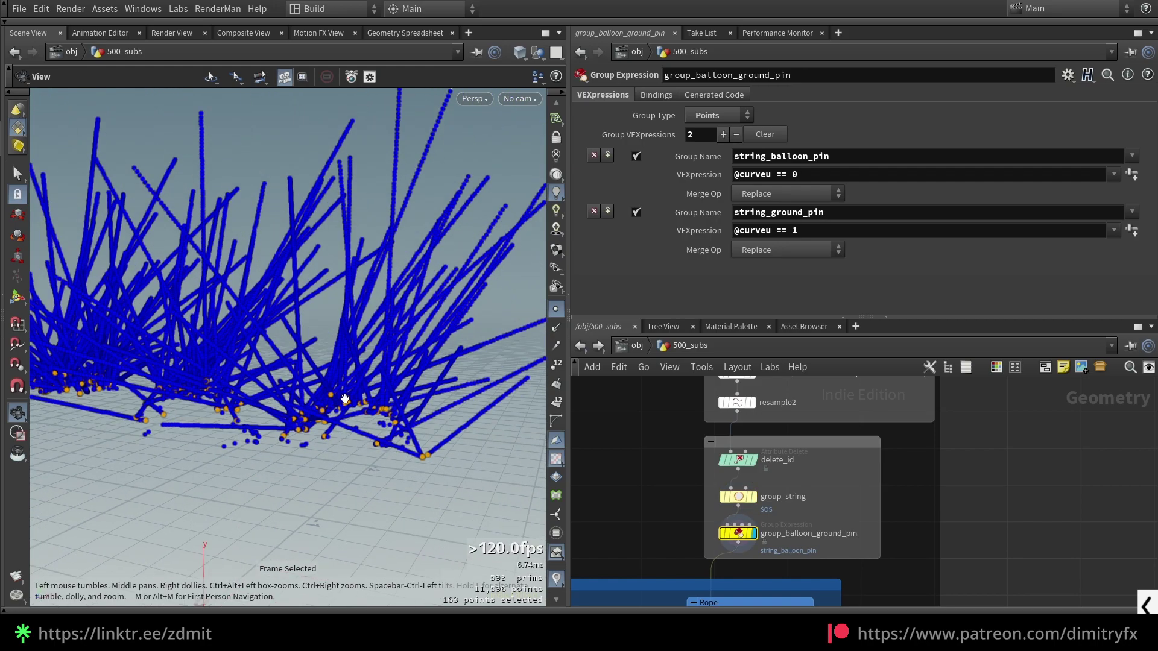
pyautogui.scroll(1, 779, 543)
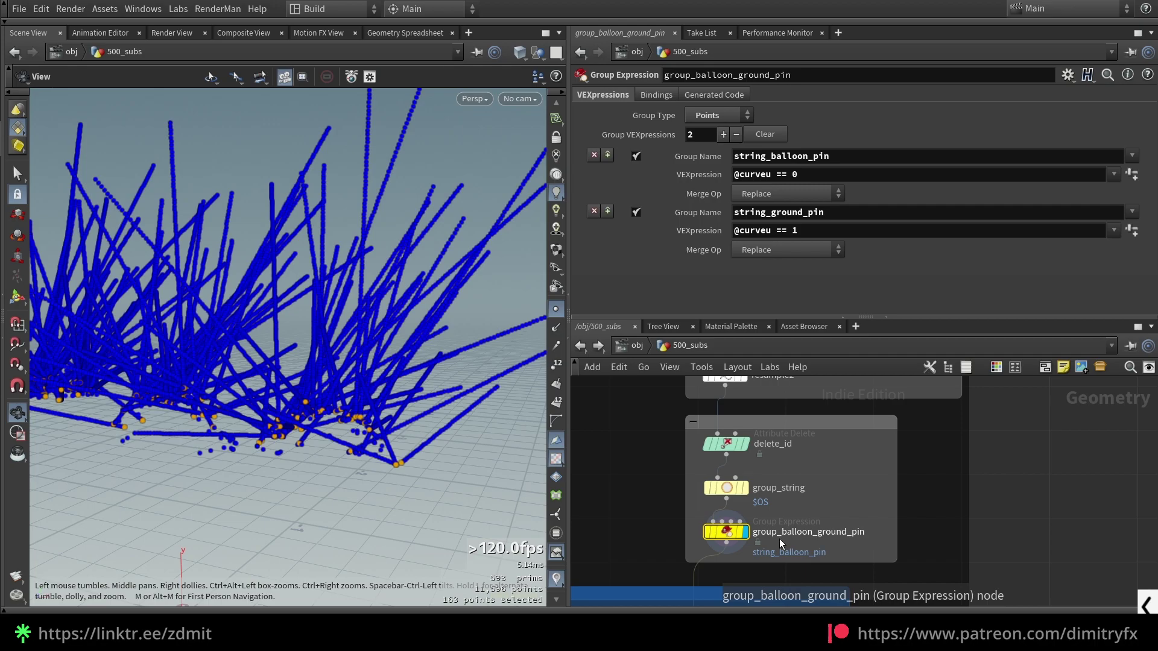
pyautogui.scroll(3, 344, 472)
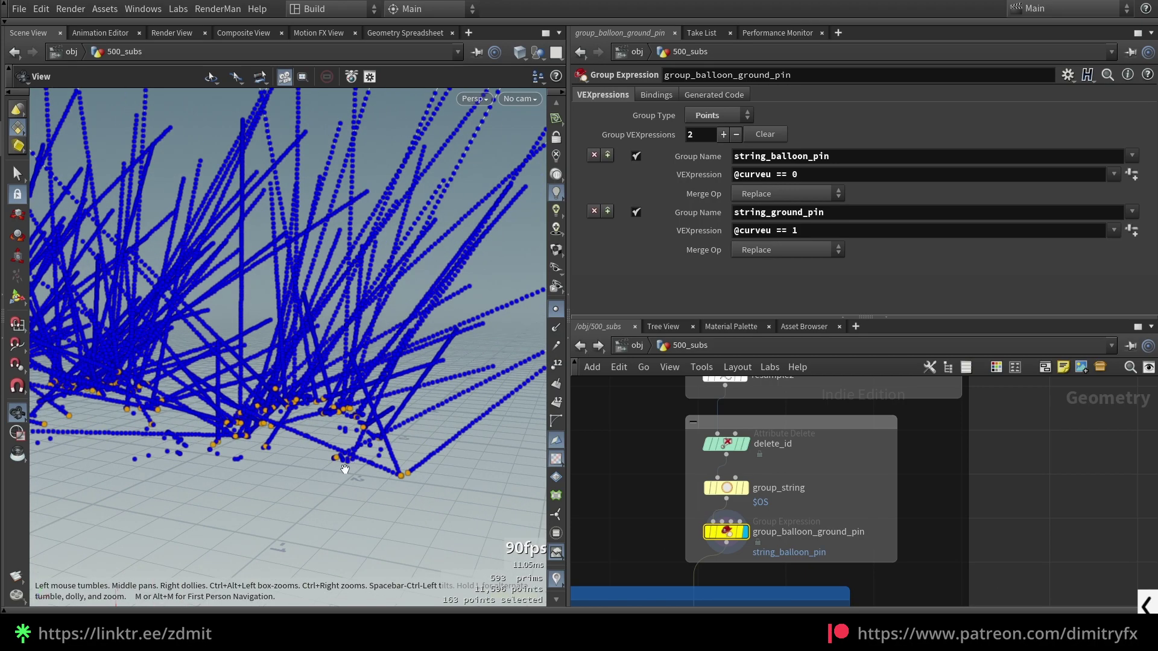
pyautogui.moveTo(348, 461); pyautogui.dragTo(453, 204)
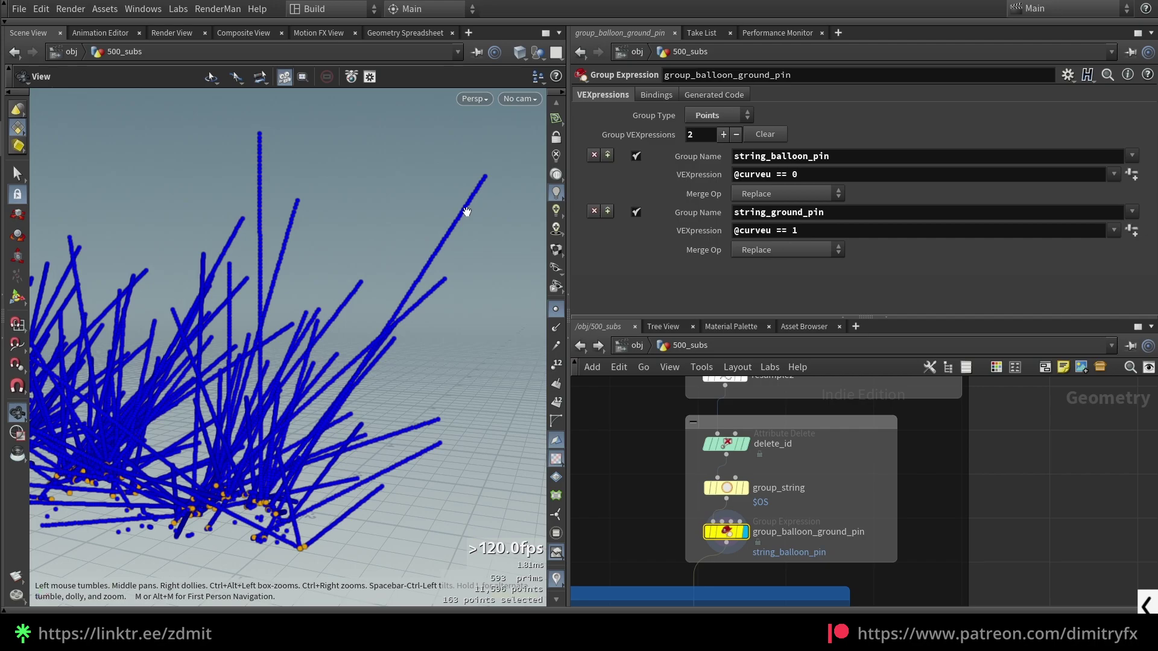
# Step: Check the Curve U Attribute setting on the resample2 node
pyautogui.moveTo(739, 460); pyautogui.dragTo(626, 457)
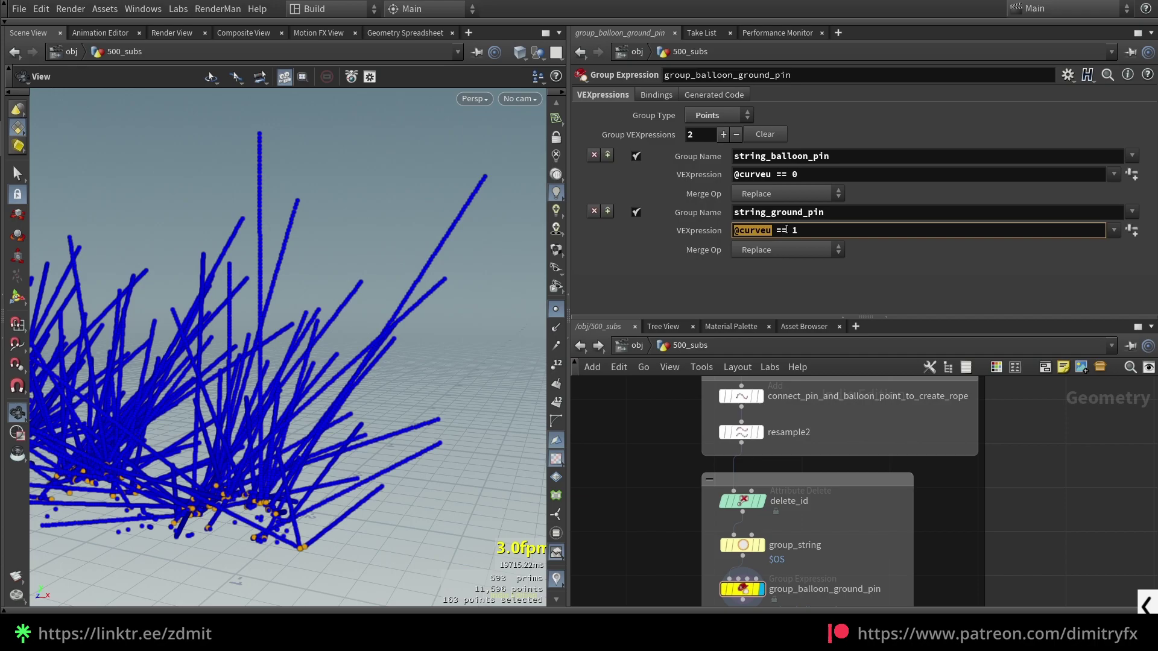
pyautogui.click(747, 429)
pyautogui.scroll(-3, 657, 284)
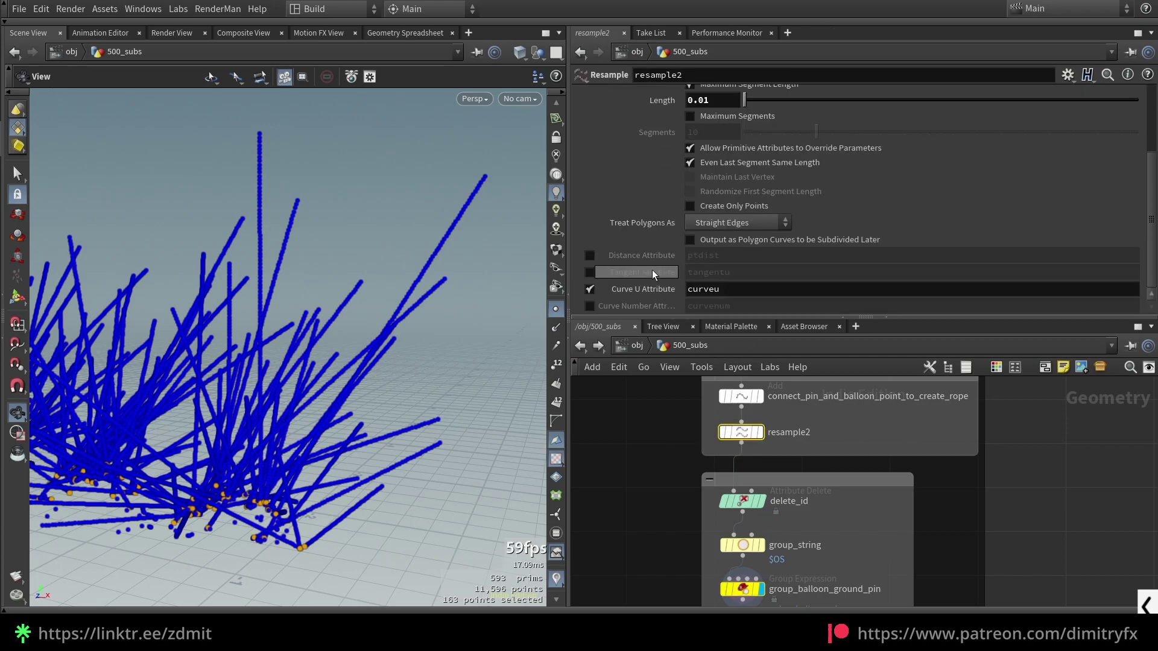
pyautogui.click(590, 289)
# Step: Return to group_balloon_ground_pin and review the curveu expressions of its string_balloon_pin and string_ground_pin groups
pyautogui.moveTo(674, 592); pyautogui.dragTo(668, 530, button='middle')
pyautogui.click(735, 528)
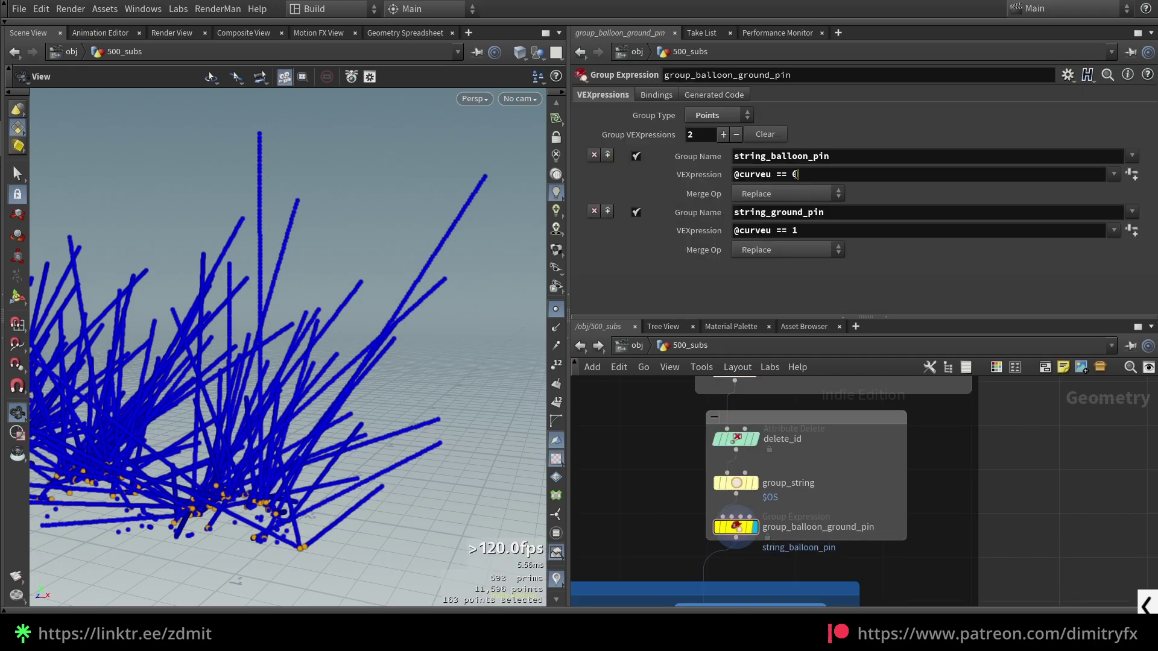
pyautogui.click(799, 175)
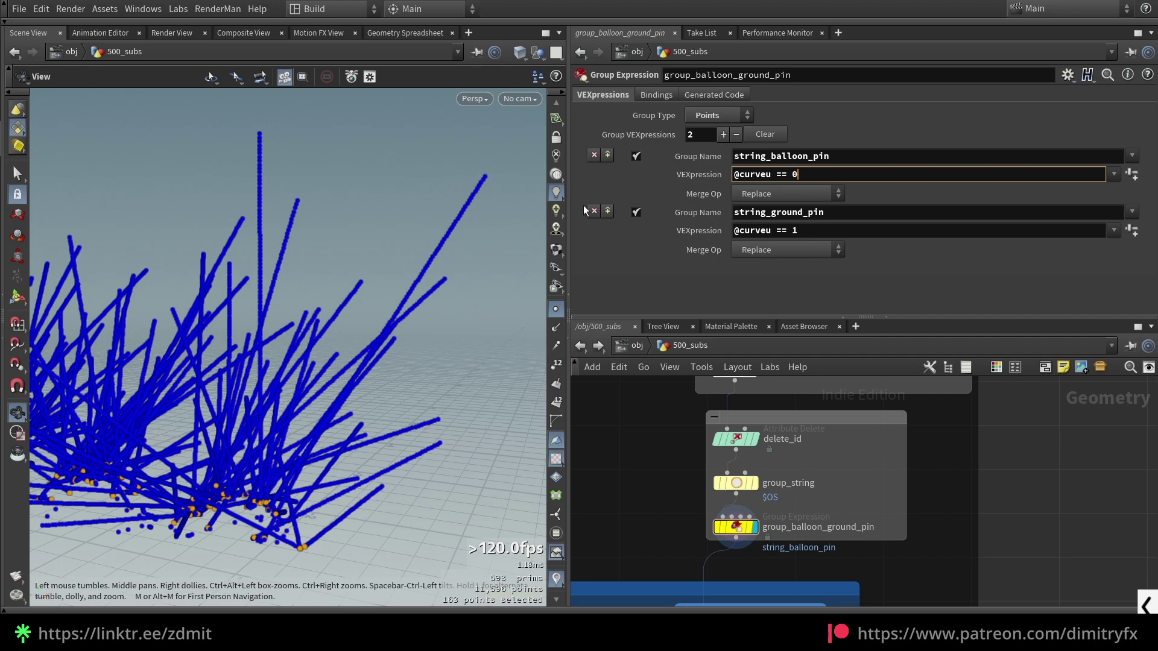
pyautogui.click(803, 232)
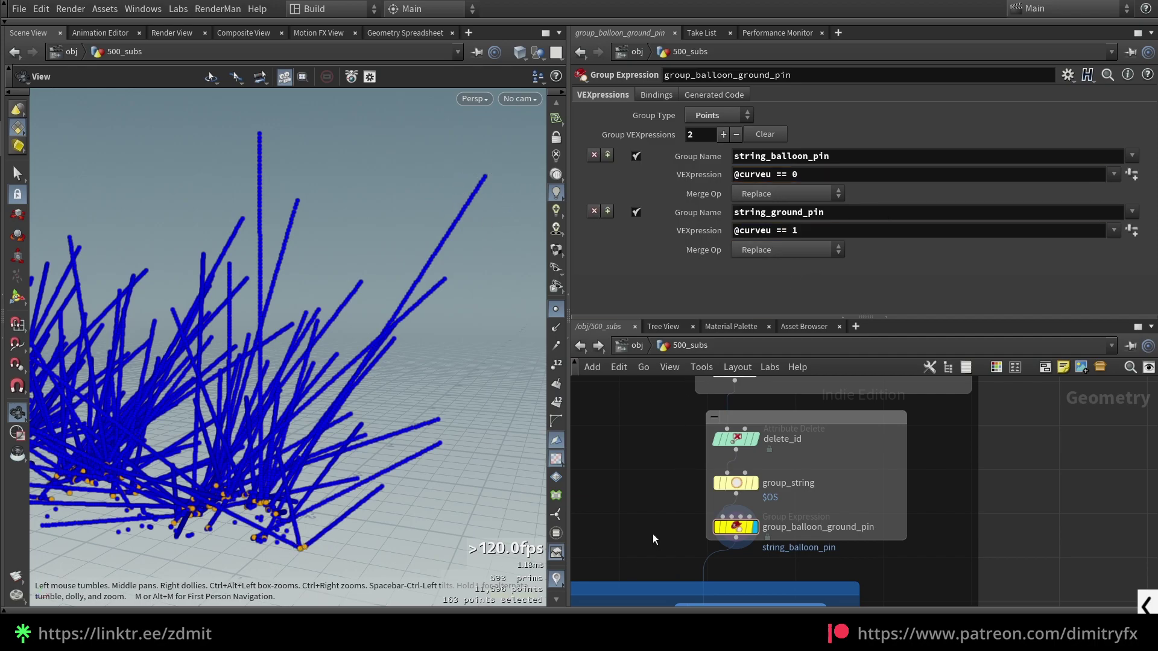
# Step: Look over the network around the VELLUM SIM box and locate its Ballon nodes
pyautogui.scroll(-3, 649, 529)
pyautogui.moveTo(624, 509); pyautogui.dragTo(831, 460, button='middle')
pyautogui.scroll(-4, 639, 515)
pyautogui.scroll(3, 720, 463)
pyautogui.scroll(2, 745, 470)
pyautogui.scroll(-1, 791, 470)
pyautogui.scroll(2, 645, 462)
pyautogui.moveTo(646, 462); pyautogui.dragTo(663, 509, button='middle')
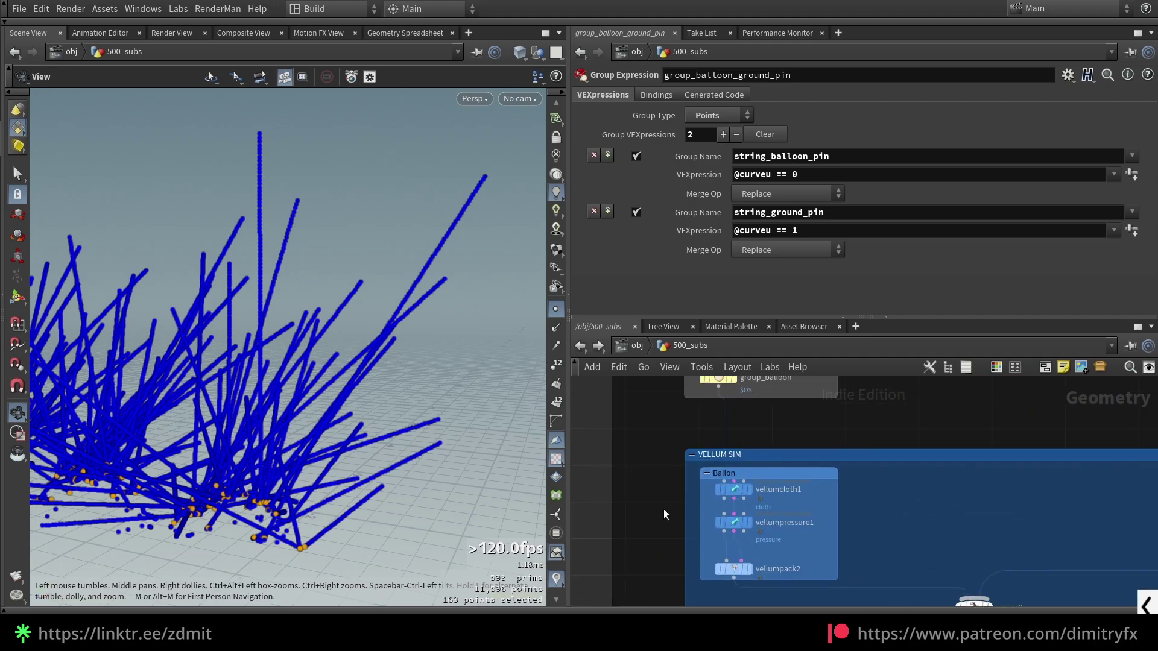
pyautogui.scroll(-2, 838, 509)
pyautogui.moveTo(875, 490); pyautogui.dragTo(846, 498, button='middle')
pyautogui.scroll(2, 845, 498)
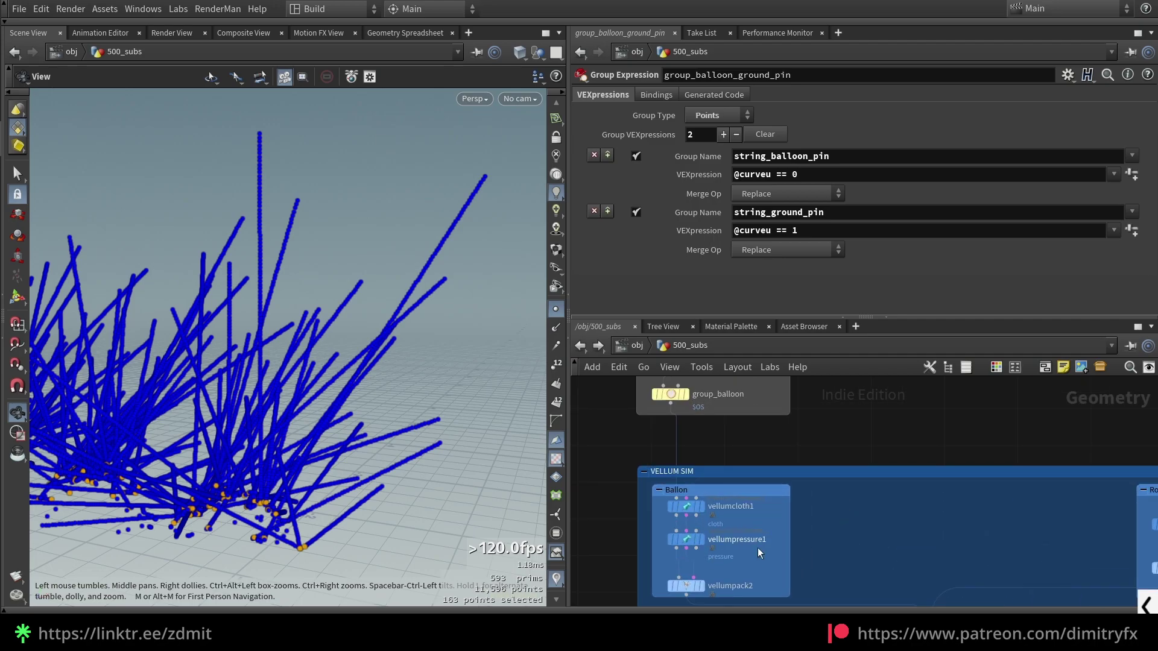
pyautogui.moveTo(757, 548); pyautogui.dragTo(754, 519, button='middle')
pyautogui.press('Tab')
pyautogui.write('ve')
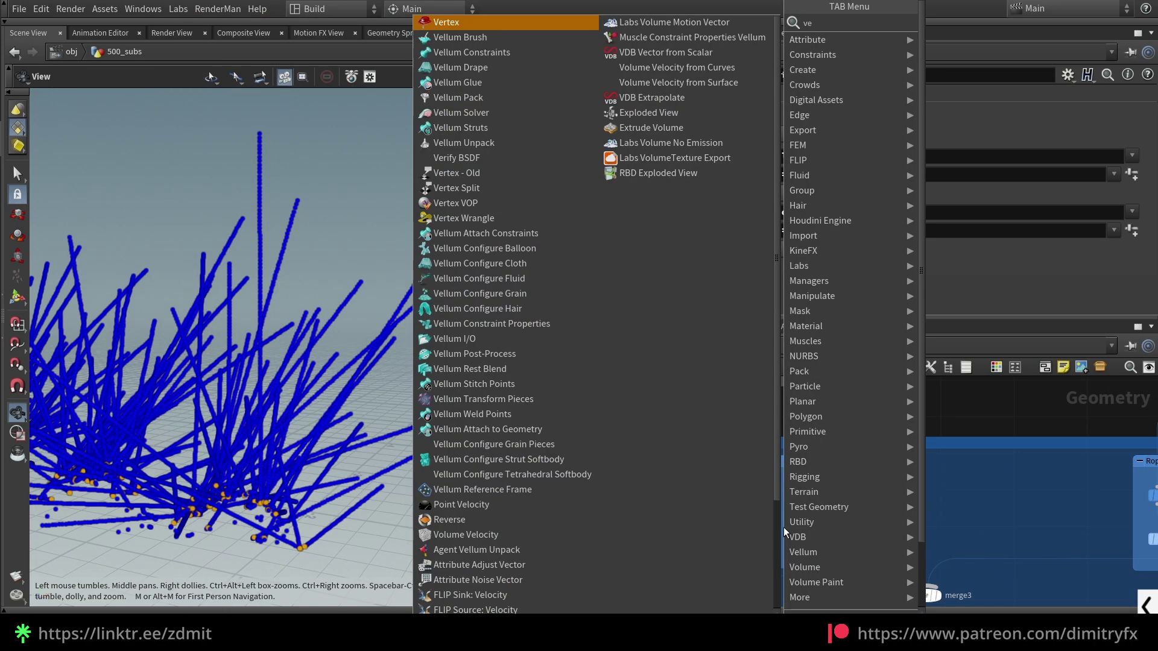
pyautogui.write('llumcon')
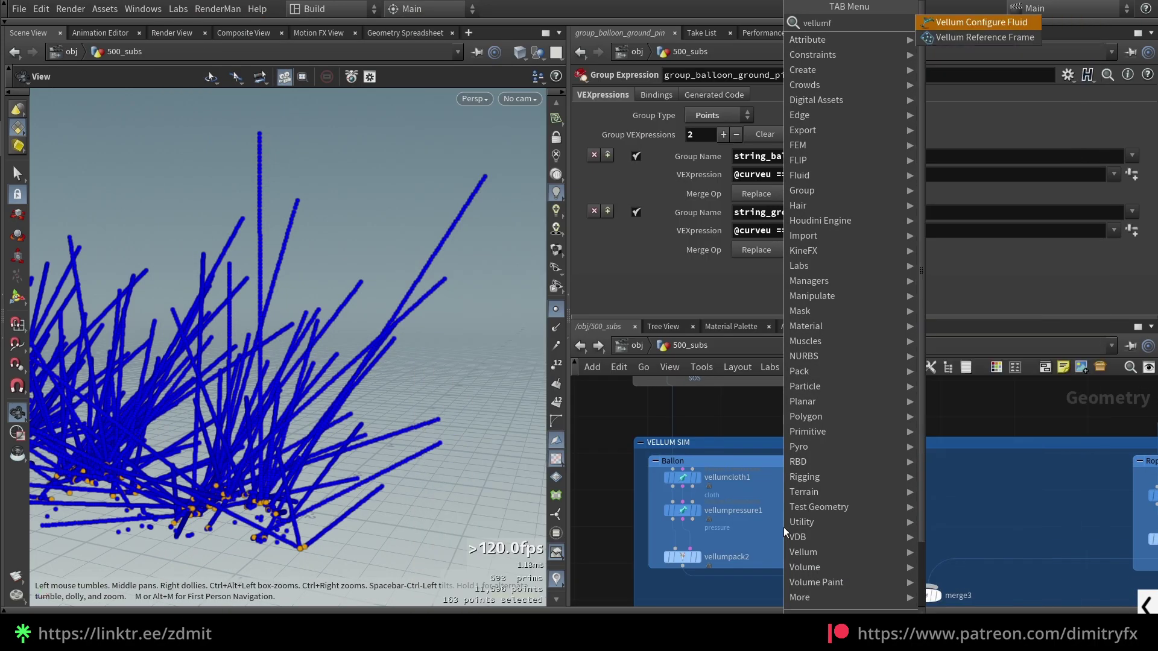
pyautogui.press('Down')
pyautogui.press('Down')
# Step: Examine the Stretch settings of vellumcloth1, including the stiffness and its multiplier options
pyautogui.click(682, 477)
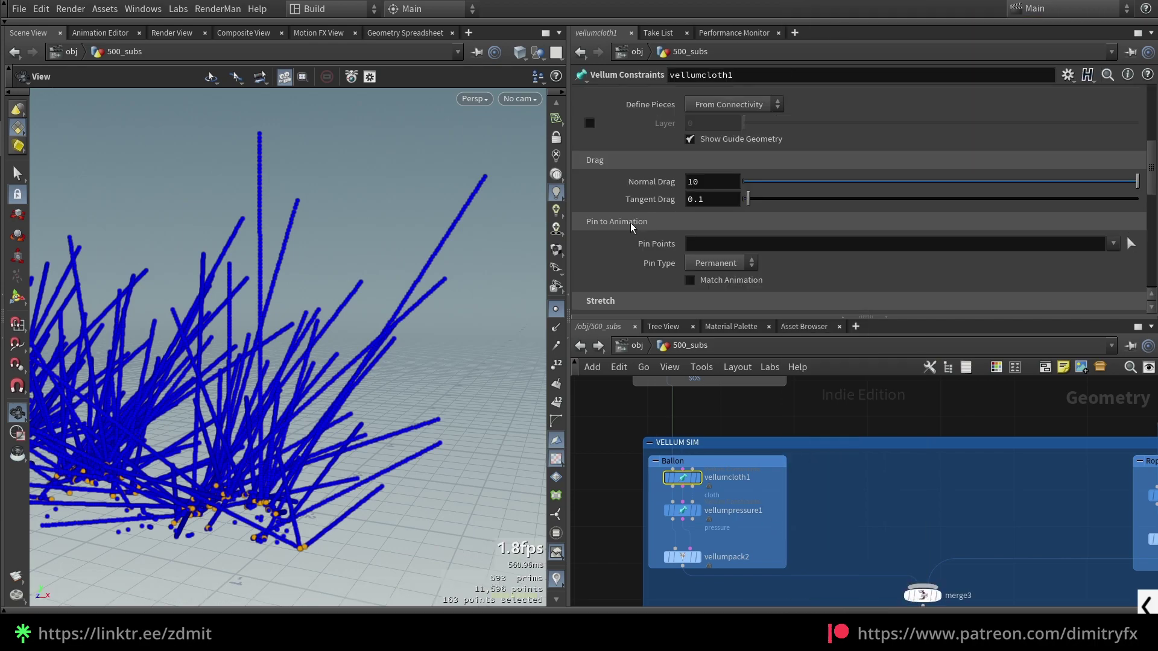
pyautogui.scroll(-3, 630, 223)
pyautogui.scroll(-1, 634, 199)
pyautogui.scroll(-1, 635, 193)
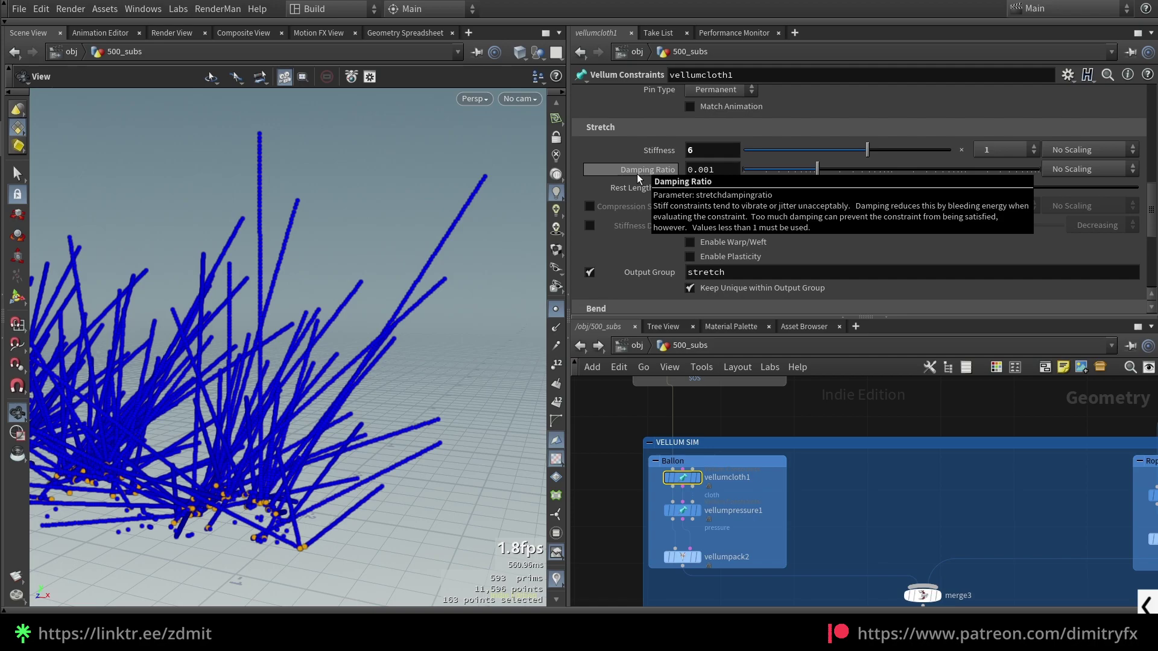
pyautogui.moveTo(643, 155)
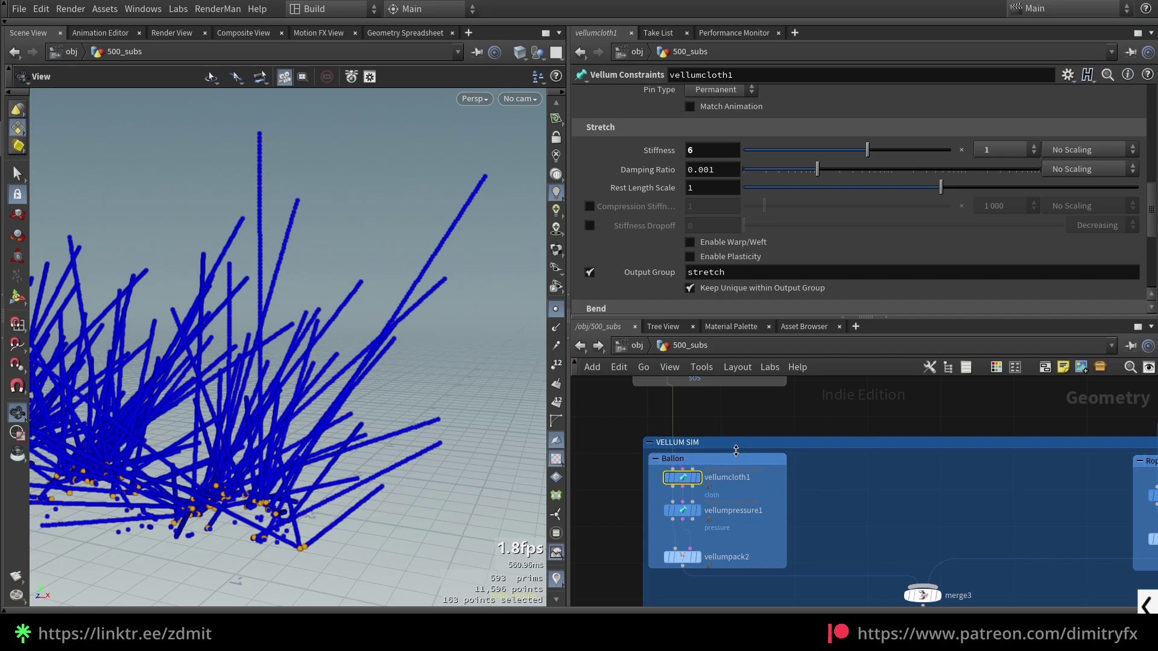
pyautogui.moveTo(737, 456); pyautogui.dragTo(735, 447)
pyautogui.click(1019, 147)
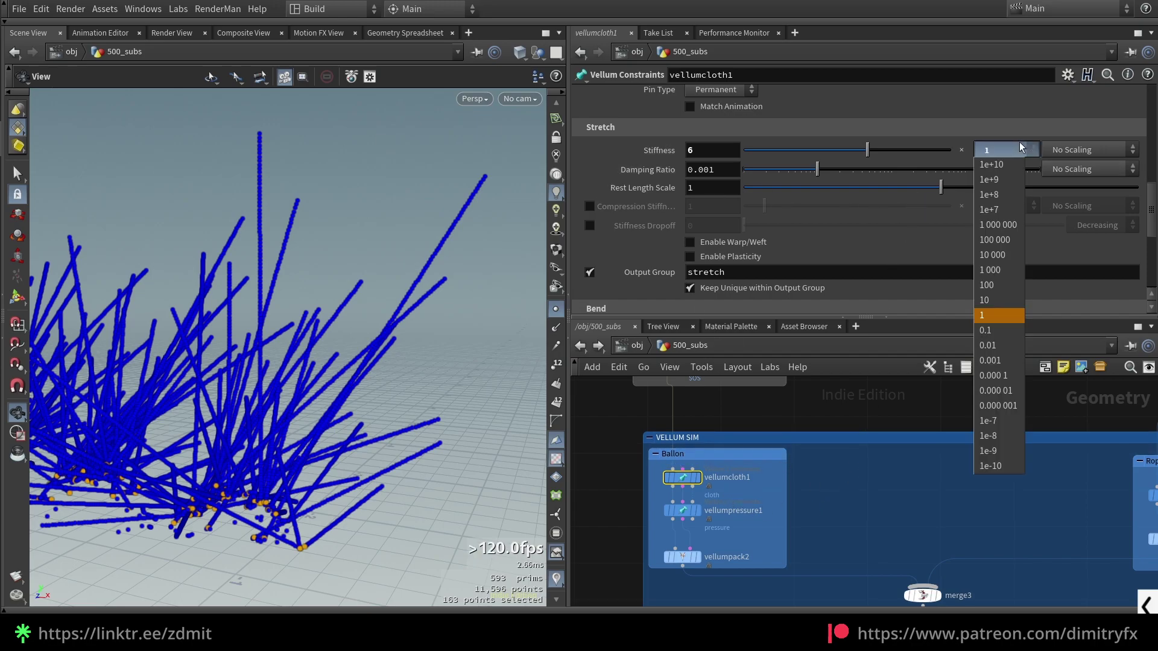
# Step: Review the Bend settings of vellumcloth1 and recheck its Stretch stiffness value
pyautogui.scroll(-3, 747, 237)
pyautogui.scroll(-4, 747, 236)
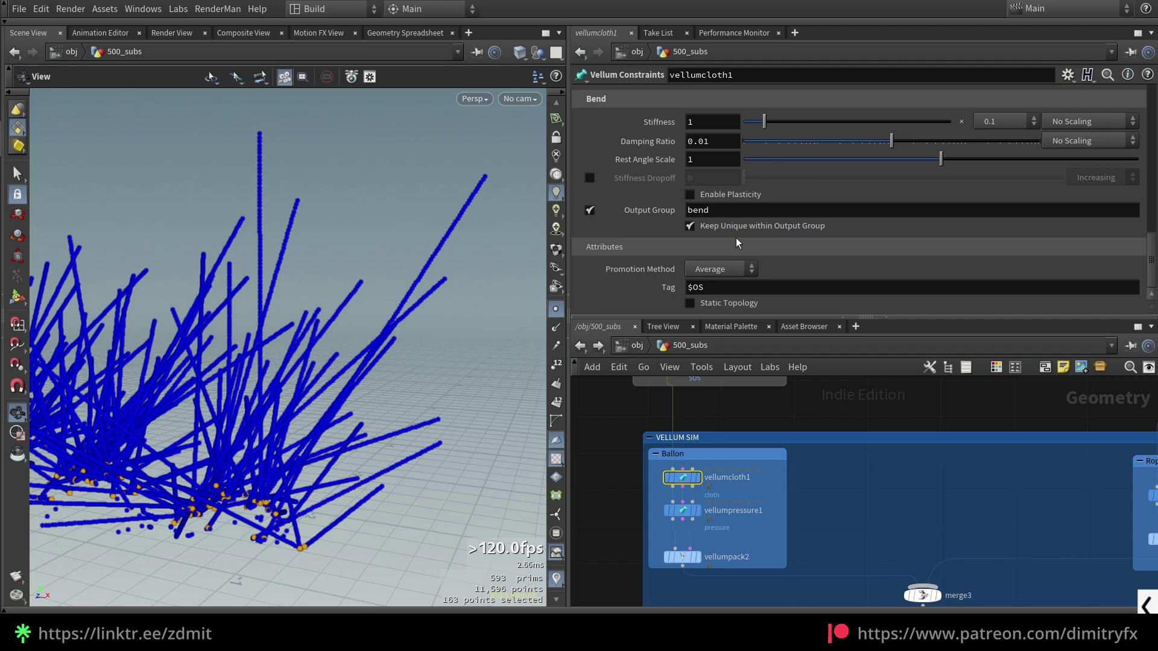
pyautogui.scroll(7, 736, 238)
pyautogui.scroll(2, 716, 194)
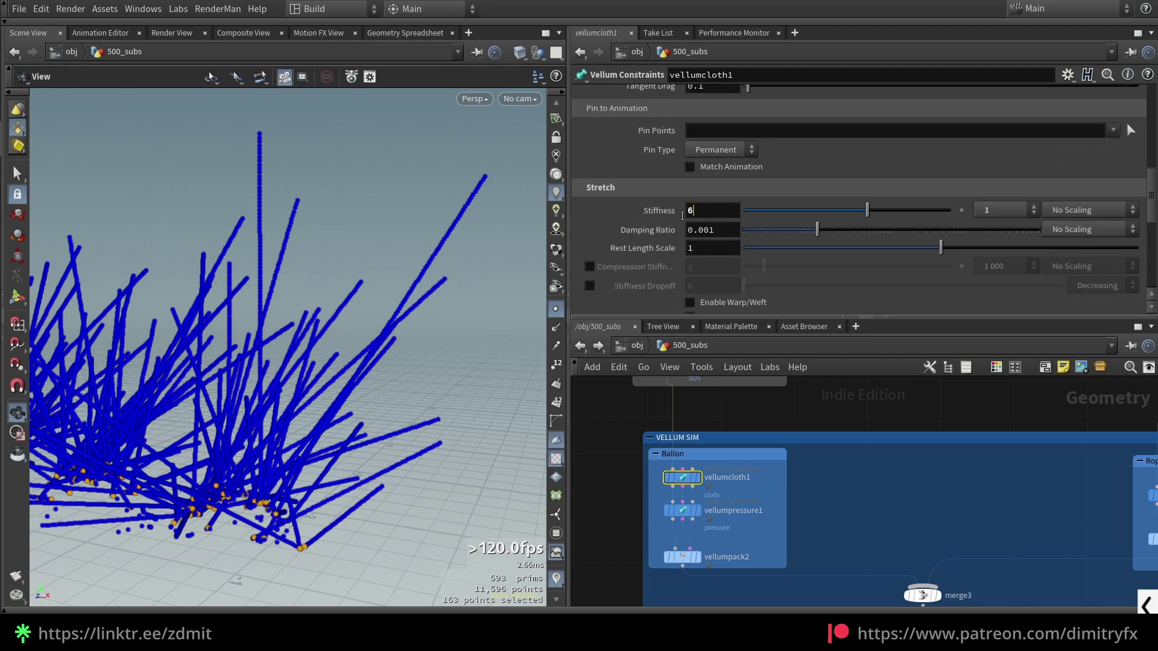
pyautogui.press('Return')
pyautogui.scroll(2, 730, 519)
# Step: Examine the Stretch stiffness, its multiplier and the geometry settings of the vellumpressure1 constraint
pyautogui.click(682, 510)
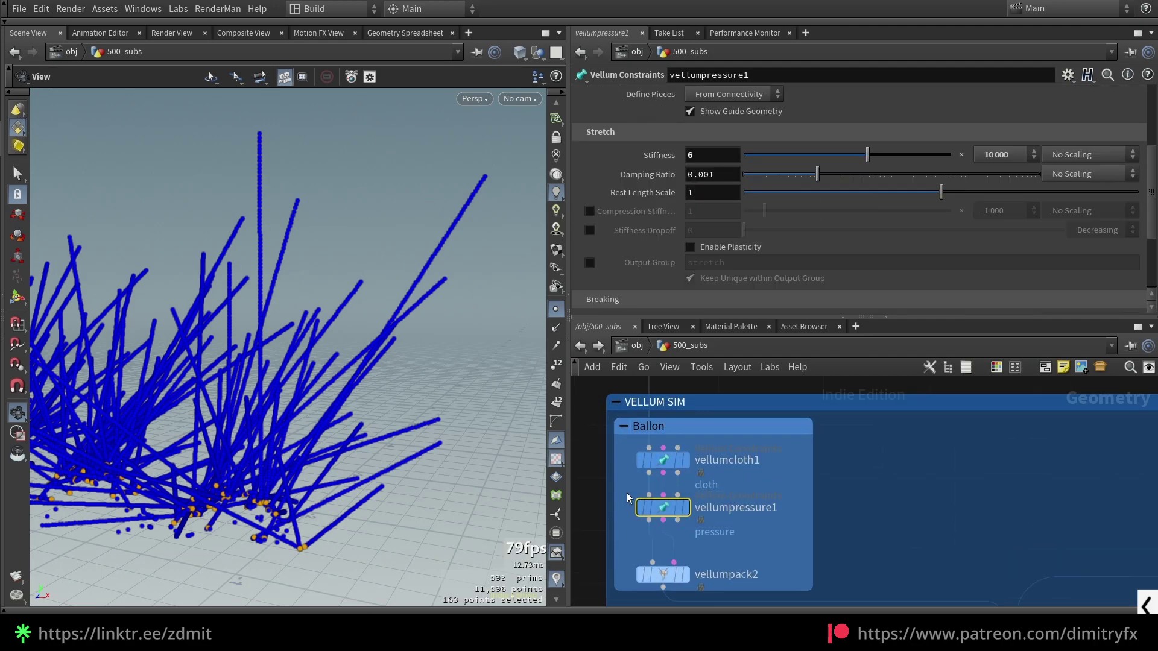
pyautogui.scroll(1, 652, 162)
pyautogui.click(702, 194)
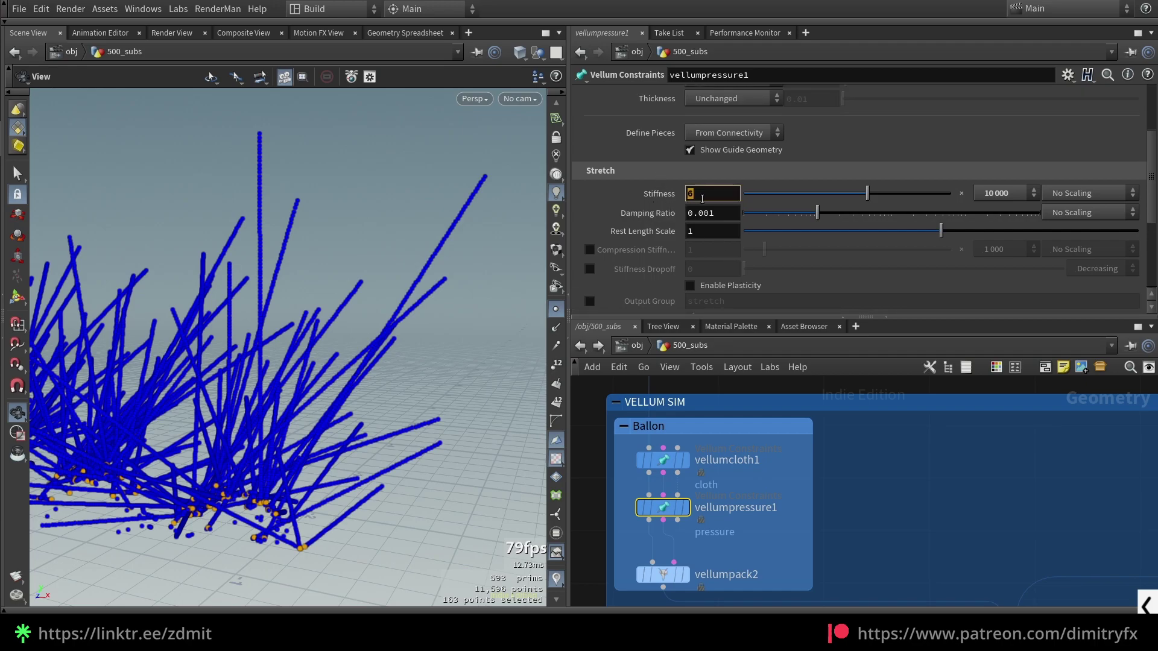
pyautogui.click(1009, 196)
pyautogui.click(1020, 153)
pyautogui.scroll(-4, 917, 146)
pyautogui.scroll(5, 904, 183)
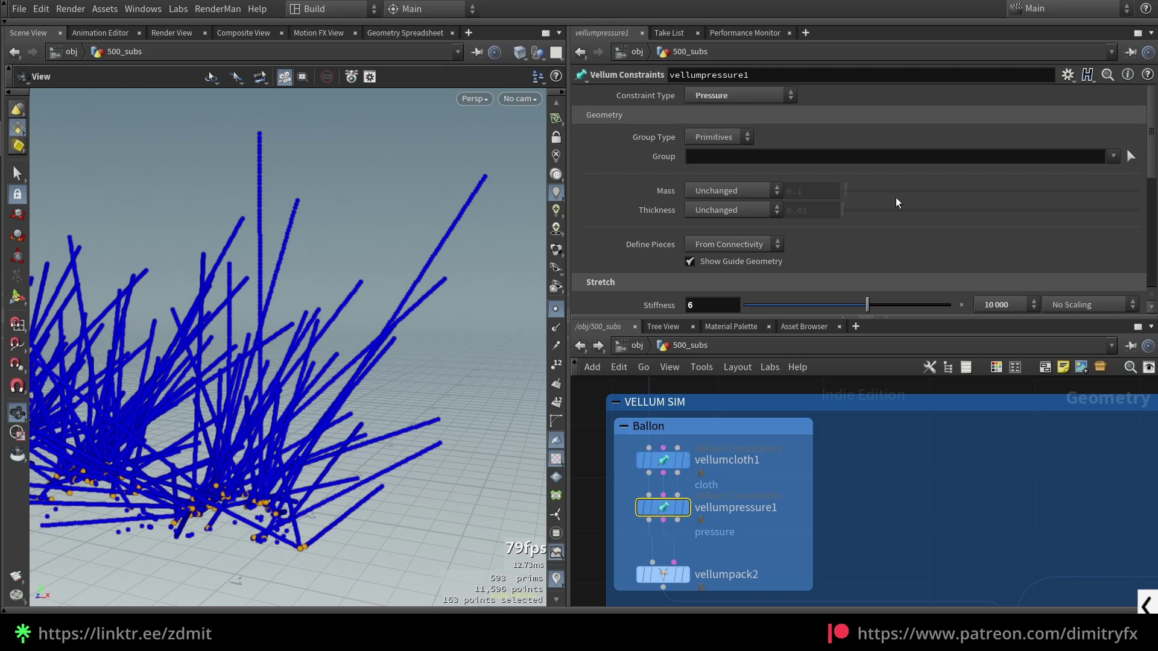
pyautogui.scroll(-3, 845, 425)
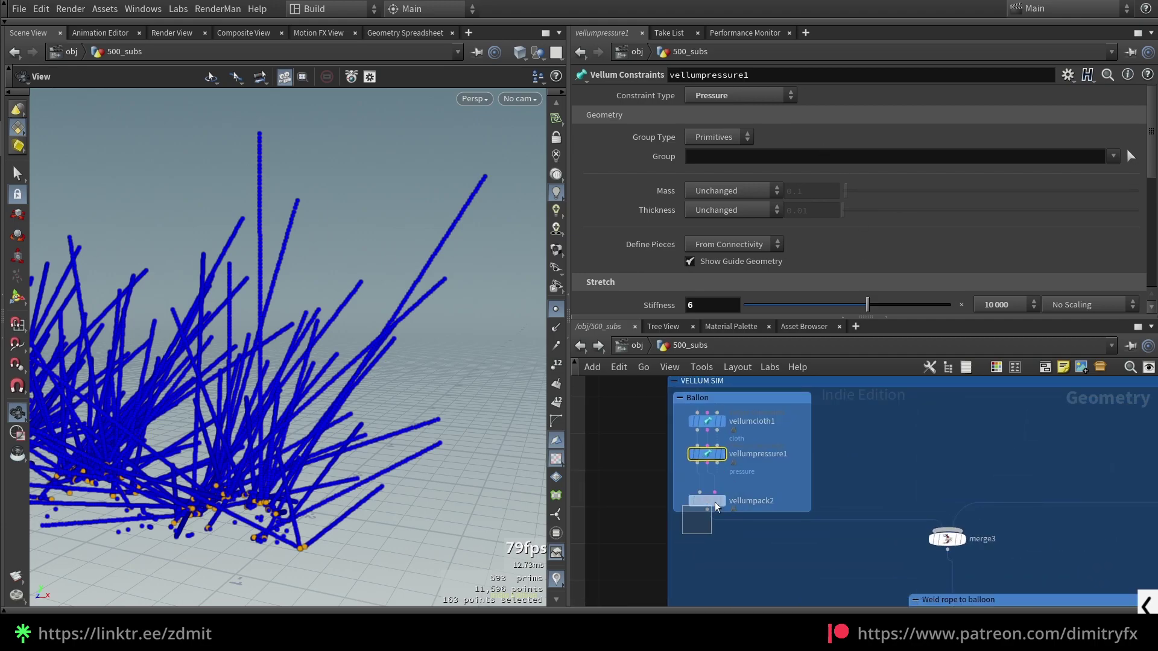
# Step: Display the vellumpack2 result, inspect the packed balloons and bring the Rope nodes of the network into view
pyautogui.click(710, 501)
pyautogui.scroll(-8, 369, 411)
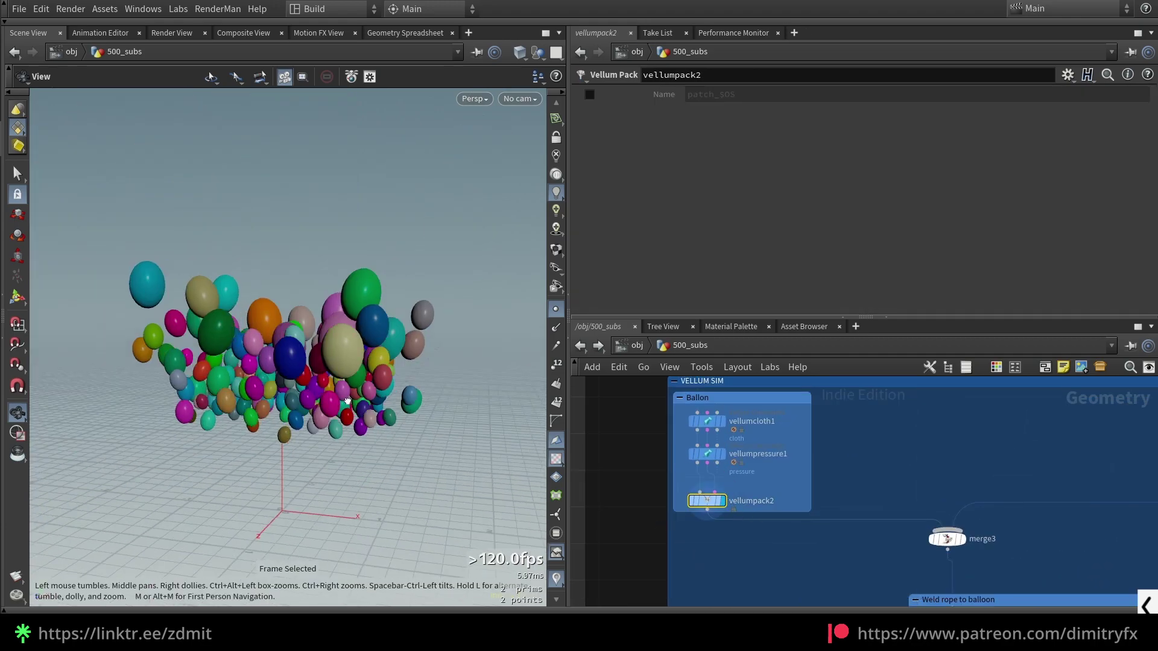
pyautogui.moveTo(352, 405); pyautogui.dragTo(386, 402)
pyautogui.moveTo(941, 467); pyautogui.dragTo(712, 507, button='middle')
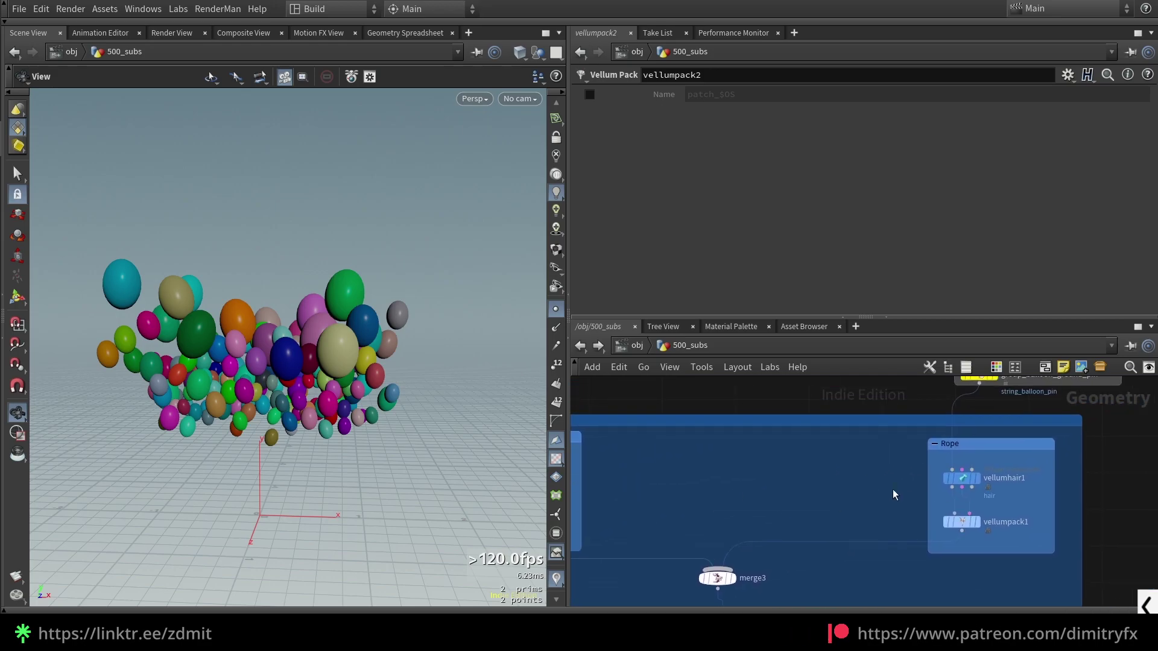
# Step: Display the vellumhair1 node of the Rope section and inspect its rope geometry up close
pyautogui.moveTo(796, 592); pyautogui.dragTo(717, 551, button='middle')
pyautogui.click(738, 538)
pyautogui.moveTo(800, 475); pyautogui.dragTo(764, 504, button='middle')
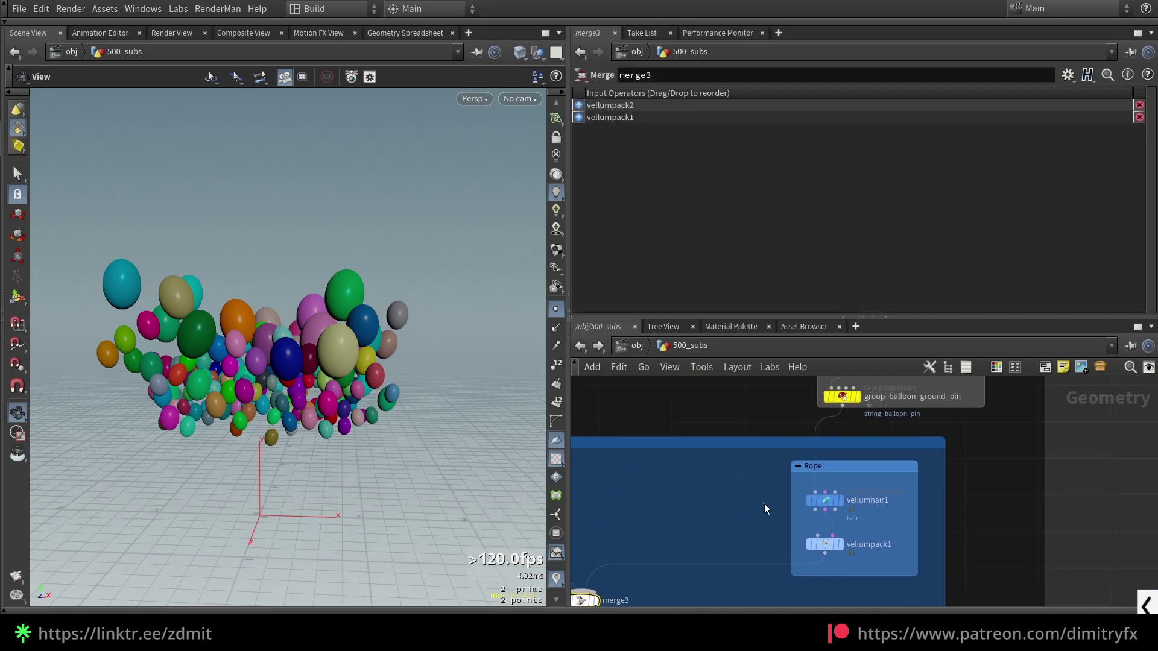
pyautogui.click(824, 500)
pyautogui.click(841, 500)
pyautogui.scroll(5, 863, 511)
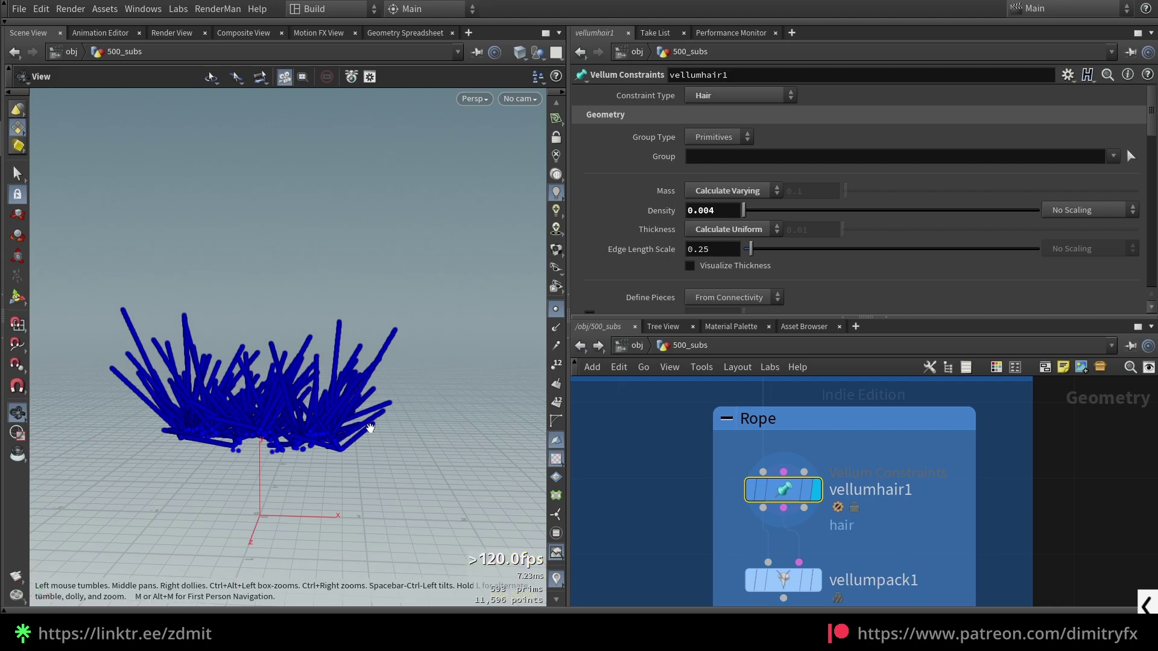
pyautogui.scroll(3, 370, 427)
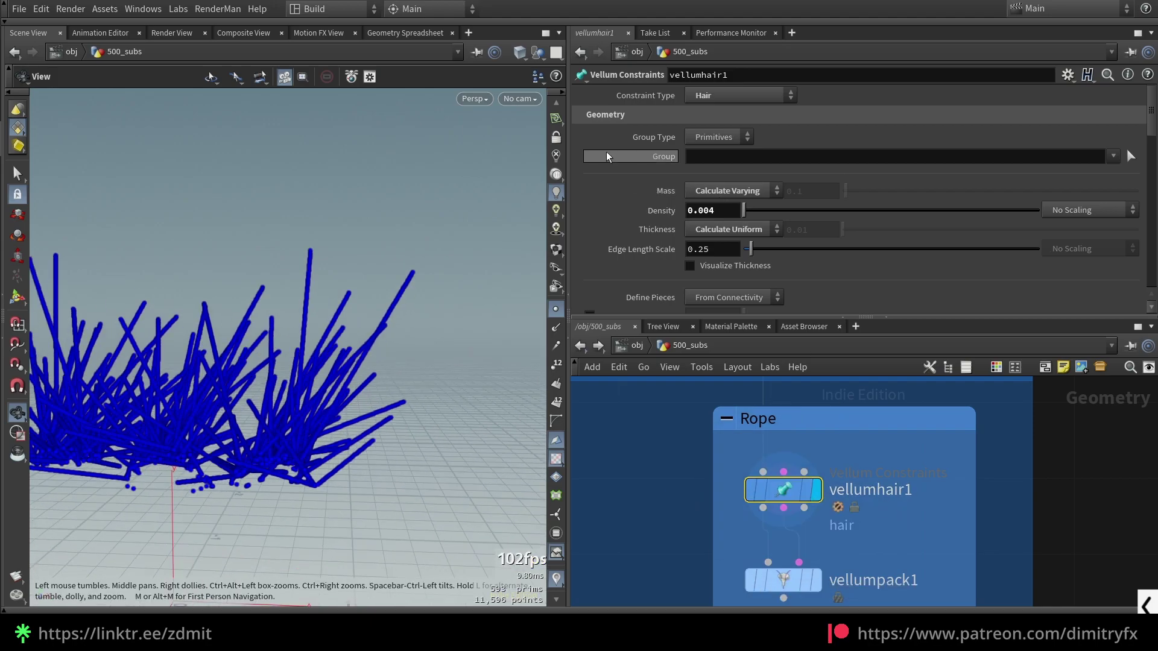
# Step: Examine the mass and density settings of vellumhair1 and its Pin to Animation group
pyautogui.click(714, 192)
pyautogui.click(599, 207)
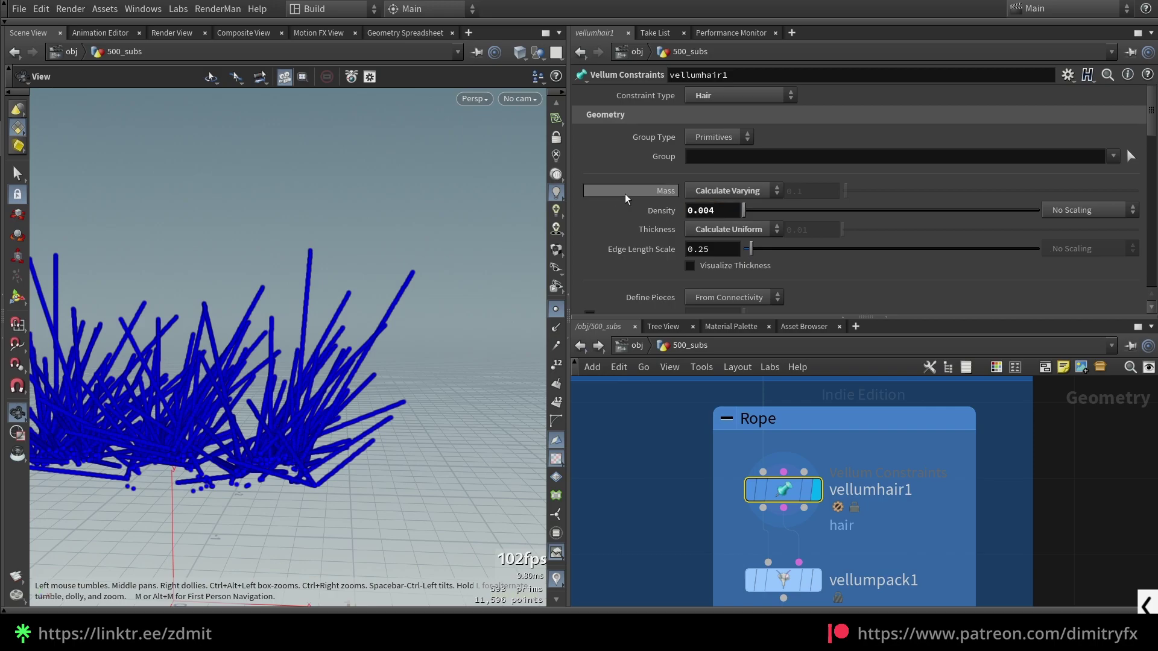
pyautogui.scroll(-3, 635, 244)
pyautogui.scroll(-7, 634, 245)
pyautogui.scroll(2, 627, 230)
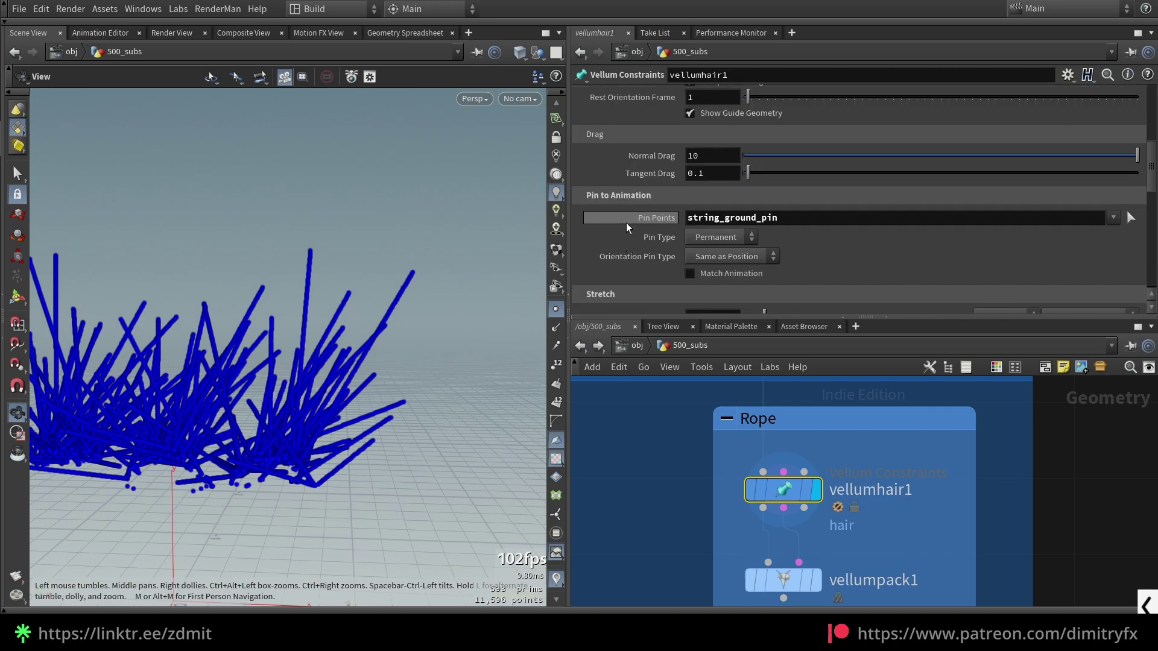
pyautogui.scroll(-1, 626, 222)
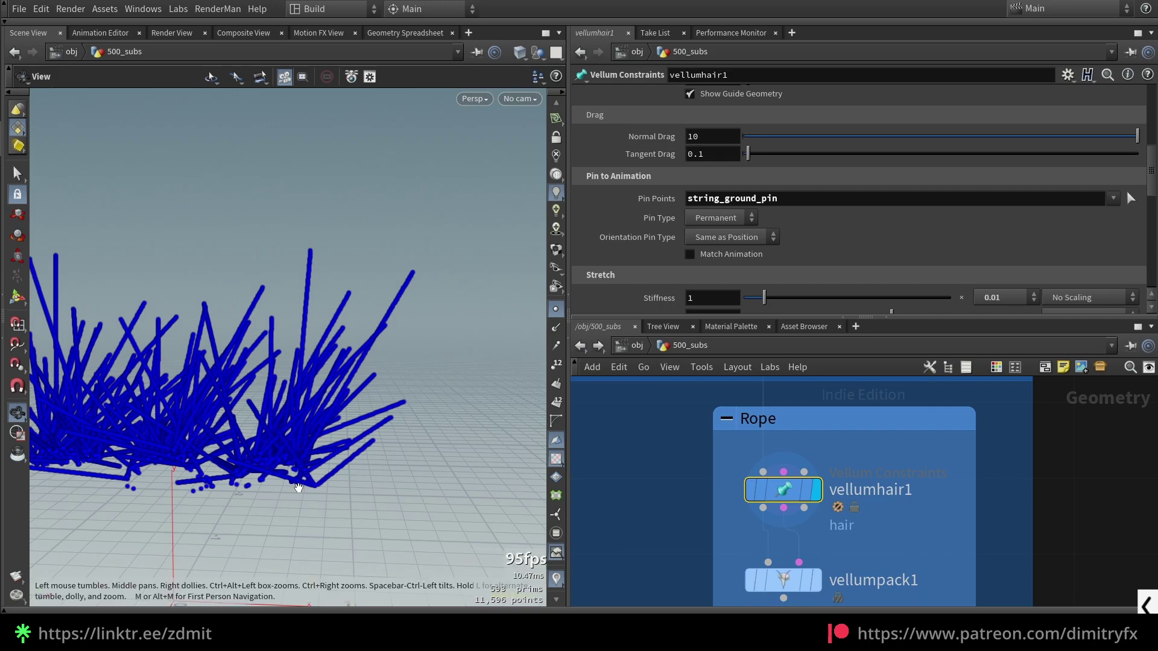
# Step: Review the Stretch and Bend stiffness of vellumhair1, including the multiplier options and the damping ratio
pyautogui.scroll(-4, 598, 223)
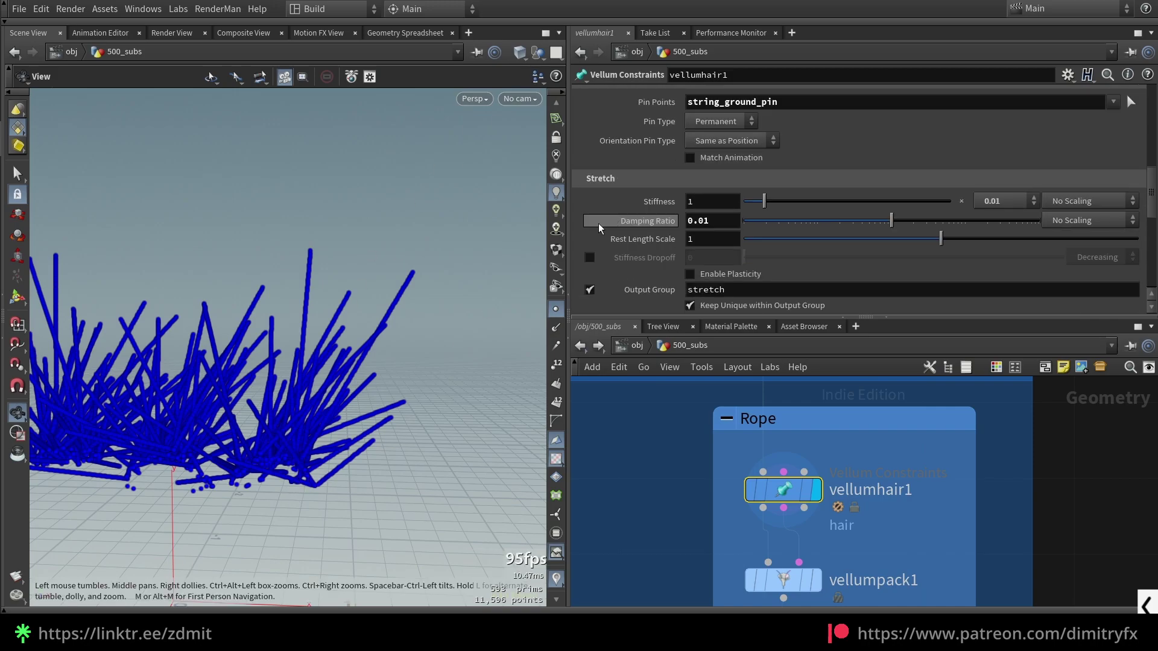
pyautogui.click(1011, 198)
pyautogui.scroll(-6, 621, 280)
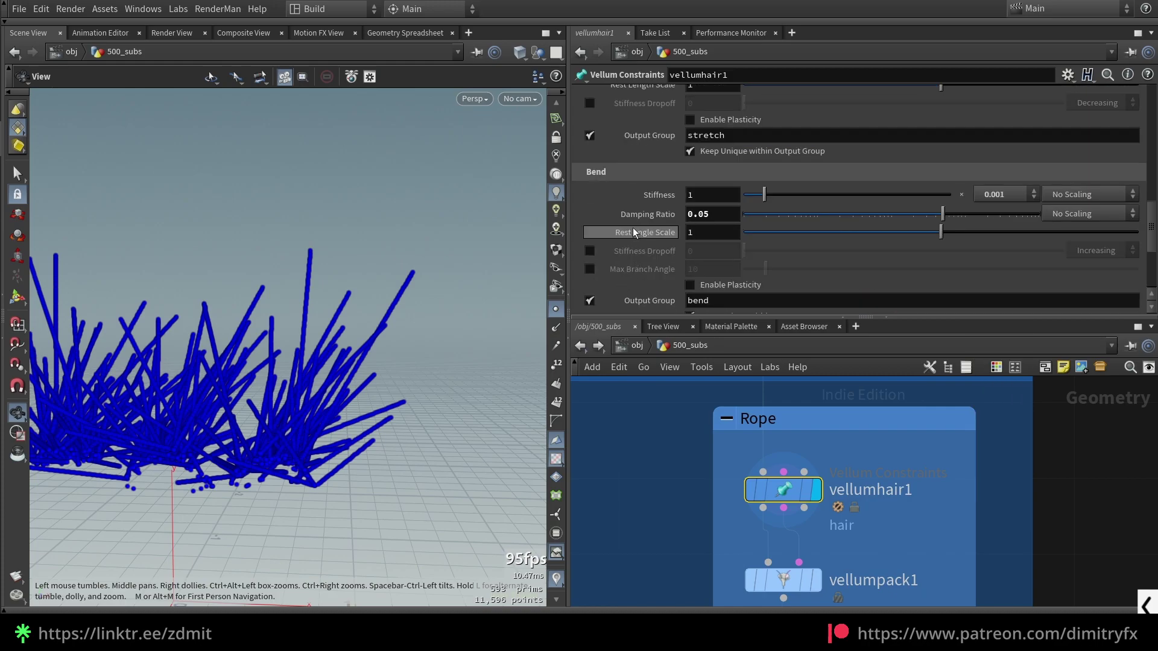
pyautogui.click(1005, 196)
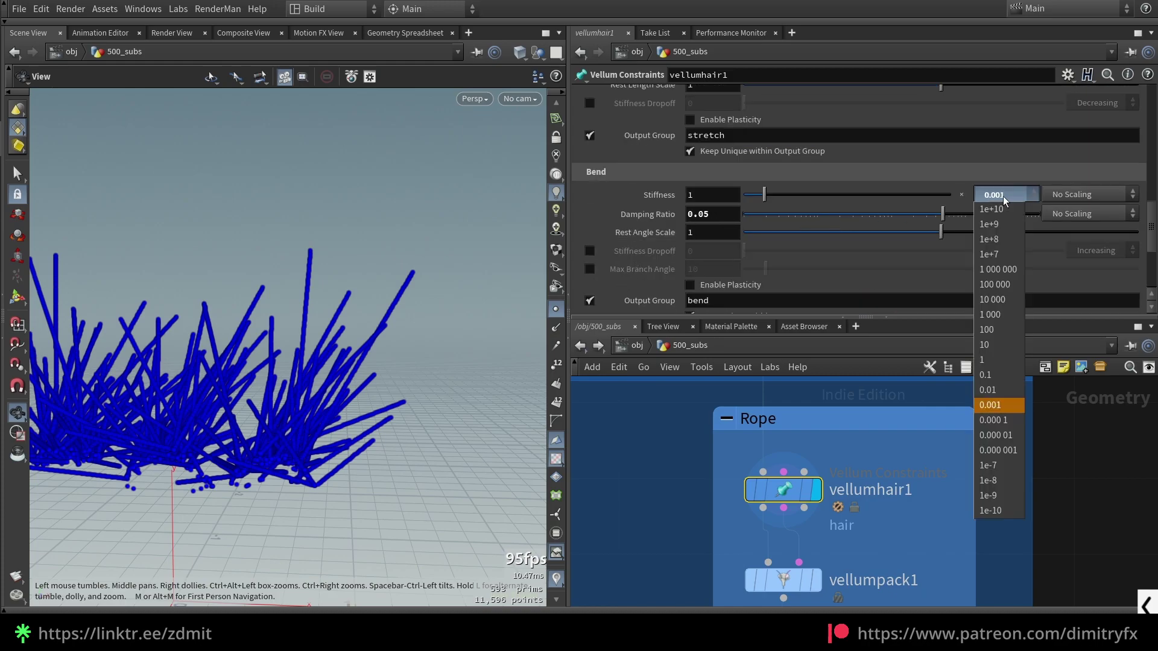
pyautogui.scroll(7, 624, 211)
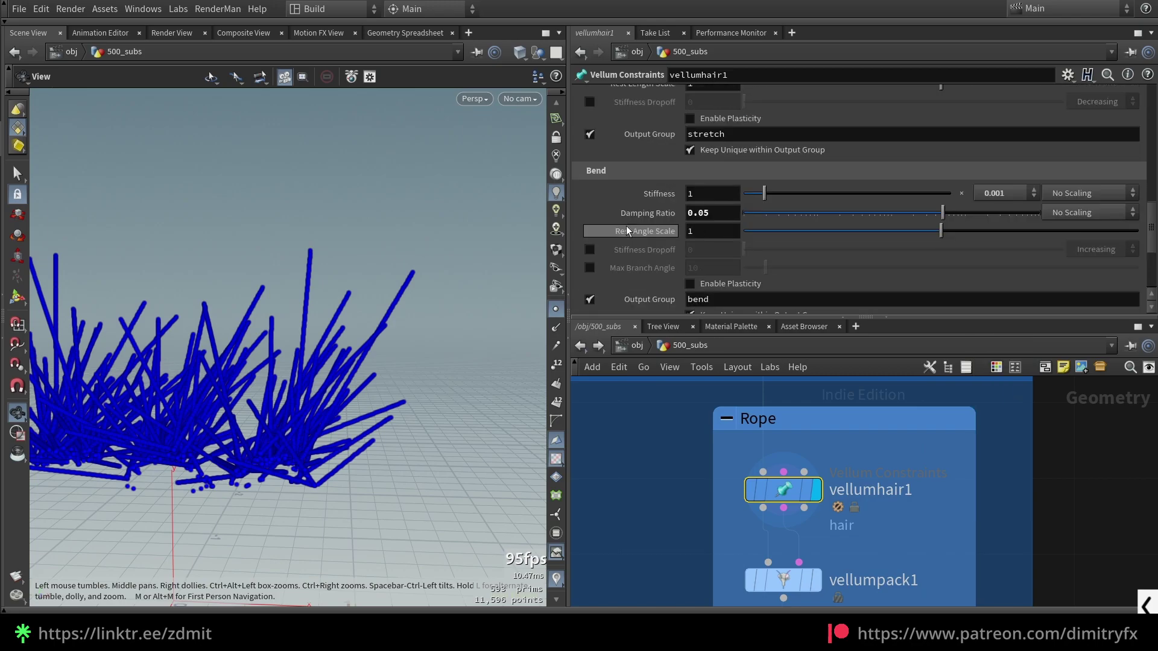
pyautogui.scroll(7, 627, 225)
pyautogui.doubleClick(712, 211)
pyautogui.click(720, 211)
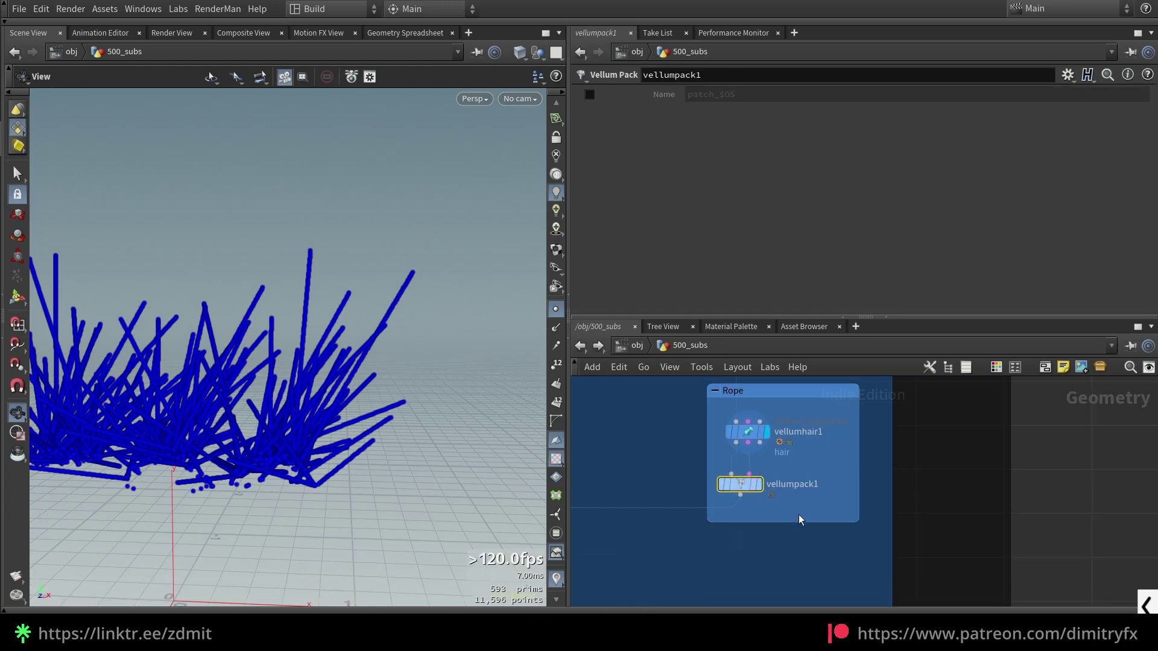
# Step: Check vellumpack1, and display the merge3 result combining balloons and ropes, followed by the vellumunpack1 result
pyautogui.click(757, 484)
pyautogui.scroll(-4, 691, 538)
pyautogui.scroll(3, 753, 515)
pyautogui.moveTo(685, 538); pyautogui.dragTo(765, 499, button='middle')
pyautogui.scroll(-1, 752, 515)
pyautogui.click(724, 492)
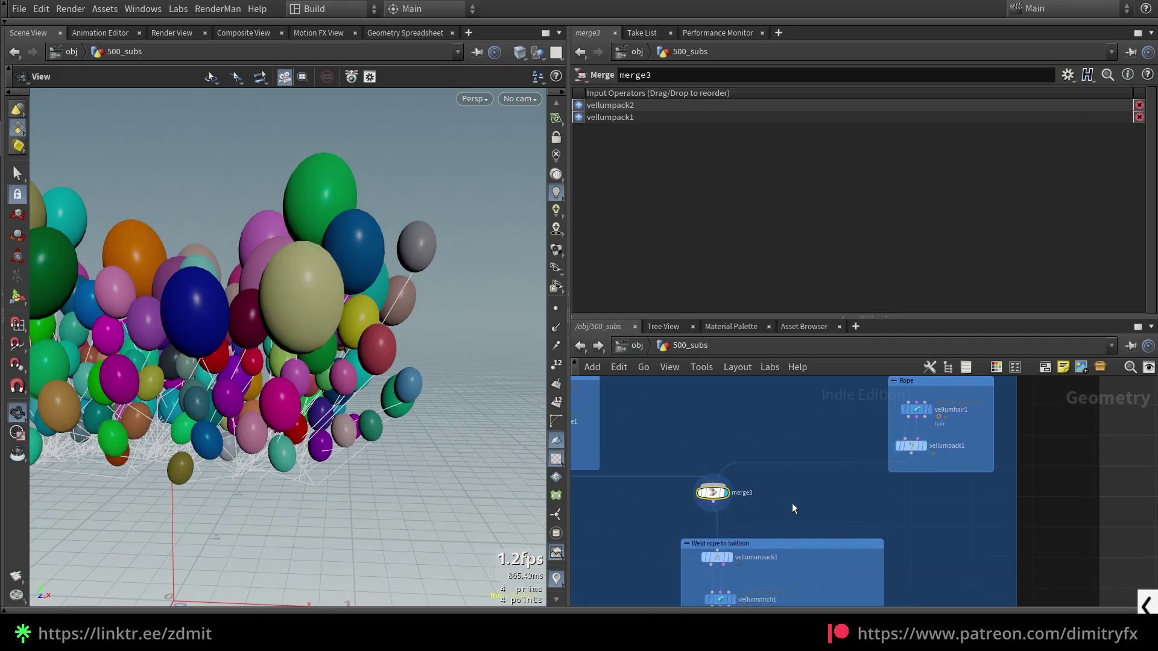
pyautogui.moveTo(791, 503); pyautogui.dragTo(838, 429, button='middle')
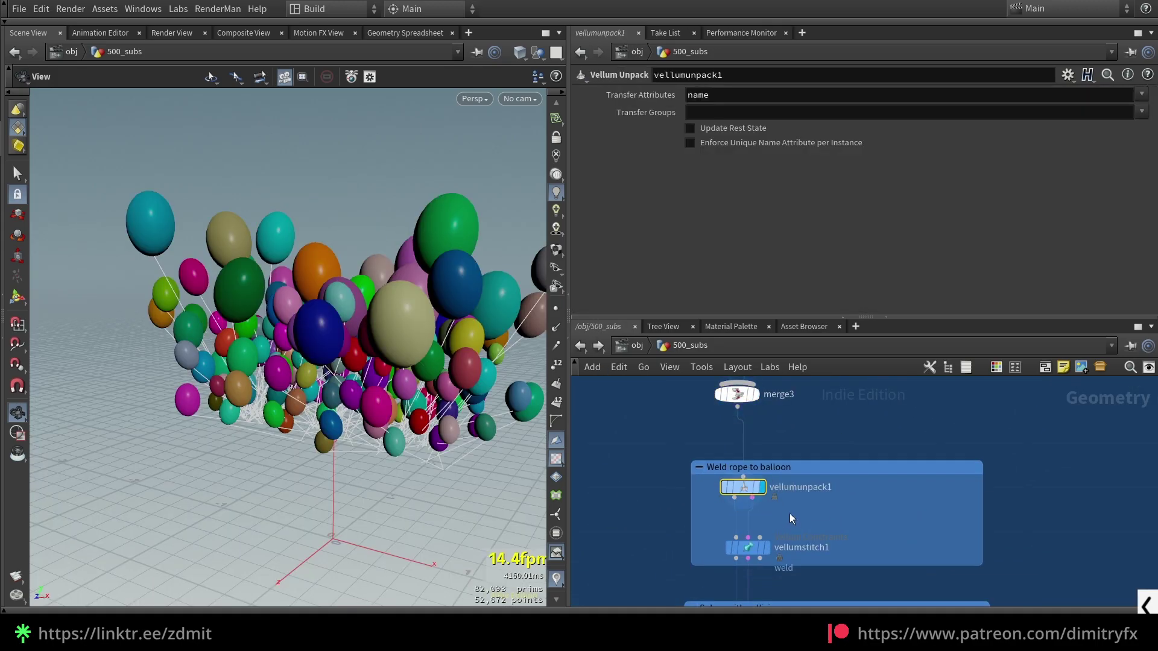
pyautogui.moveTo(781, 584); pyautogui.dragTo(790, 551, button='middle')
# Step: Display vellumstitch1 and examine its string_balloon_pin source group against the rope ends beneath the balloons
pyautogui.click(756, 516)
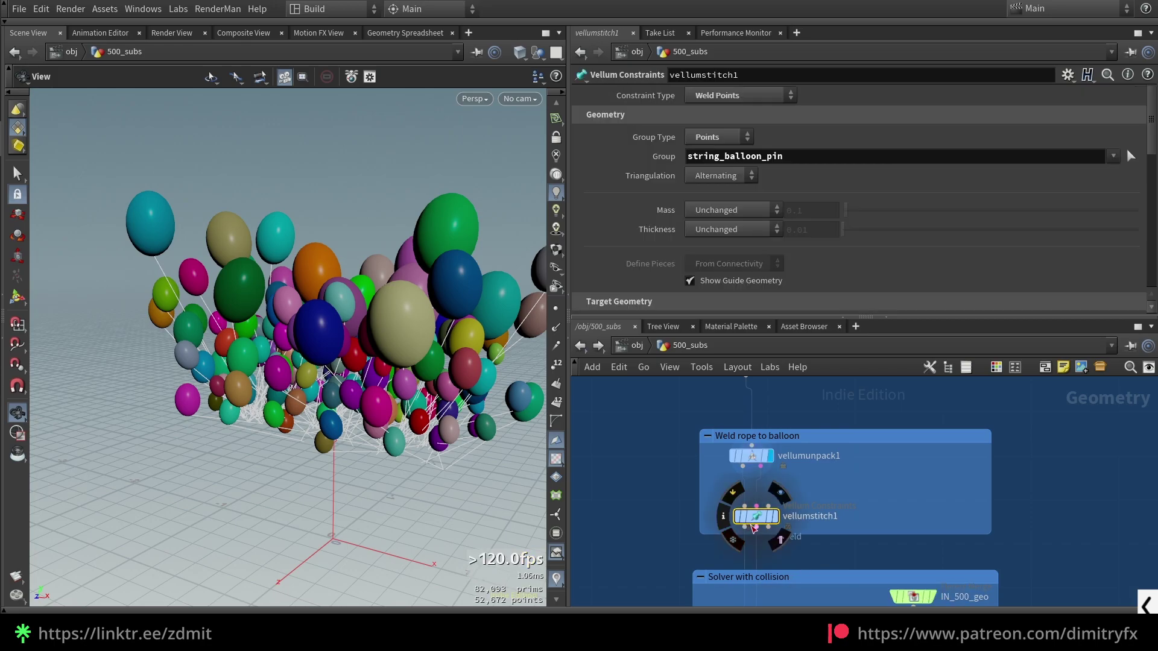
pyautogui.press('r')
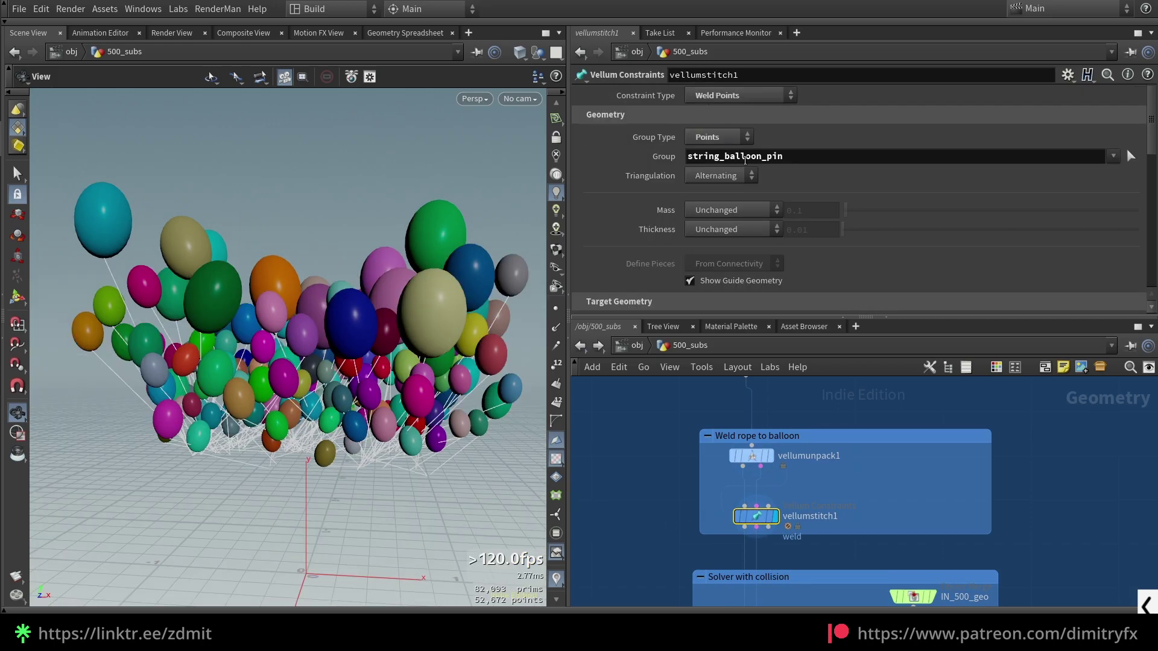
pyautogui.moveTo(805, 160); pyautogui.dragTo(591, 453)
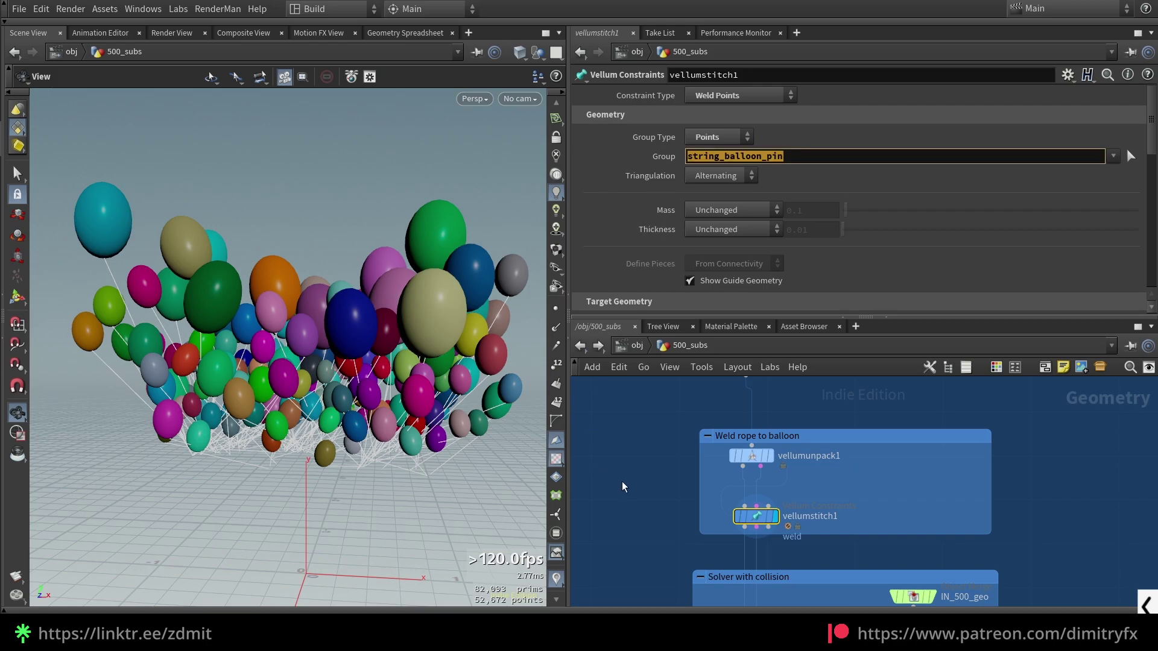
pyautogui.moveTo(461, 418); pyautogui.dragTo(445, 382)
pyautogui.scroll(4, 423, 367)
pyautogui.scroll(1, 423, 367)
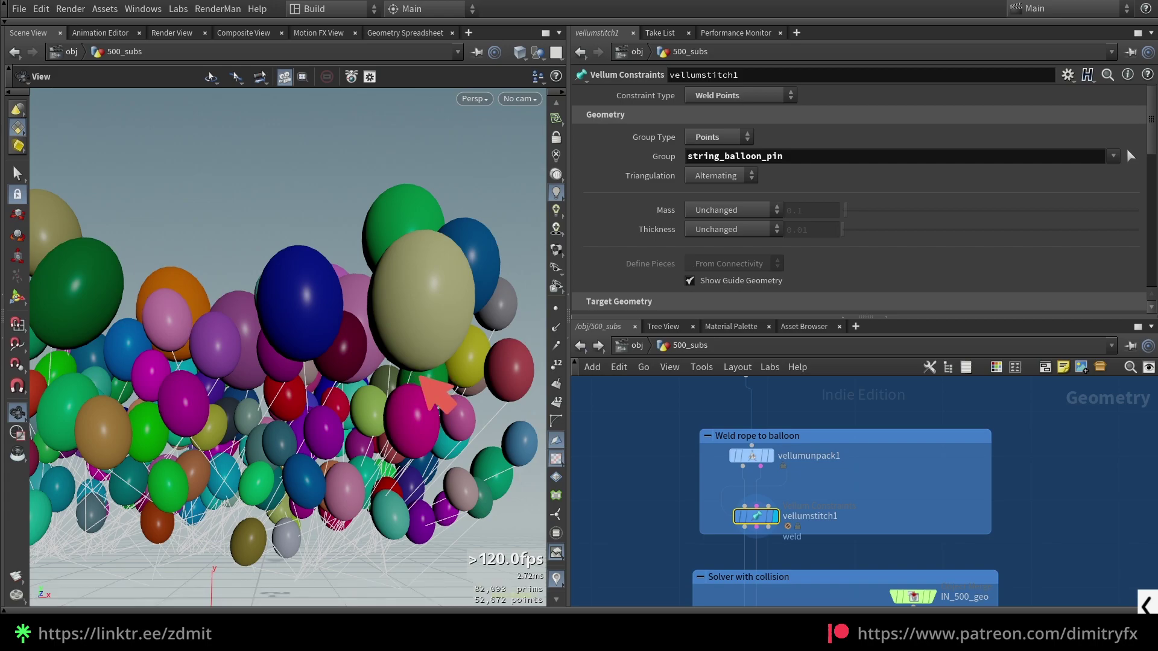
# Step: Examine the Target Geometry settings of vellumstitch1, its target group type options and the weld output group
pyautogui.scroll(-5, 607, 245)
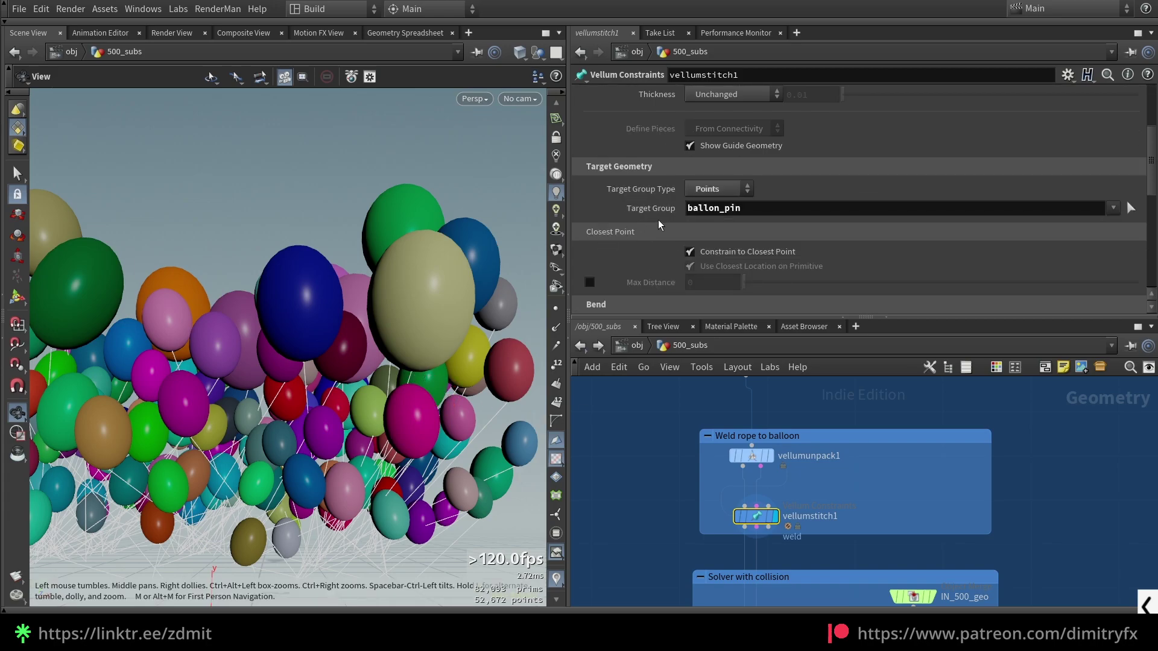
pyautogui.click(718, 188)
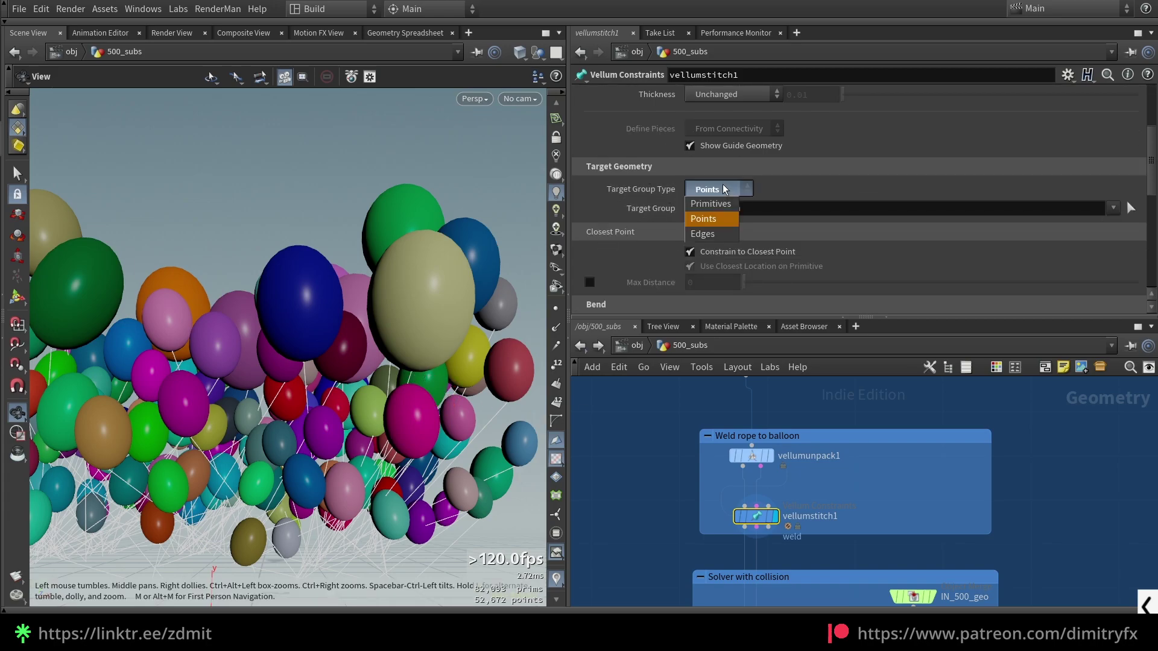
pyautogui.click(724, 187)
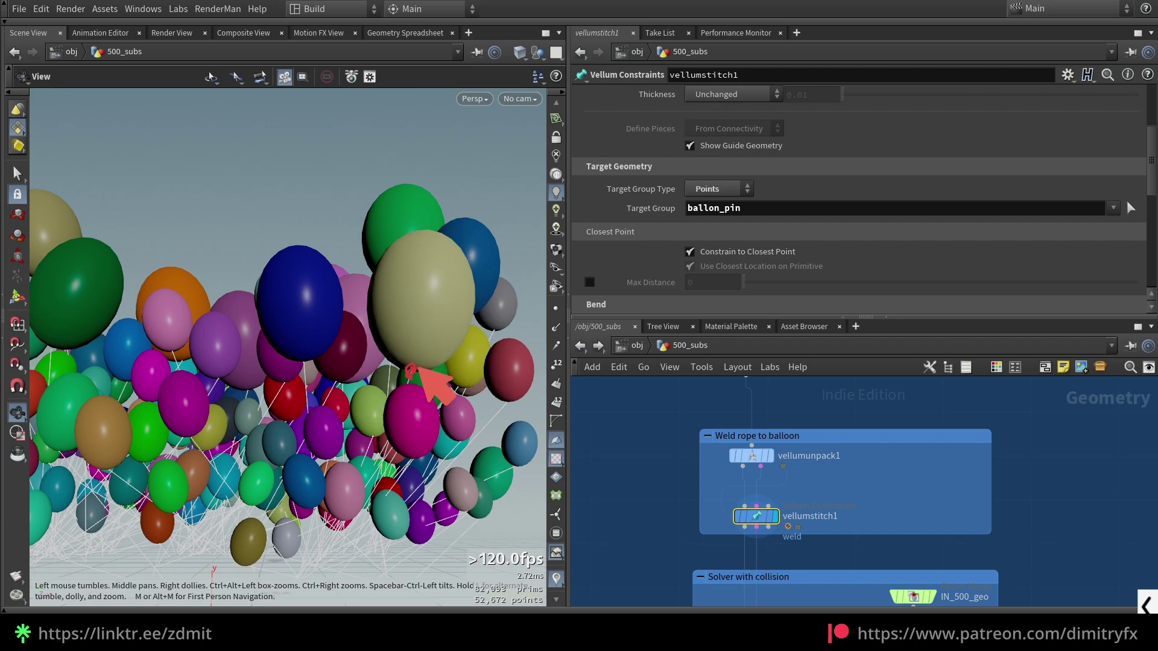
pyautogui.moveTo(661, 495); pyautogui.dragTo(662, 481, button='middle')
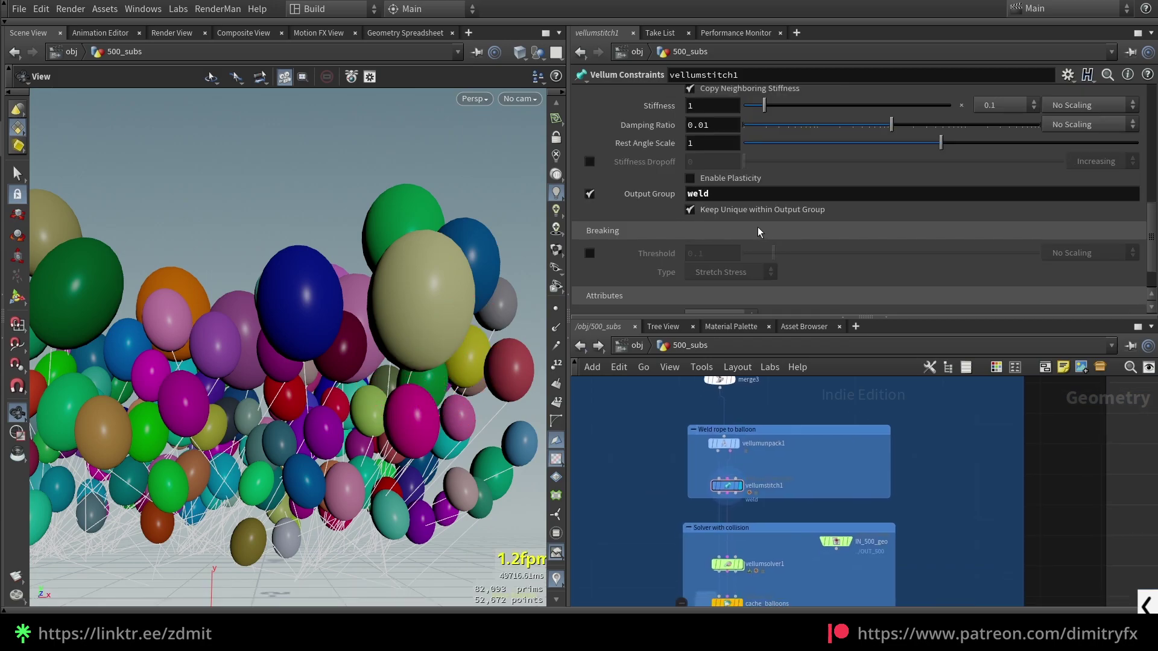
pyautogui.scroll(-2, 758, 231)
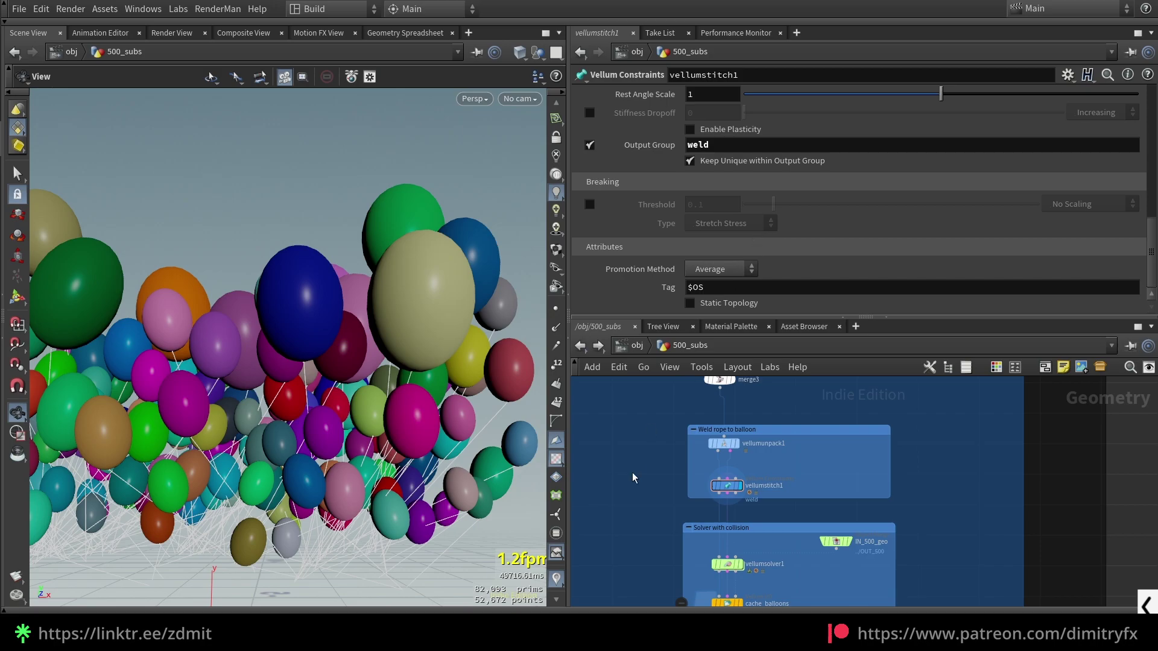
# Step: Display vellumsolver1, play the balloon simulation and scrub through its cached frames to inspect the motion
pyautogui.scroll(4, 754, 512)
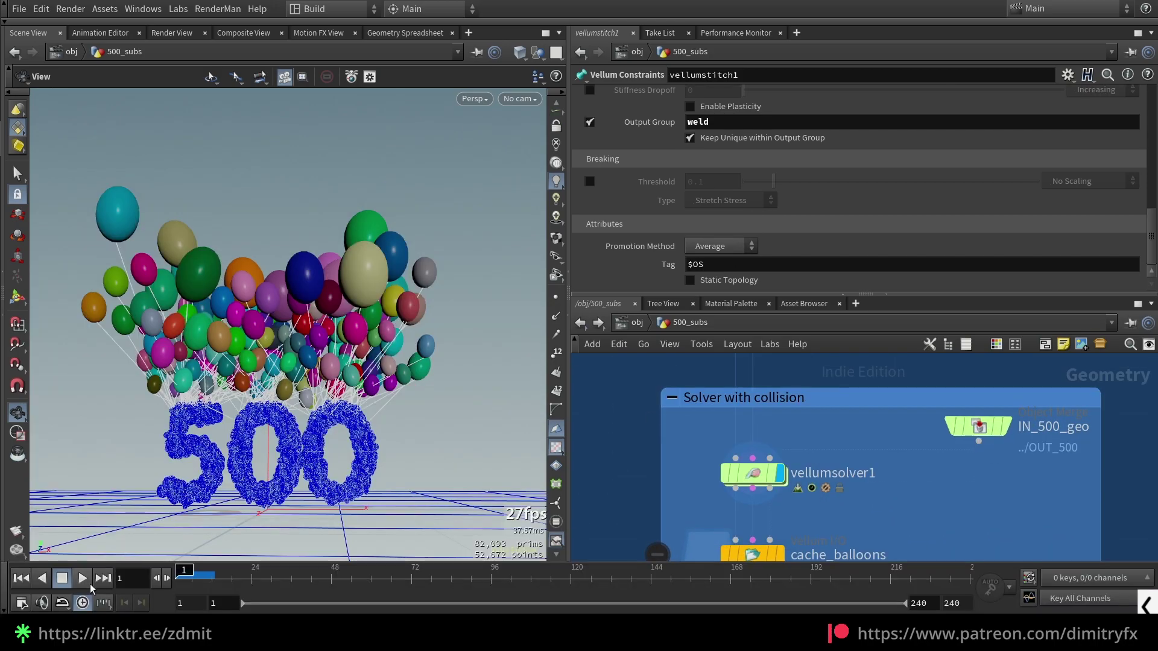
pyautogui.click(86, 581)
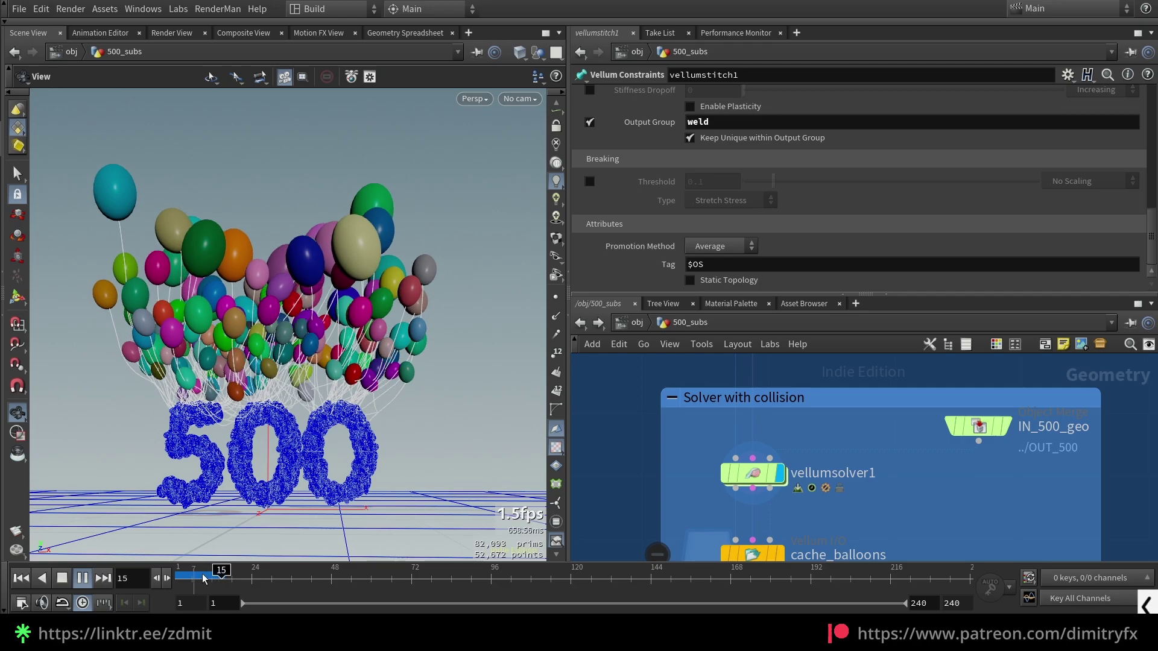
pyautogui.moveTo(197, 576)
pyautogui.mouseDown()
pyautogui.moveTo(158, 578)
pyautogui.moveTo(221, 576)
pyautogui.mouseUp()
pyautogui.moveTo(235, 575); pyautogui.dragTo(188, 577)
pyautogui.moveTo(241, 326); pyautogui.dragTo(259, 447)
# Step: Examine the vellumsolver1 substeps, smoothing iterations, simulation cache memory and collision settings
pyautogui.click(753, 473)
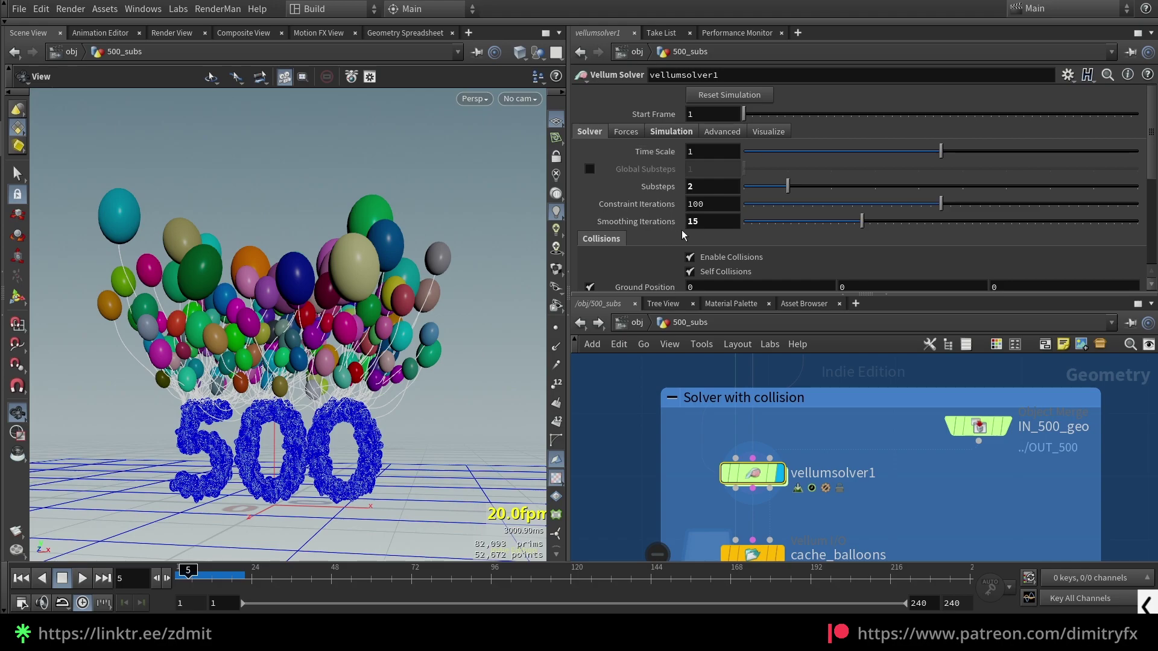
pyautogui.click(714, 223)
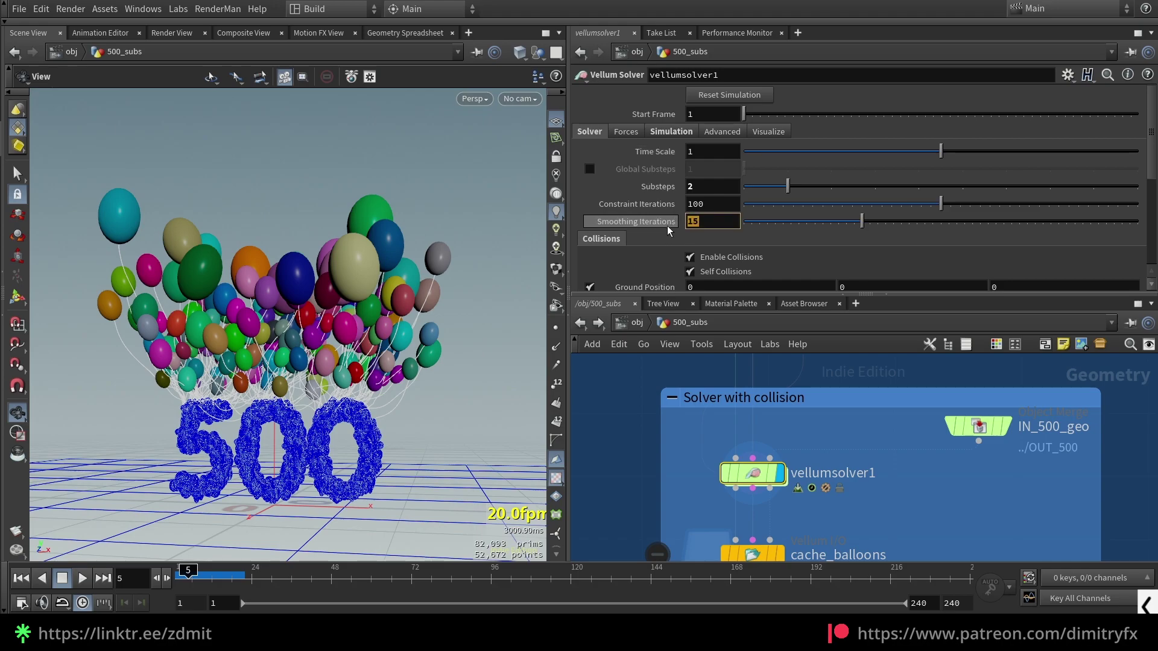
pyautogui.scroll(-3, 663, 223)
pyautogui.scroll(5, 634, 211)
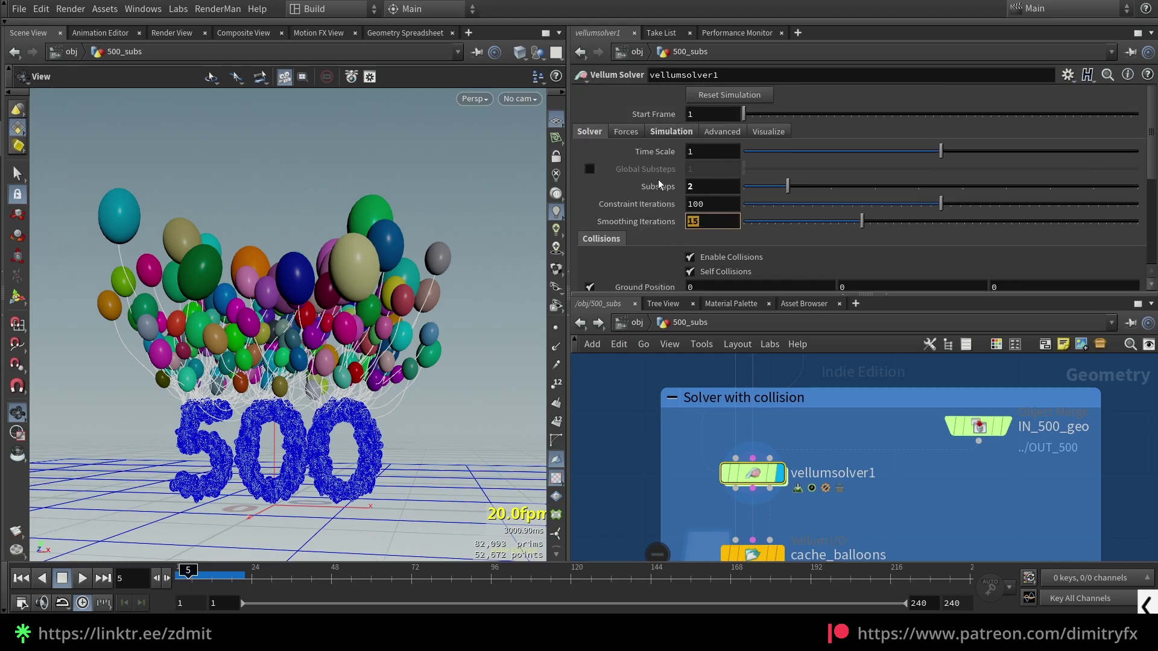
pyautogui.click(670, 131)
pyautogui.click(589, 131)
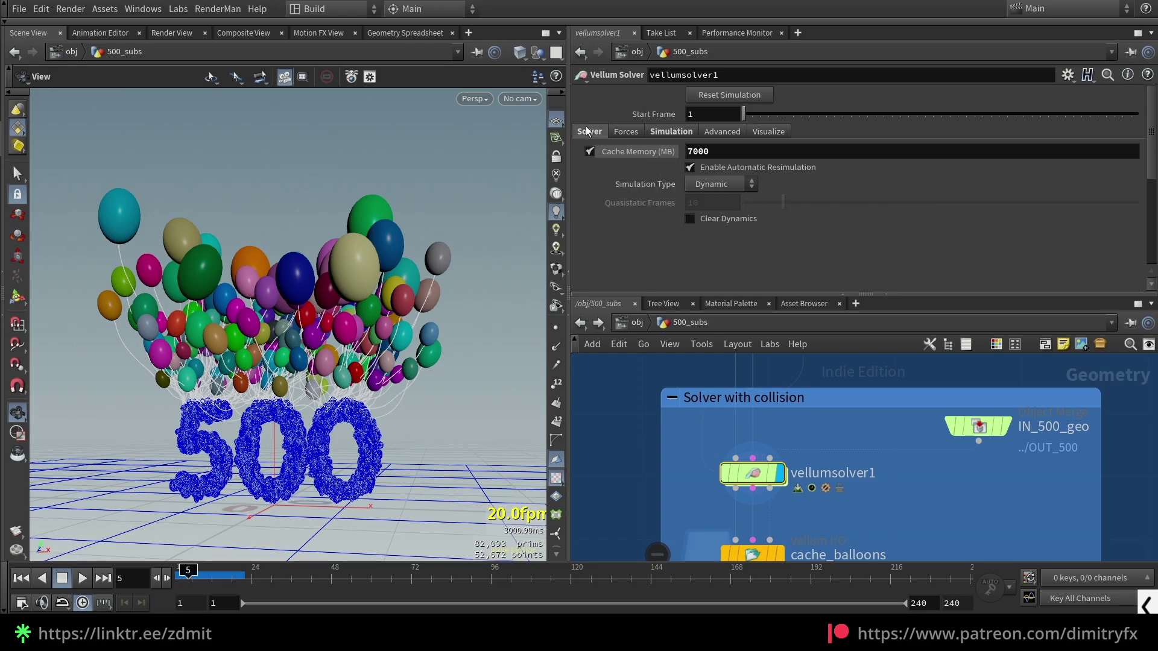
pyautogui.scroll(-2, 607, 182)
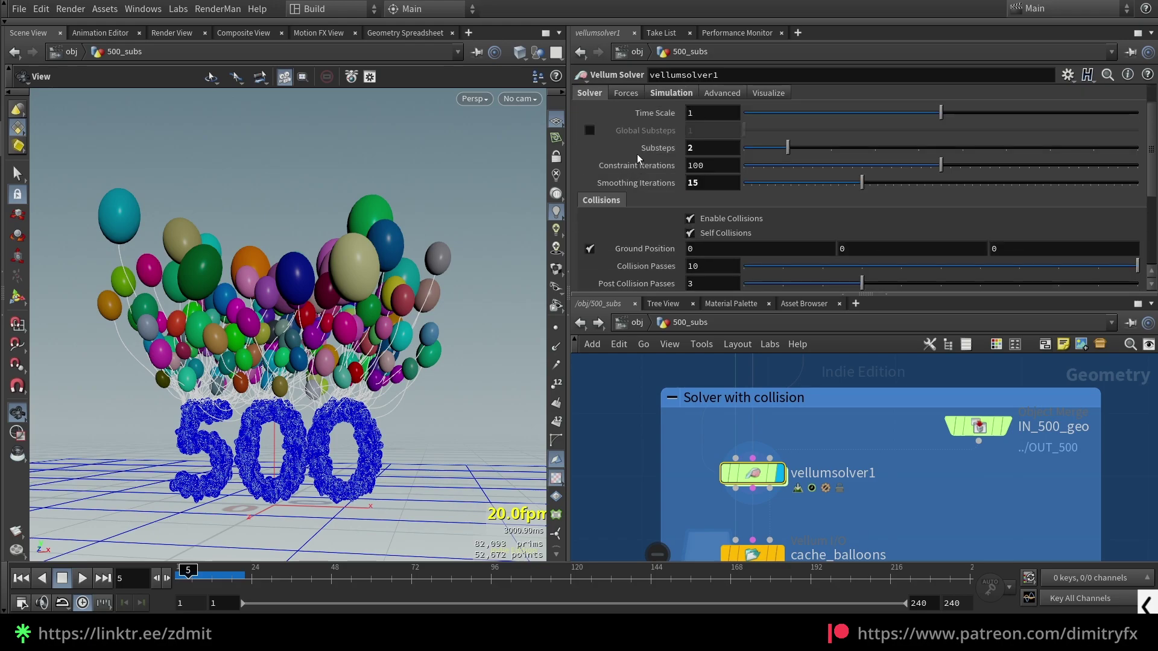
pyautogui.scroll(-4, 636, 164)
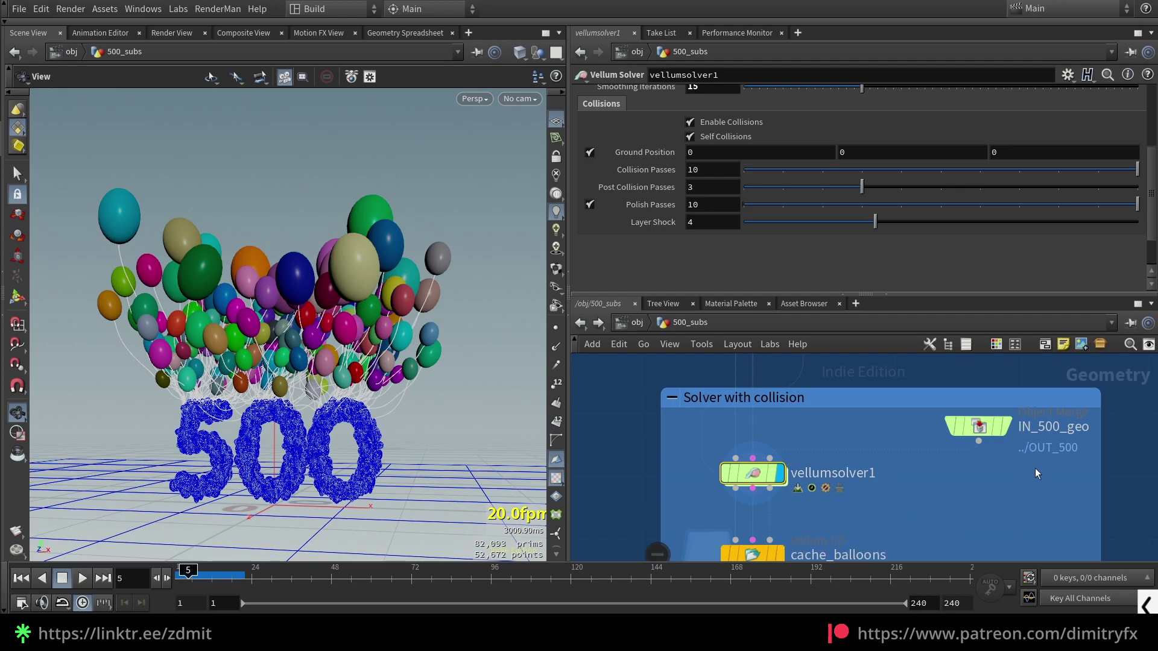
# Step: Review the IN_500_geo object merge that supplies the 500 geometry as the solver's collision input
pyautogui.click(998, 426)
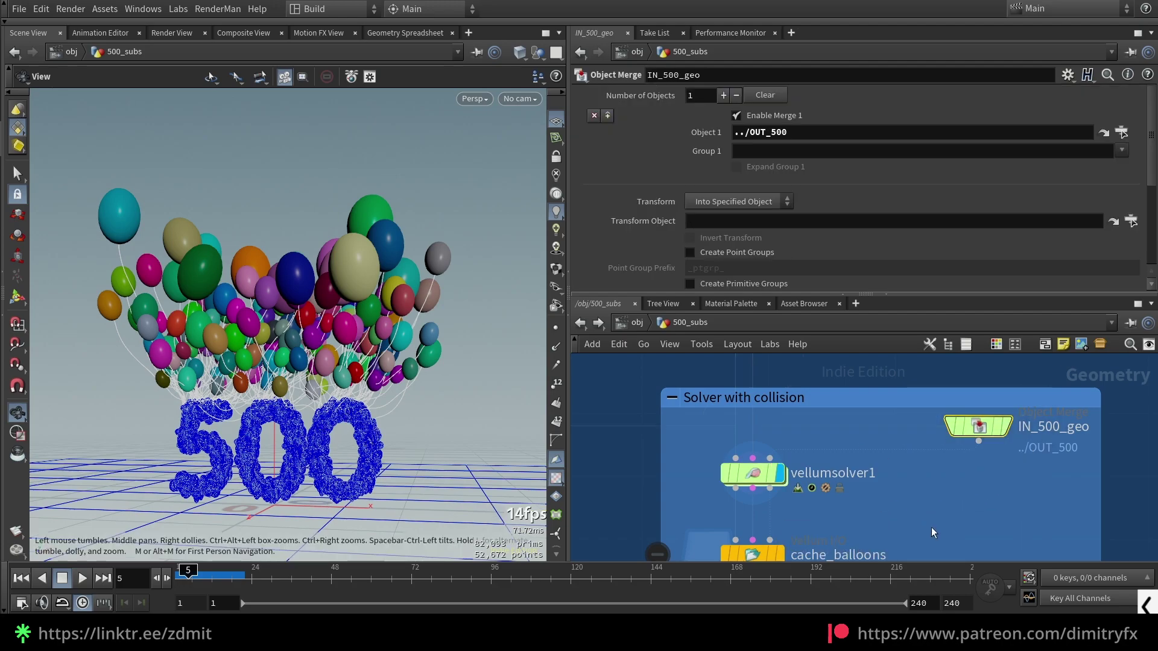
pyautogui.scroll(-2, 911, 453)
pyautogui.scroll(2, 911, 453)
# Step: Display the cache_balloons node, check its cache file settings and inspect the cached balloons and ropes up close
pyautogui.moveTo(832, 467)
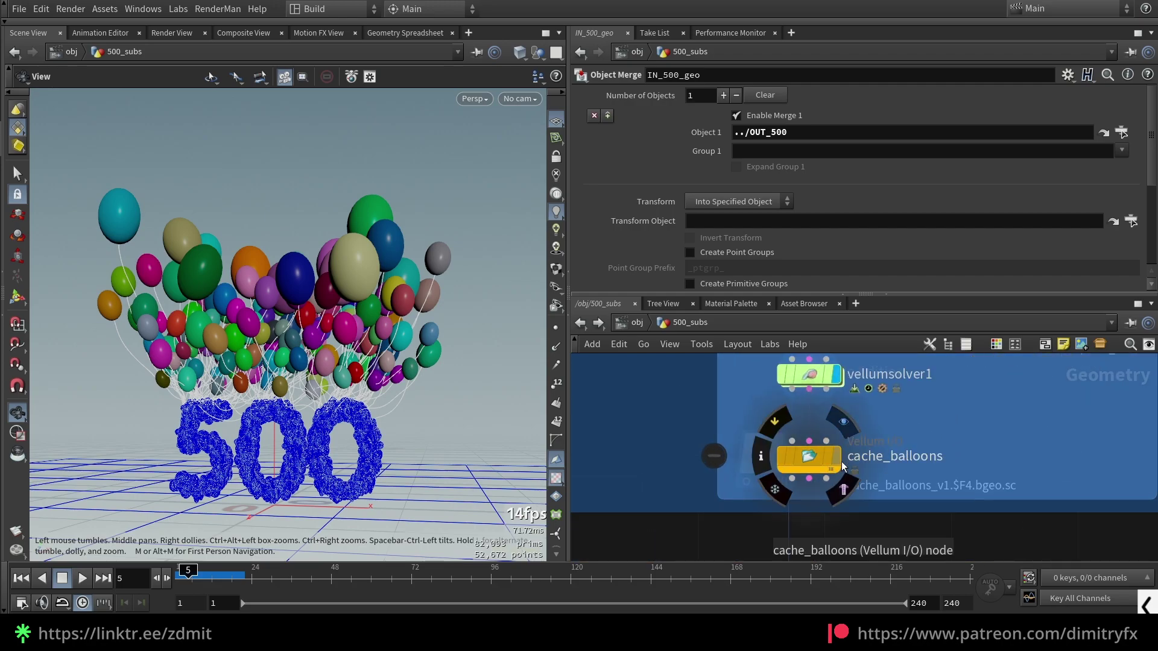
pyautogui.click(838, 459)
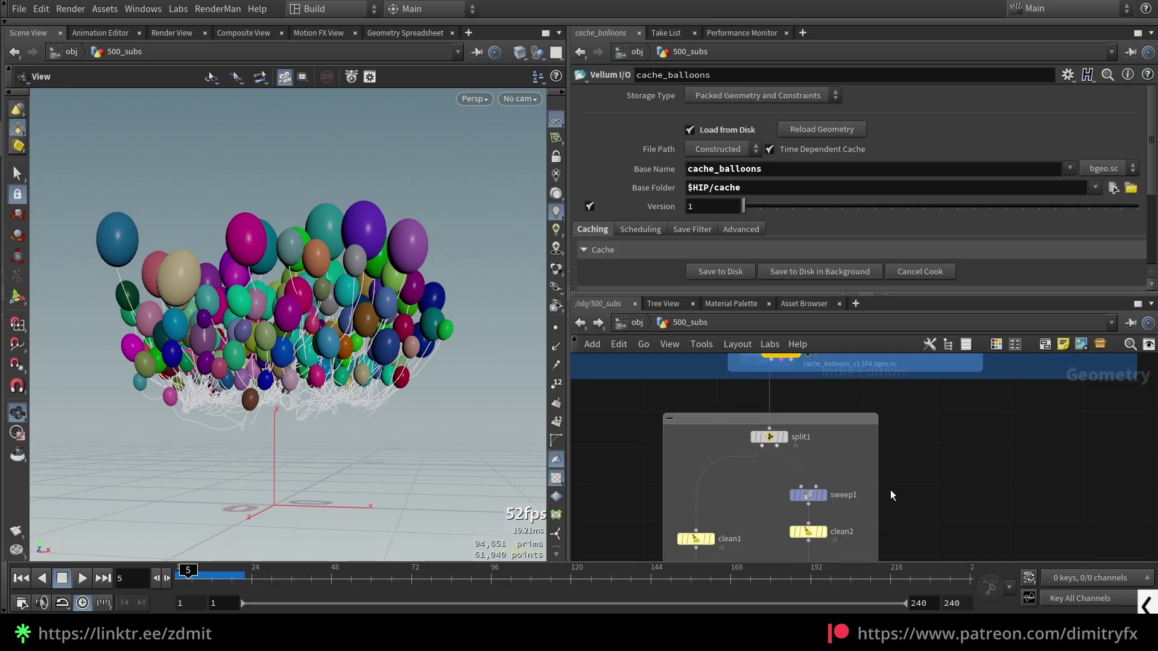
pyautogui.moveTo(327, 390); pyautogui.dragTo(443, 405, button='right')
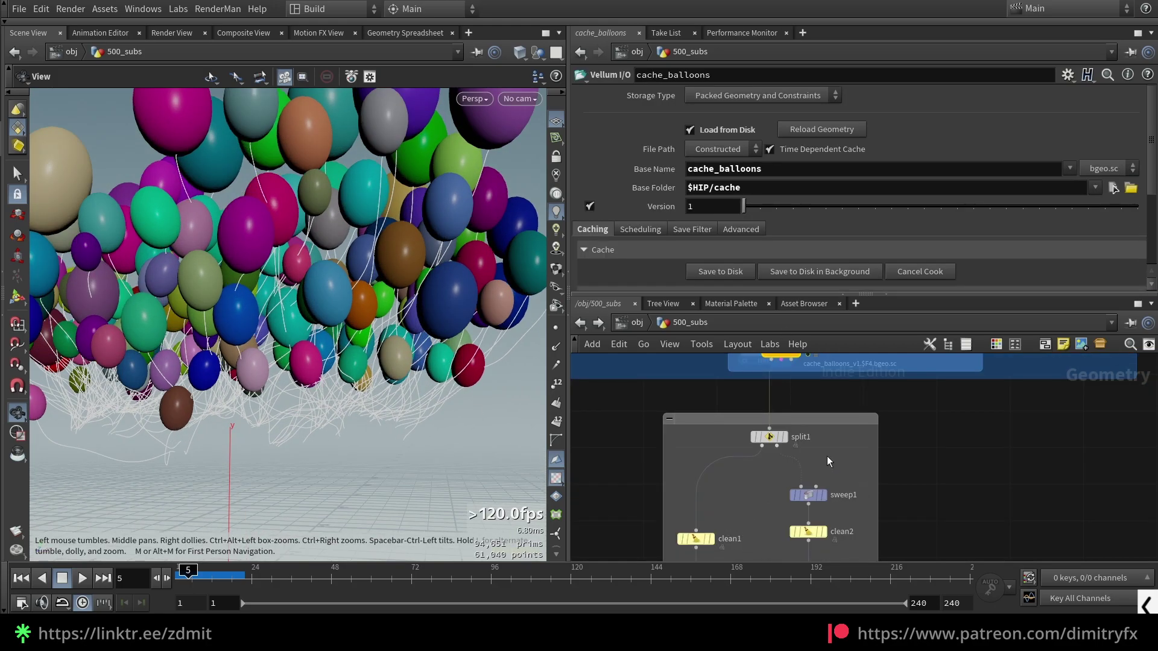
# Step: Review the split1 node that separates the group_balloon geometry from the ropes
pyautogui.click(768, 436)
pyautogui.doubleClick(721, 95)
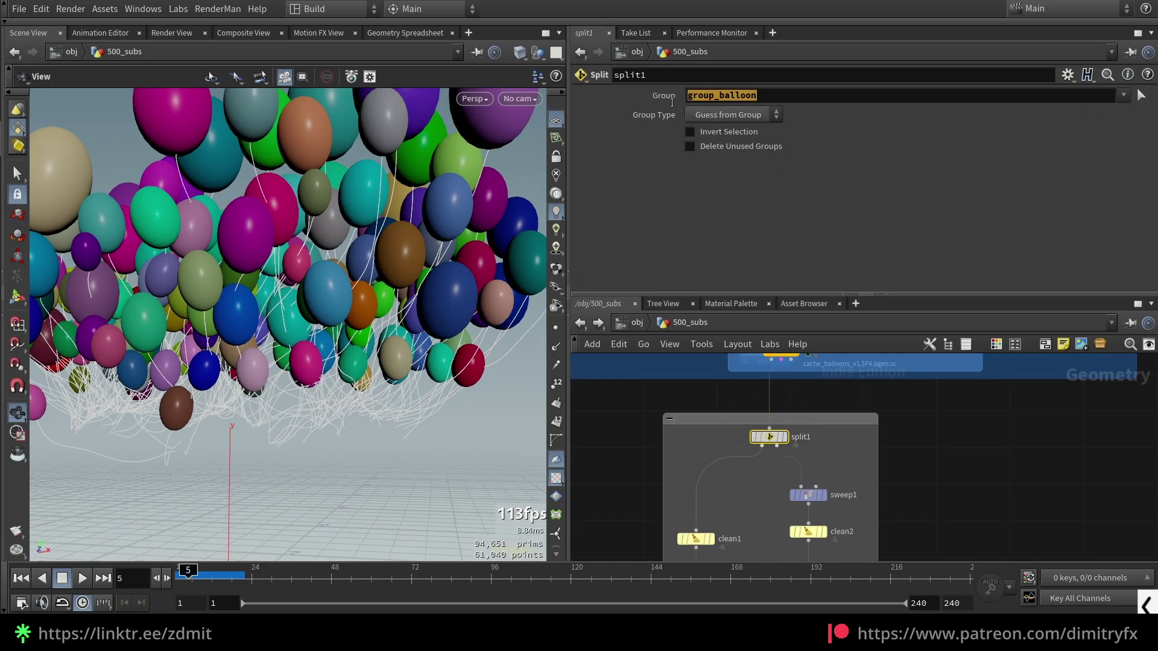
pyautogui.scroll(3, 782, 453)
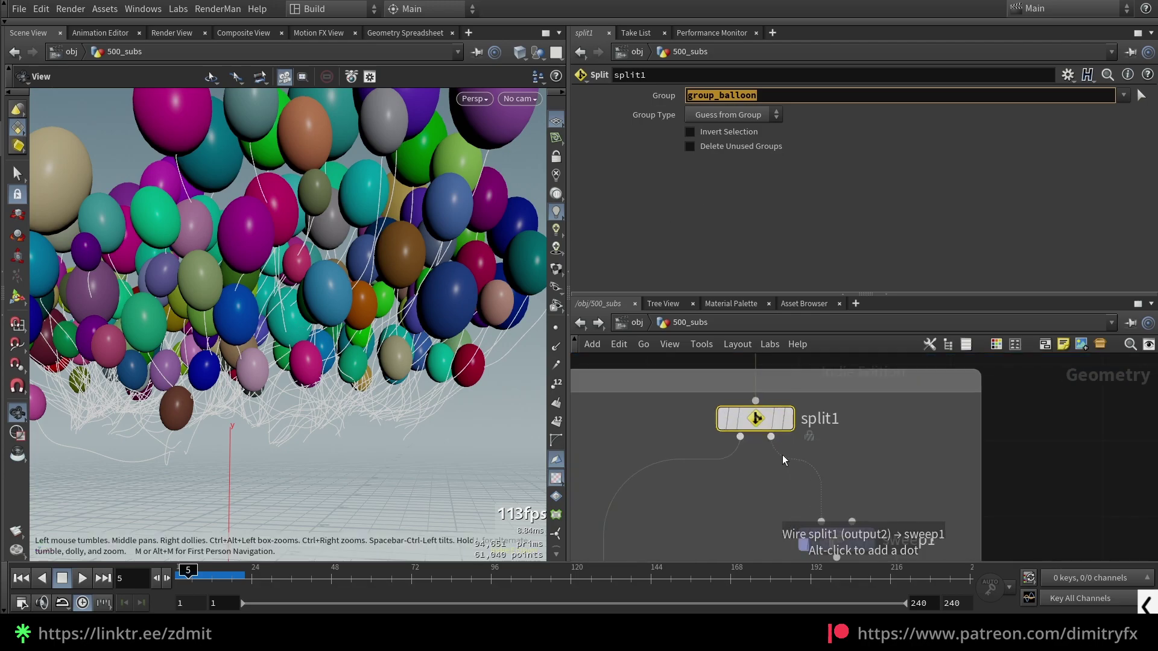
pyautogui.moveTo(858, 494); pyautogui.dragTo(825, 421, button='middle')
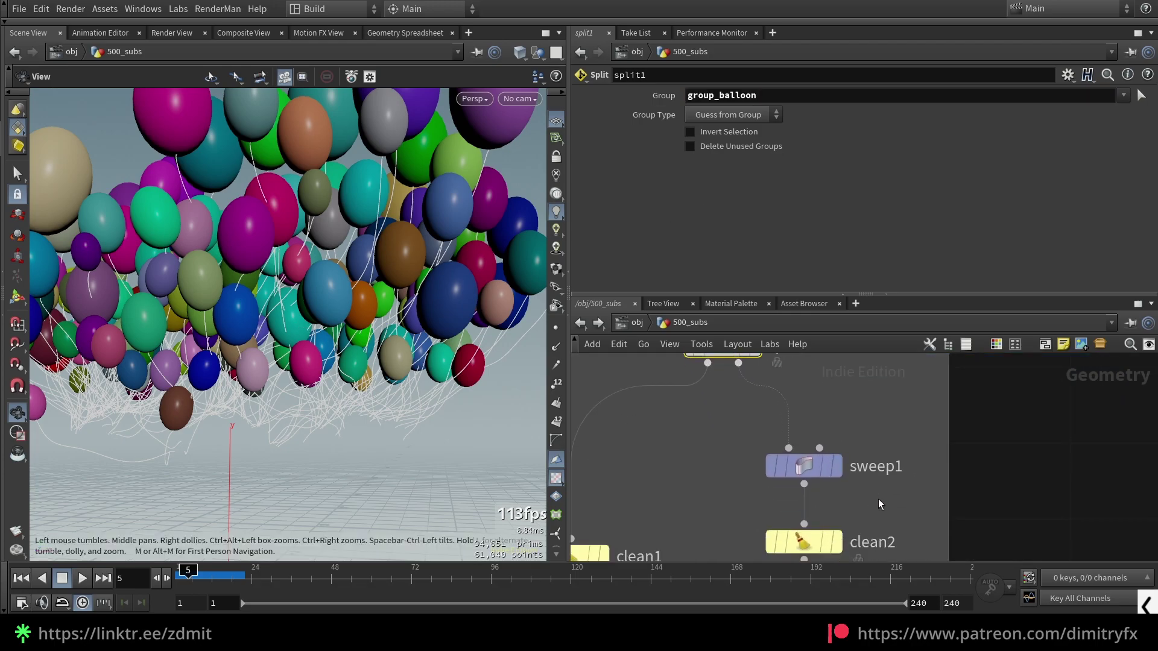
# Step: Display sweep1, check its surface shape, columns and radius settings, and inspect the swept rope tubes up close
pyautogui.click(838, 466)
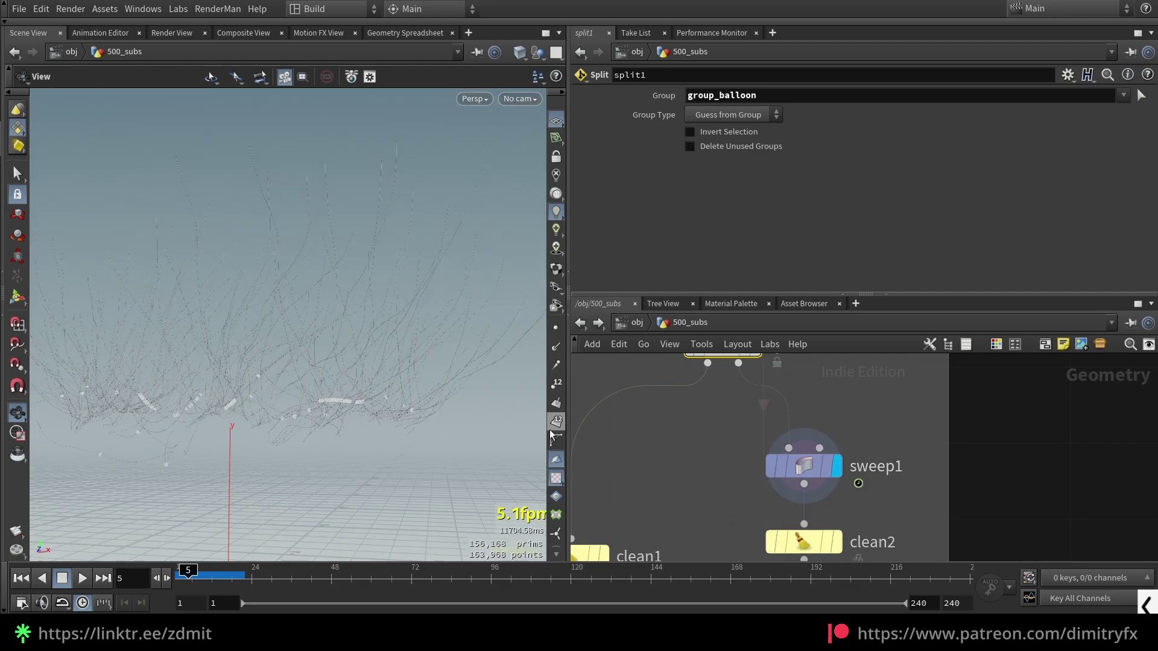
pyautogui.moveTo(925, 541); pyautogui.dragTo(891, 485, button='middle')
pyautogui.click(773, 410)
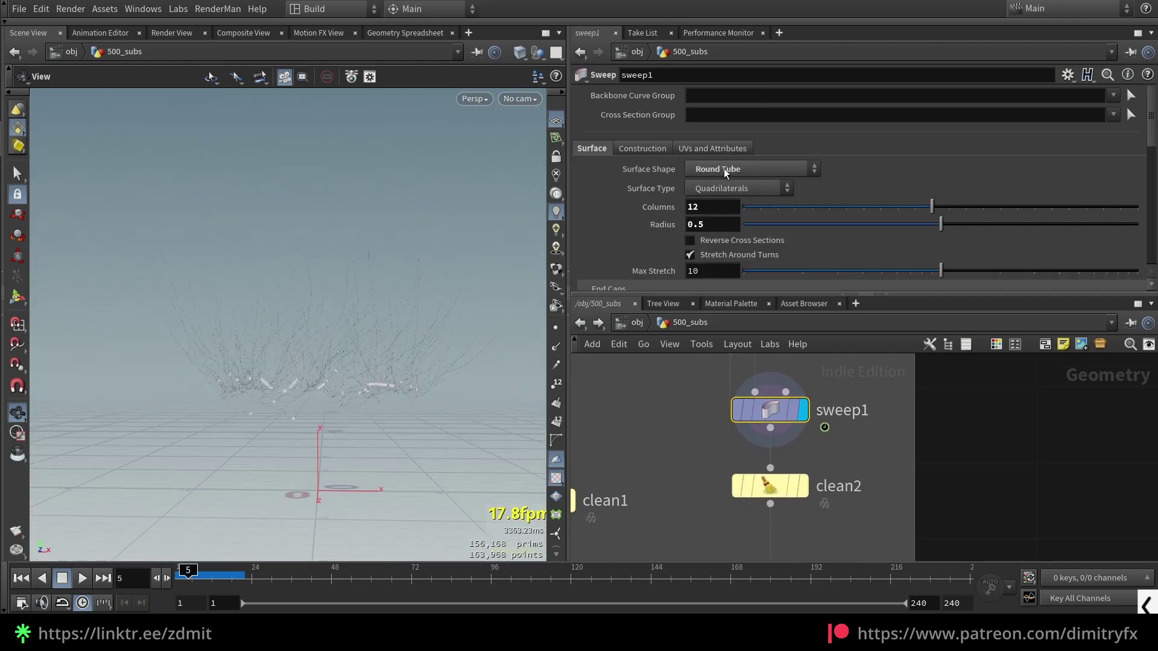
pyautogui.moveTo(338, 368); pyautogui.dragTo(380, 385)
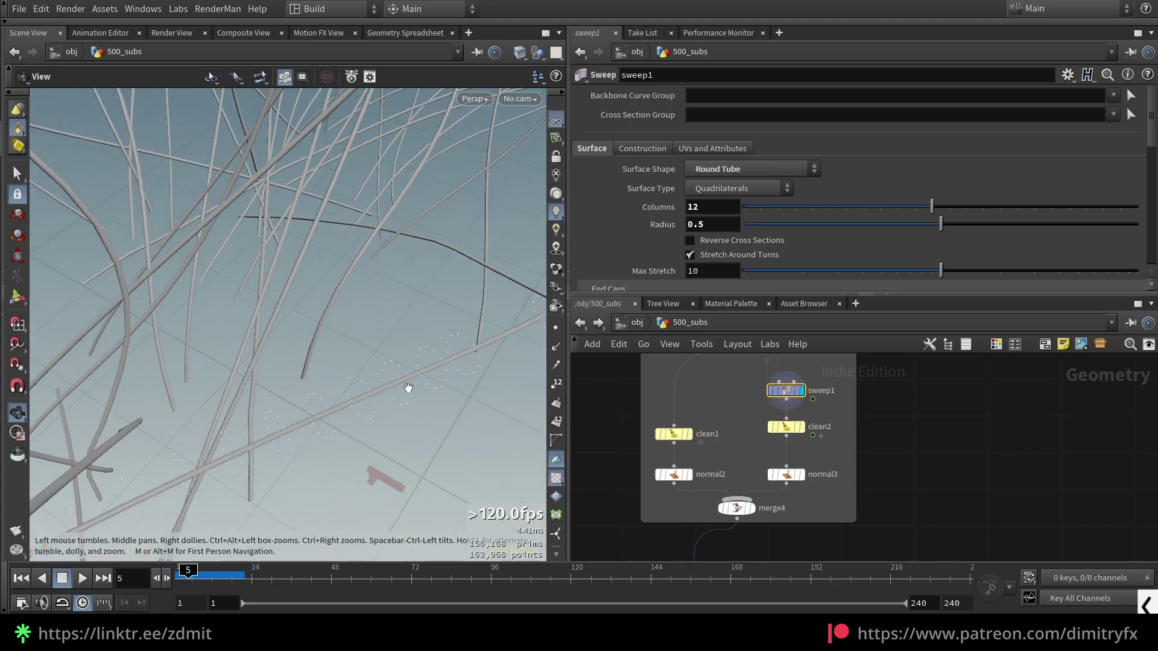
# Step: Display clean2, inspect the cleaned ropes and check which attributes its Remove Attribs pattern keeps
pyautogui.click(784, 427)
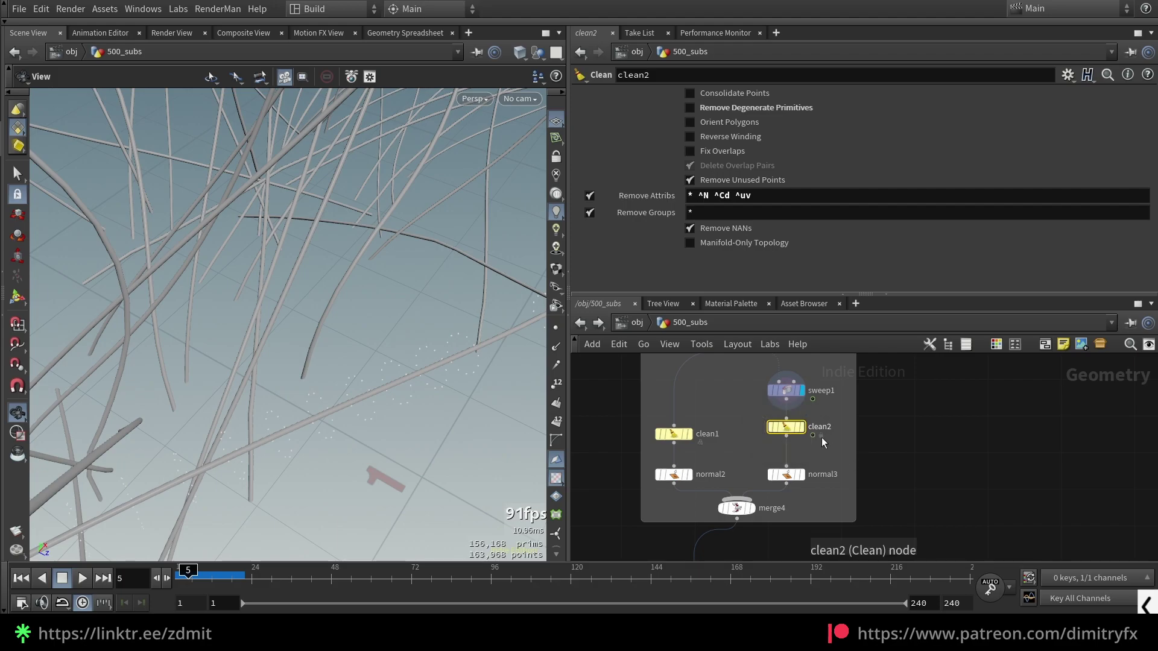
pyautogui.press('r')
pyautogui.press('f')
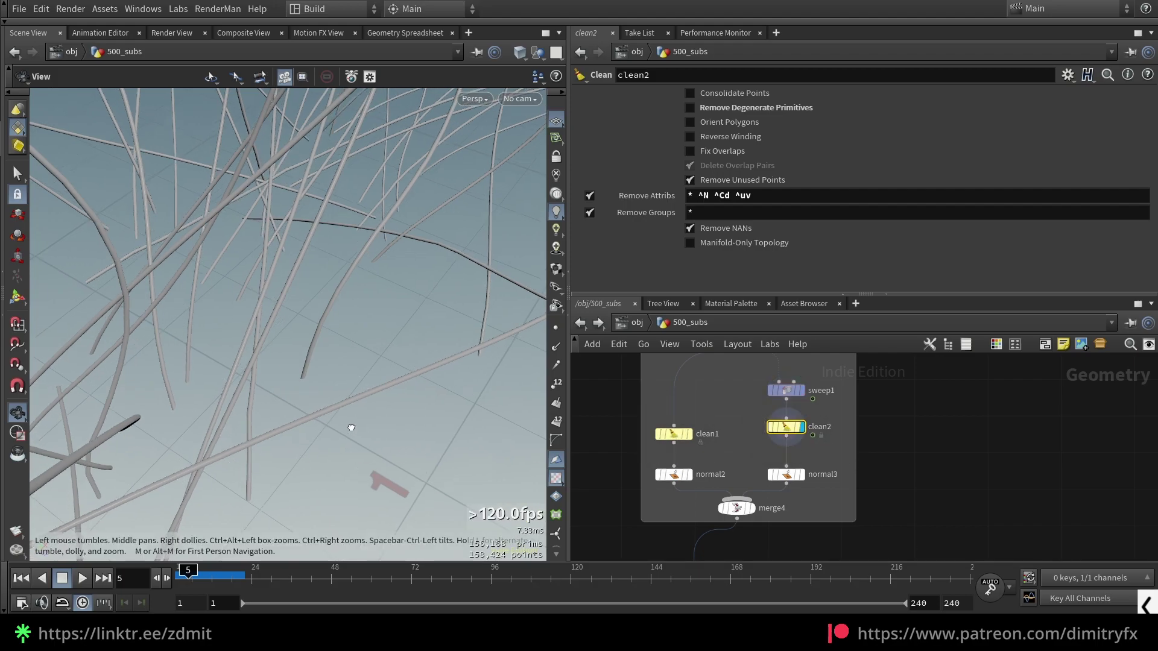
pyautogui.moveTo(302, 369)
pyautogui.mouseDown()
pyautogui.moveTo(343, 372)
pyautogui.moveTo(323, 343)
pyautogui.mouseUp()
pyautogui.press('w')
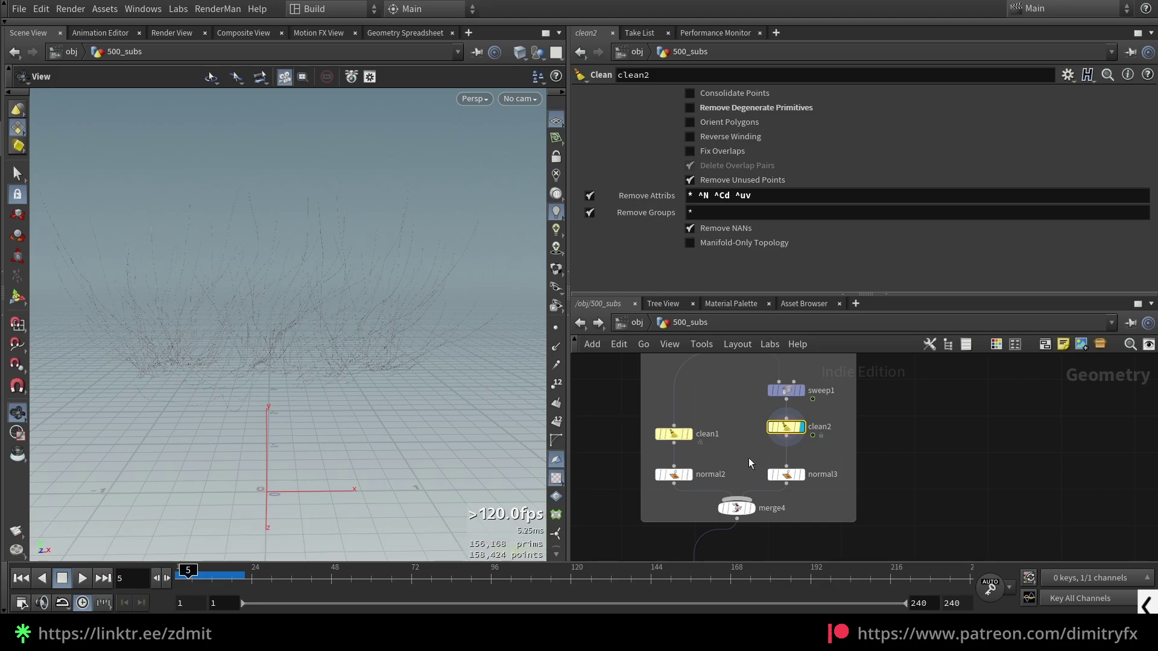
pyautogui.moveTo(751, 195); pyautogui.dragTo(698, 195)
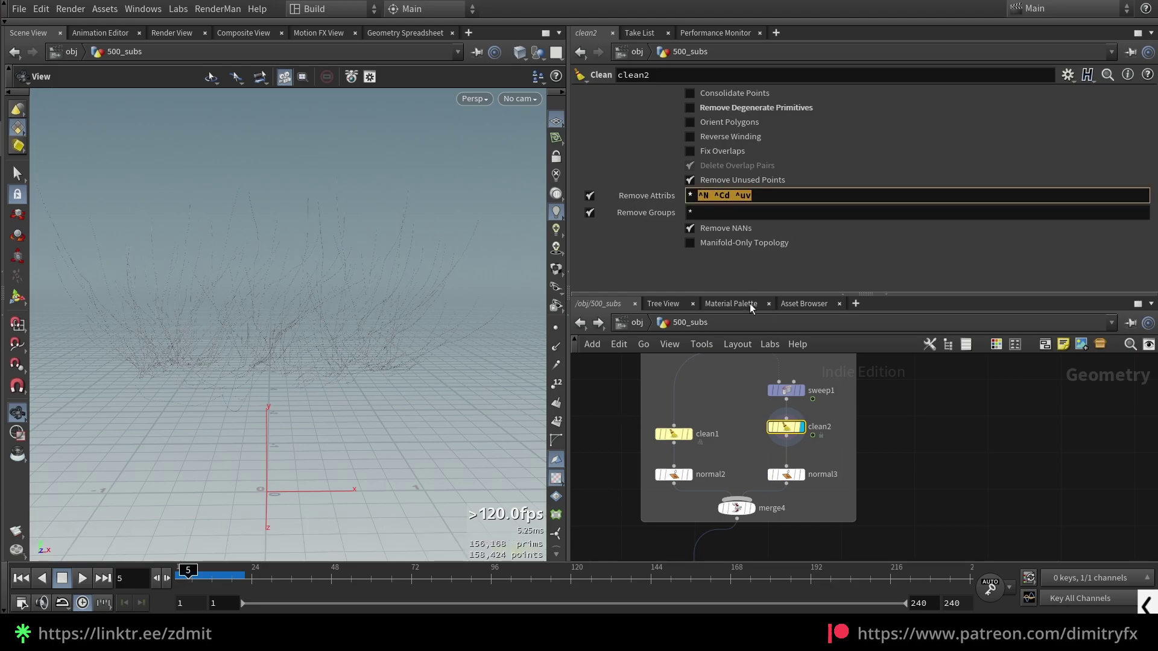
# Step: Display clean1 and normal2 on the balloon branch, and compare their settings with normal3 on the rope branch
pyautogui.click(675, 434)
pyautogui.click(689, 434)
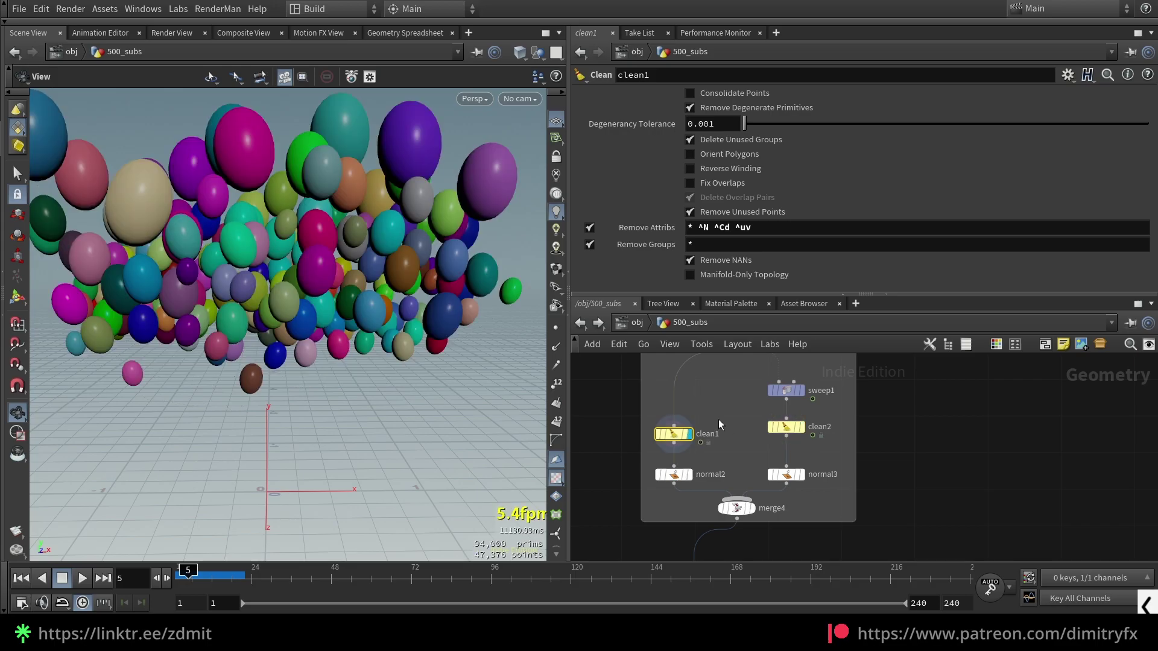
pyautogui.moveTo(344, 253)
pyautogui.mouseDown()
pyautogui.moveTo(367, 261)
pyautogui.moveTo(346, 242)
pyautogui.moveTo(358, 244)
pyautogui.mouseUp()
pyautogui.click(676, 471)
pyautogui.click(689, 474)
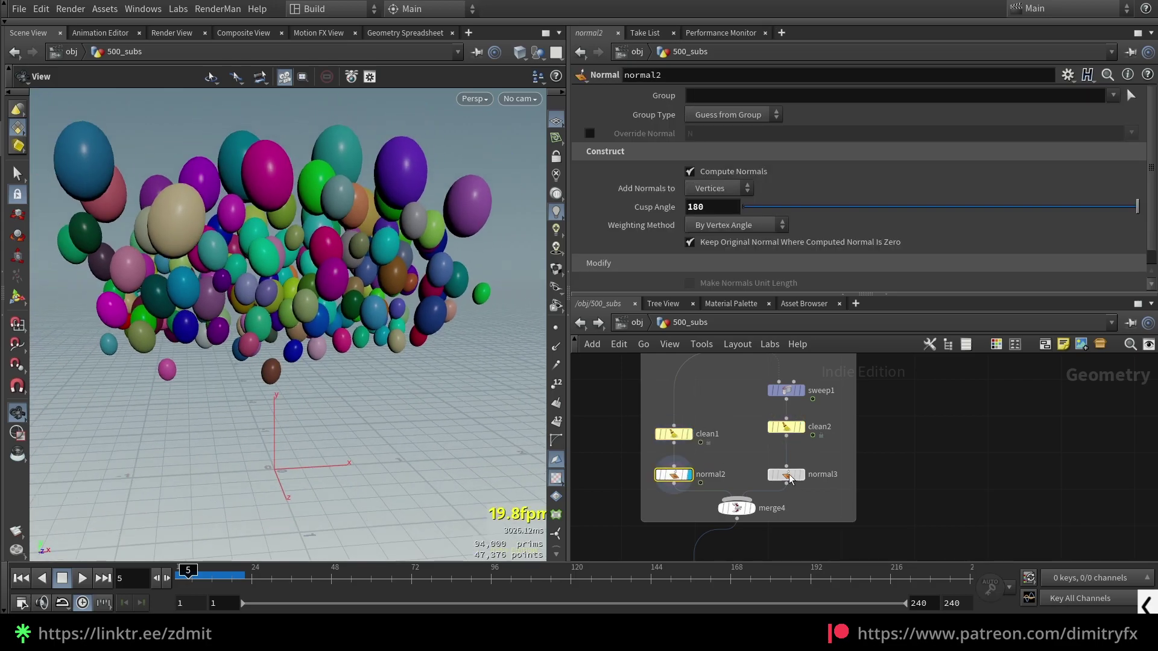
pyautogui.click(786, 474)
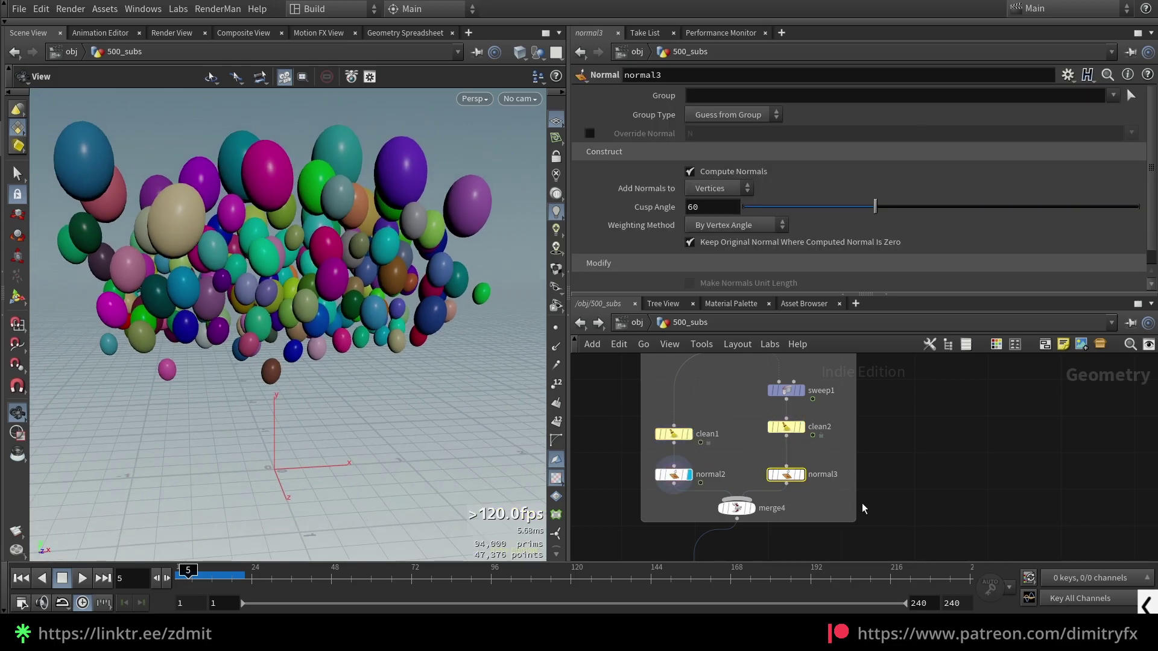
pyautogui.click(801, 475)
pyautogui.moveTo(788, 526); pyautogui.dragTo(703, 495)
# Step: Display merge4 with balloons and ropes combined, and review the cache_balloons_with_ropes_geo file cache settings
pyautogui.click(752, 509)
pyautogui.scroll(-3, 795, 511)
pyautogui.moveTo(796, 514); pyautogui.dragTo(808, 416, button='middle')
pyautogui.scroll(3, 752, 468)
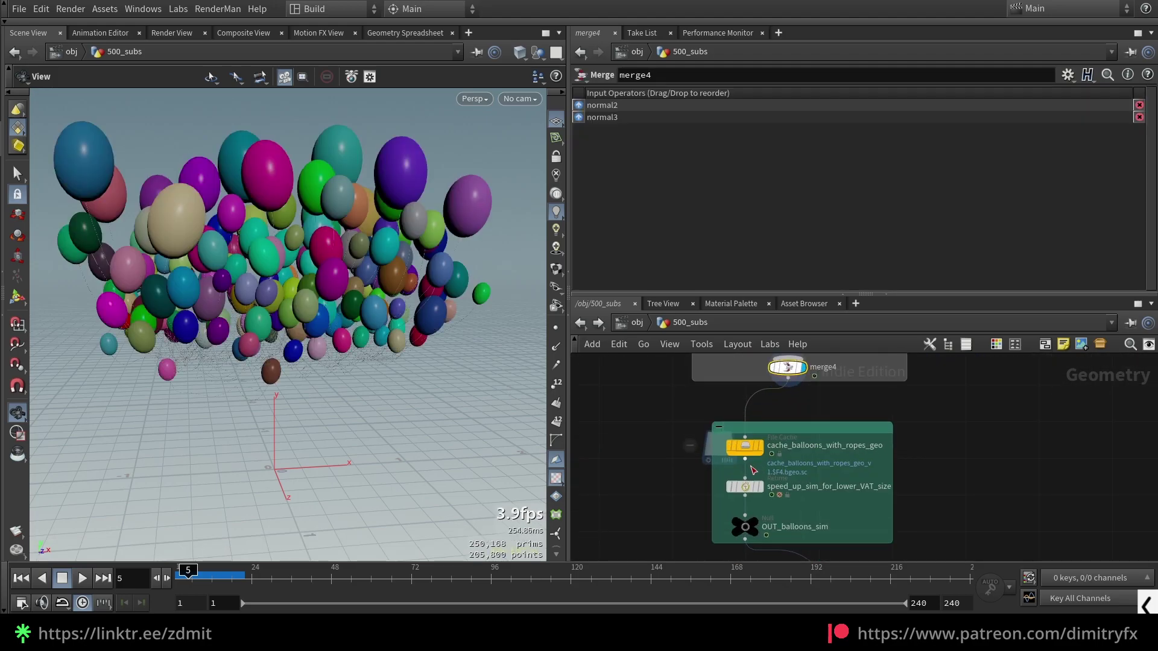
pyautogui.click(761, 448)
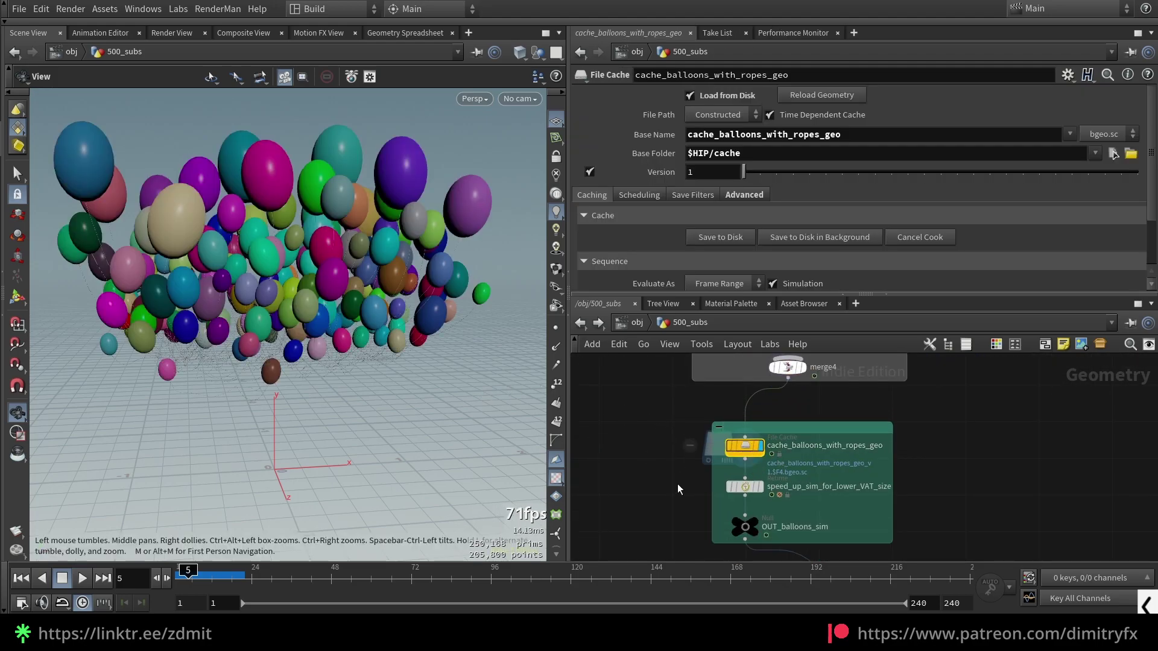
pyautogui.scroll(2, 694, 504)
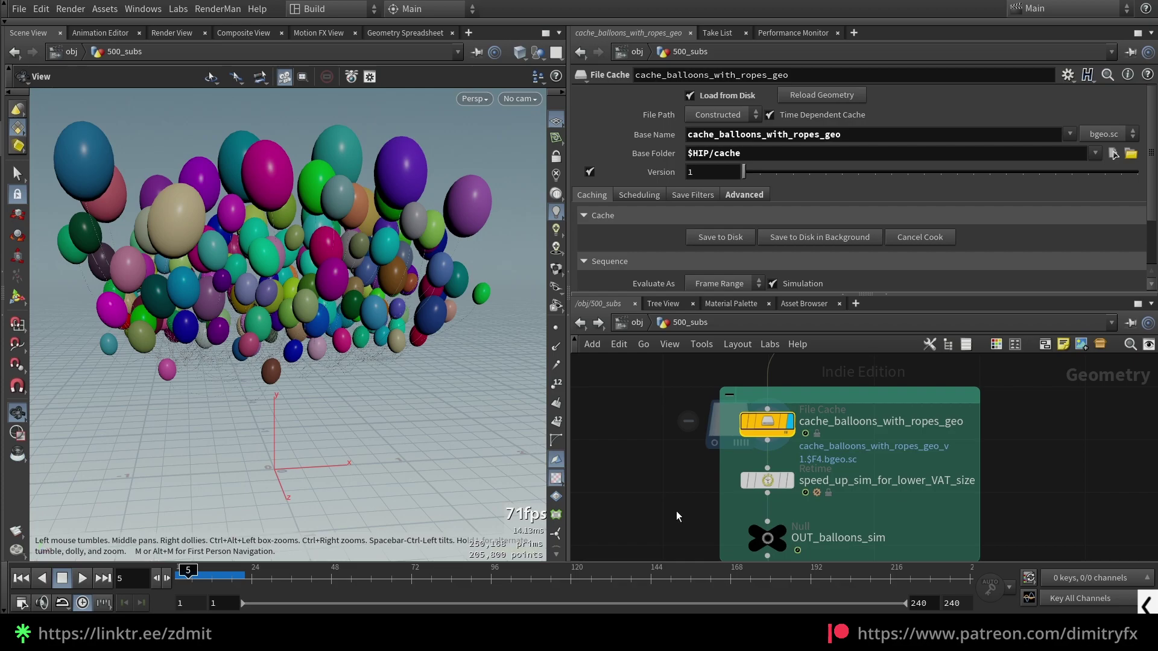
# Step: Display the speed_up_sim_for_lower_VAT_size retime, check its speed setting and scrub the timeline back to frame 1
pyautogui.click(835, 483)
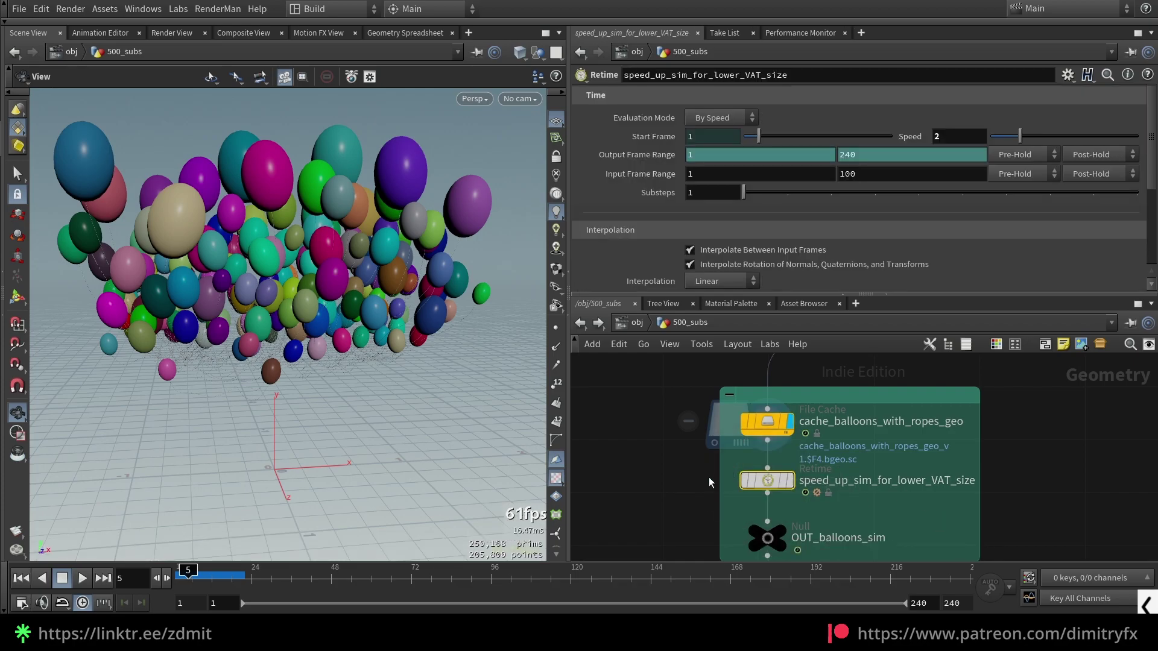
pyautogui.click(790, 481)
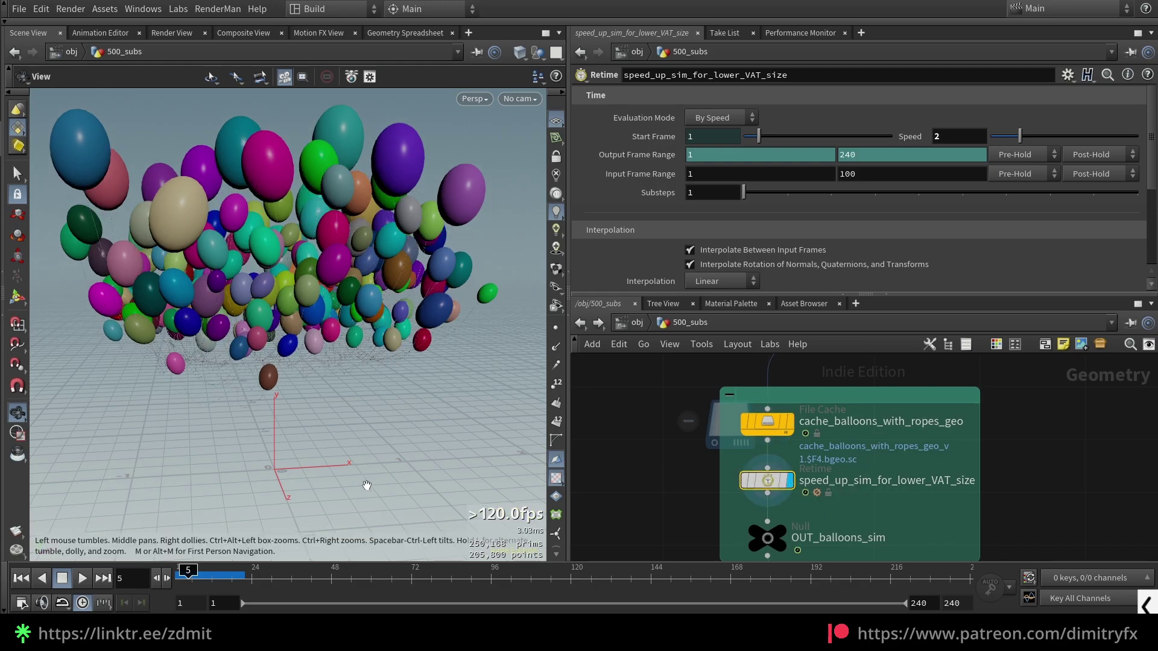
pyautogui.moveTo(192, 571)
pyautogui.mouseDown()
pyautogui.moveTo(180, 571)
pyautogui.moveTo(229, 572)
pyautogui.moveTo(173, 568)
pyautogui.mouseUp()
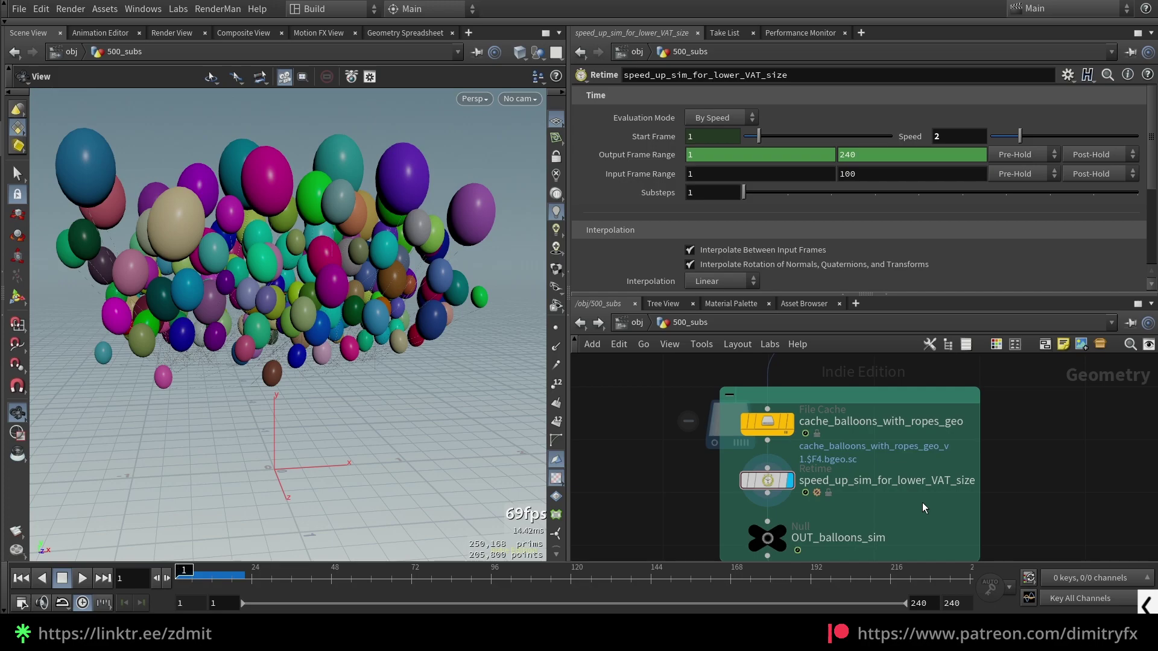
# Step: Review the OUT_balloons_sim null and the final preview merge that combines it with IN__500
pyautogui.scroll(-3, 922, 503)
pyautogui.moveTo(887, 534); pyautogui.dragTo(857, 471, button='middle')
pyautogui.scroll(2, 843, 474)
pyautogui.click(771, 464)
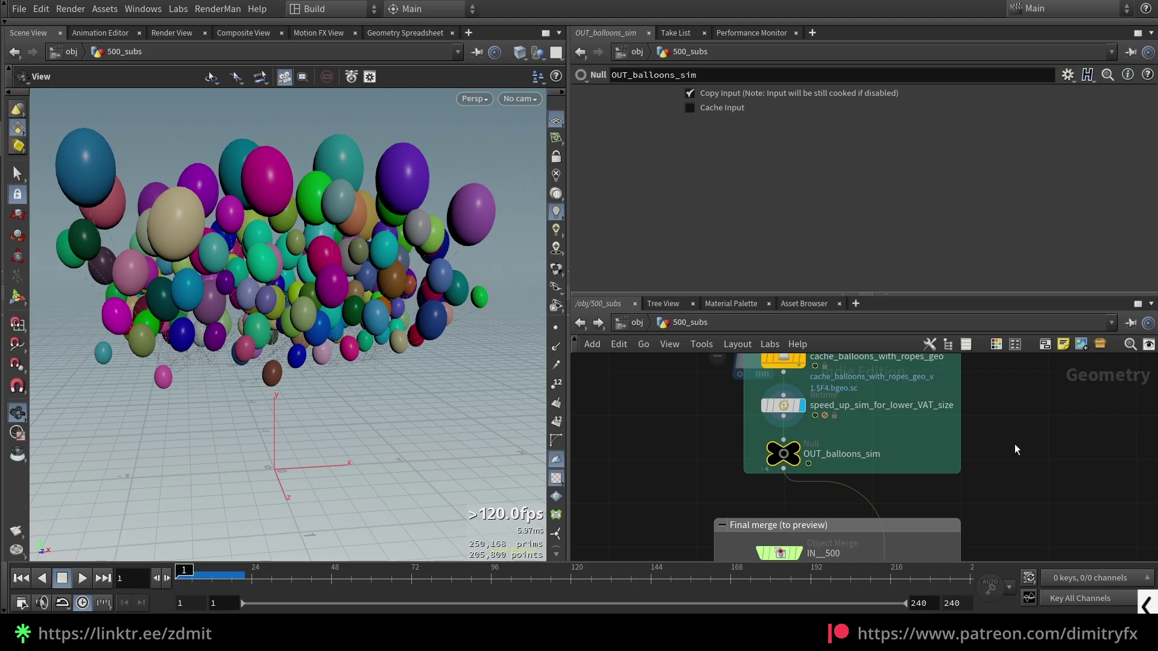
pyautogui.scroll(-3, 955, 451)
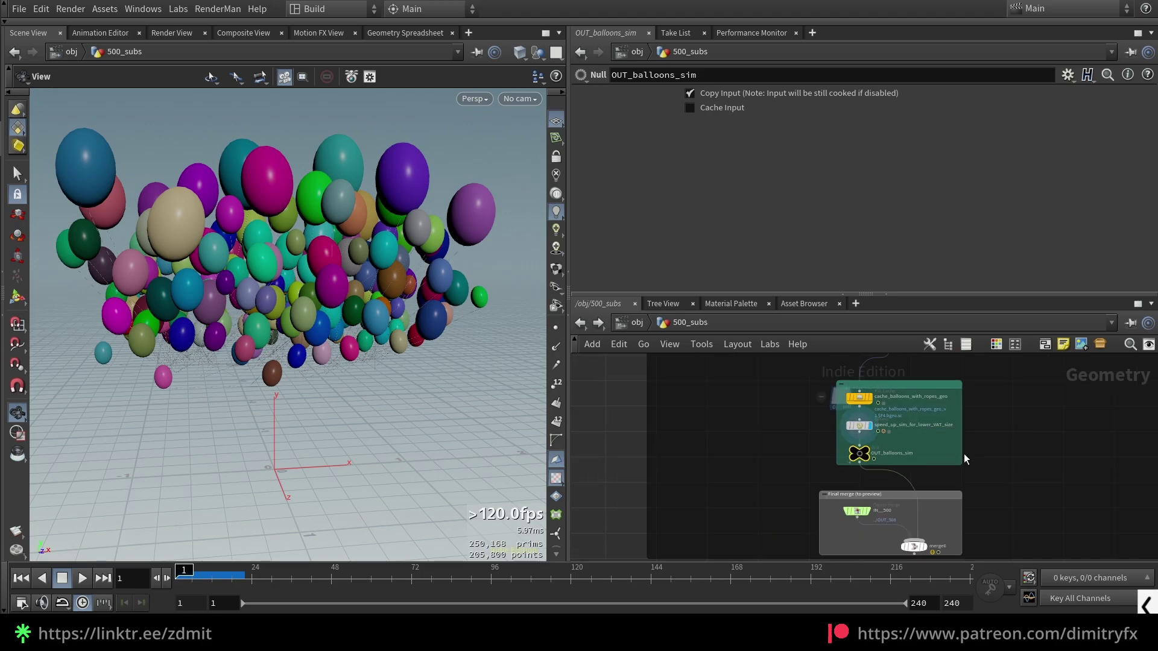
pyautogui.moveTo(957, 517); pyautogui.dragTo(843, 465, button='middle')
pyautogui.scroll(3, 833, 495)
pyautogui.moveTo(905, 545); pyautogui.dragTo(582, 387)
pyautogui.scroll(-3, 942, 396)
pyautogui.moveTo(933, 398); pyautogui.dragTo(985, 530, button='middle')
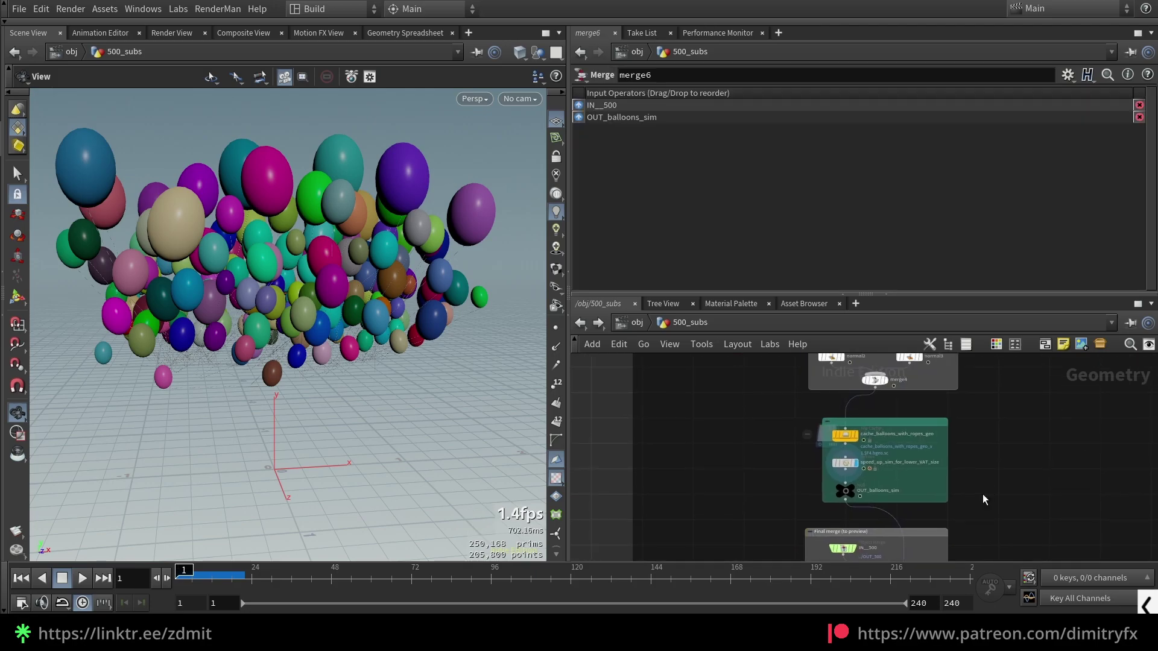
pyautogui.scroll(4, 917, 474)
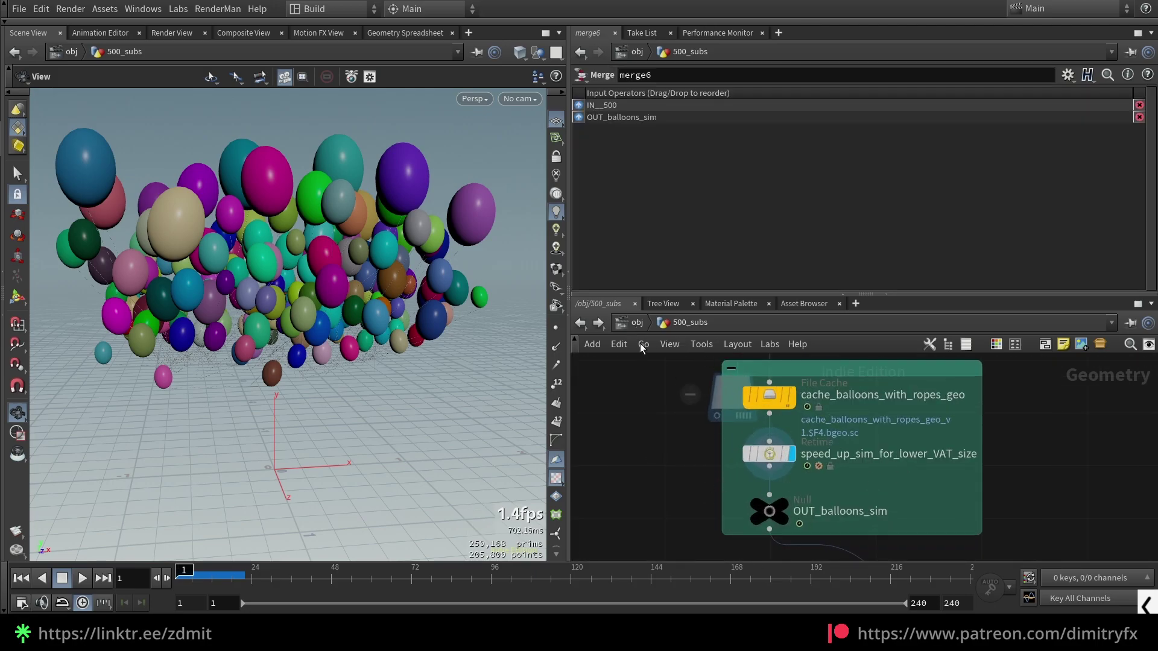
pyautogui.click(631, 323)
pyautogui.click(581, 323)
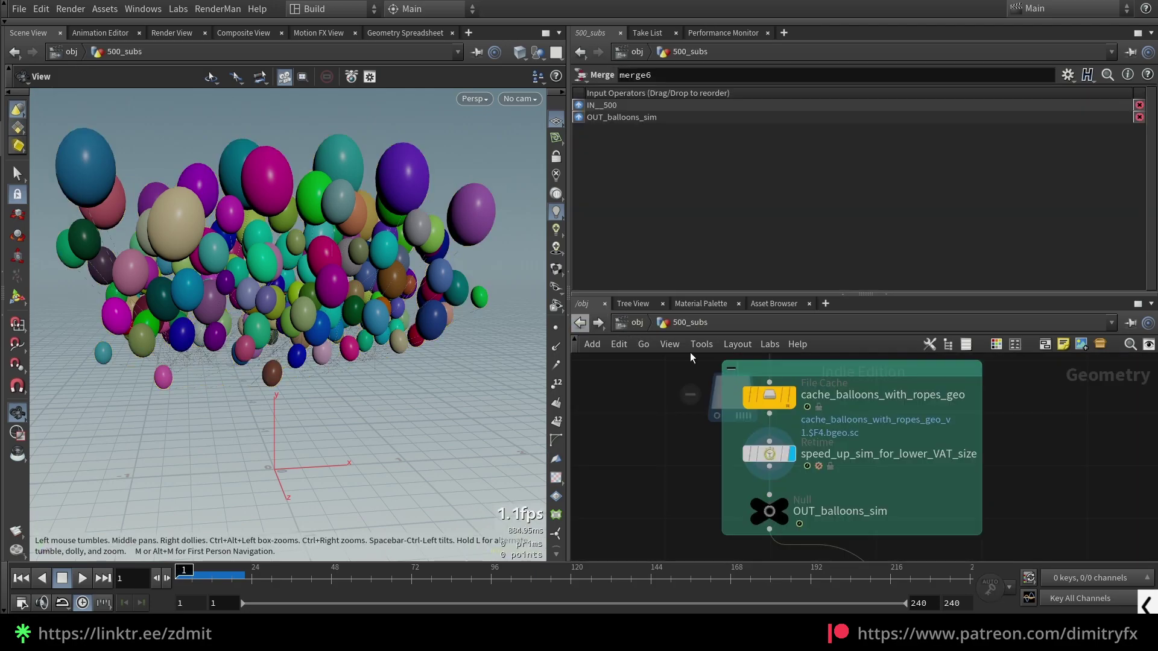
pyautogui.click(638, 324)
pyautogui.click(641, 326)
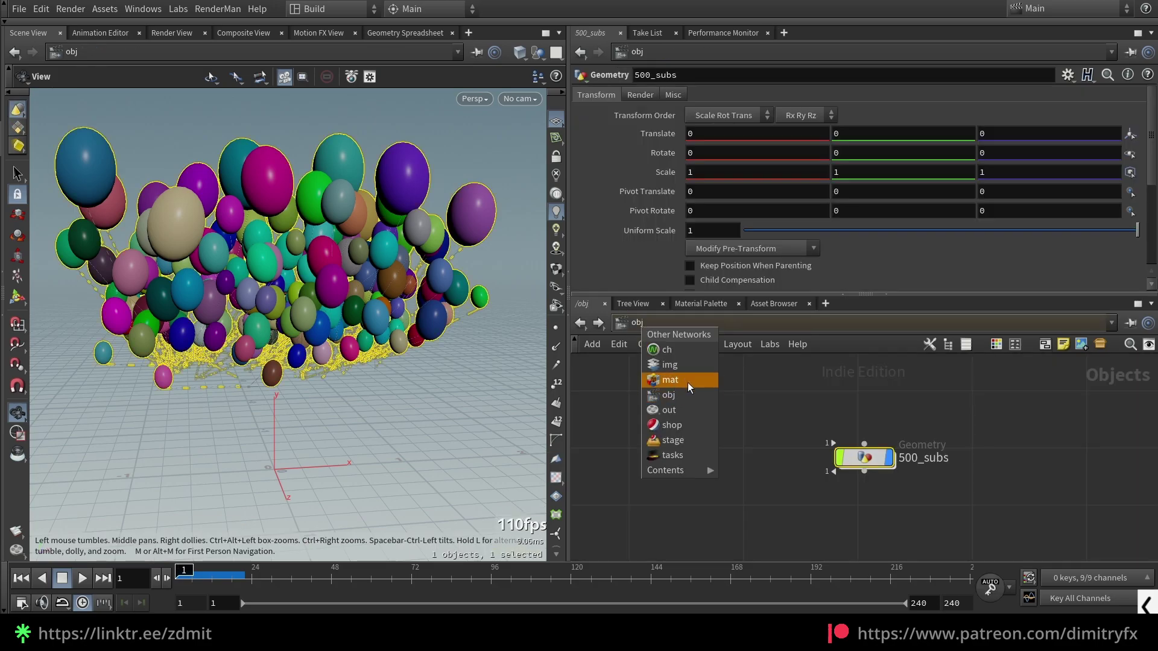
pyautogui.click(584, 325)
pyautogui.press('Tab')
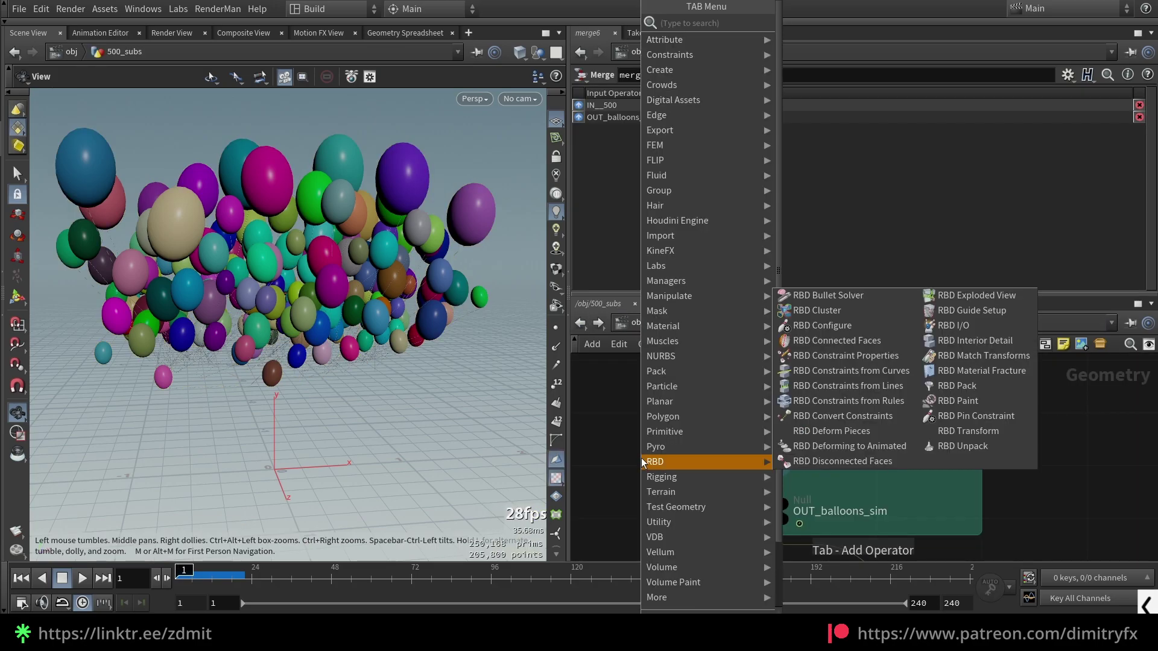
pyautogui.write('rop')
pyautogui.press('Return')
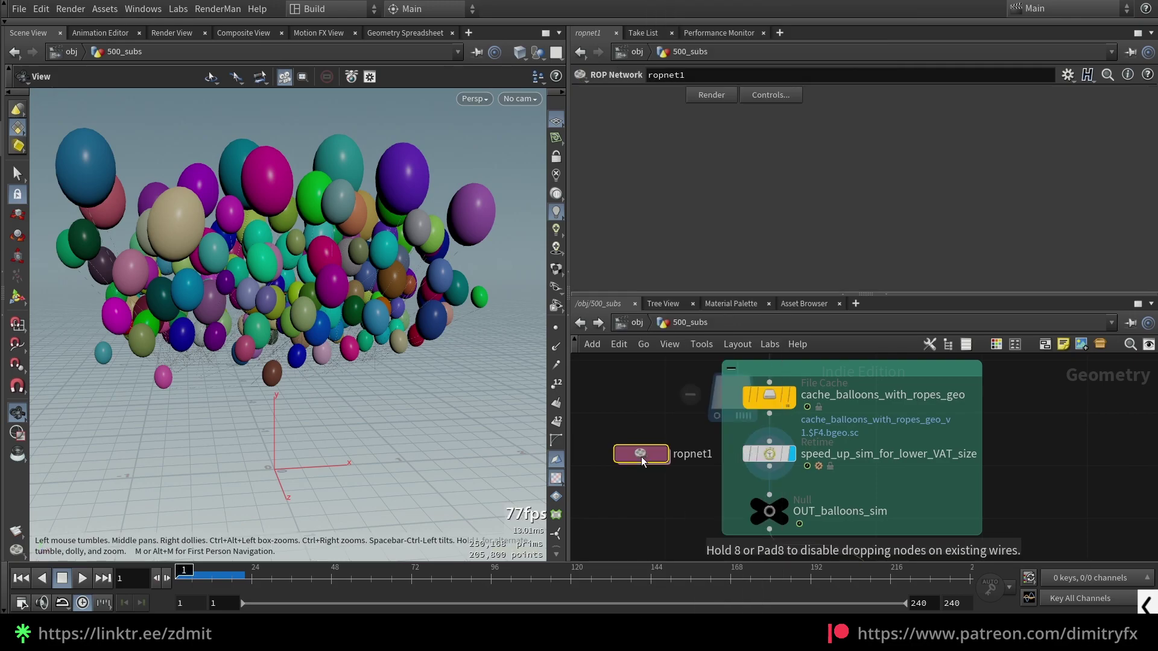
pyautogui.click(641, 458)
pyautogui.doubleClick(643, 455)
pyautogui.click(582, 324)
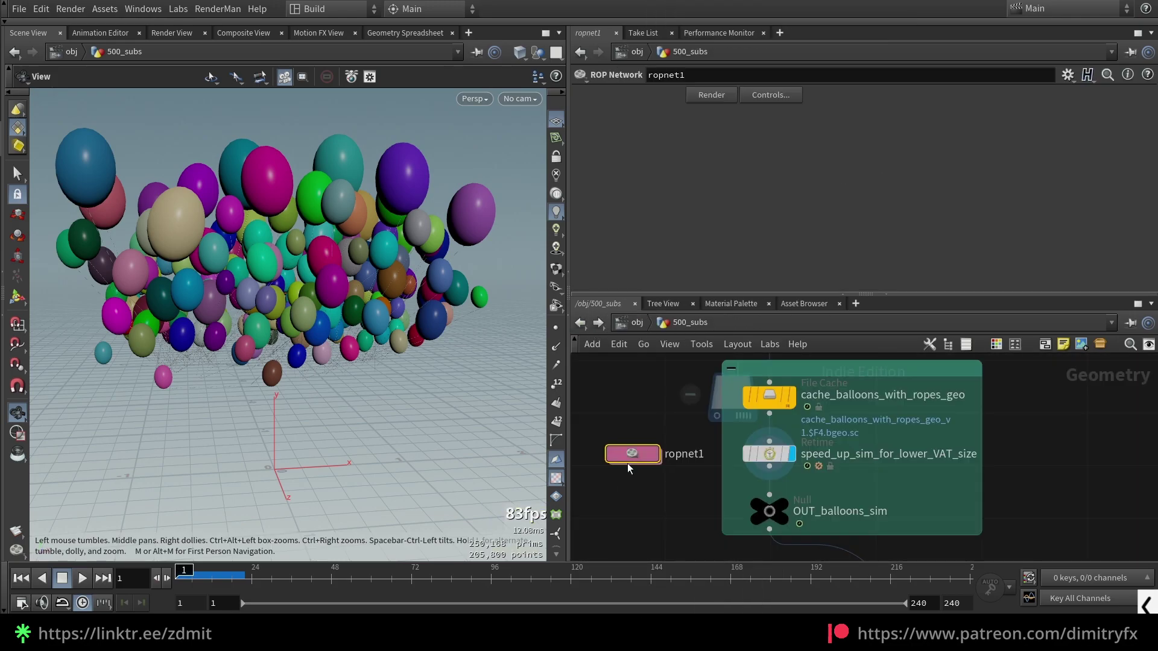
pyautogui.press('Delete')
# Step: Open the out network and search the available nodes for Labs Vertex Animation Textures
pyautogui.click(638, 323)
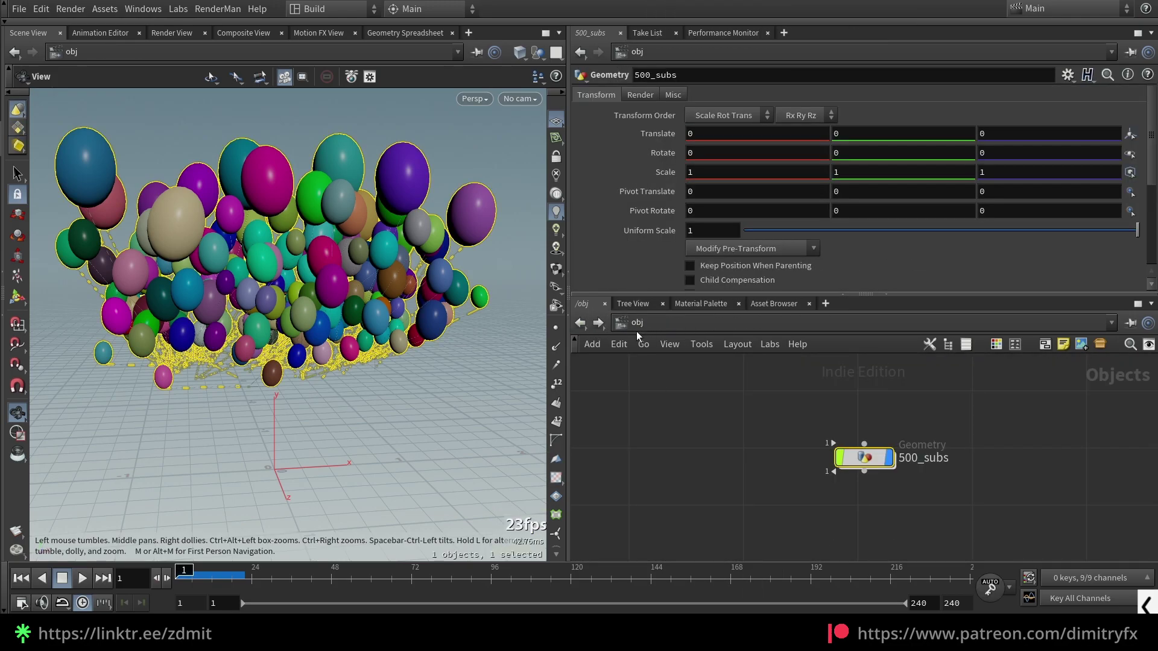
pyautogui.click(637, 323)
pyautogui.click(656, 411)
pyautogui.press('Tab')
pyautogui.write('verte')
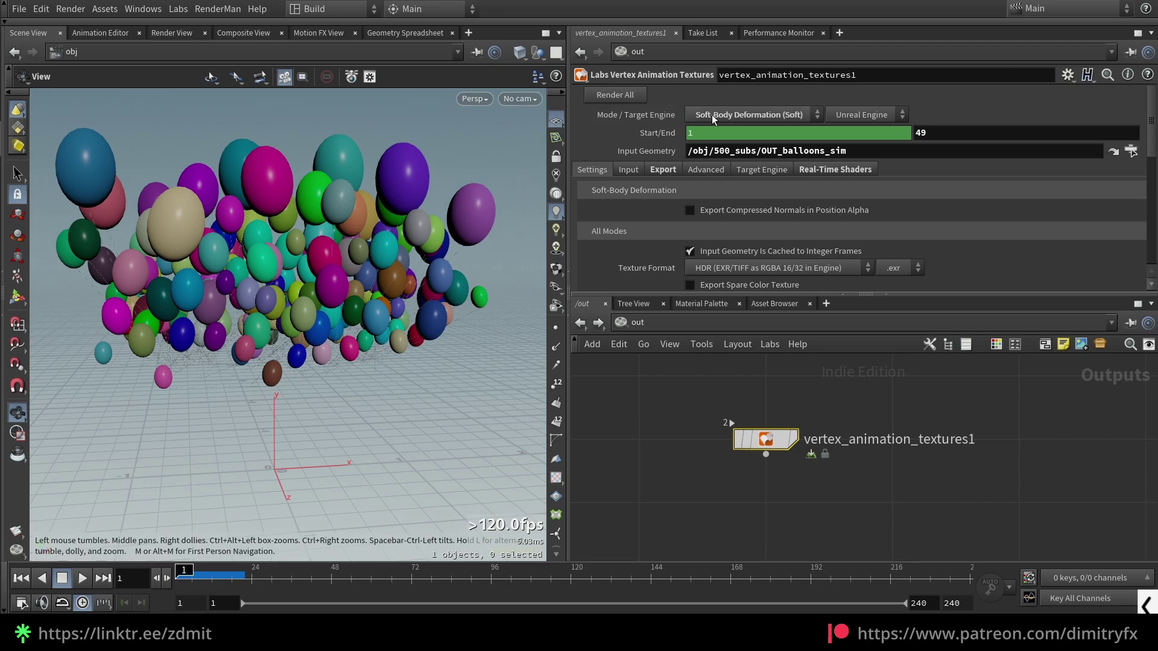
# Step: Check the vertex_animation_textures1 mode, frame range and input geometry path, comparing the path with the OUT_balloons_sim null
pyautogui.click(712, 115)
pyautogui.click(738, 121)
pyautogui.click(945, 132)
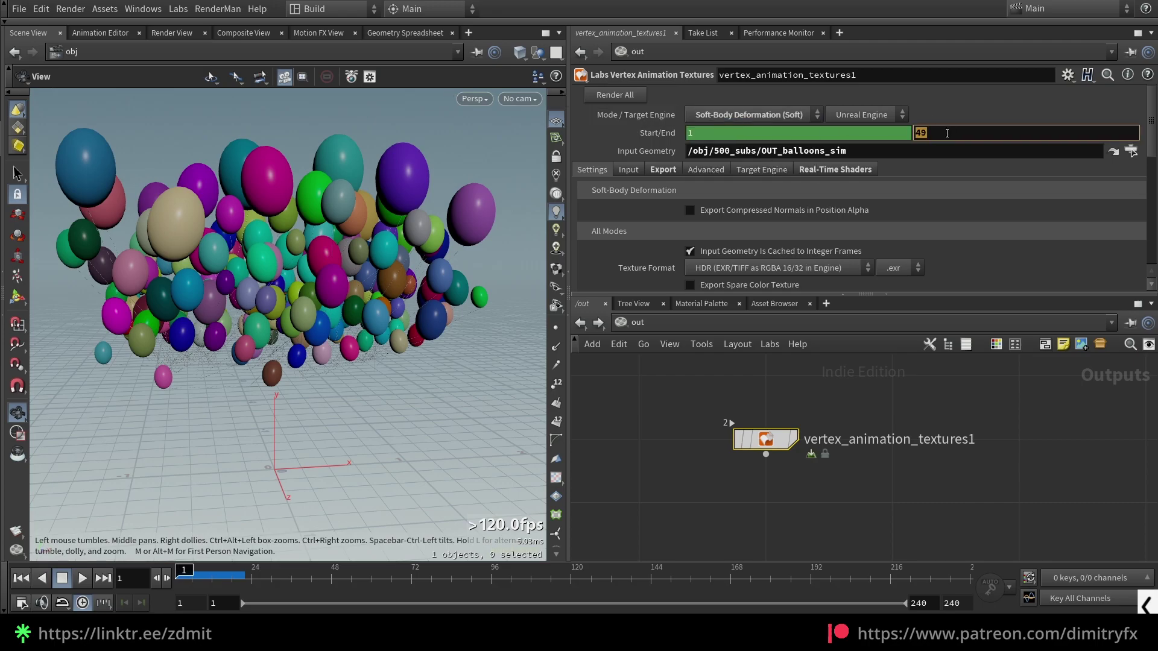
pyautogui.click(877, 148)
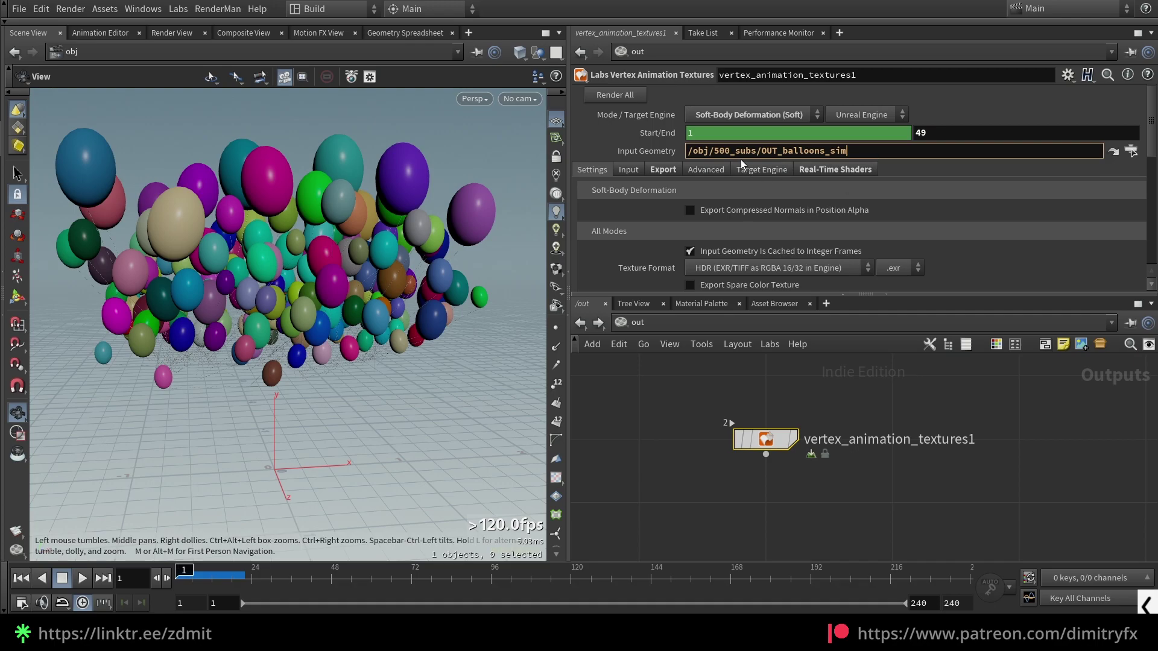
pyautogui.click(576, 323)
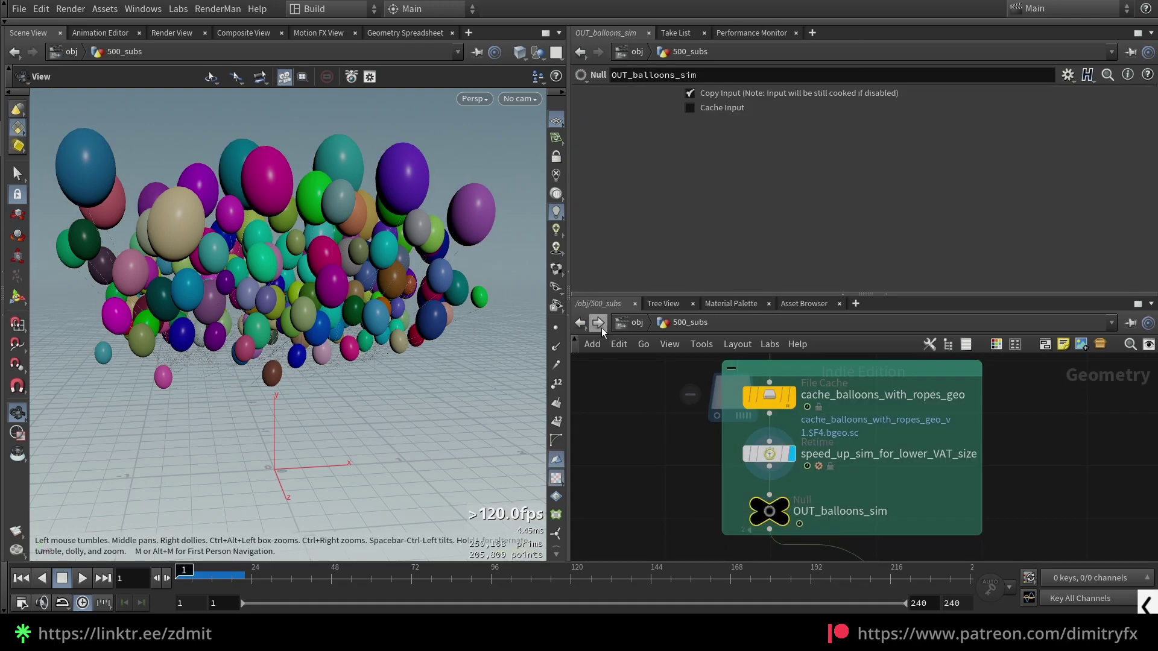
pyautogui.click(602, 326)
# Step: Review the vertex_animation_textures1 export path and its input geometry requirements
pyautogui.click(661, 170)
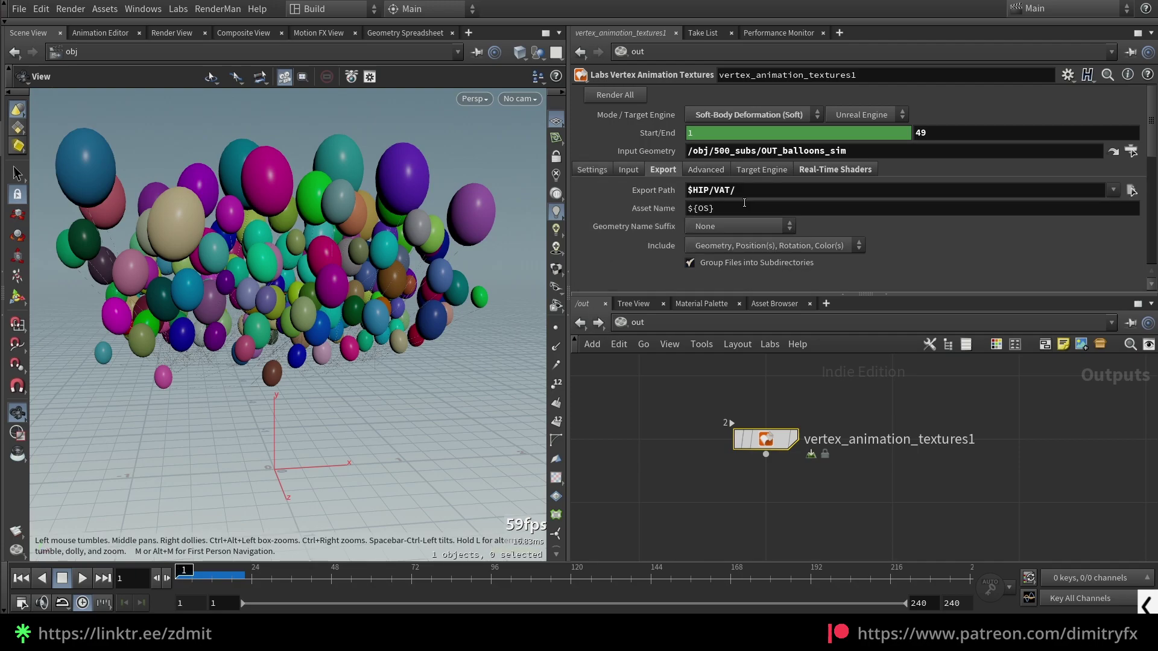
pyautogui.click(746, 190)
pyautogui.click(638, 171)
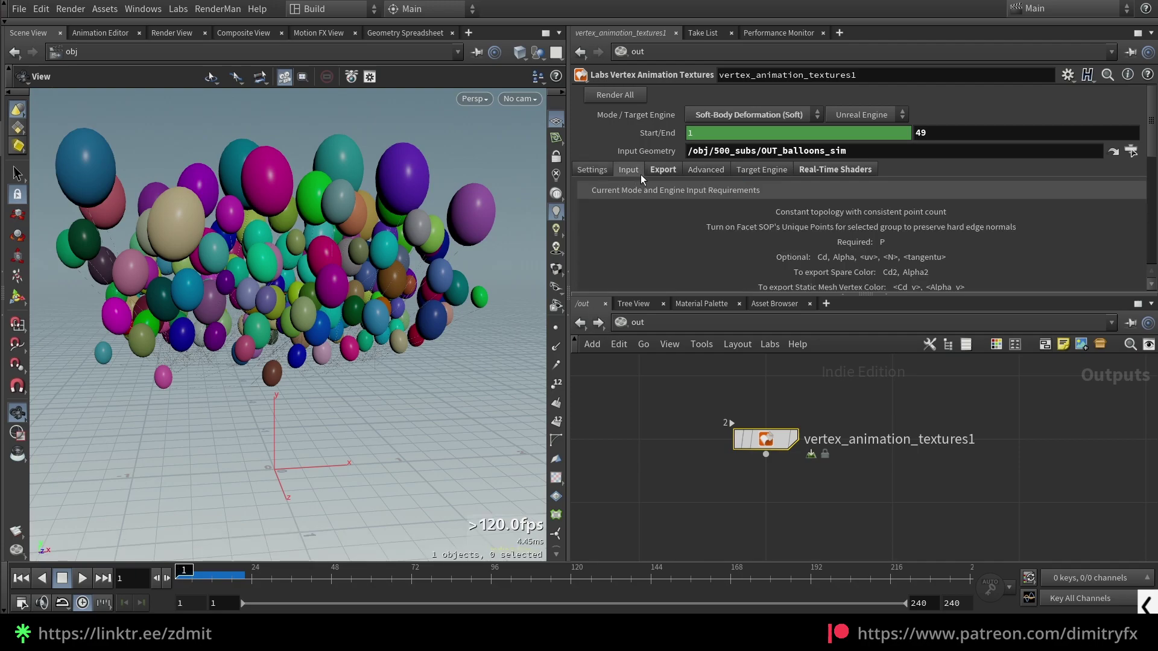
# Step: Check the vertex animation texture input requirements, and switch to Unreal Engine to inspect the tex and geo folders in BalloonsVAT
pyautogui.scroll(-5, 657, 208)
pyautogui.scroll(5, 620, 230)
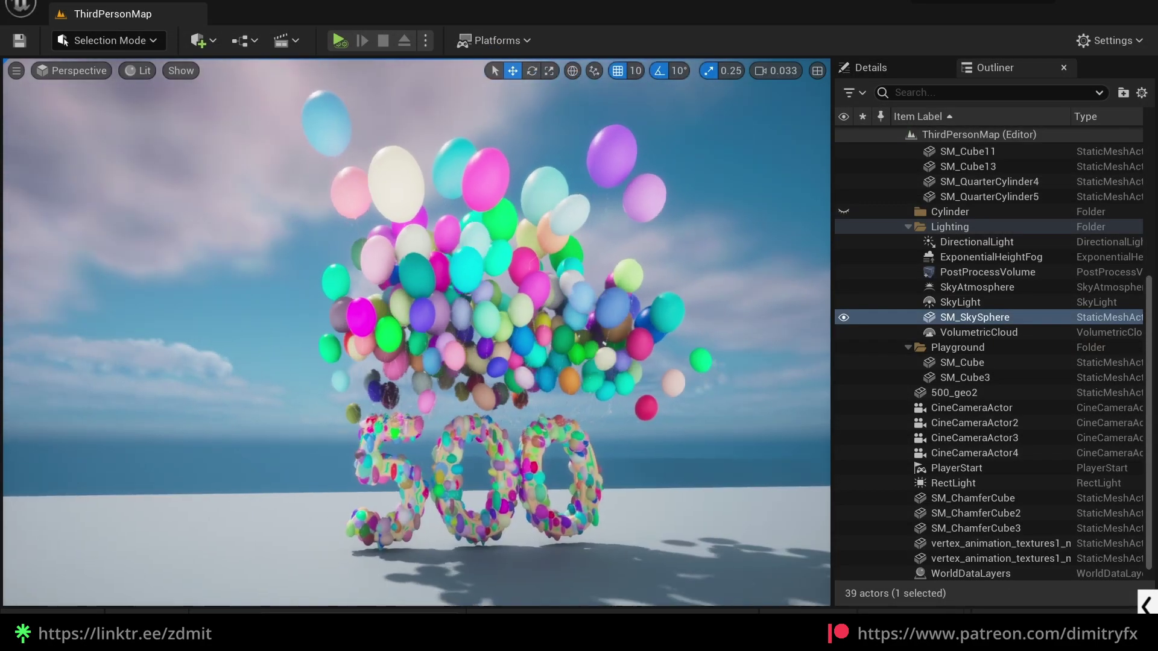
pyautogui.hotkey('ctrl', 'space')
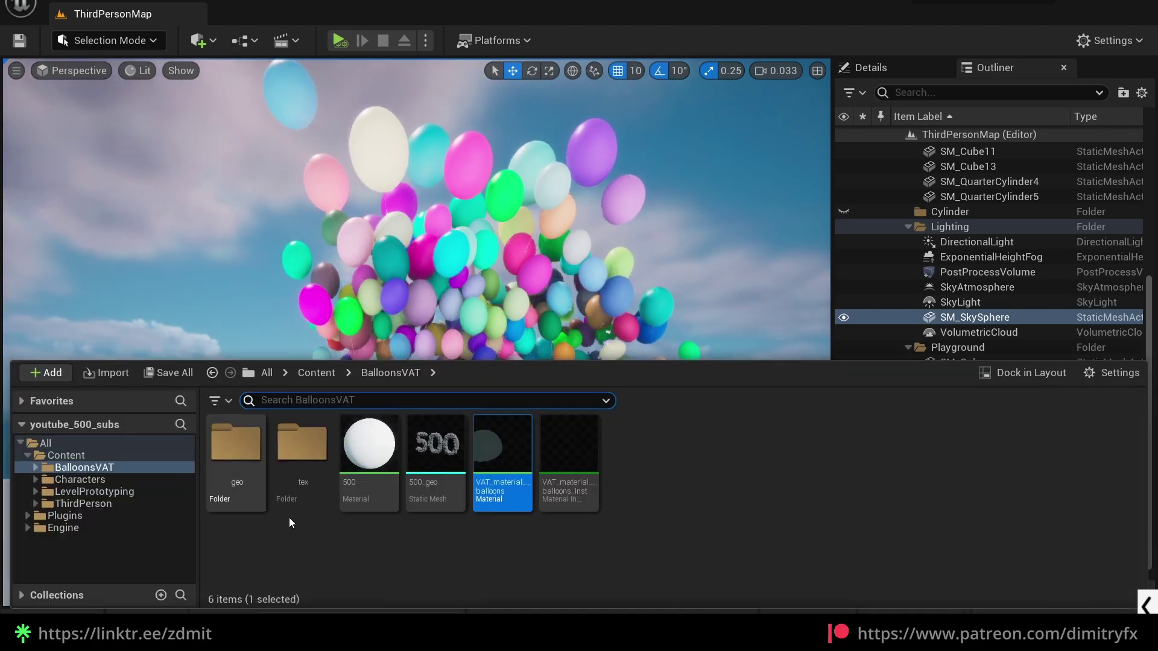
pyautogui.doubleClick(301, 471)
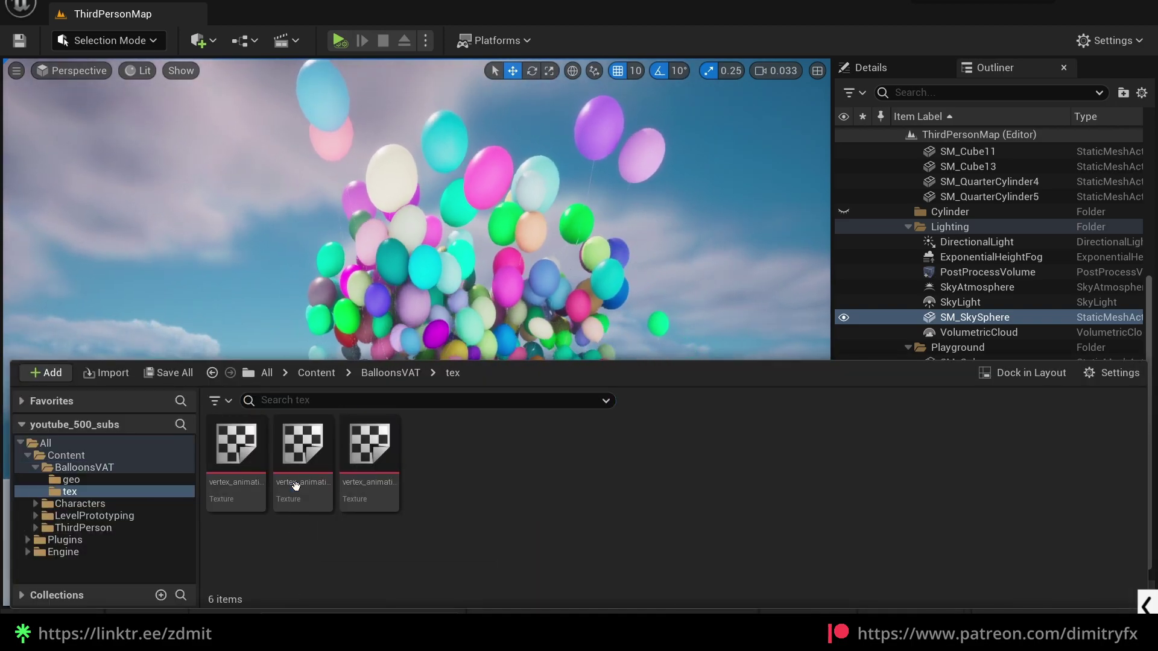
pyautogui.click(390, 373)
pyautogui.click(255, 455)
pyautogui.doubleClick(255, 455)
pyautogui.click(390, 372)
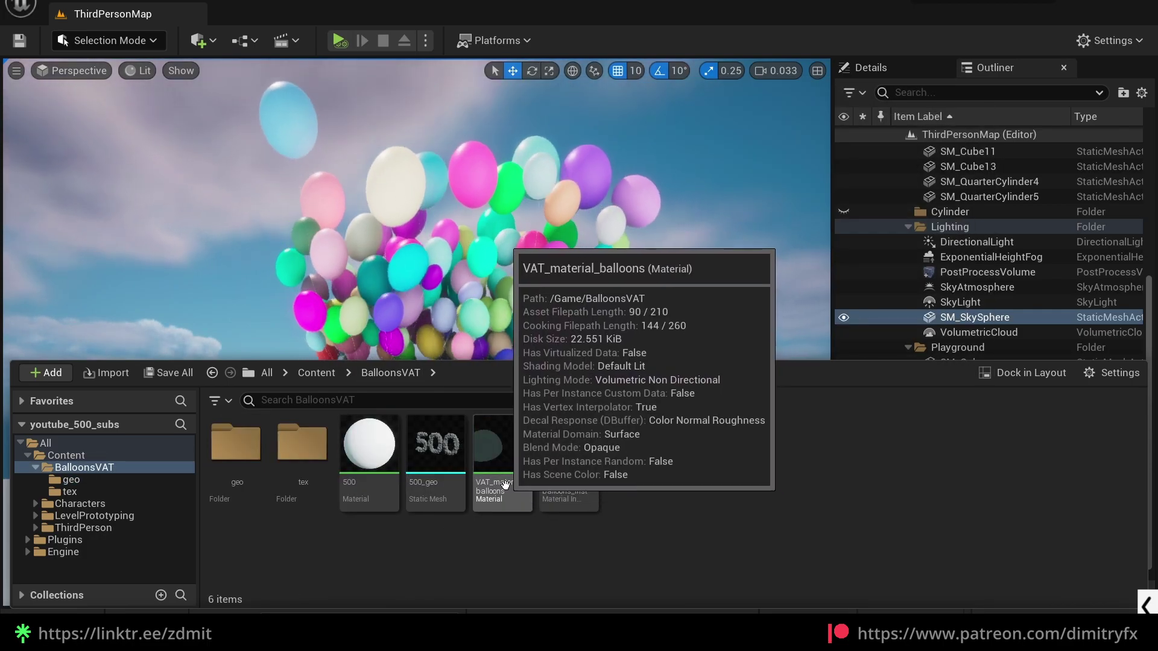
# Step: Open the VAT_material_balloons graph and search the available nodes for "soft" to locate the MF_VAT_SoftBodyDeformation function
pyautogui.doubleClick(507, 499)
pyautogui.moveTo(453, 253); pyautogui.dragTo(648, 363, button='right')
pyautogui.scroll(-2, 605, 306)
pyautogui.scroll(2, 485, 306)
pyautogui.scroll(1, 440, 255)
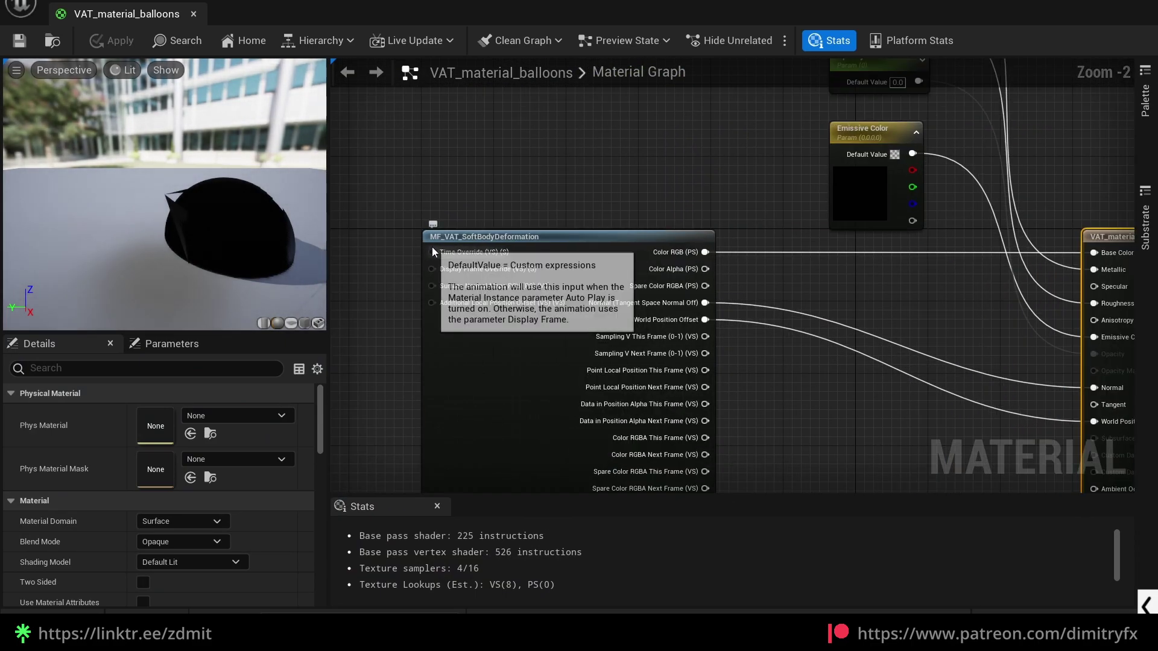
pyautogui.rightClick(503, 168)
pyautogui.write('soft')
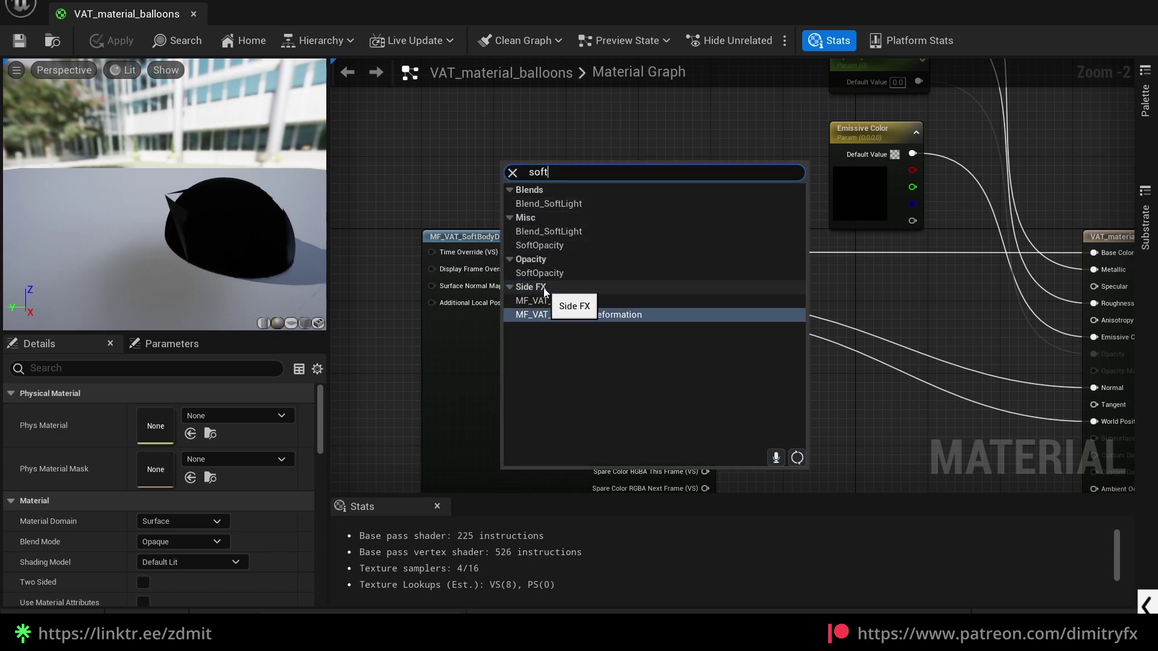
pyautogui.moveTo(632, 156); pyautogui.dragTo(570, 188, button='right')
pyautogui.scroll(-1, 570, 188)
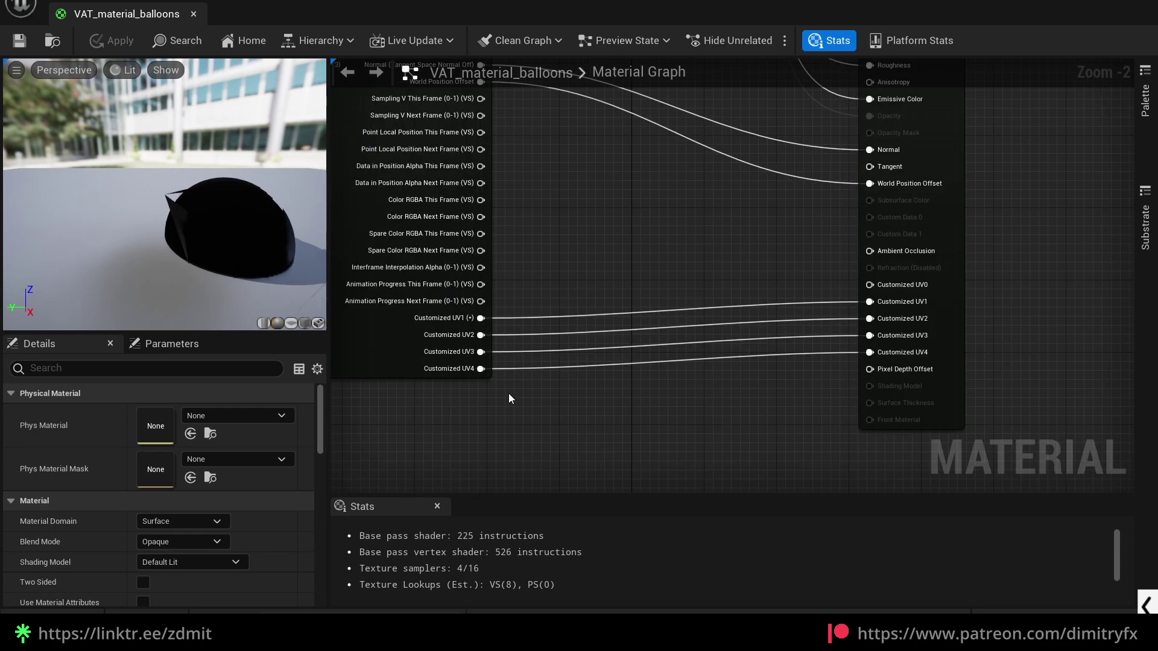
# Step: Examine how the Customized UV1 to UV4 outputs of MF_VAT_SoftBodyDeformation connect to the material output
pyautogui.moveTo(486, 390)
pyautogui.mouseDown()
pyautogui.moveTo(489, 299)
pyautogui.moveTo(494, 320)
pyautogui.moveTo(513, 320)
pyautogui.mouseUp()
pyautogui.moveTo(524, 389); pyautogui.dragTo(469, 316)
pyautogui.moveTo(777, 394); pyautogui.dragTo(862, 298)
pyautogui.click(830, 378)
pyautogui.moveTo(830, 379); pyautogui.dragTo(734, 395, button='right')
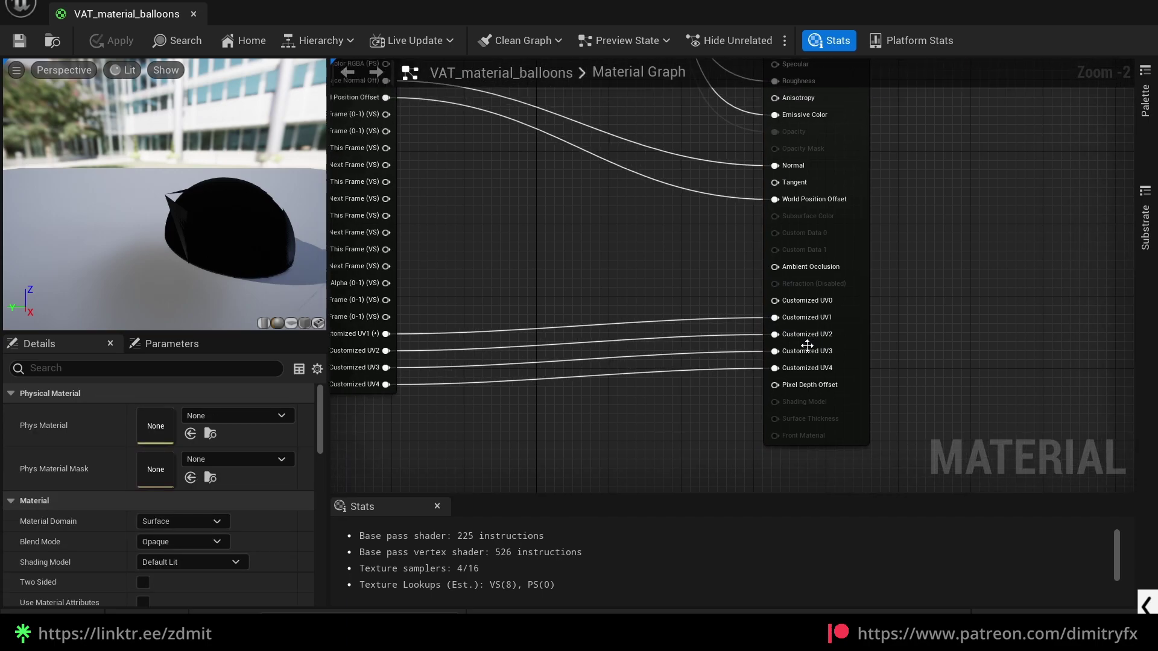
# Step: Examine the Color RGB, Normal and World Position Offset links from MF_VAT_SoftBodyDeformation to the material output
pyautogui.moveTo(565, 190); pyautogui.dragTo(721, 365, button='right')
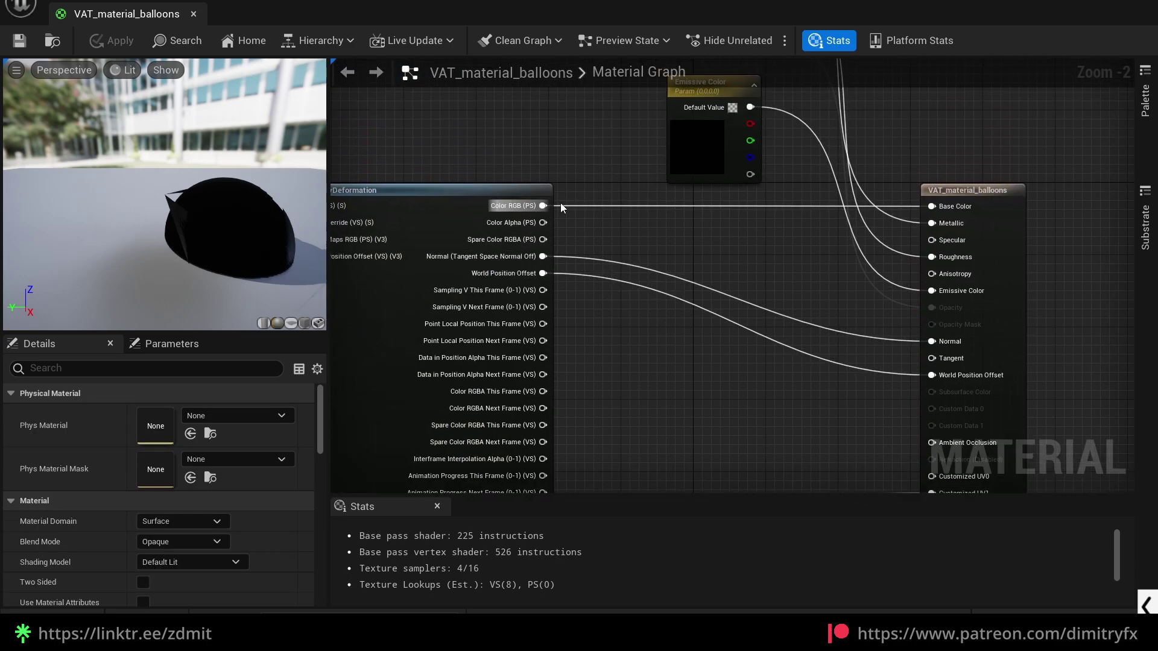
pyautogui.moveTo(679, 199); pyautogui.dragTo(641, 376, button='right')
pyautogui.moveTo(547, 265); pyautogui.dragTo(670, 302)
pyautogui.moveTo(568, 255); pyautogui.dragTo(531, 324, button='right')
pyautogui.moveTo(516, 279); pyautogui.dragTo(613, 133)
pyautogui.scroll(-3, 513, 265)
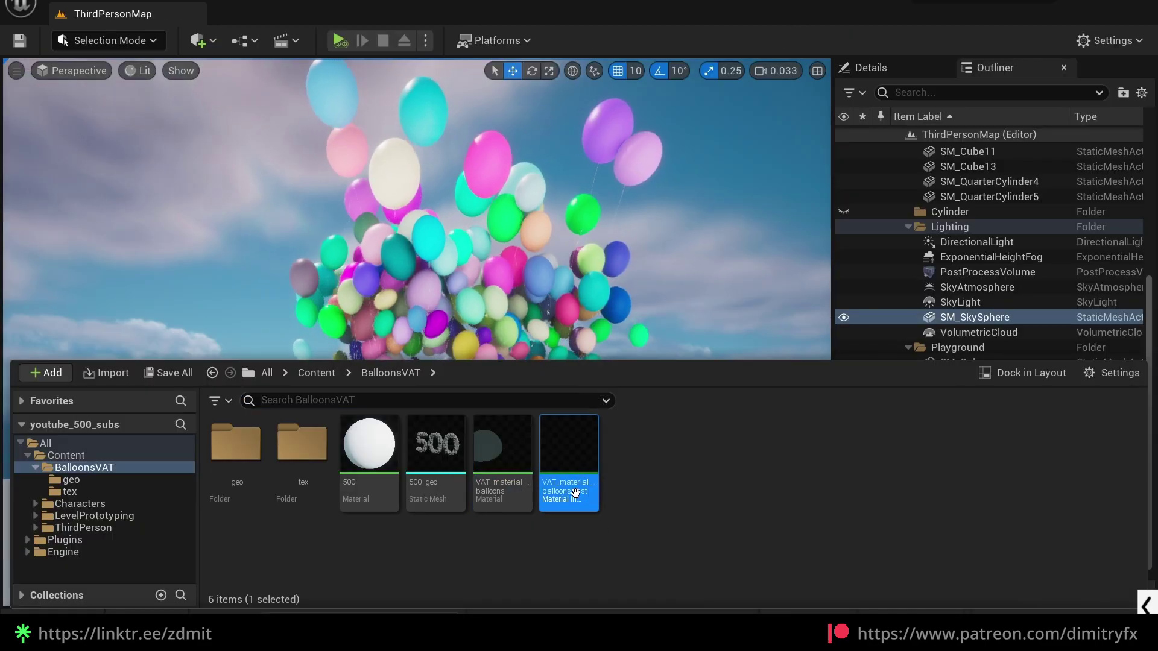
# Step: Open the instance of VAT_material_balloons from the BalloonsVAT folder and place its window so the level viewport stays visible
pyautogui.rightClick(486, 479)
pyautogui.click(643, 507)
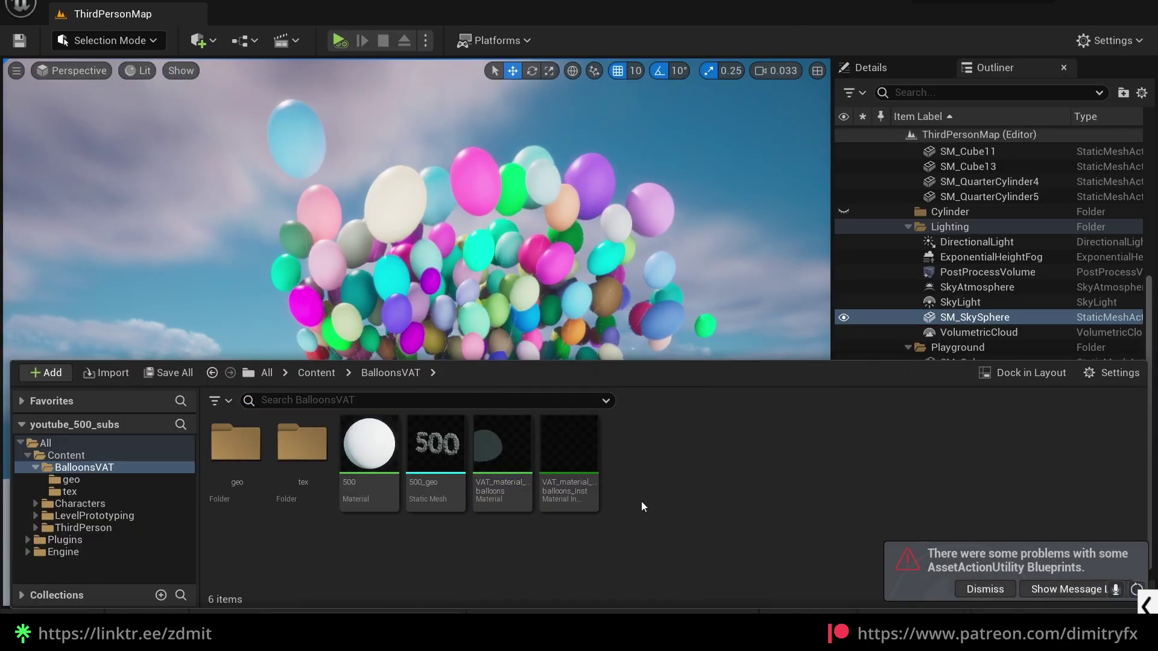
pyautogui.click(1004, 587)
pyautogui.hotkey('ctrl', 'space')
pyautogui.doubleClick(573, 460)
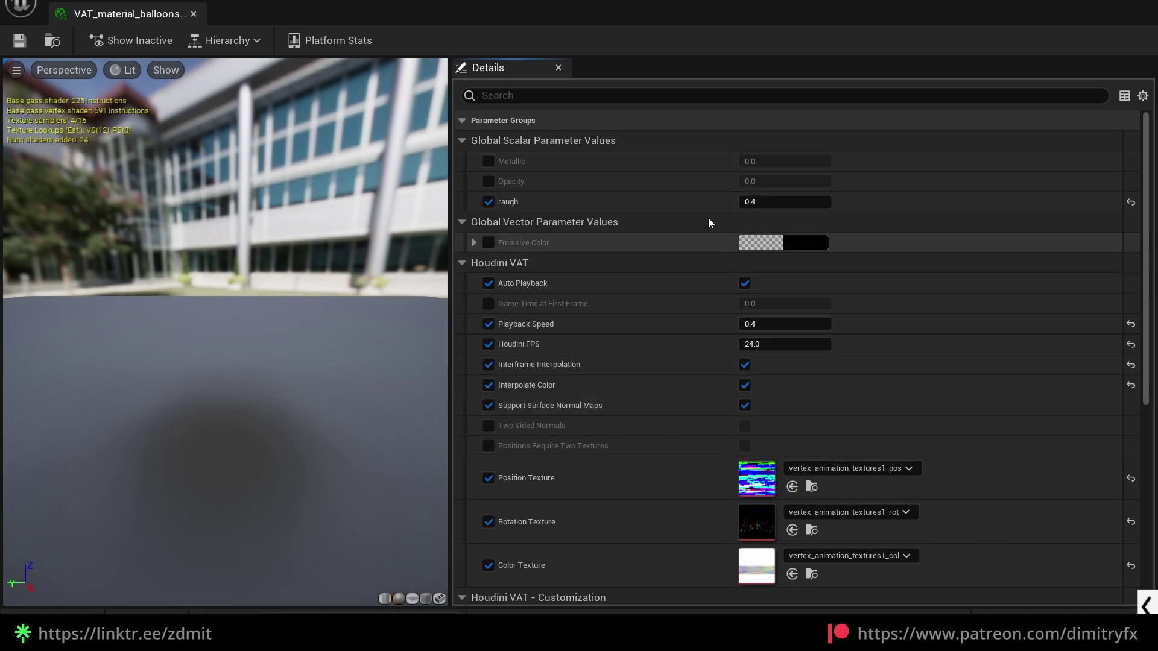
pyautogui.moveTo(494, 9); pyautogui.dragTo(827, 190)
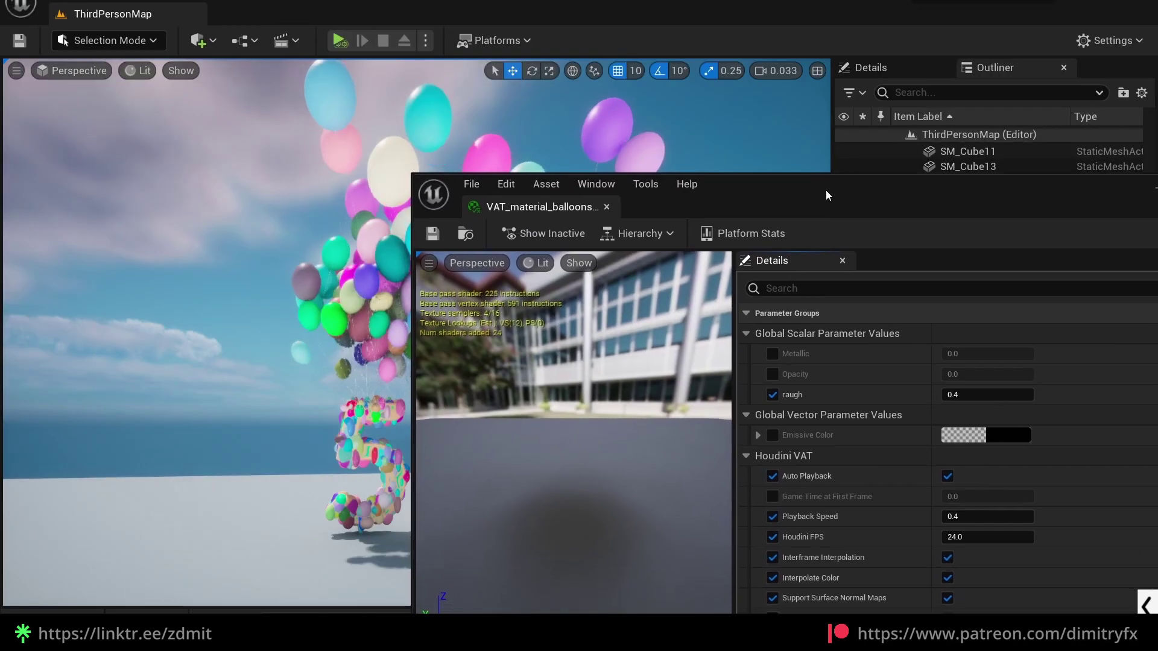
# Step: Toggle the raugh override off and on, and review the Houdini VAT playback speed, FPS and interpolation parameters
pyautogui.click(776, 396)
pyautogui.click(772, 395)
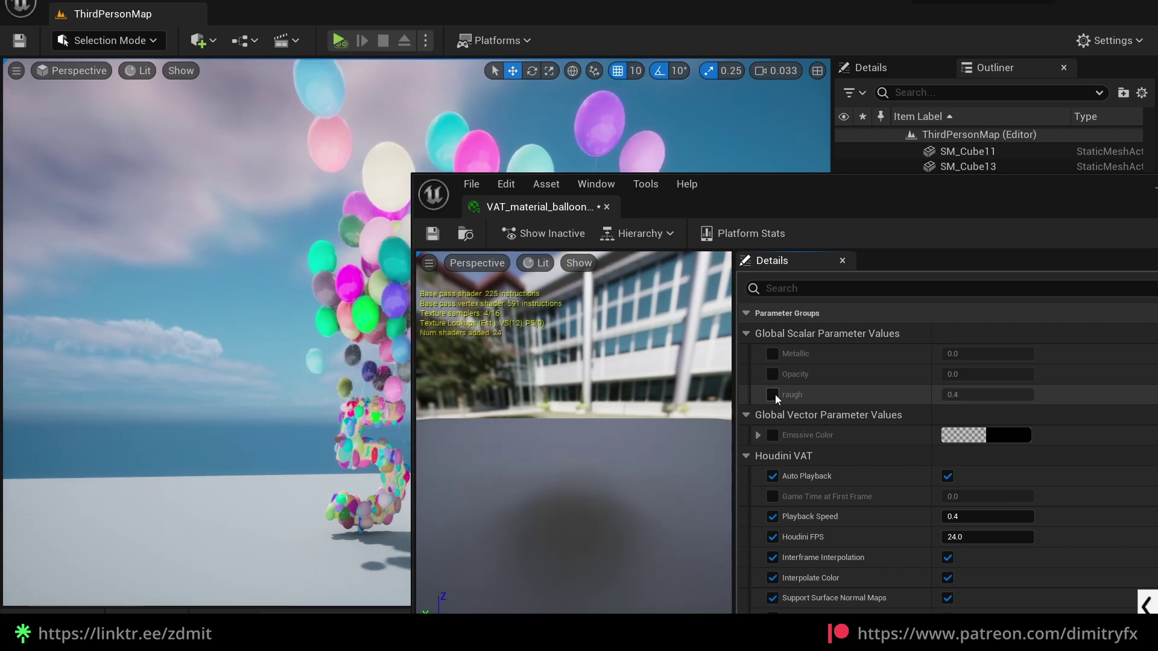
pyautogui.moveTo(917, 190); pyautogui.dragTo(960, 77)
pyautogui.moveTo(1030, 424)
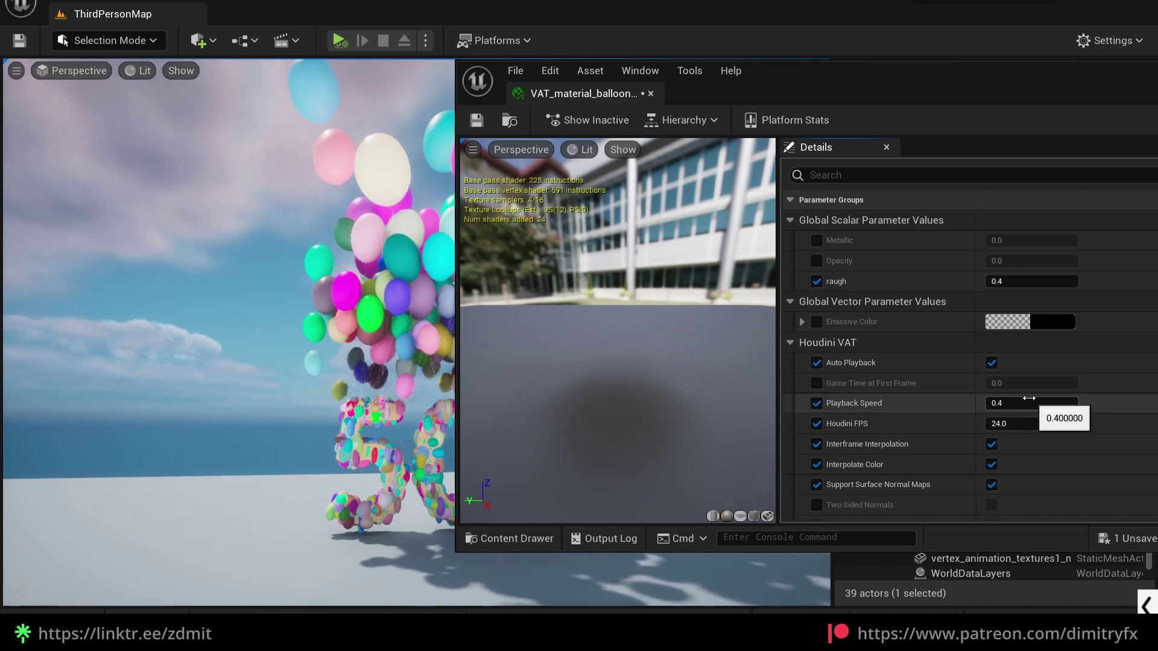
pyautogui.scroll(-3, 1074, 392)
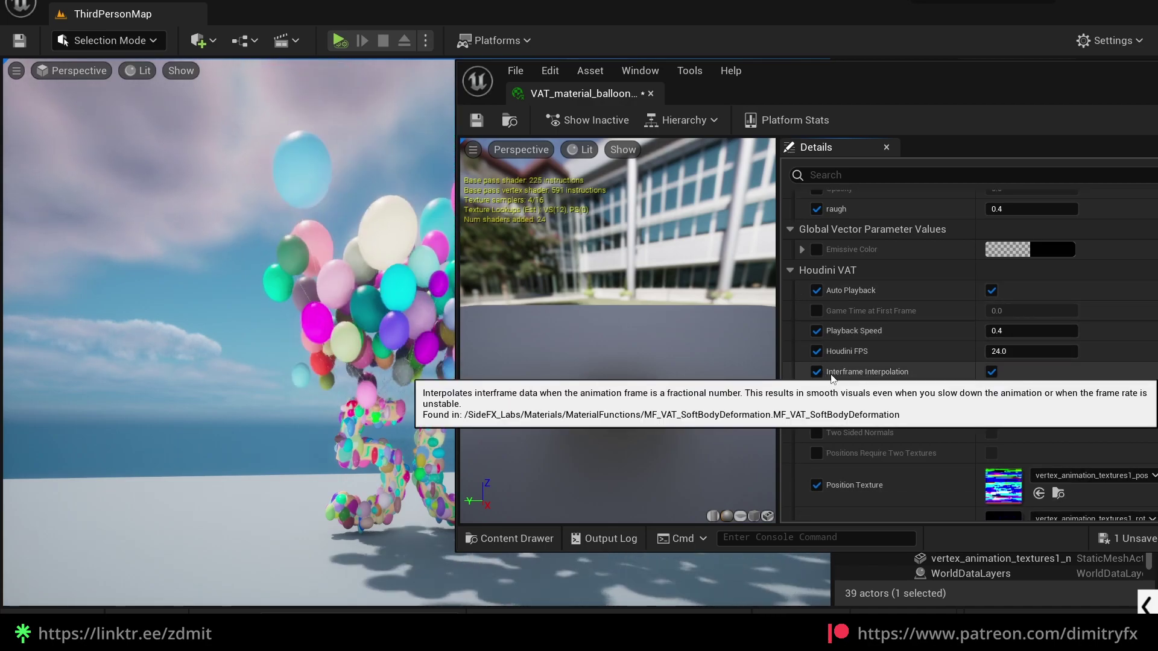
# Step: Compare the instance's position, rotation and color texture slots with the textures in the tex folder, and close the instance editor
pyautogui.scroll(-5, 866, 335)
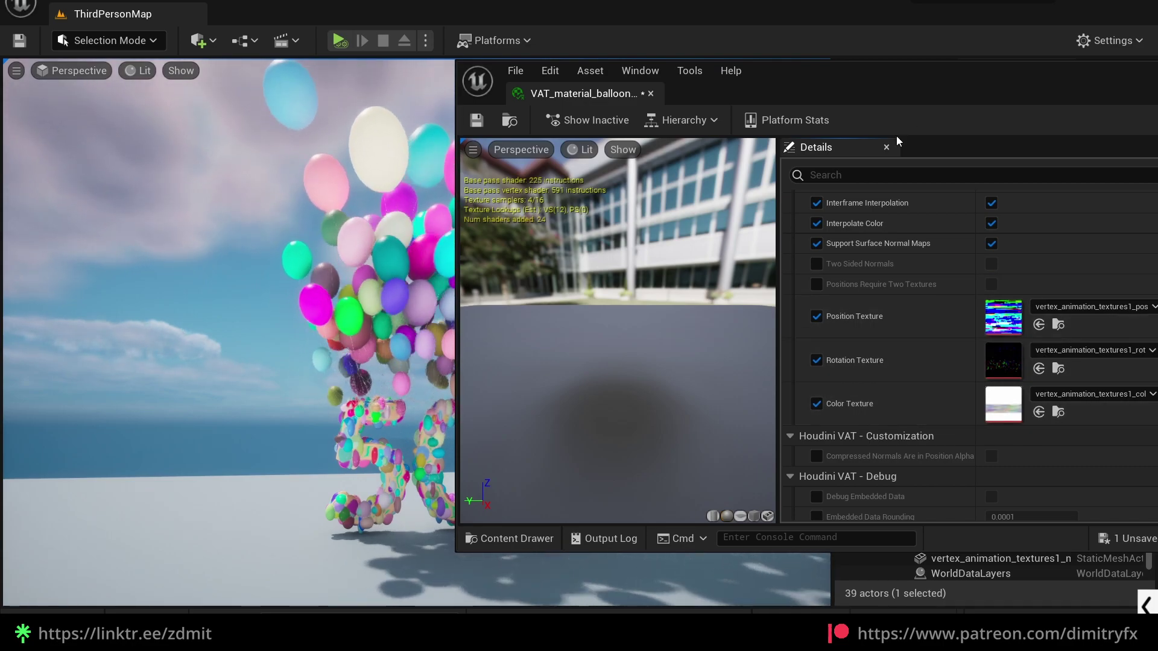
pyautogui.hotkey('ctrl', 'space')
pyautogui.doubleClick(701, 447)
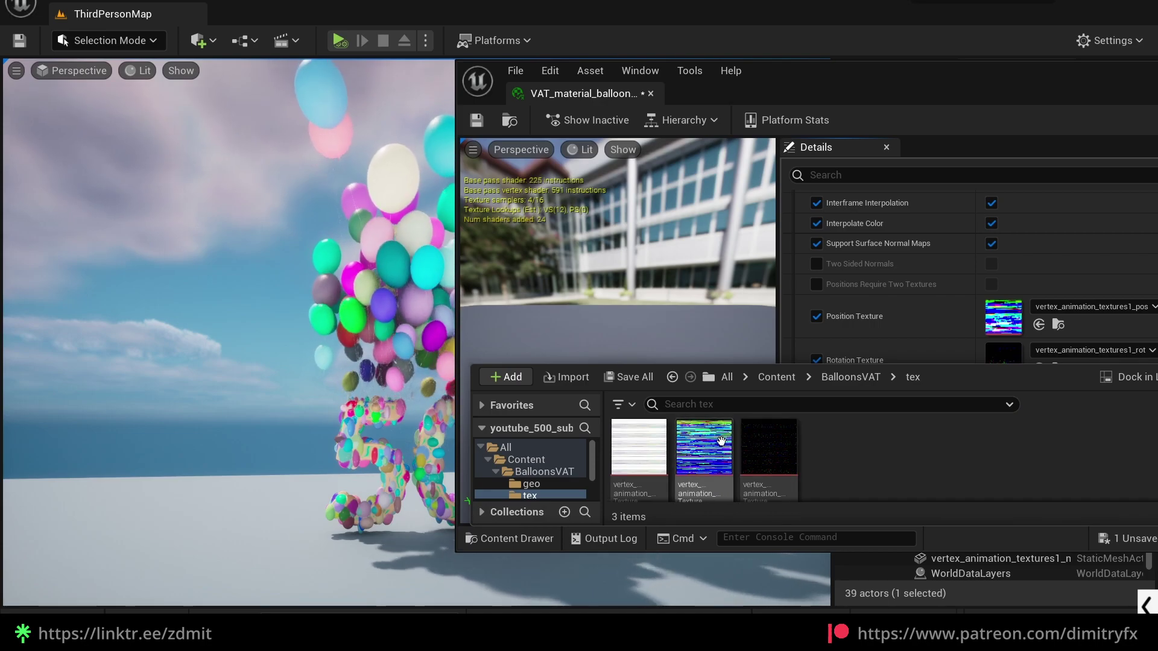
pyautogui.hotkey('ctrl', 'space')
pyautogui.moveTo(870, 86); pyautogui.dragTo(863, 93)
pyautogui.moveTo(1013, 90); pyautogui.dragTo(864, 141)
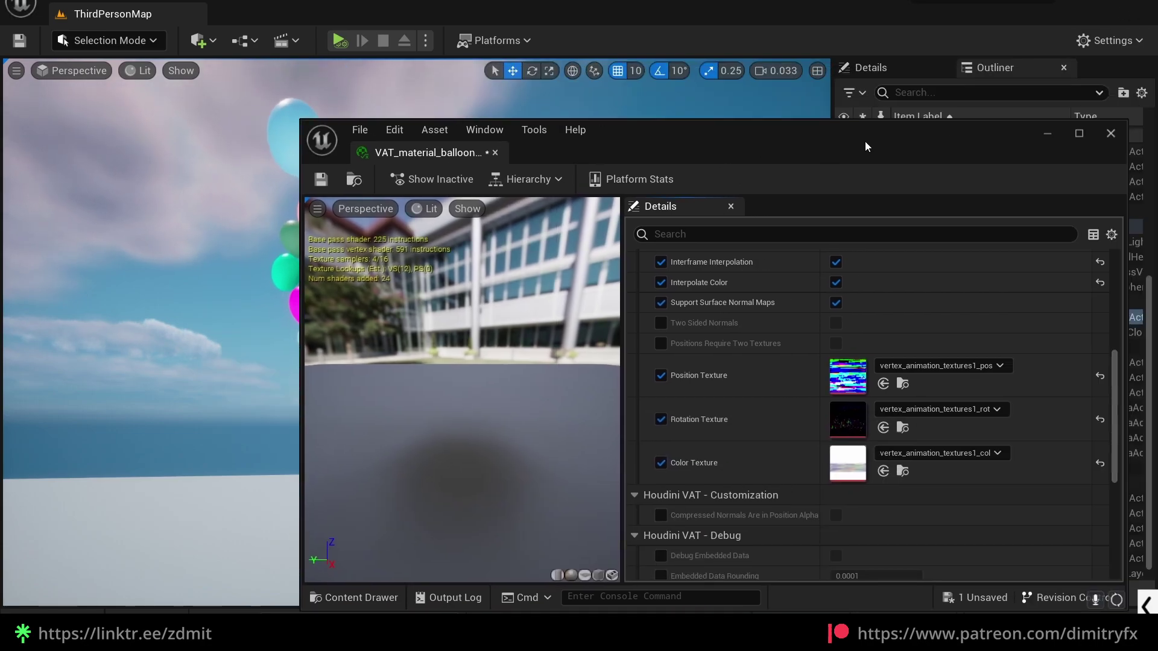
pyautogui.click(1110, 133)
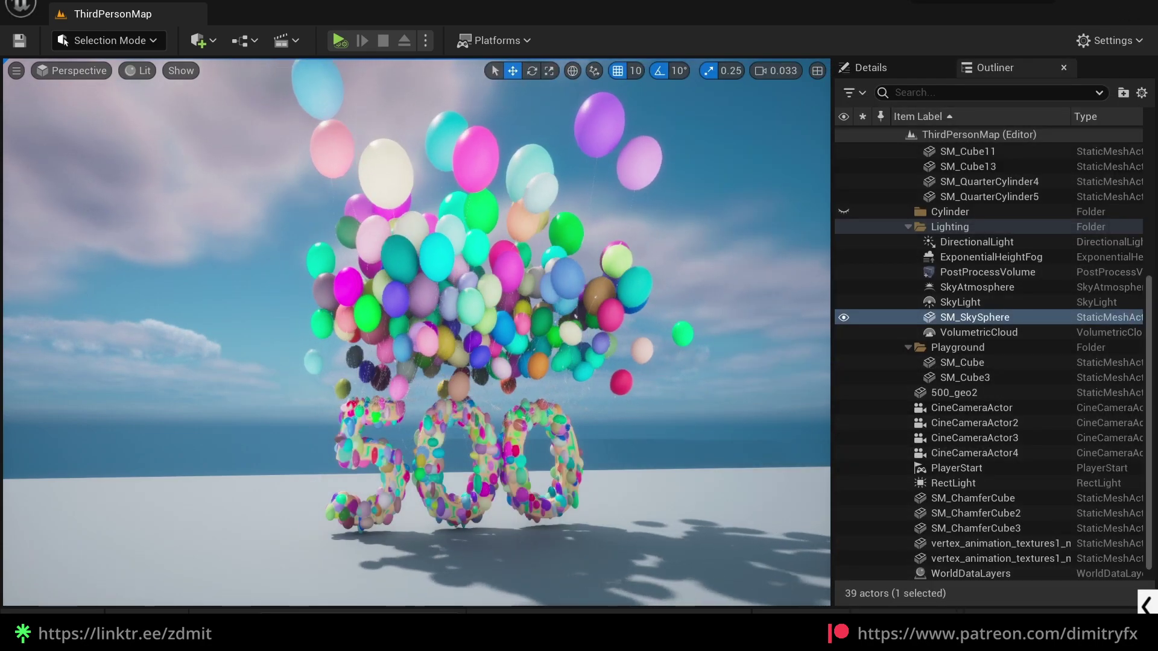
# Step: Return to the BalloonsVAT folder, and select and frame the 500_geo2 mesh in the level viewport
pyautogui.hotkey('ctrl', 'space')
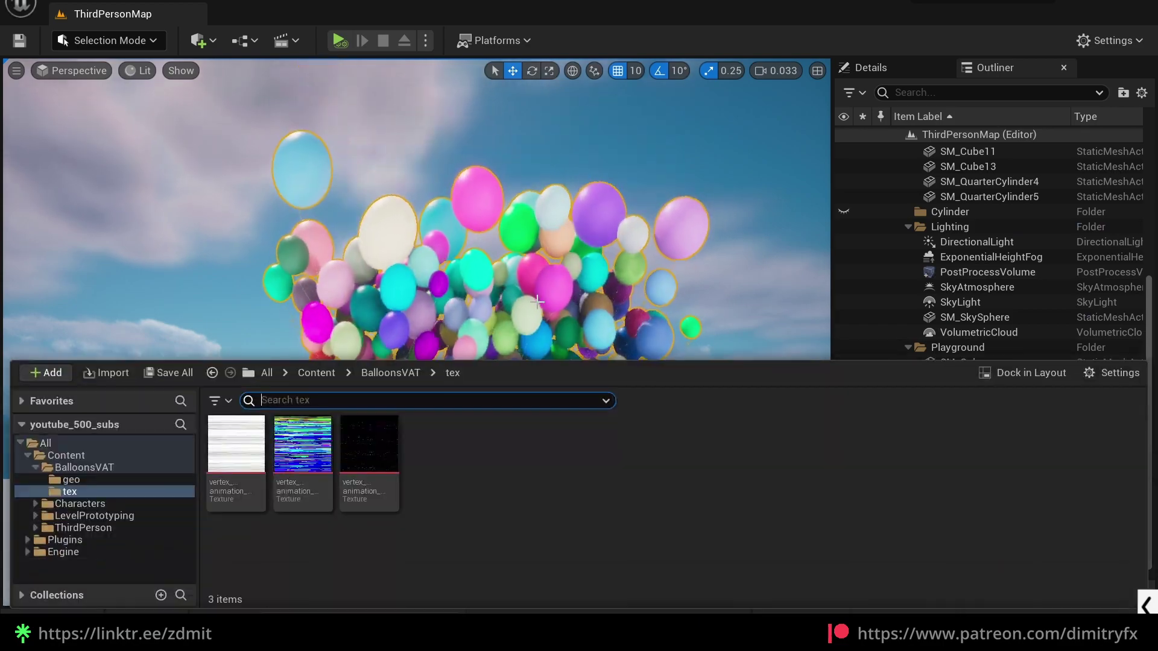
pyautogui.click(385, 373)
pyautogui.moveTo(422, 289); pyautogui.dragTo(422, 377, button='right')
pyautogui.click(422, 329)
pyautogui.press('f')
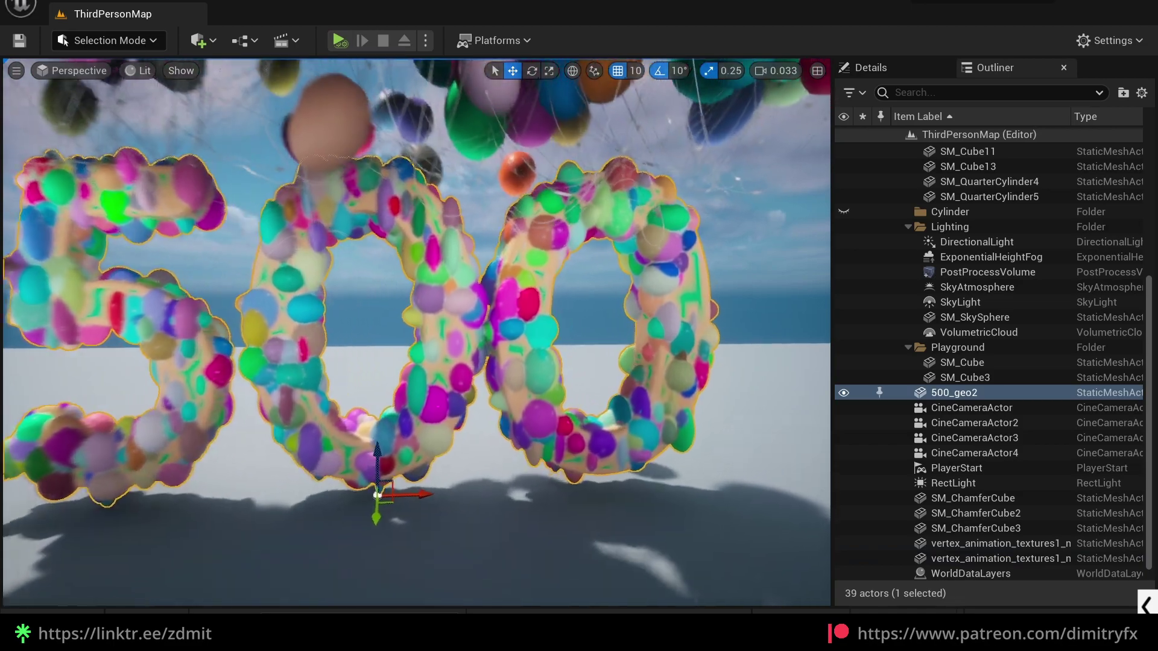
# Step: Open the 500 material to inspect its Vertex Color link to Base Color, and close it without applying changes
pyautogui.hotkey('ctrl', 'space')
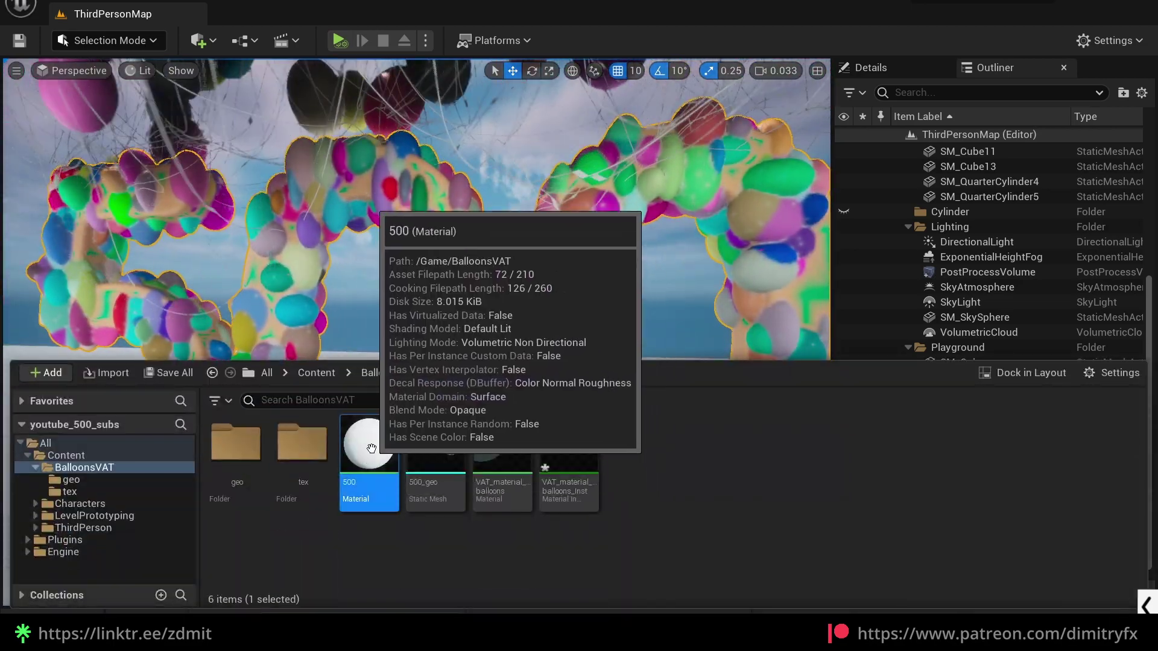
pyautogui.doubleClick(369, 449)
pyautogui.scroll(3, 698, 344)
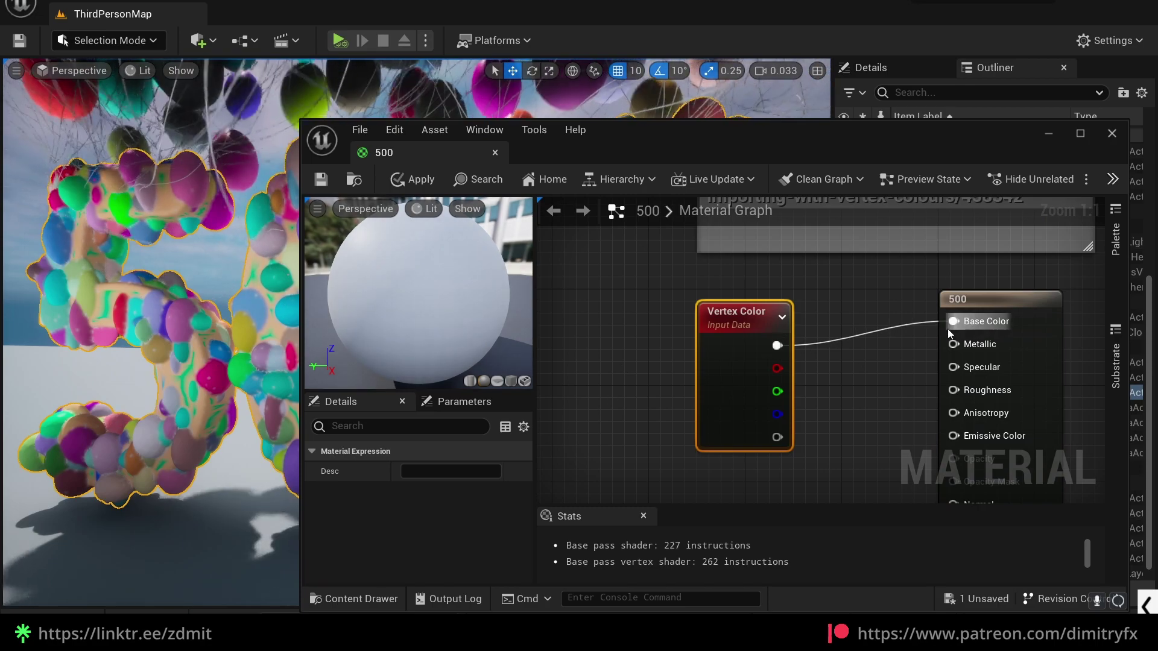
pyautogui.click(1112, 134)
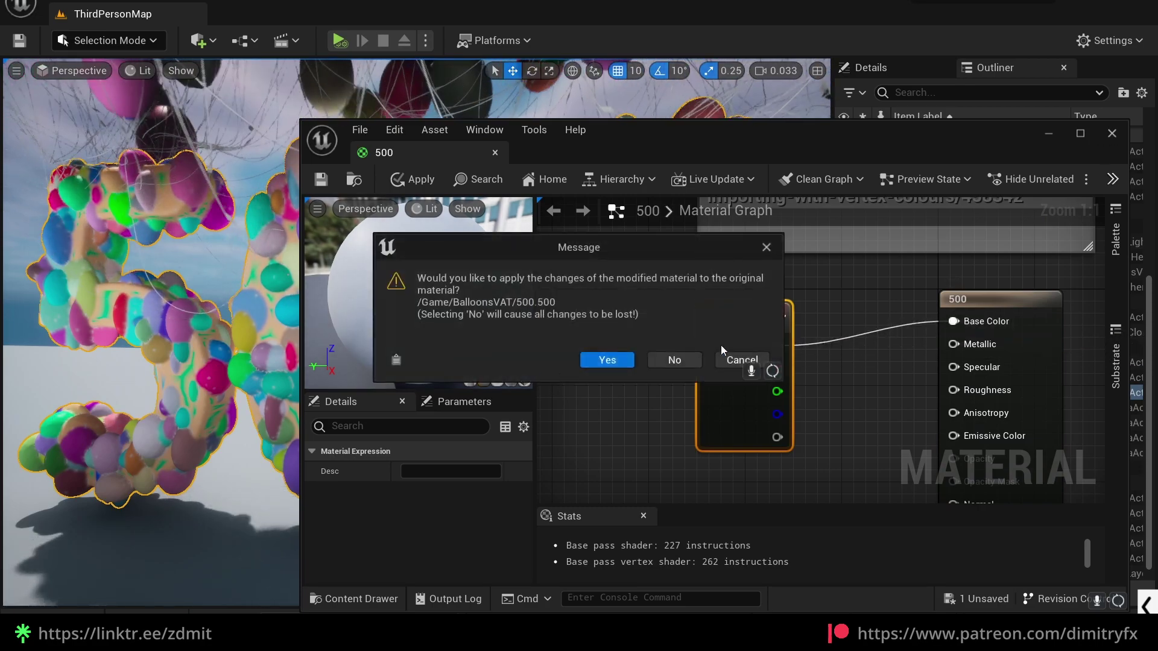
pyautogui.click(665, 361)
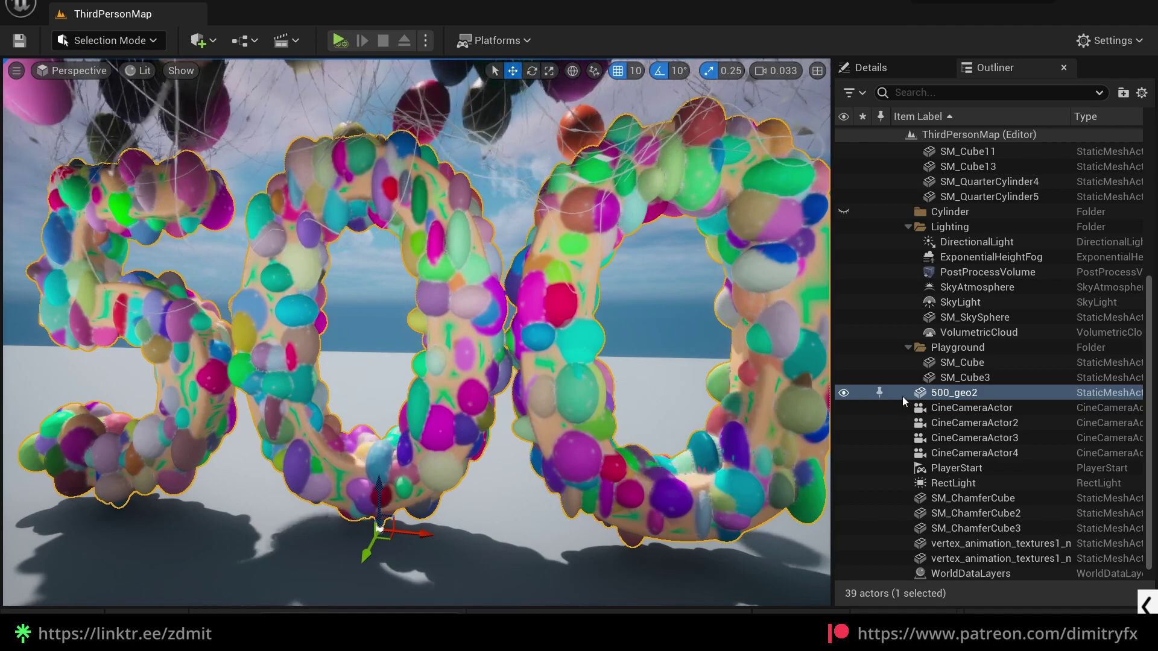
# Step: Try saving the 500 material assigned to 500_geo2 without its Vertex Color node, and undo the removal and save again
pyautogui.click(913, 63)
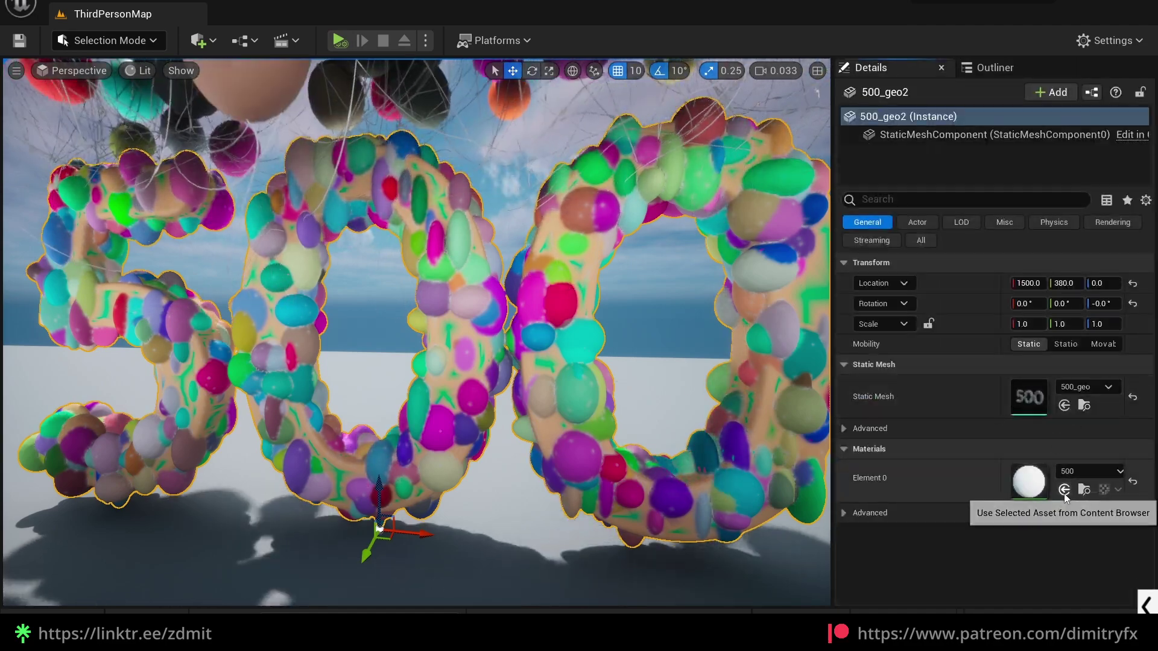
pyautogui.moveTo(457, 434); pyautogui.dragTo(501, 434, button='right')
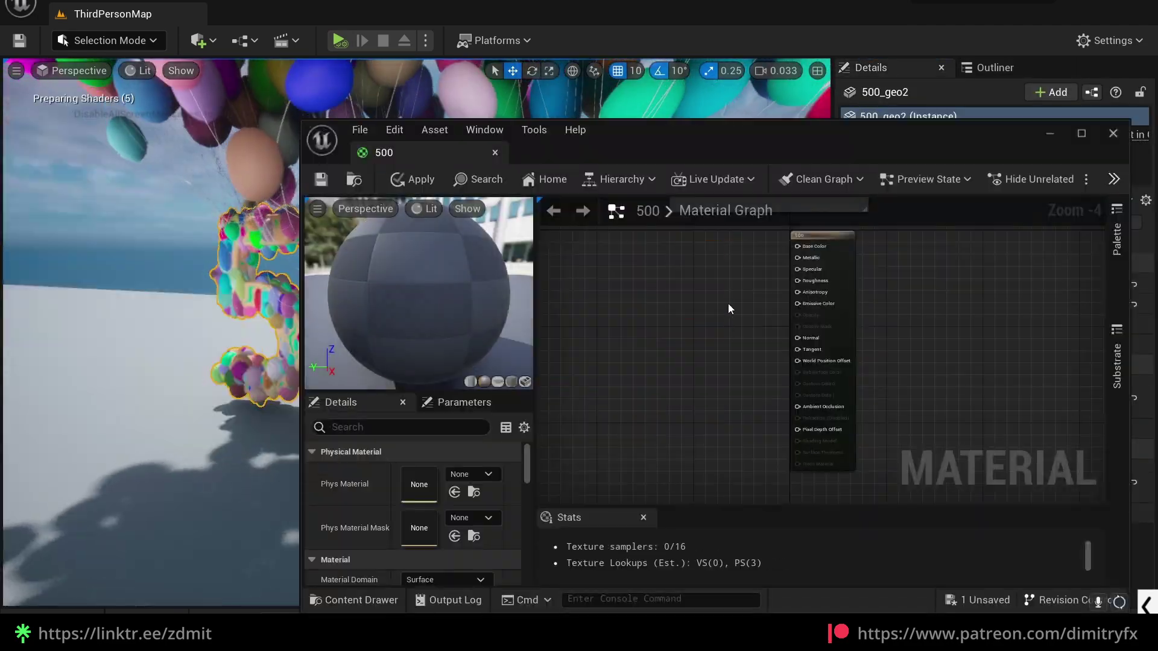
pyautogui.hotkey('ctrl', 's')
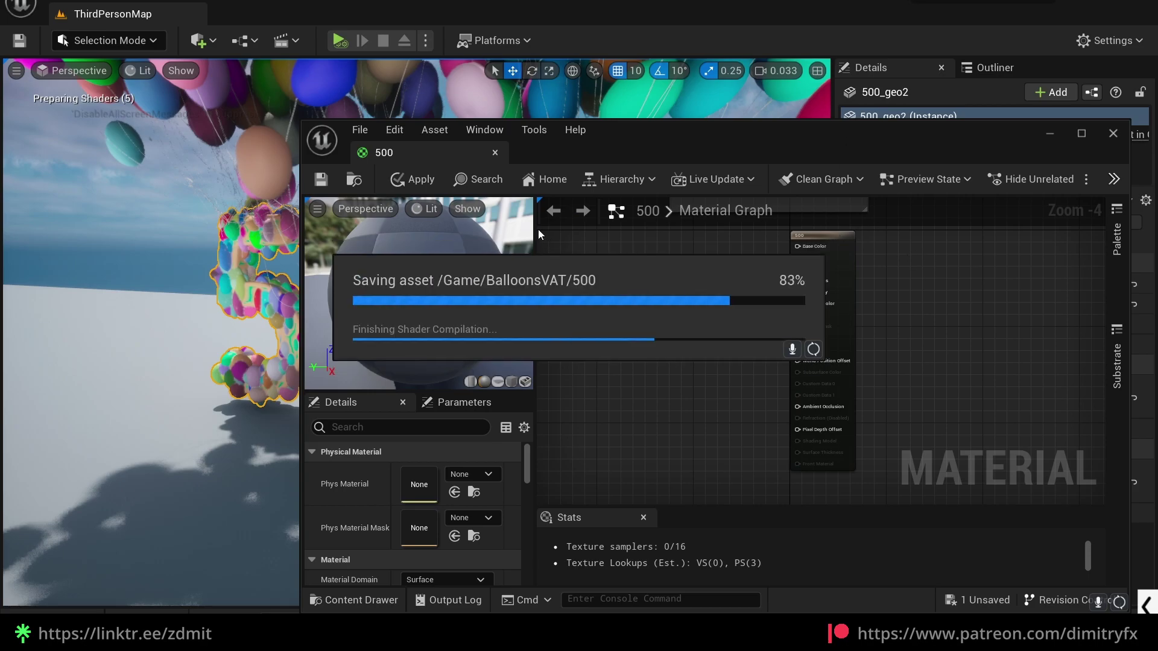
pyautogui.moveTo(708, 130); pyautogui.dragTo(593, 372)
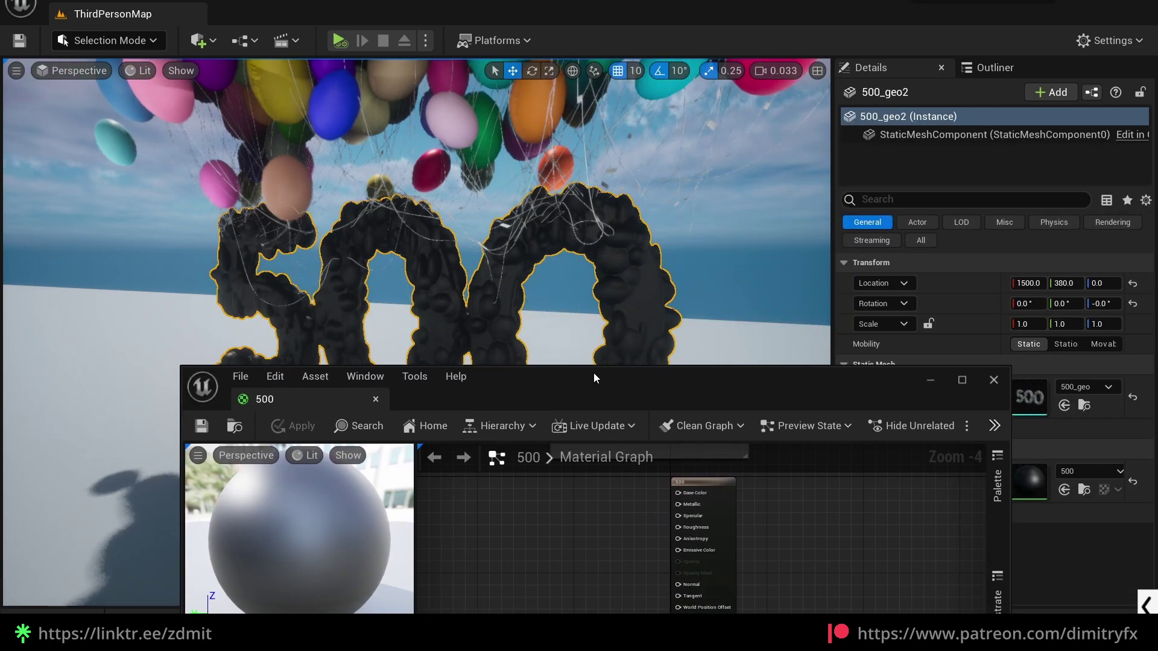
pyautogui.hotkey('ctrl', 'z')
pyautogui.hotkey('ctrl', 's')
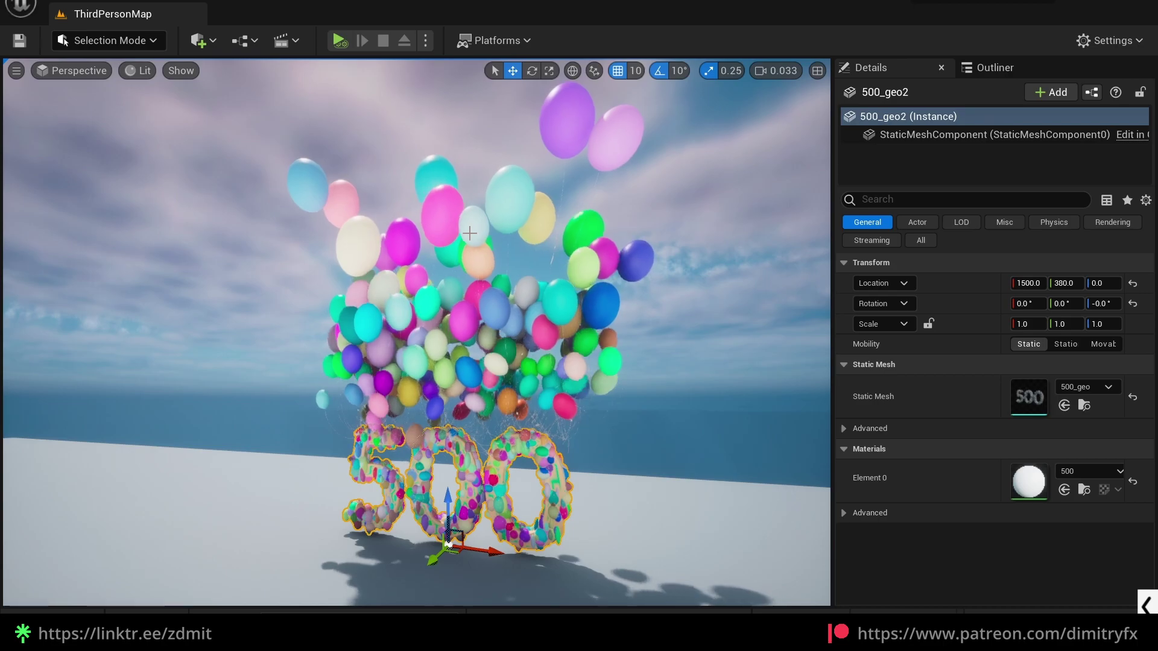